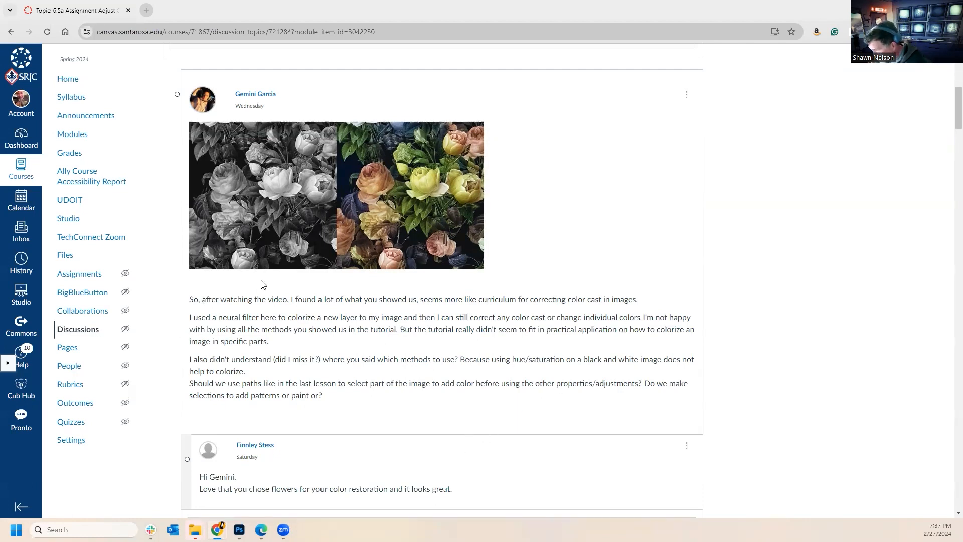
# Review the 6.5a Assignment Adjust Color and Greyscale instructions and the first student post below them.
pyautogui.scroll(4, 297, 281)
pyautogui.scroll(4, 359, 256)
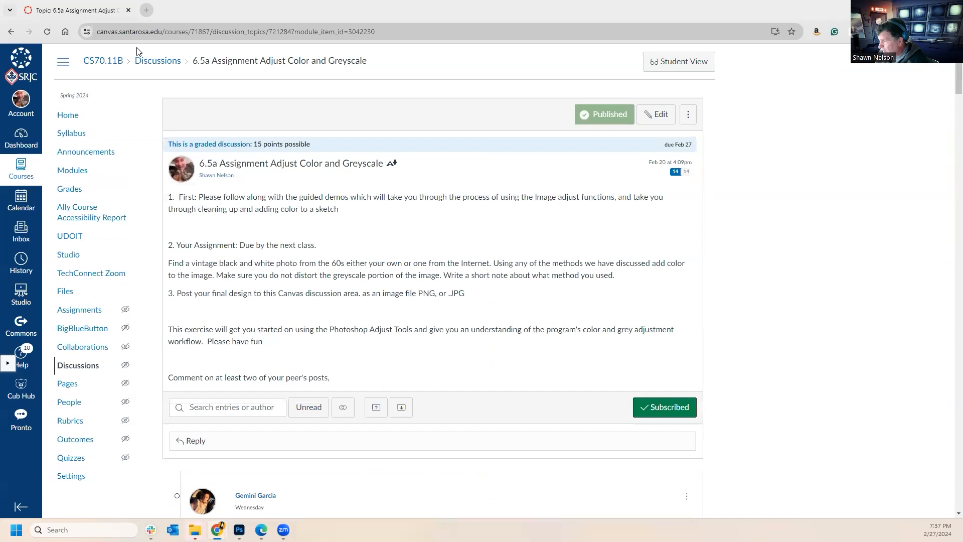
pyautogui.scroll(-5, 426, 275)
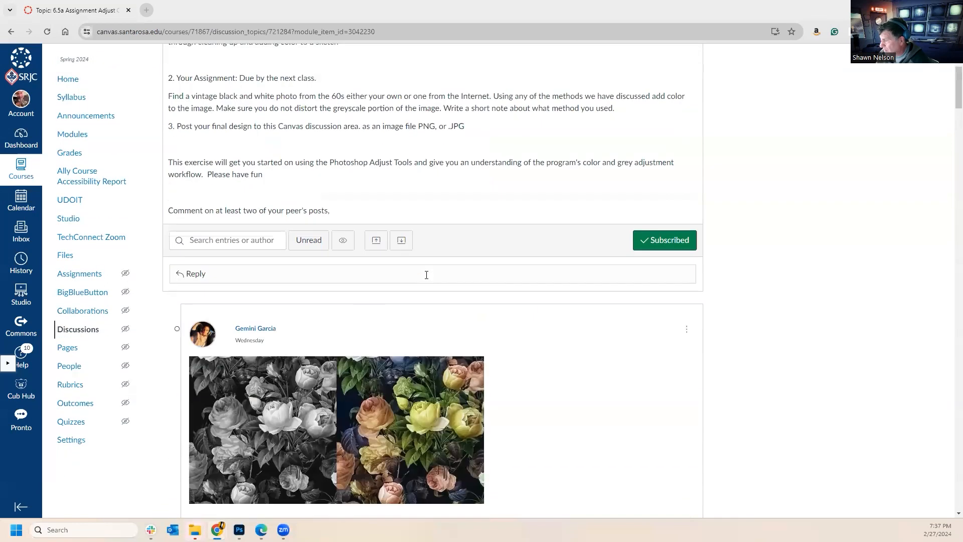
pyautogui.scroll(-1, 517, 289)
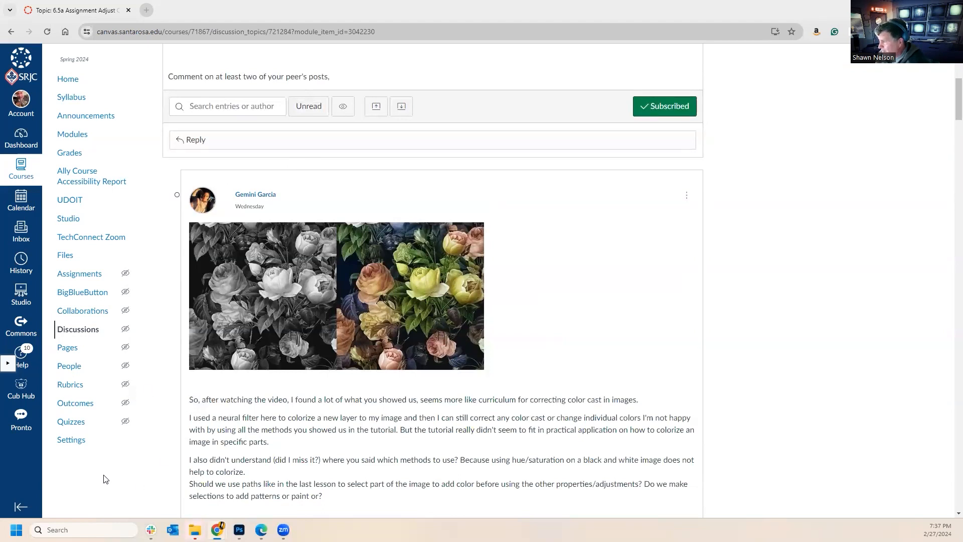
pyautogui.scroll(-1, 548, 315)
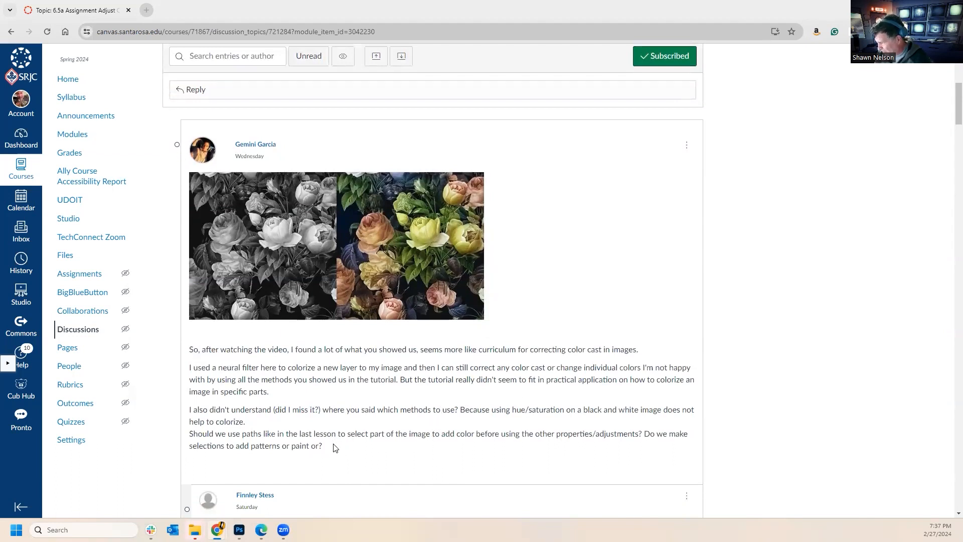
pyautogui.doubleClick(462, 23)
pyautogui.click(848, 104)
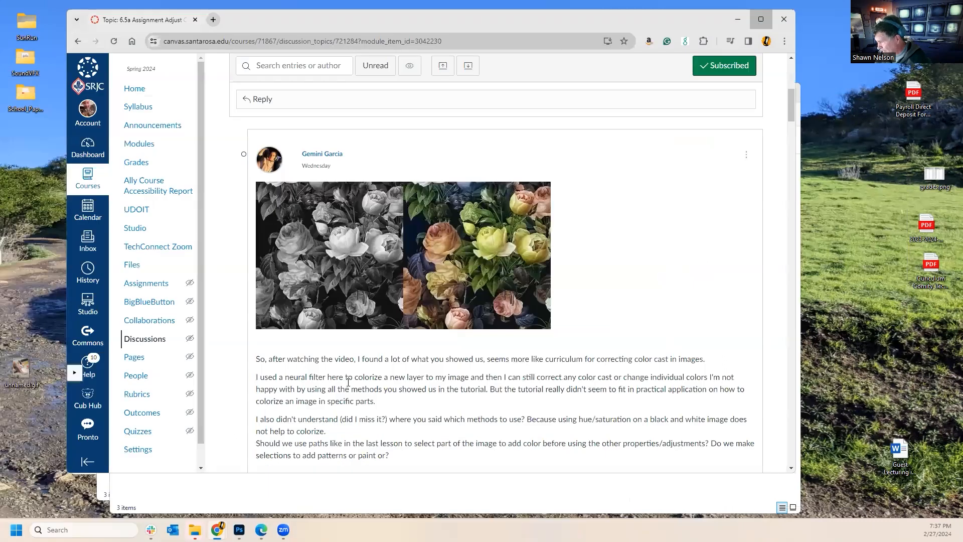
pyautogui.press('super+Up')
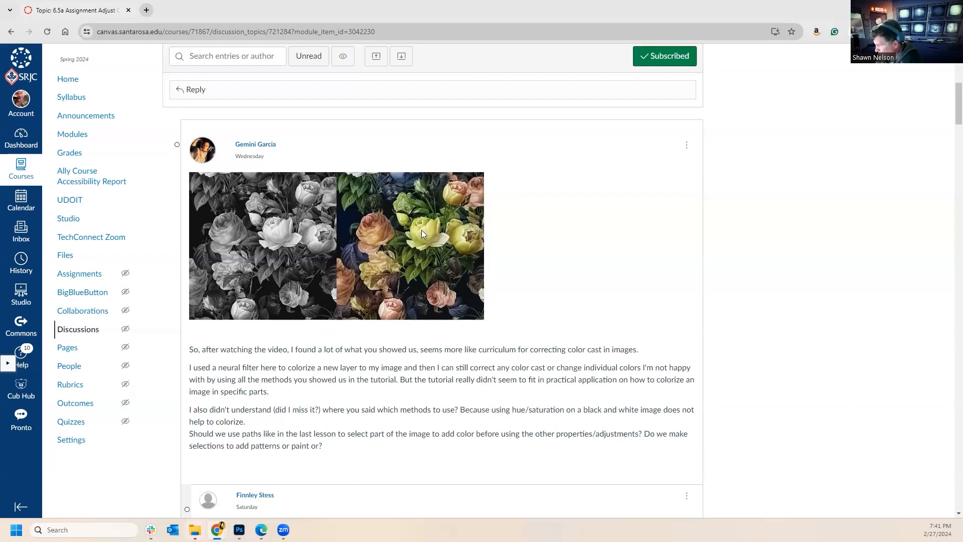
# Examine the colorized flower post with its reply and the neural-filter restoration of the vintage car.
pyautogui.scroll(-1, 421, 230)
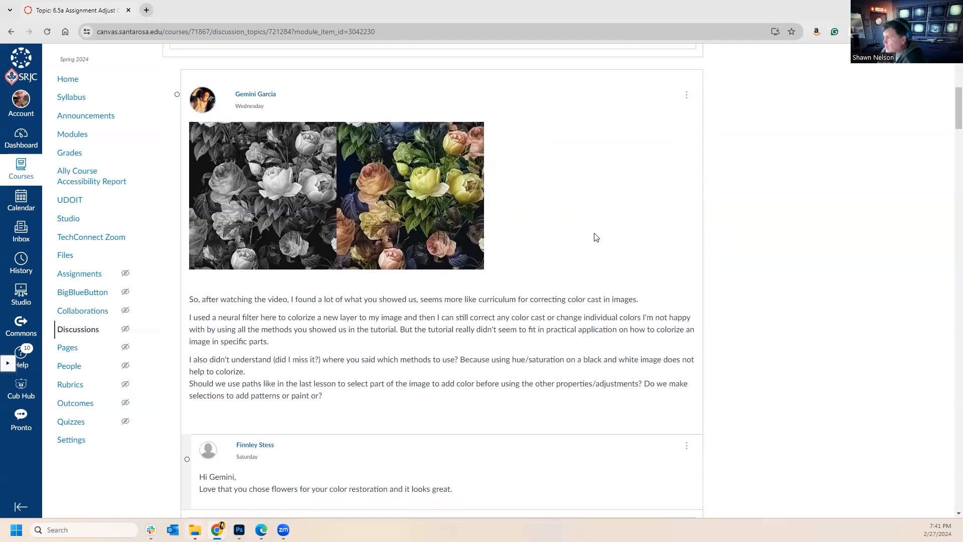
pyautogui.scroll(-3, 574, 262)
pyautogui.scroll(-5, 575, 263)
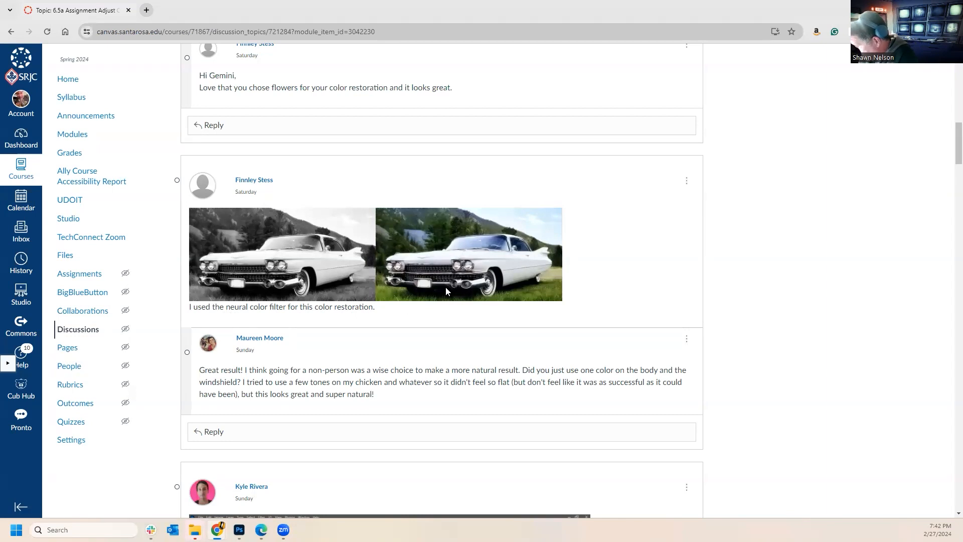
# Examine the band photo post, comparing the Photoshop workspace screenshot, the colorized version and the black-and-white original.
pyautogui.scroll(-4, 449, 301)
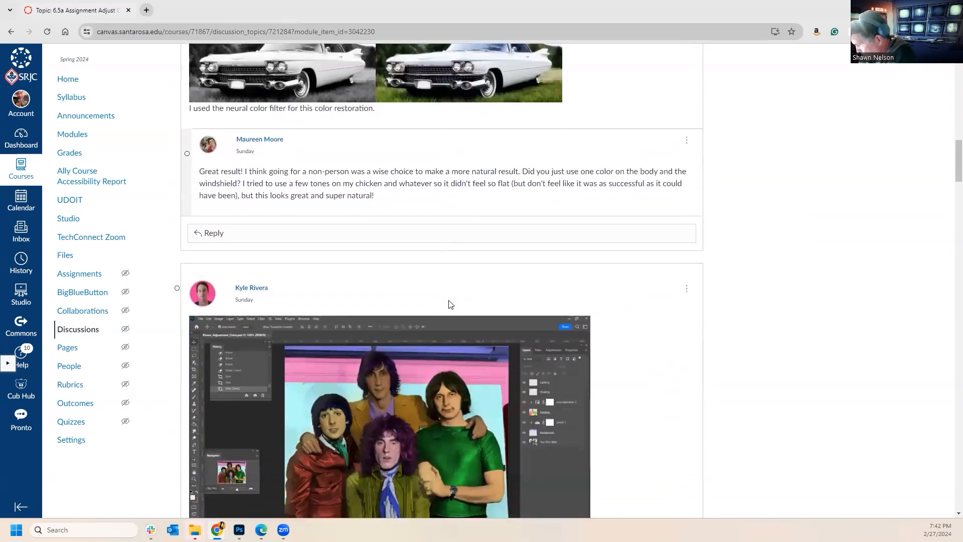
pyautogui.scroll(-2, 449, 305)
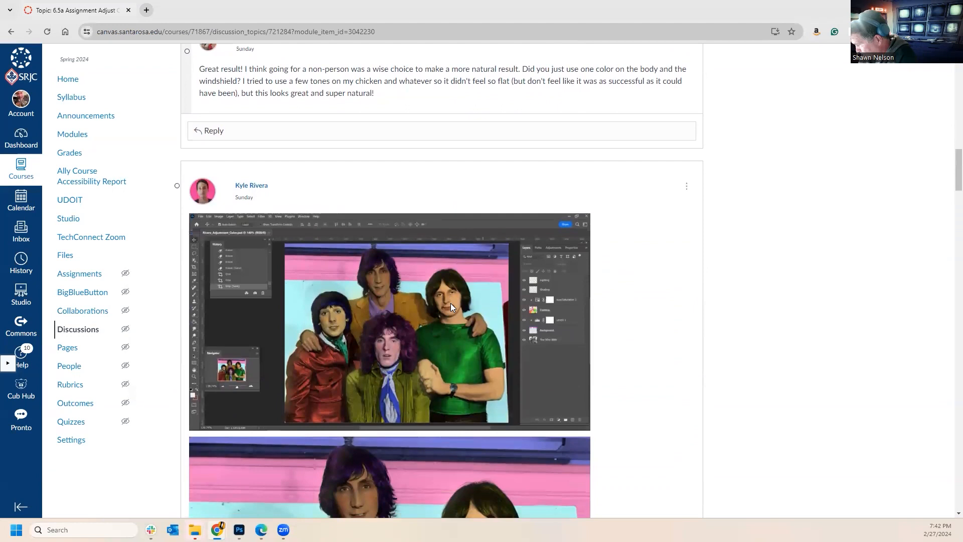
pyautogui.scroll(-2, 452, 304)
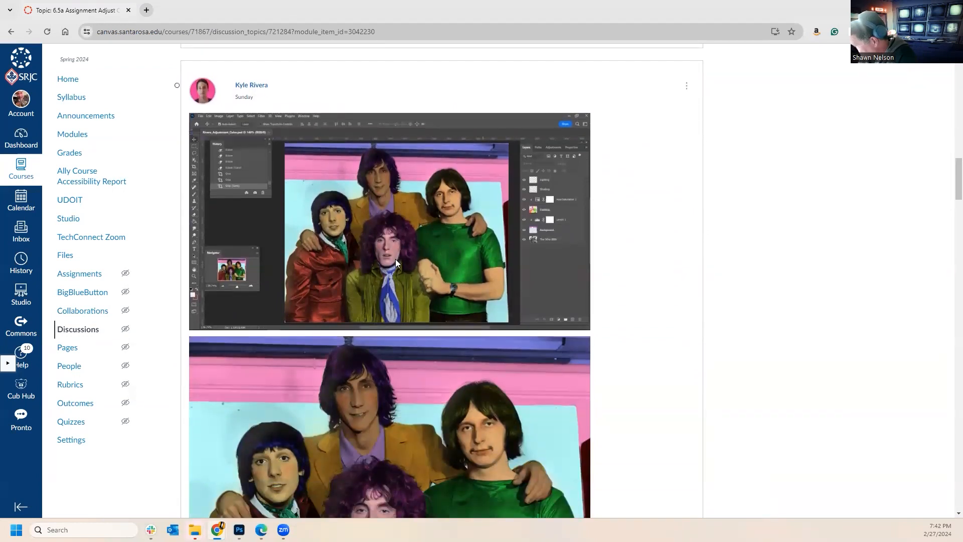
pyautogui.scroll(-4, 396, 262)
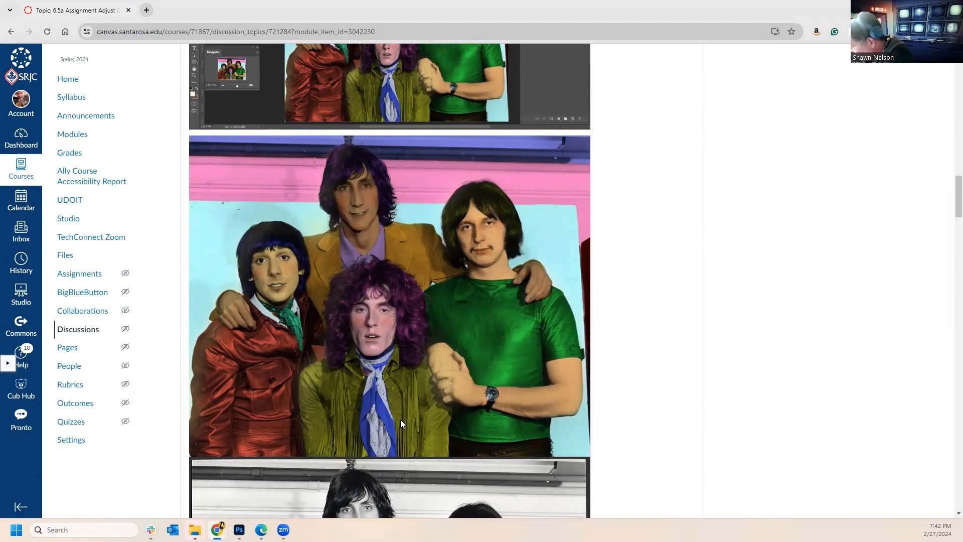
pyautogui.scroll(-5, 476, 346)
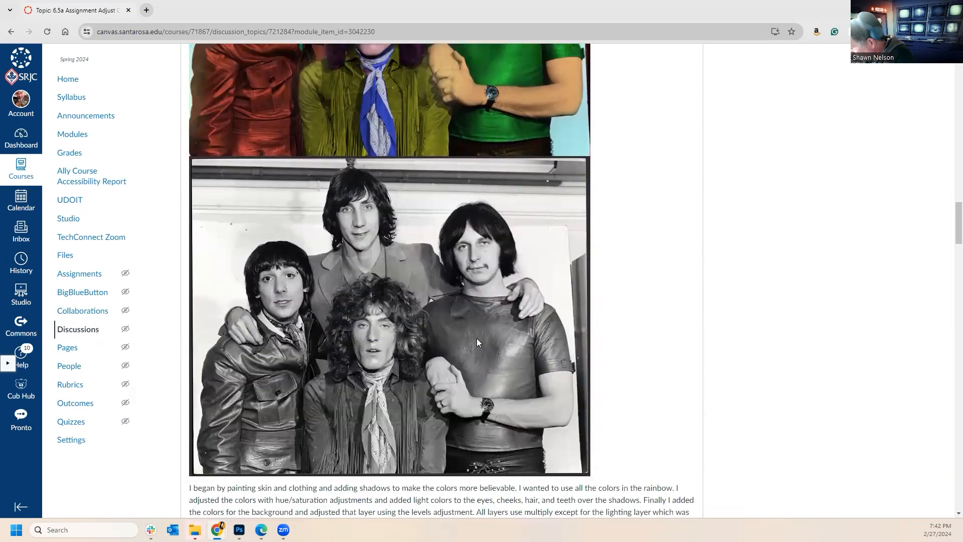
pyautogui.scroll(6, 480, 341)
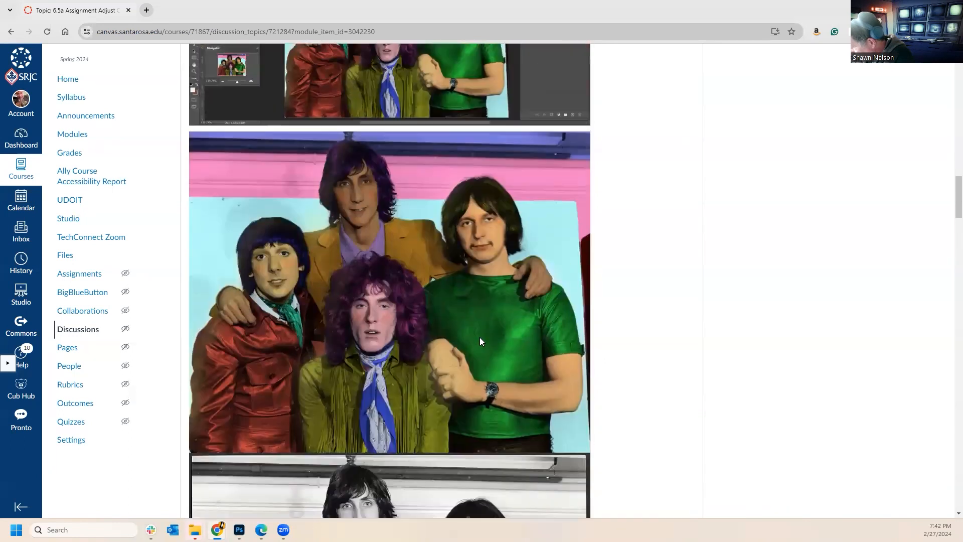
pyautogui.scroll(1, 488, 345)
pyautogui.scroll(-3, 424, 363)
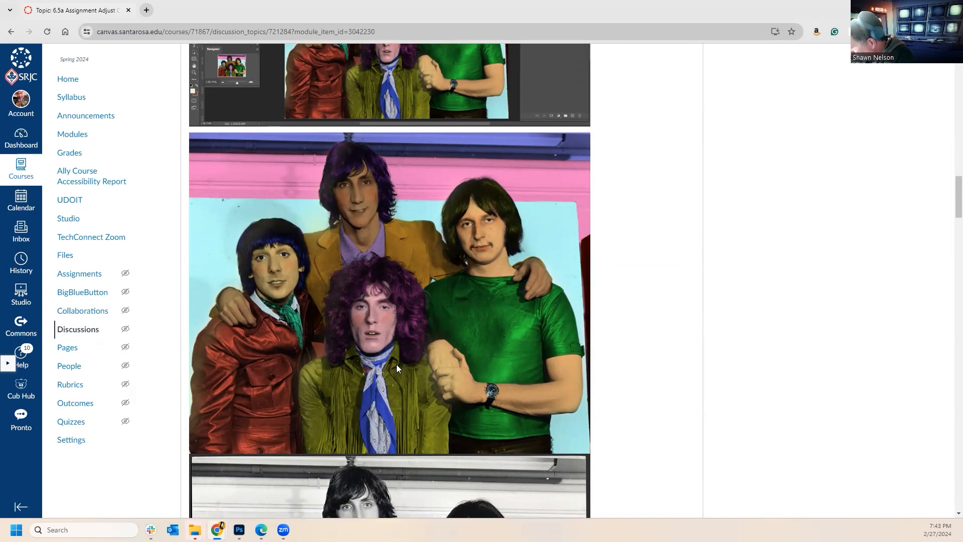
pyautogui.scroll(-7, 396, 364)
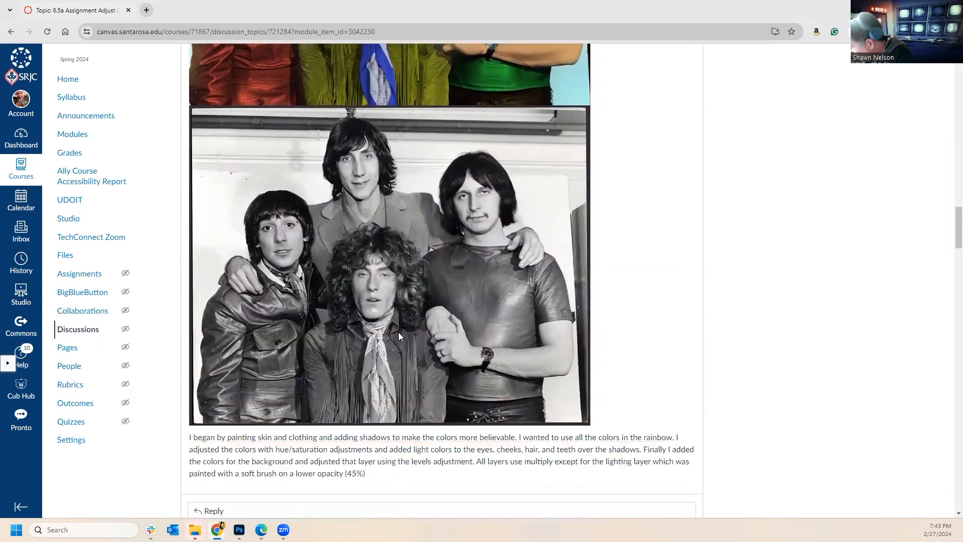
pyautogui.scroll(8, 440, 337)
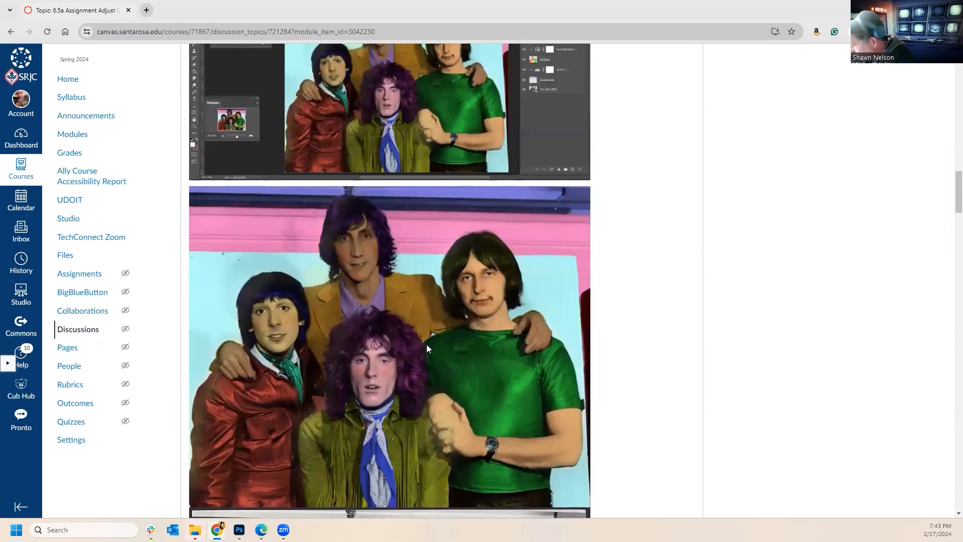
pyautogui.scroll(4, 426, 344)
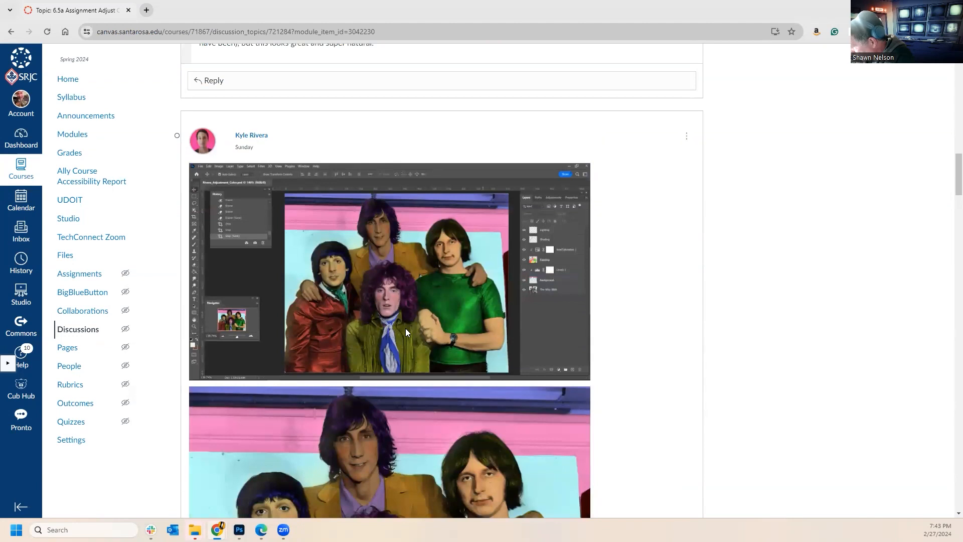
pyautogui.scroll(-3, 405, 329)
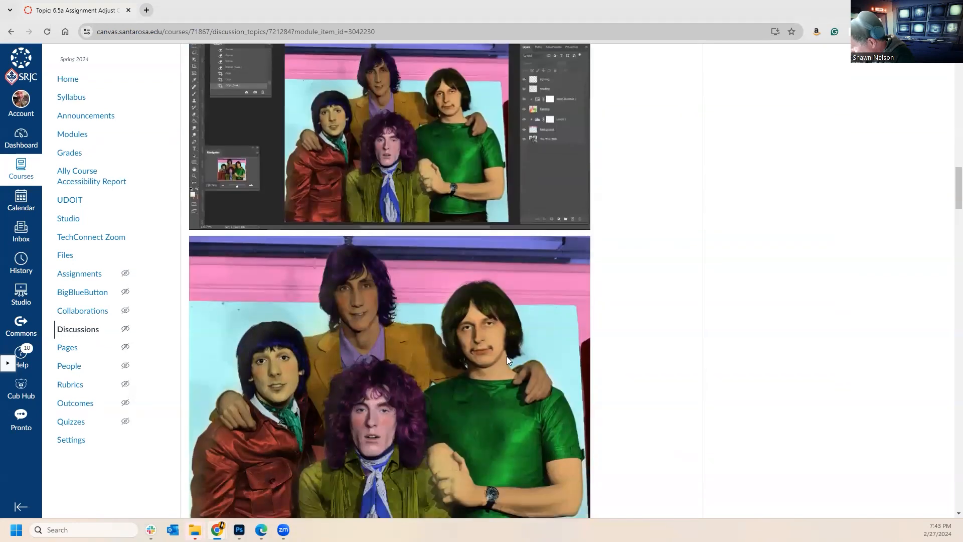
pyautogui.scroll(-4, 483, 331)
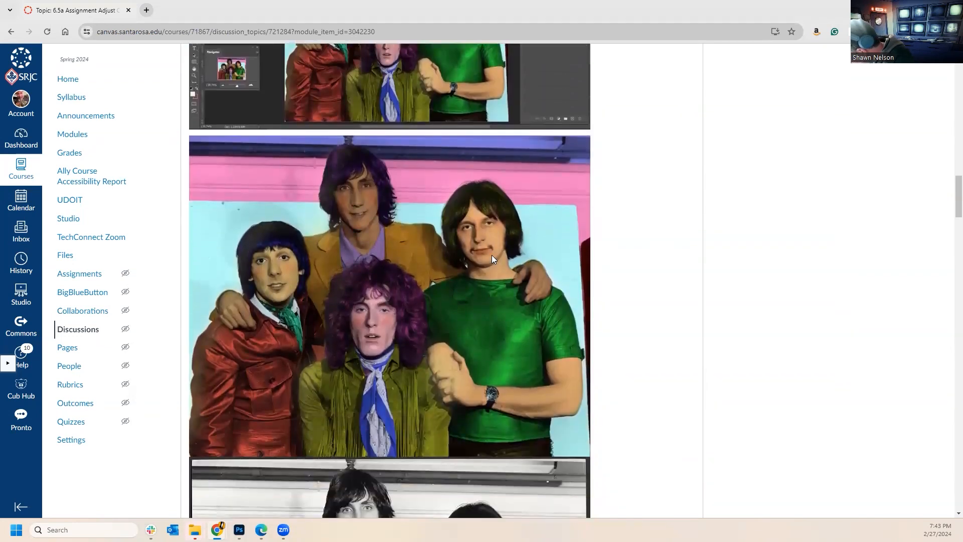
# Read the student's note on the band photo's coloring method and check it against the original image.
pyautogui.scroll(-4, 459, 272)
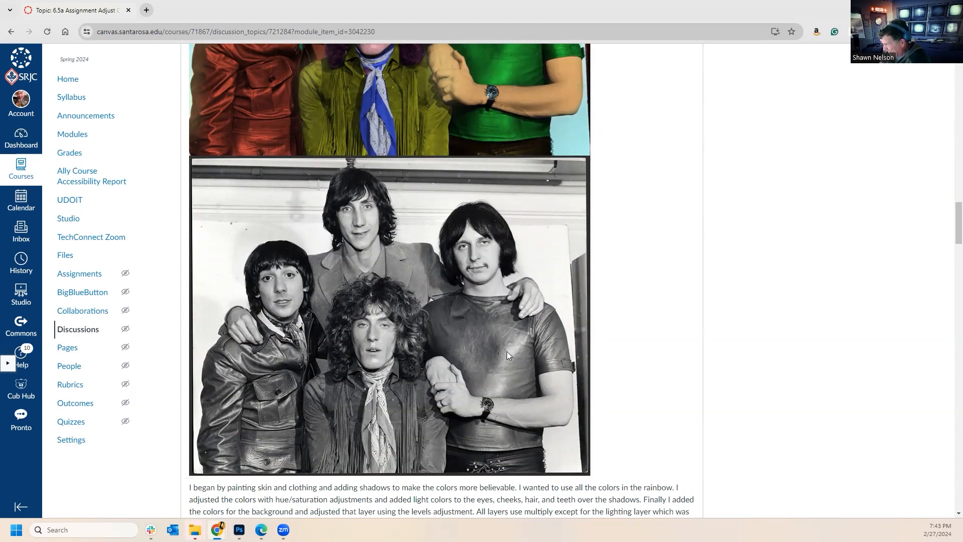
pyautogui.scroll(-3, 485, 368)
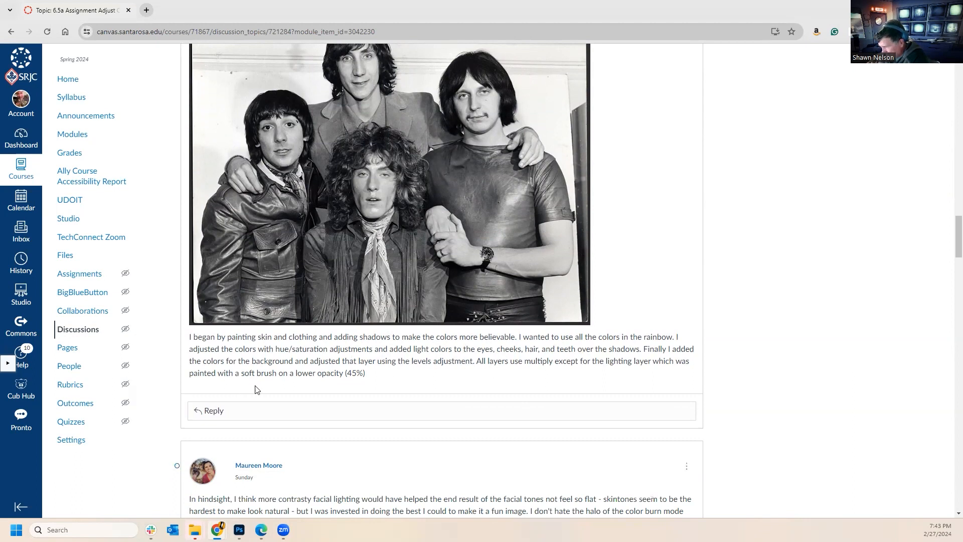
pyautogui.scroll(4, 437, 351)
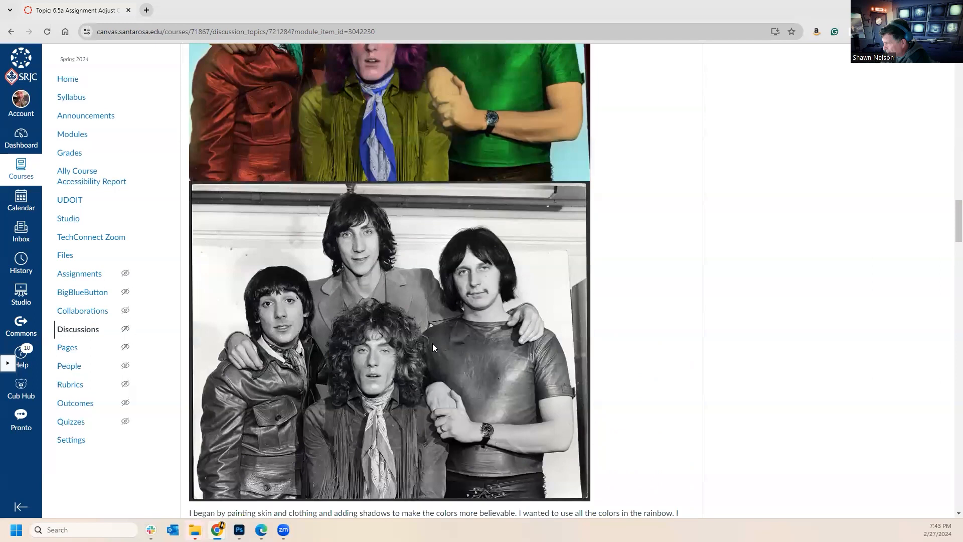
pyautogui.scroll(3, 453, 355)
pyautogui.scroll(-8, 454, 362)
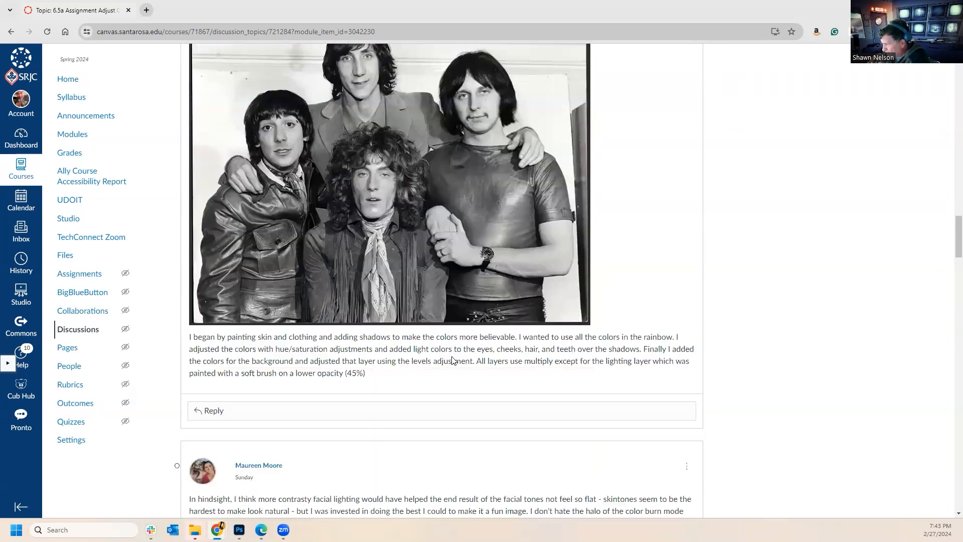
# Review the boy-and-chicken colorization post, including its write-up, the before-and-after image and the classmate's reply.
pyautogui.scroll(-4, 451, 360)
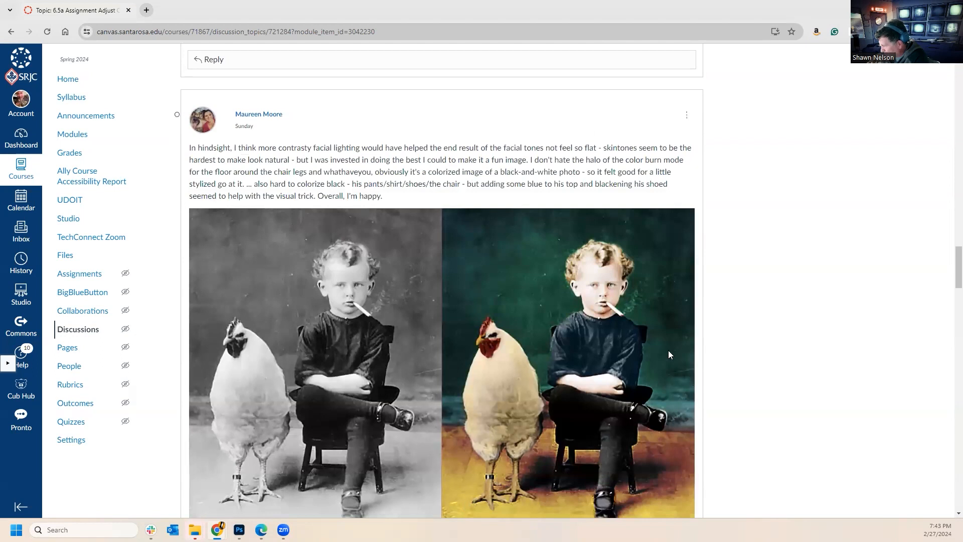
pyautogui.scroll(-1, 604, 325)
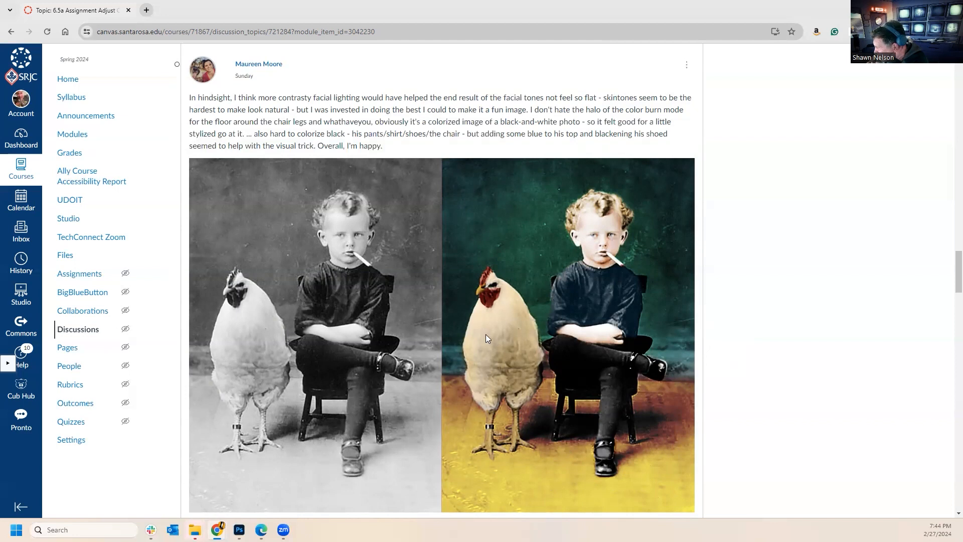
pyautogui.scroll(-2, 489, 344)
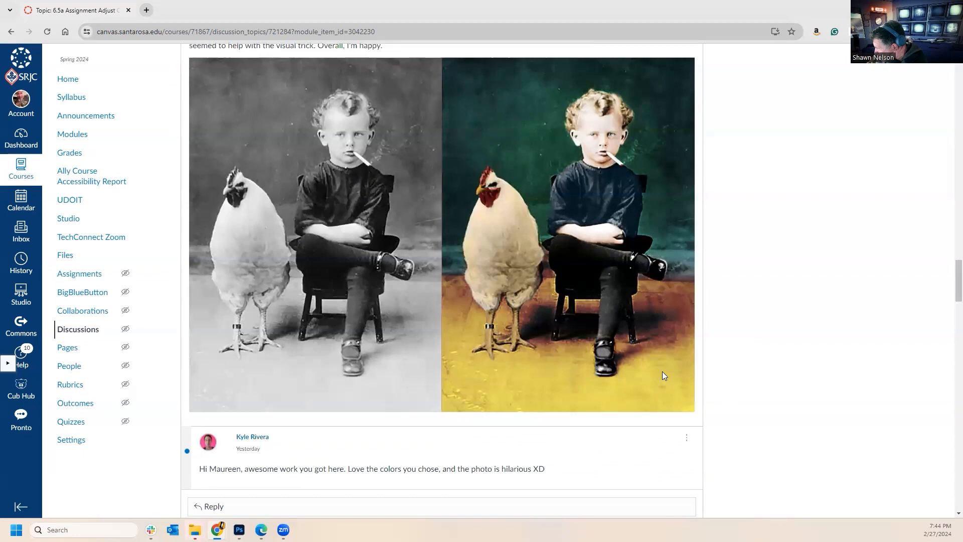
pyautogui.scroll(1, 663, 371)
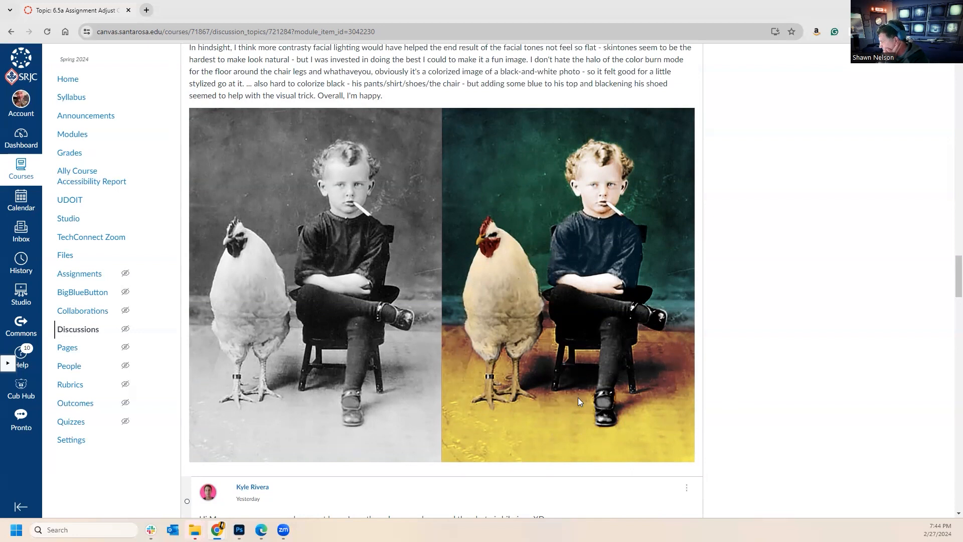
pyautogui.scroll(-2, 578, 398)
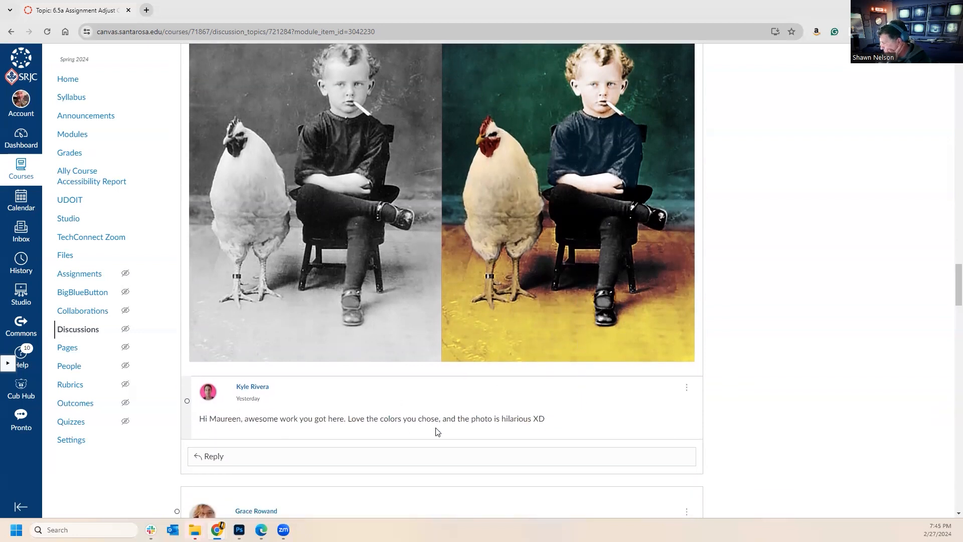
# Review the pyramid sunrise colorization post and read the reply thread about the sky color.
pyautogui.scroll(-6, 437, 433)
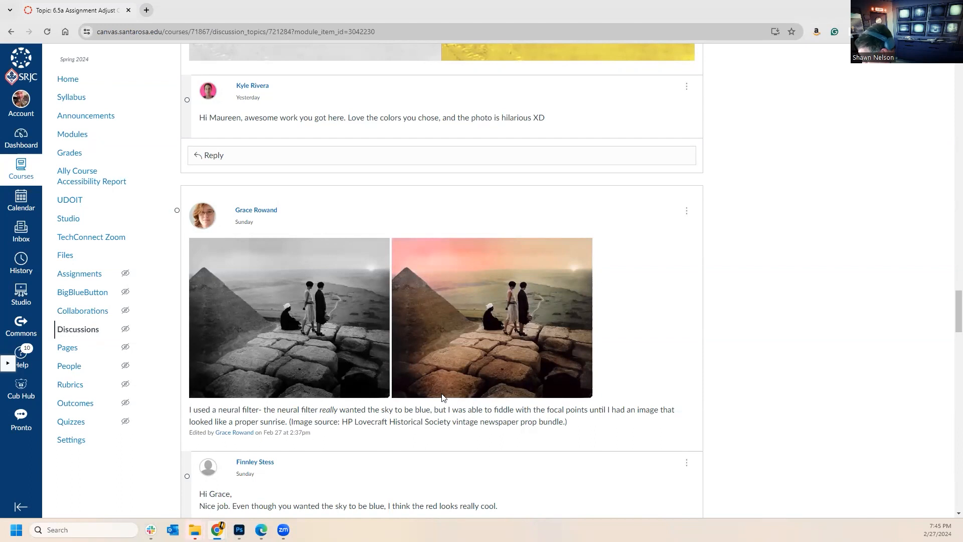
pyautogui.scroll(-3, 325, 358)
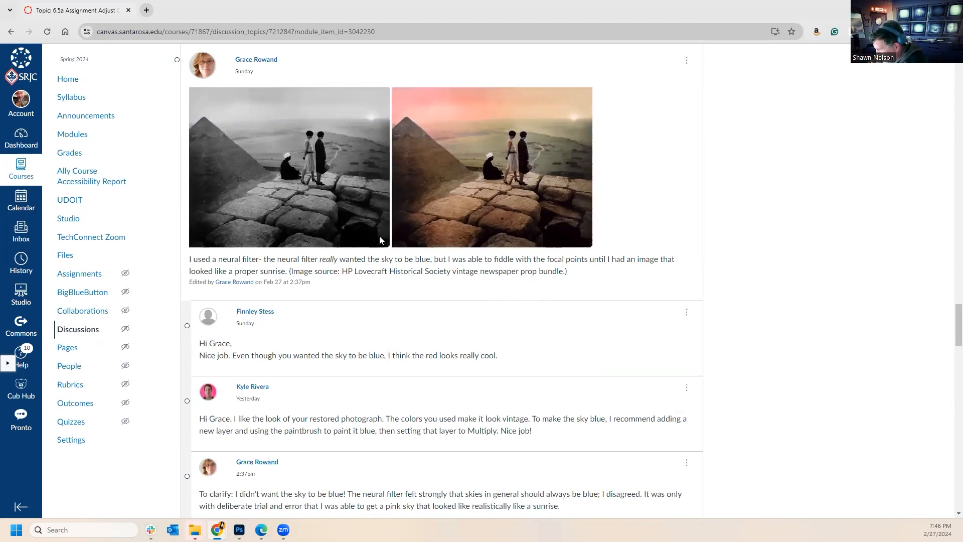
pyautogui.scroll(-2, 430, 294)
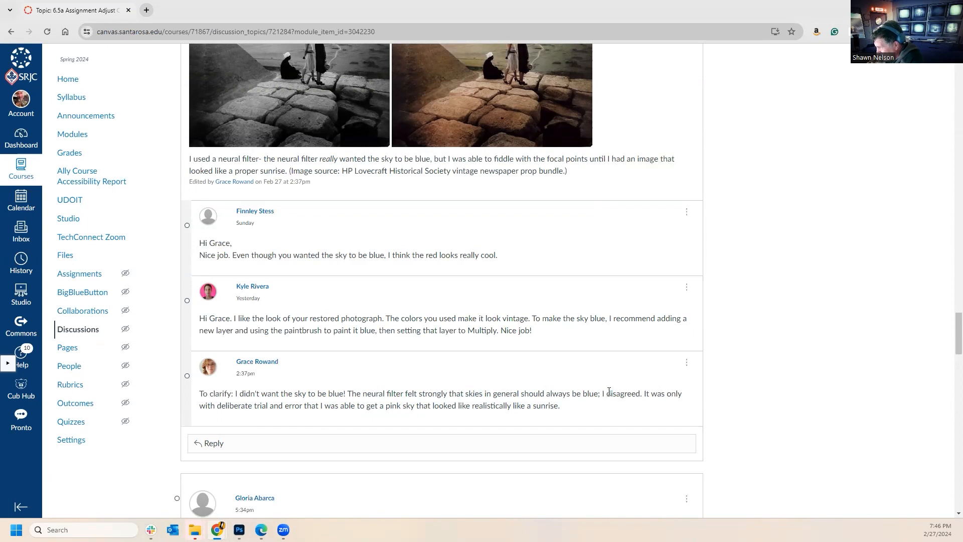
pyautogui.scroll(3, 632, 406)
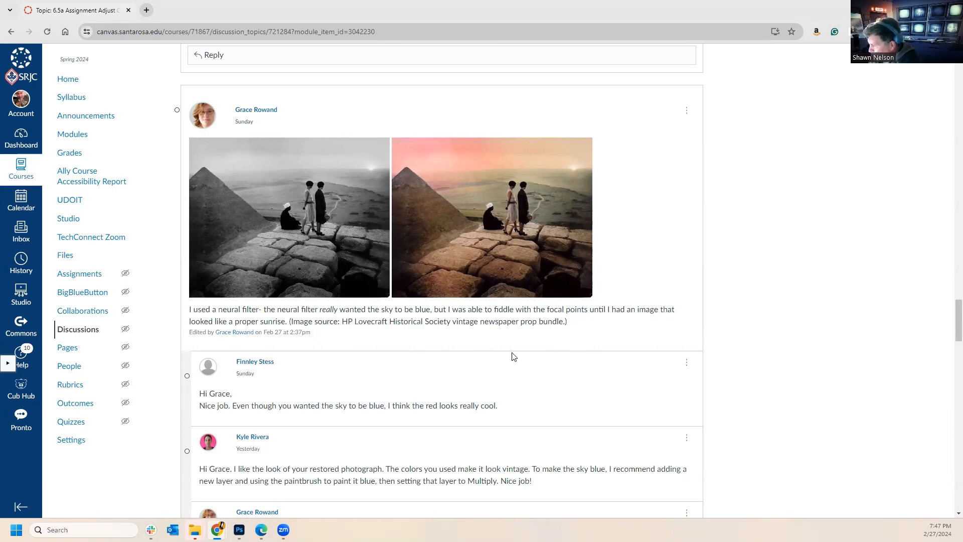
# Compare the black-and-white and colorized versions of the woman-with-umbrella photo in the next student post.
pyautogui.scroll(-3, 514, 357)
pyautogui.scroll(-4, 369, 397)
pyautogui.scroll(-3, 401, 365)
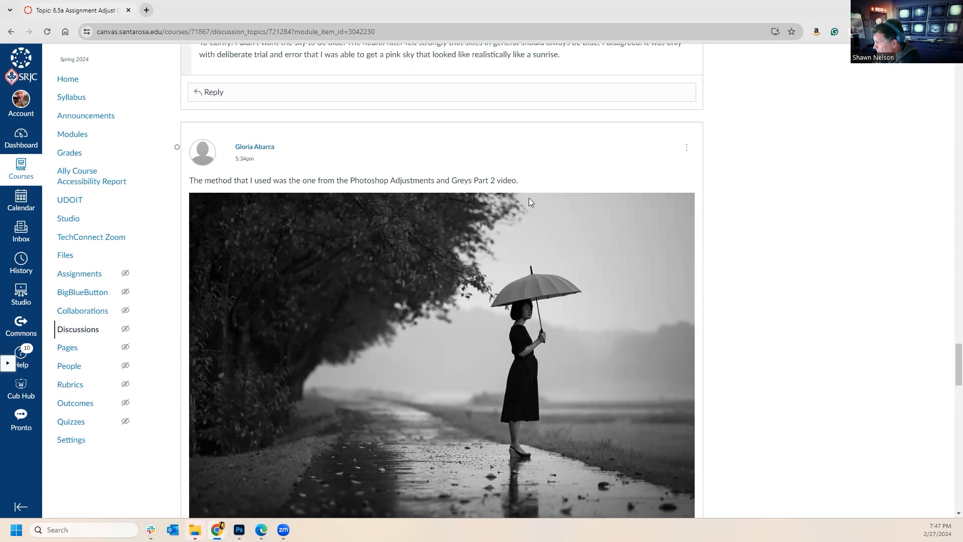
pyautogui.scroll(-4, 517, 271)
pyautogui.scroll(-3, 520, 275)
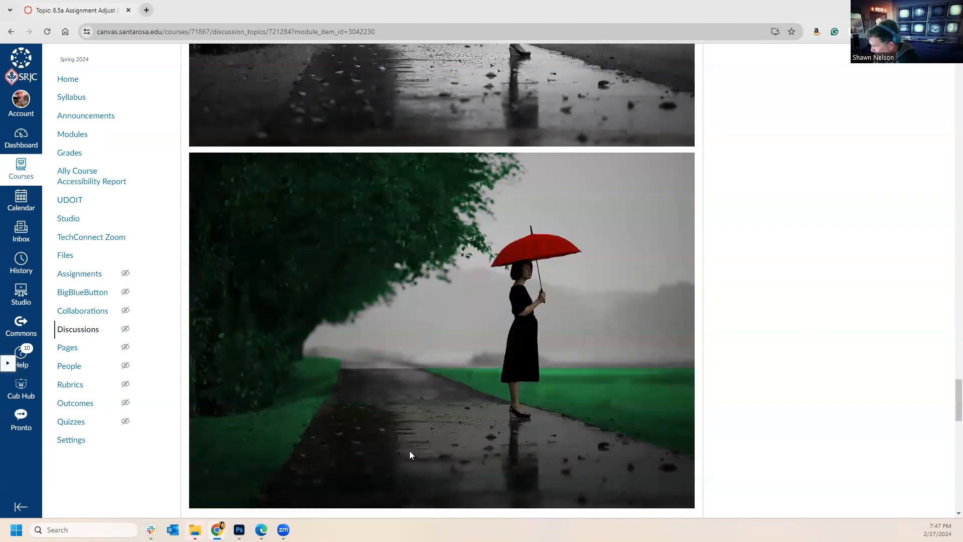
# Read the method note and classmate's reply on the woman-with-umbrella post, checking them against the two photo versions.
pyautogui.scroll(5, 547, 391)
pyautogui.scroll(2, 556, 390)
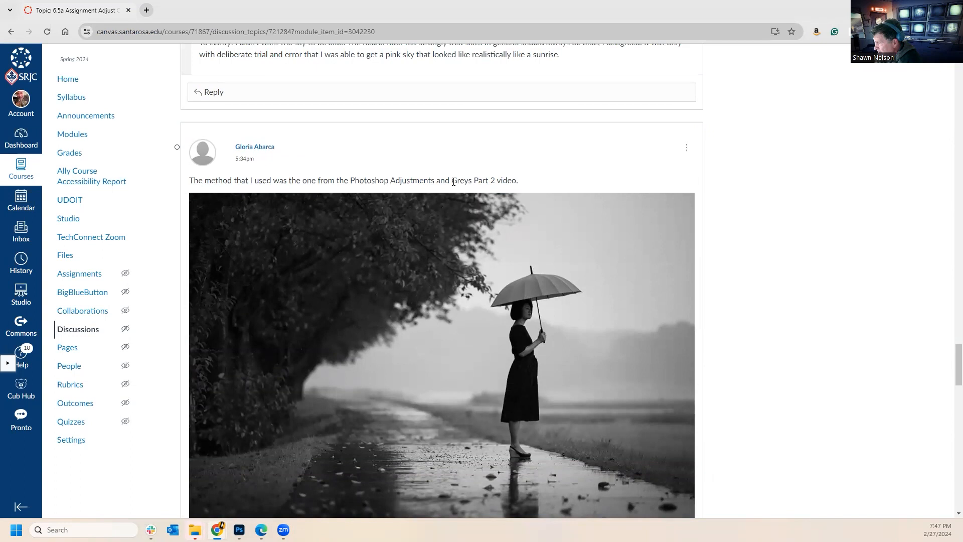
pyautogui.moveTo(354, 181); pyautogui.dragTo(522, 179)
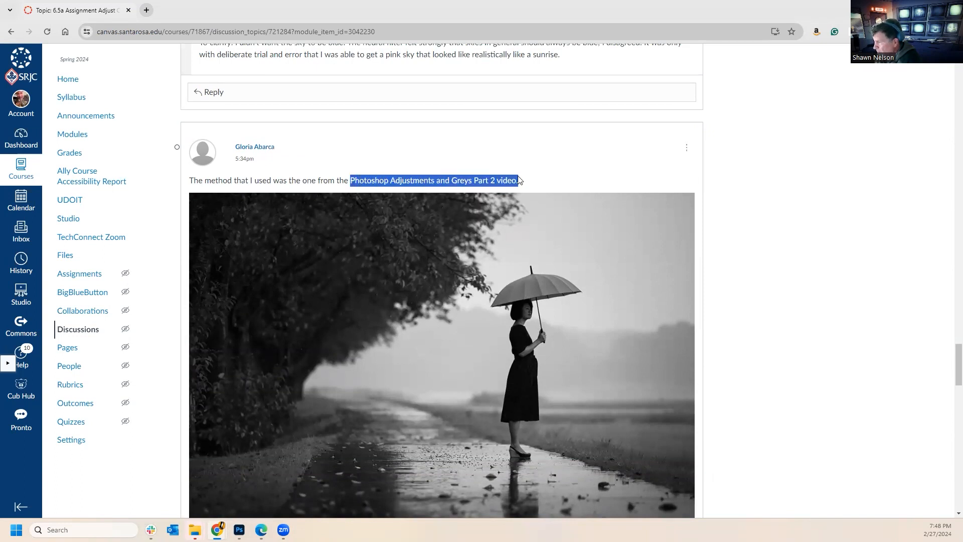
pyautogui.scroll(-9, 772, 401)
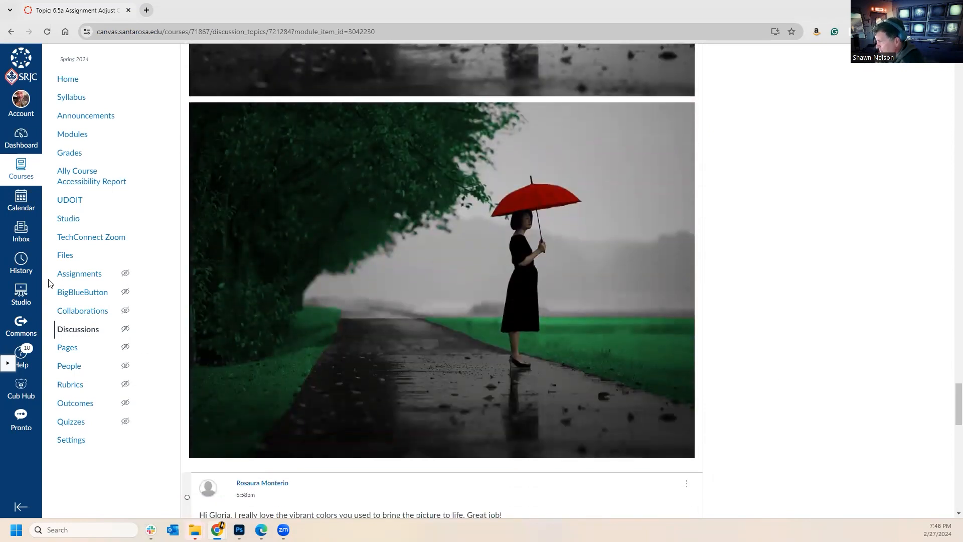
pyautogui.scroll(-3, 236, 302)
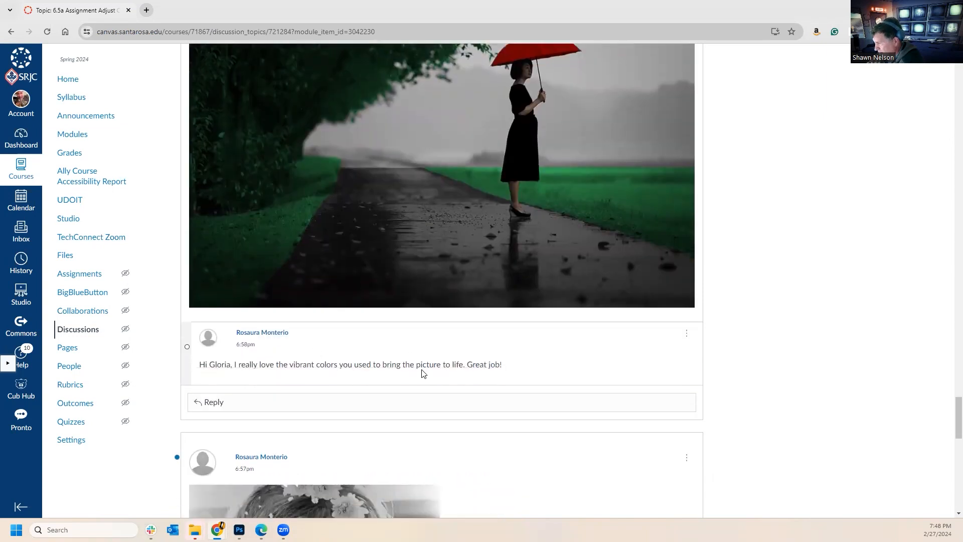
pyautogui.scroll(6, 620, 329)
pyautogui.scroll(5, 621, 306)
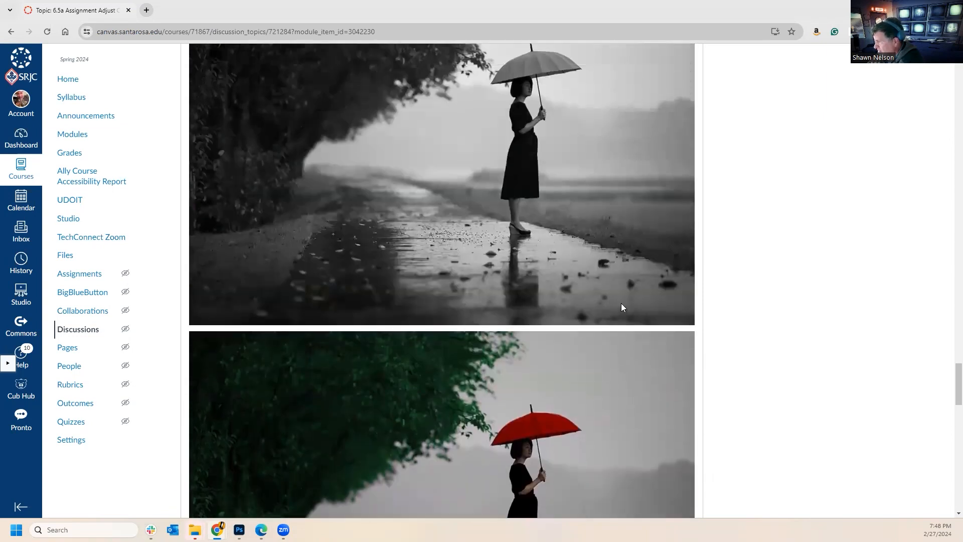
pyautogui.click(285, 166)
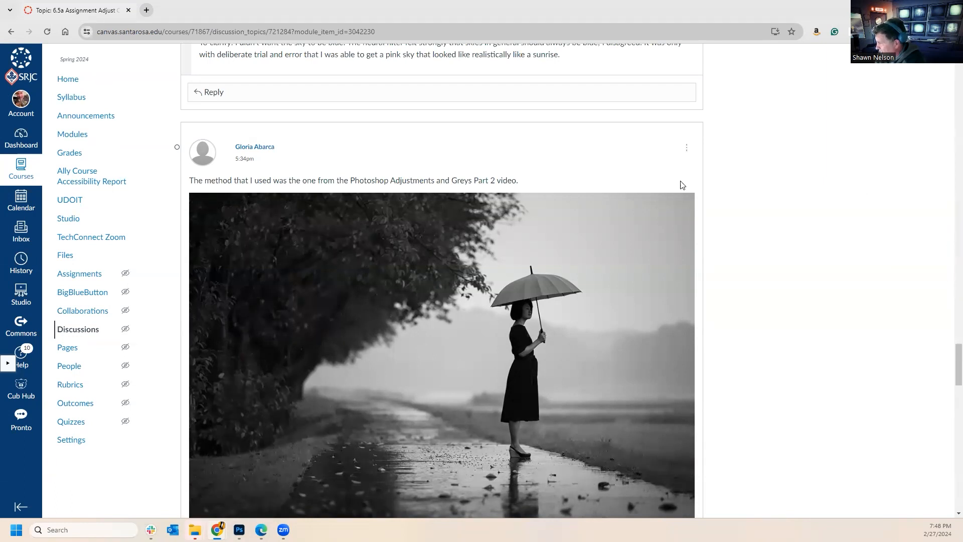
# Compare the grass, tree and path in the colorized umbrella photo with the black-and-white original.
pyautogui.scroll(-7, 396, 384)
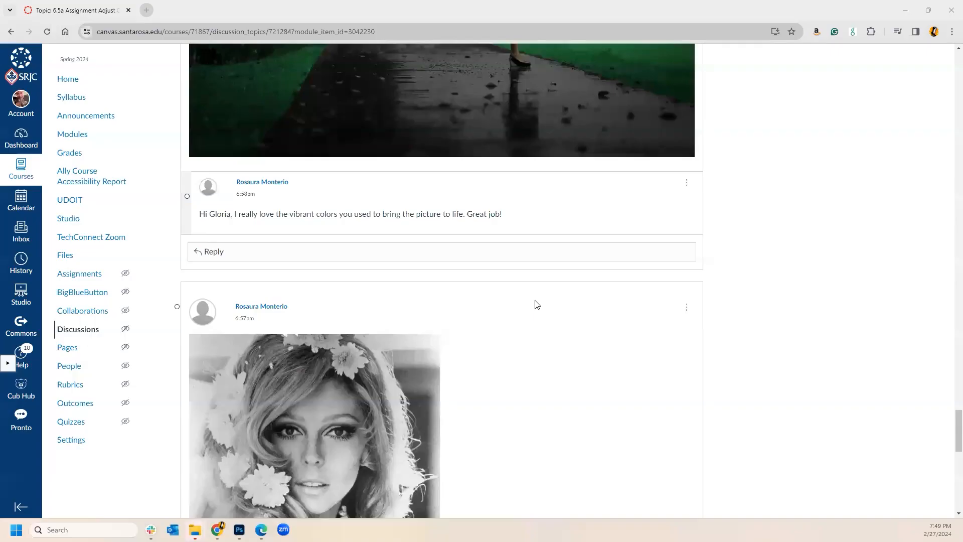
pyautogui.scroll(5, 572, 331)
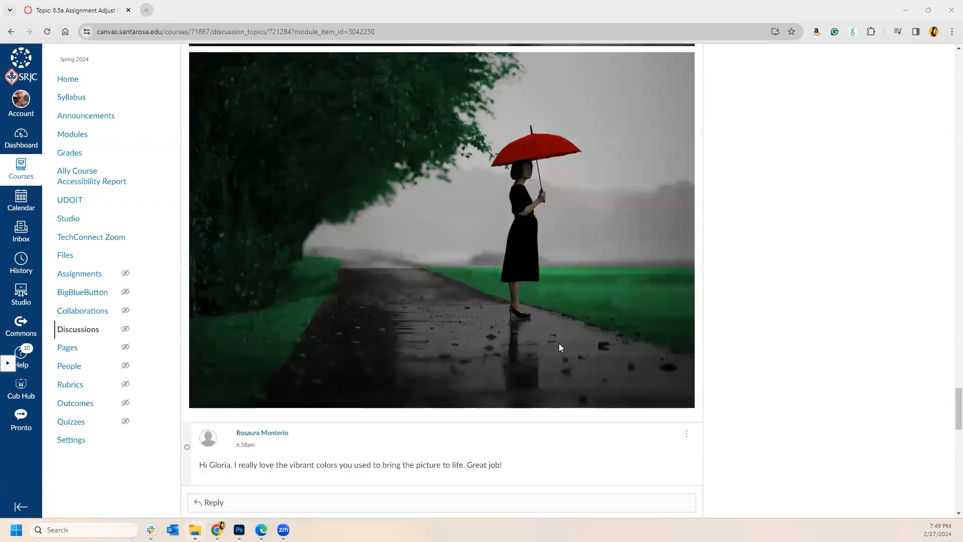
pyautogui.scroll(1, 607, 346)
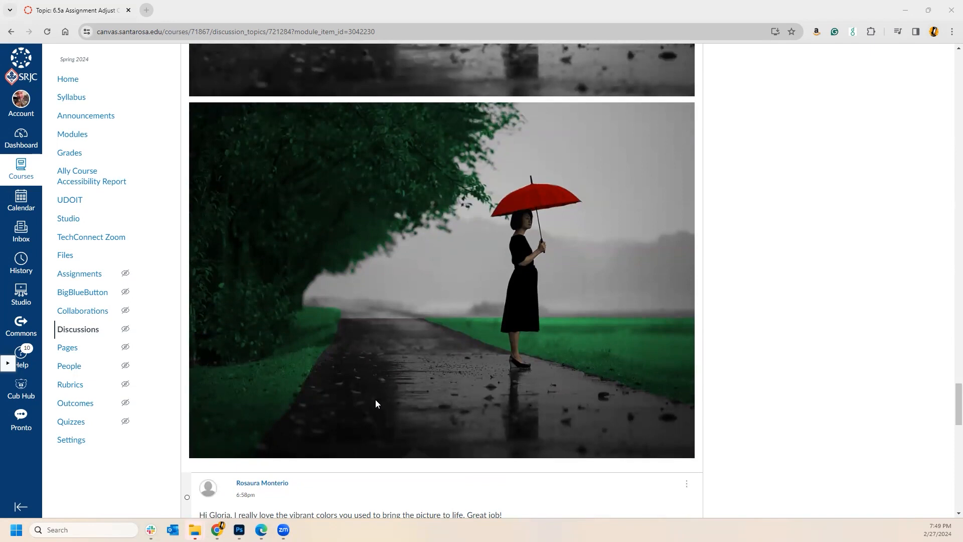
pyautogui.scroll(9, 462, 363)
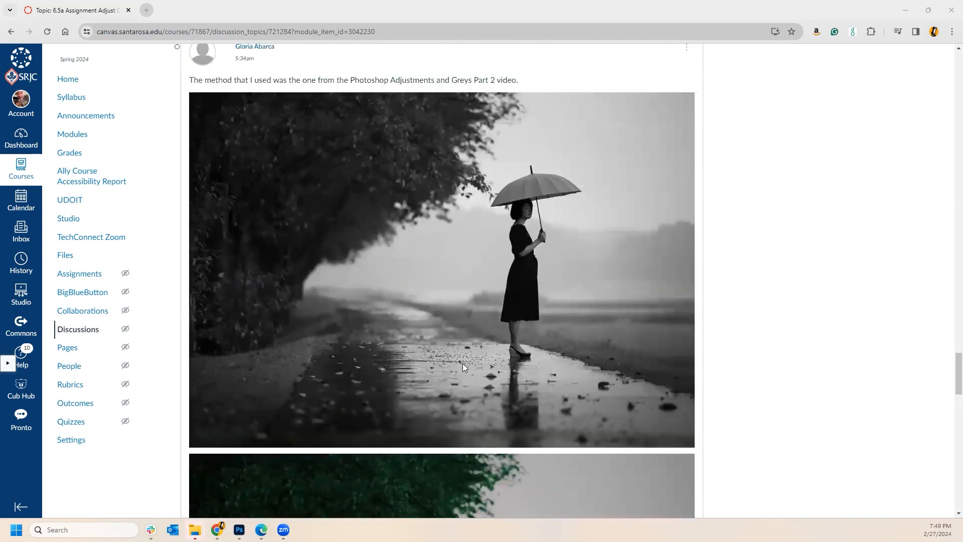
pyautogui.scroll(-4, 456, 351)
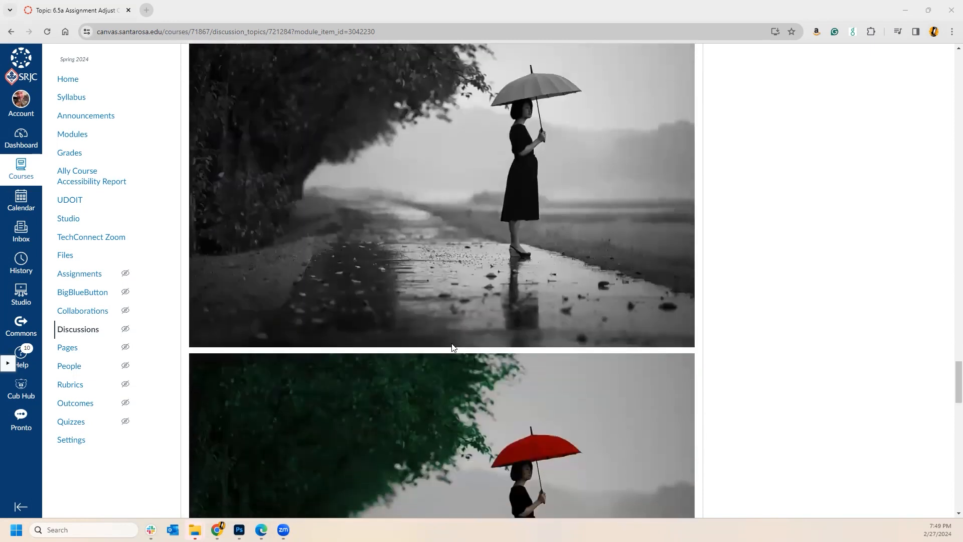
pyautogui.scroll(-4, 455, 347)
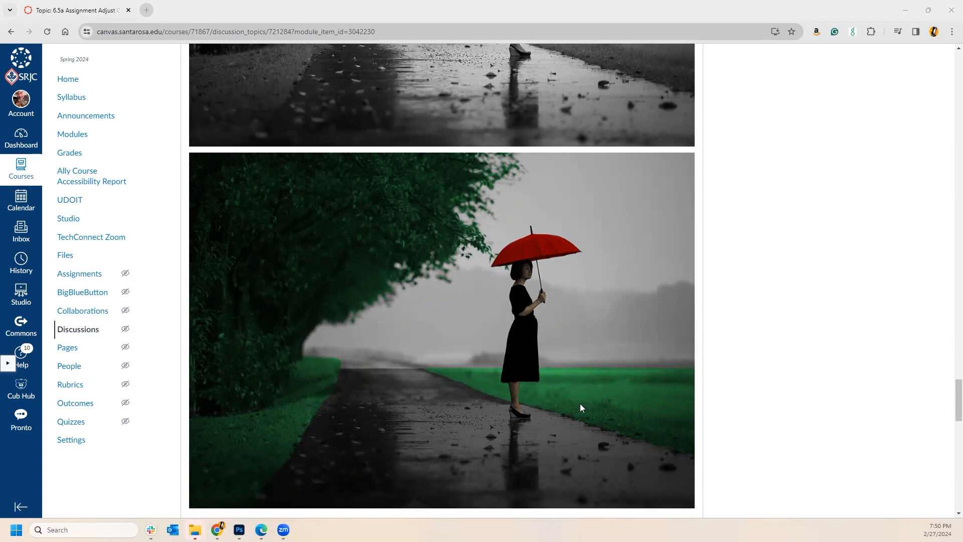
pyautogui.scroll(-1, 525, 432)
pyautogui.scroll(-1, 527, 431)
pyautogui.scroll(8, 532, 428)
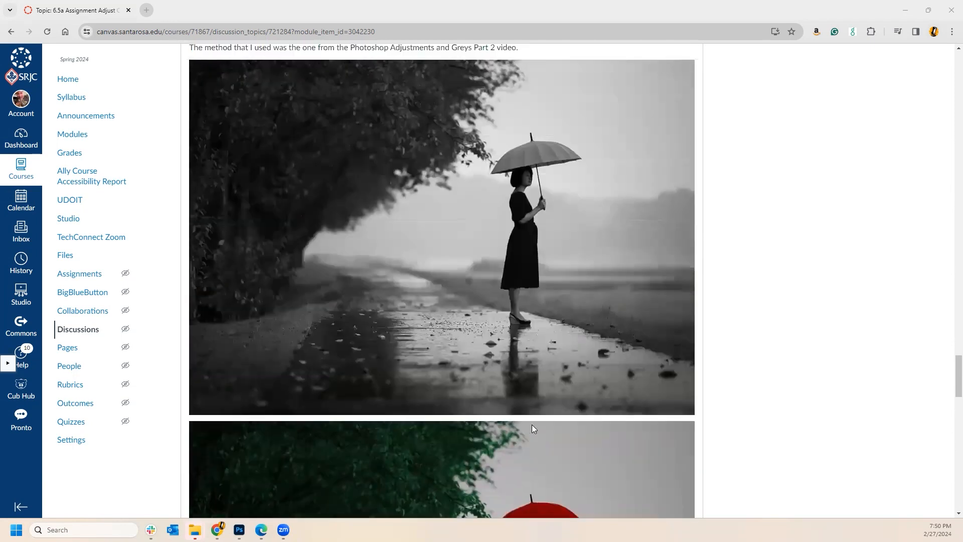
pyautogui.scroll(-2, 532, 429)
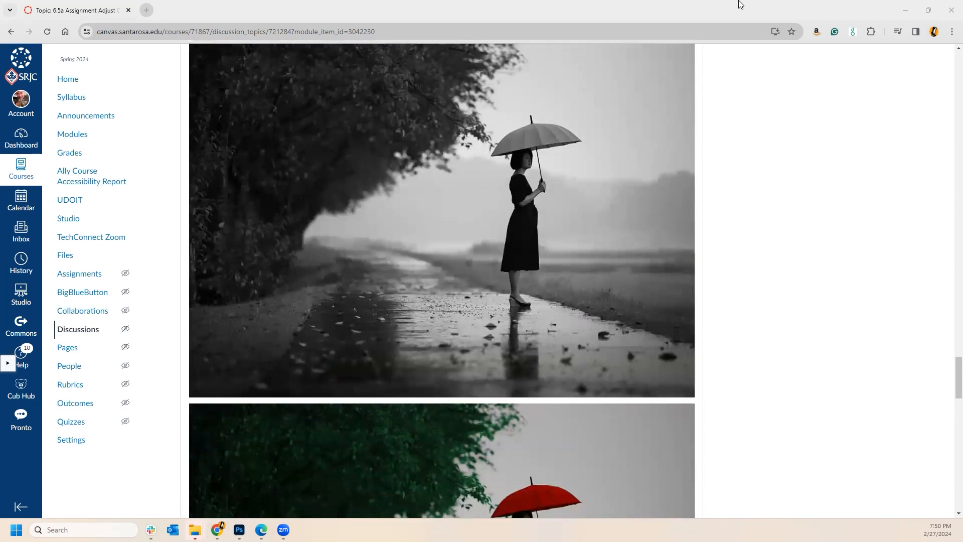
# Switch to Photoshop, close the untitled document, and minimize Taos-school.jpg as a floating window.
pyautogui.press('super+Down')
pyautogui.press('super+Down')
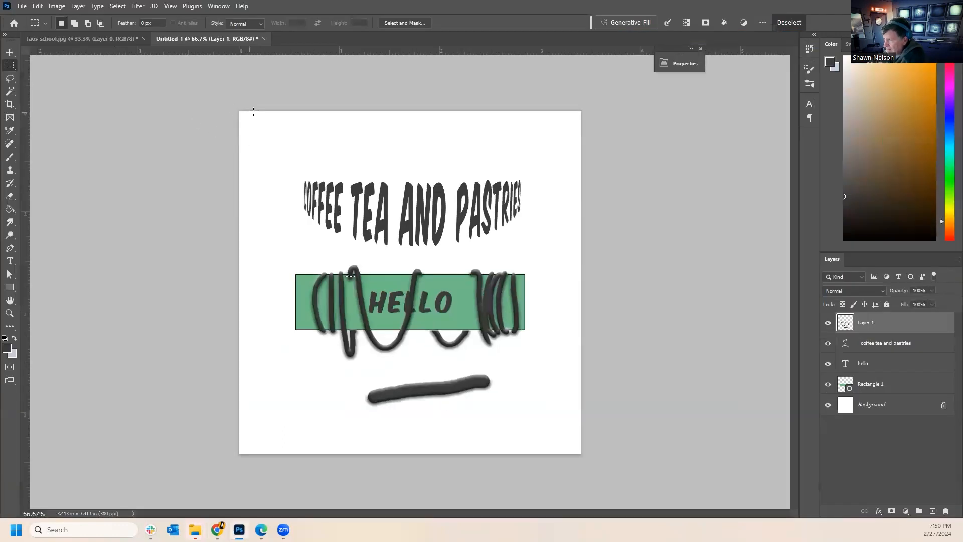
pyautogui.click(265, 39)
pyautogui.click(477, 198)
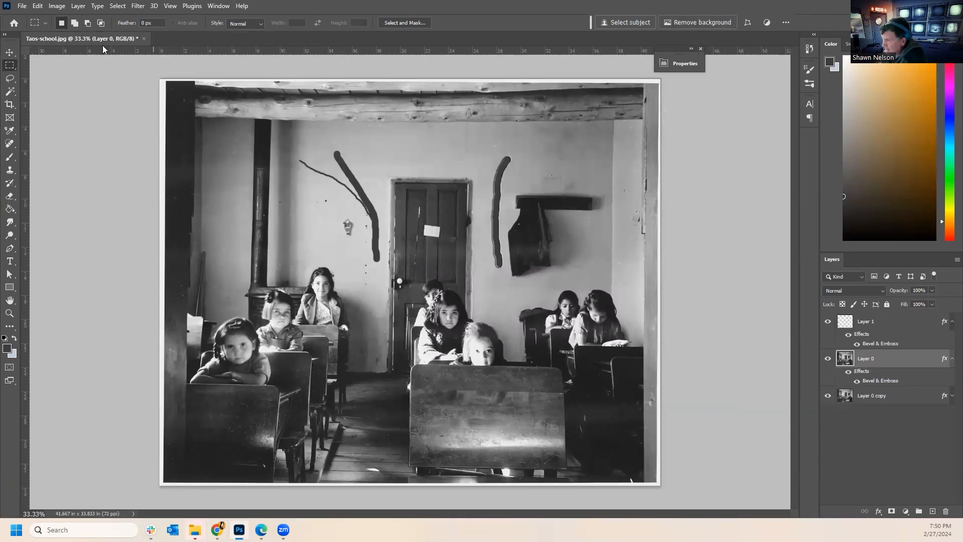
pyautogui.moveTo(102, 44); pyautogui.dragTo(121, 83)
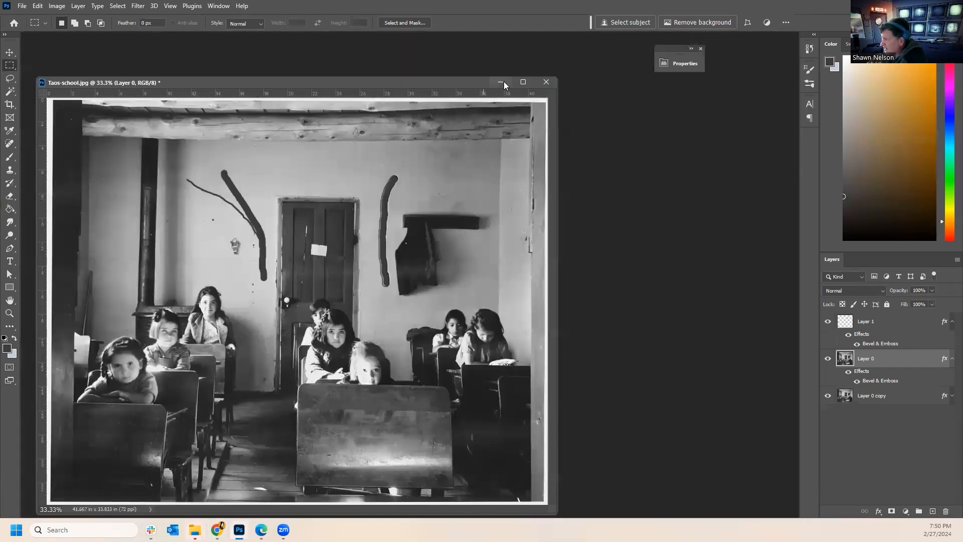
pyautogui.click(502, 82)
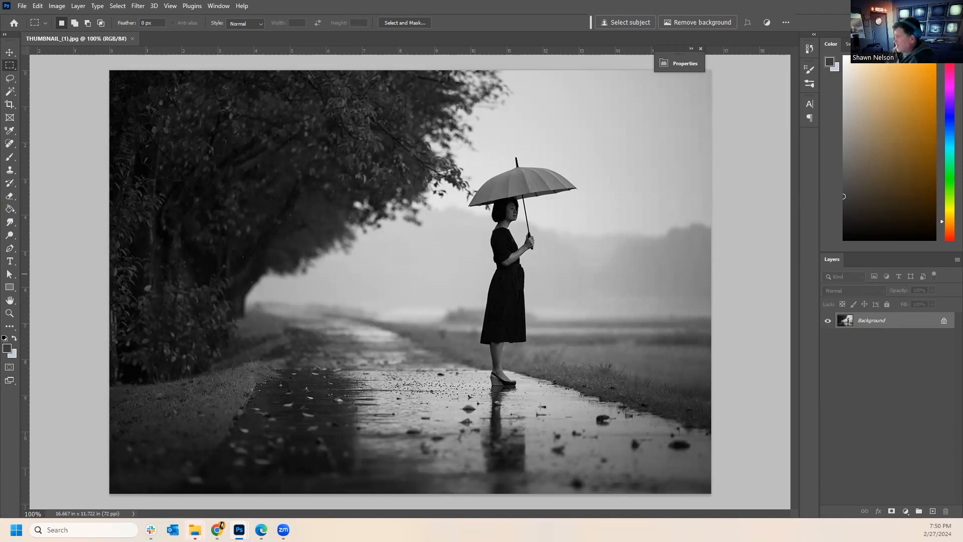
# On a new layer, outline the grass field right of the path with a dark green brush and fill it using the Paint Bucket.
pyautogui.click(933, 510)
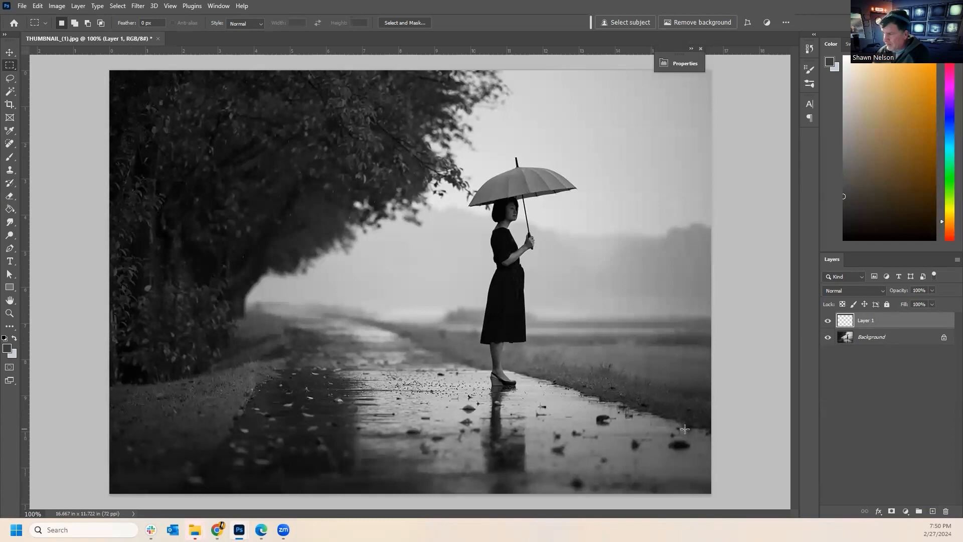
pyautogui.click(10, 156)
pyautogui.click(951, 190)
pyautogui.click(935, 162)
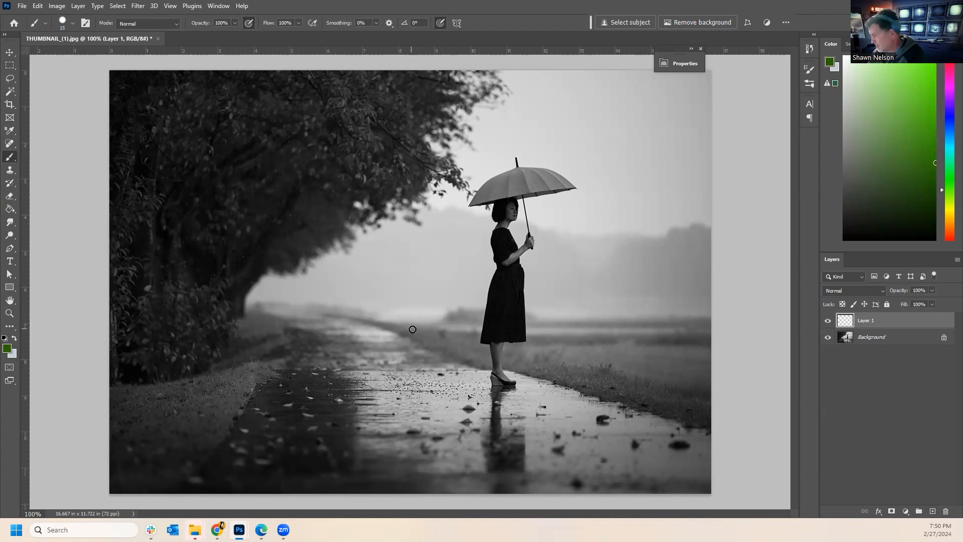
pyautogui.moveTo(397, 329)
pyautogui.mouseDown()
pyautogui.moveTo(503, 336)
pyautogui.moveTo(727, 324)
pyautogui.mouseUp()
pyautogui.moveTo(424, 341); pyautogui.dragTo(705, 430)
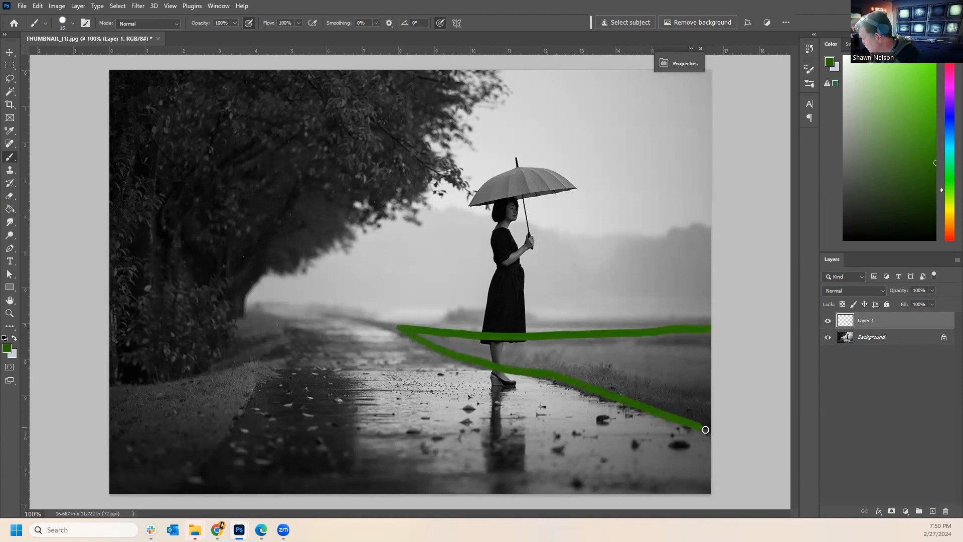
pyautogui.click(10, 210)
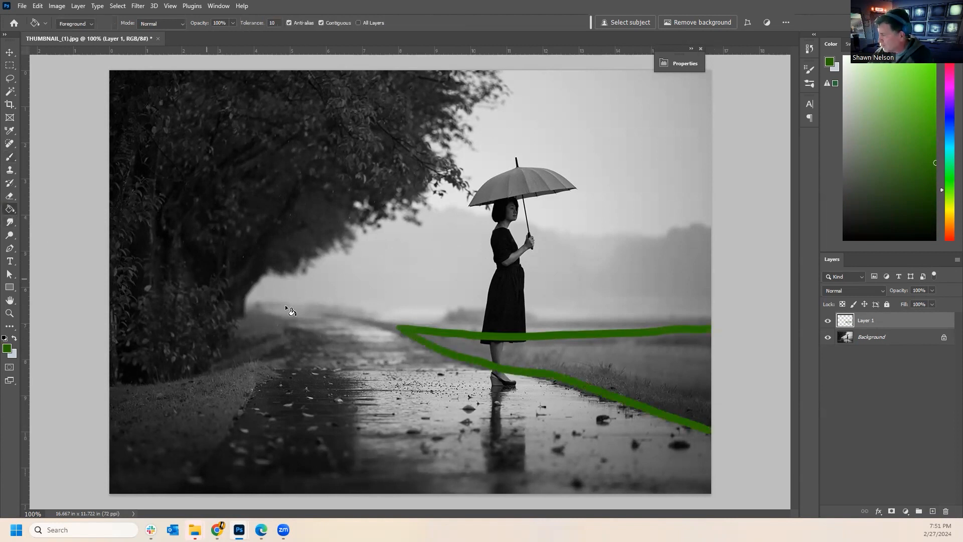
pyautogui.click(647, 379)
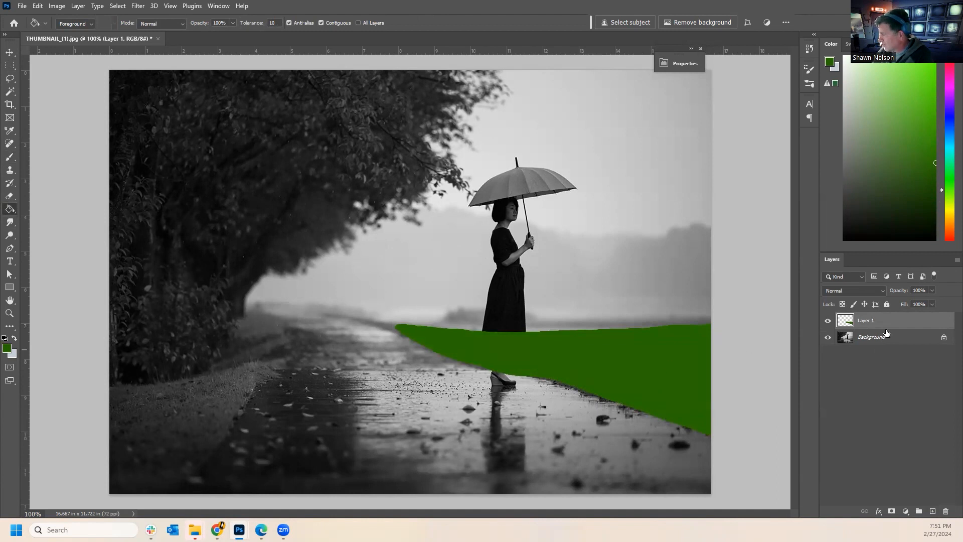
# Unlock the background photo layer and place the green painted layer beneath it.
pyautogui.click(944, 337)
pyautogui.moveTo(894, 327); pyautogui.dragTo(891, 346)
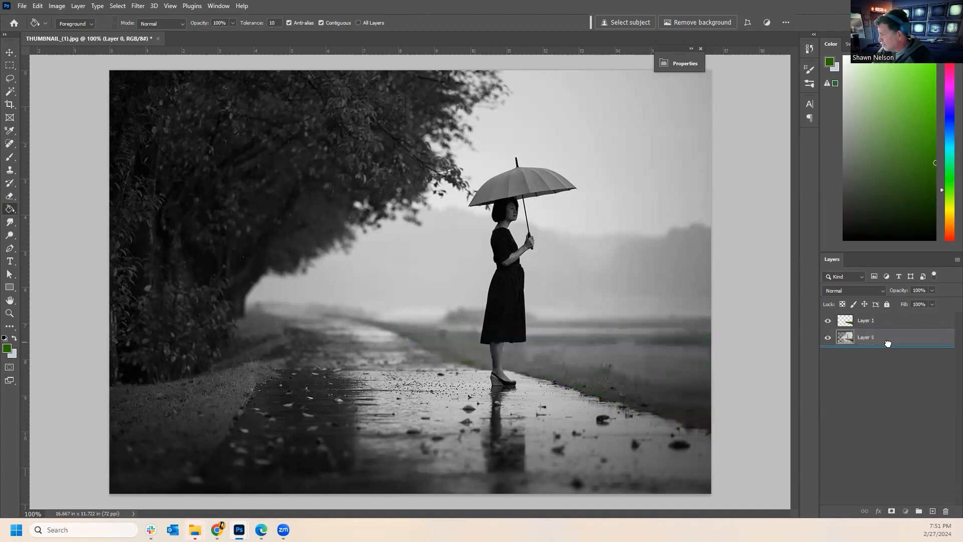
pyautogui.click(847, 291)
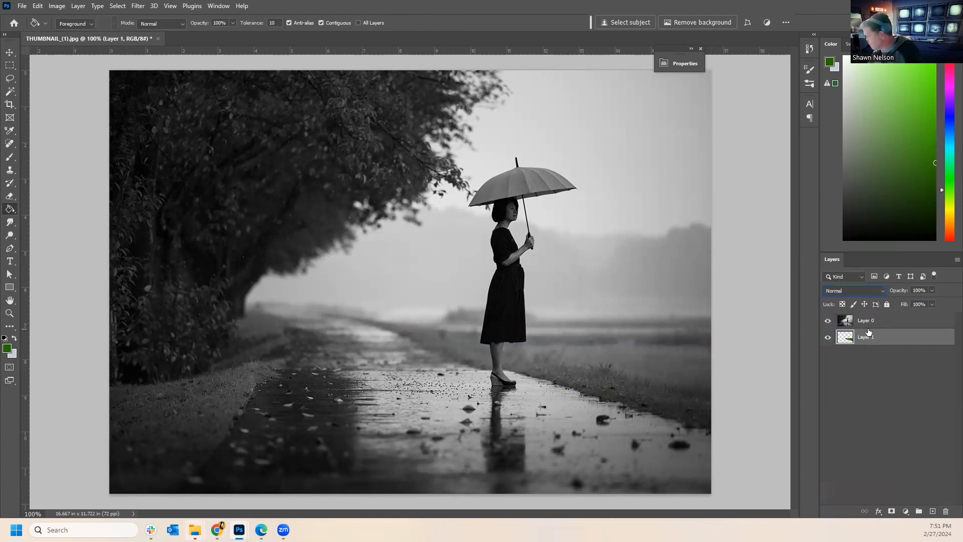
# Try the Multiply blend mode on the photo layer, and set it to Color Dodge.
pyautogui.click(859, 316)
pyautogui.click(855, 294)
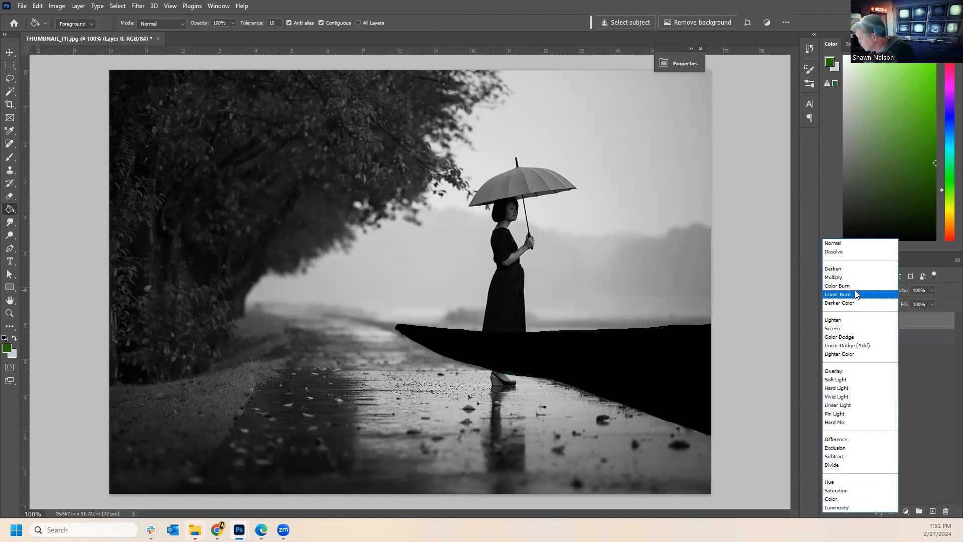
pyautogui.click(847, 277)
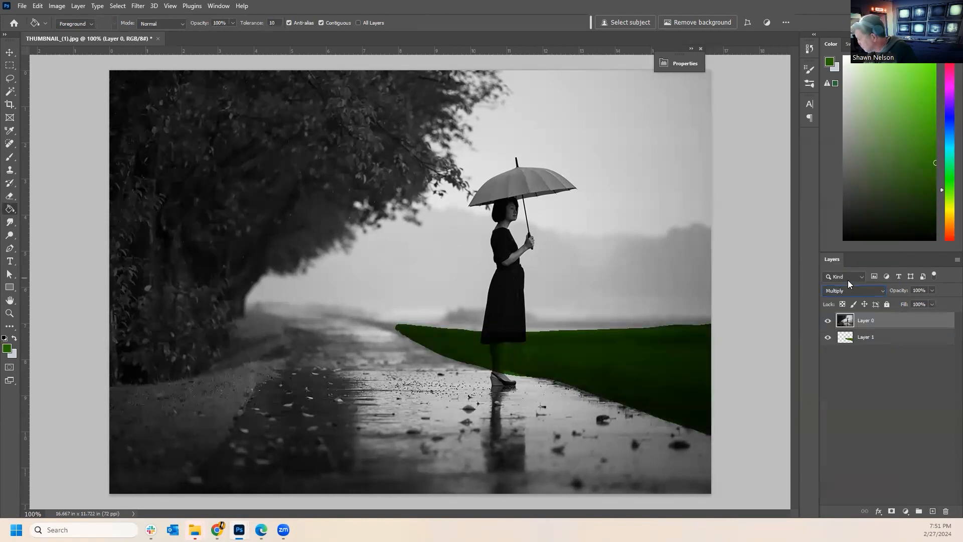
pyautogui.click(844, 290)
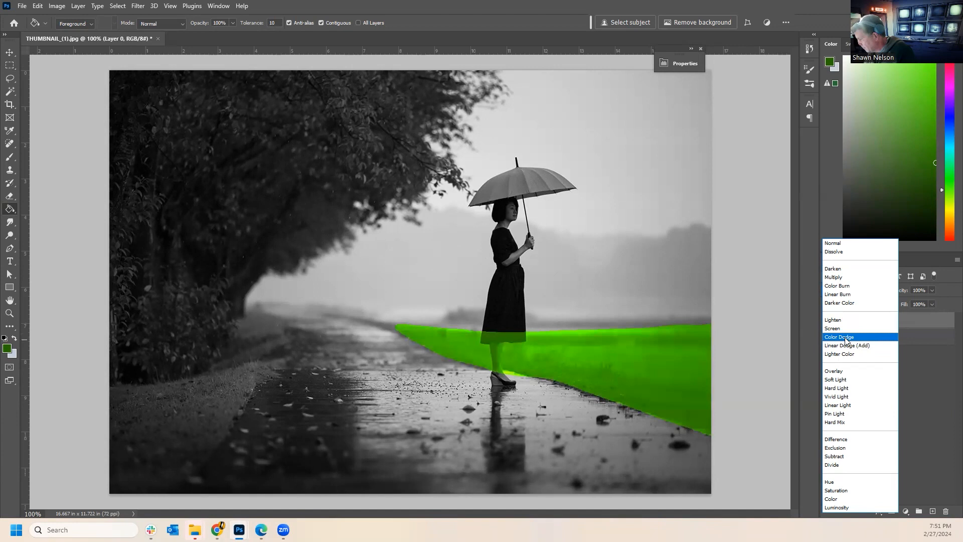
pyautogui.click(847, 339)
# Lower the green painted layer's opacity to 45%.
pyautogui.click(875, 340)
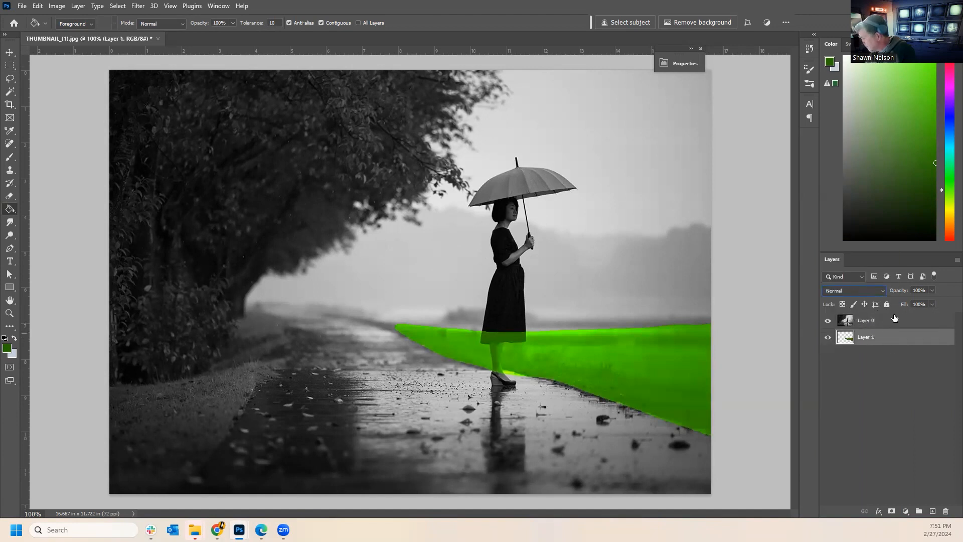
pyautogui.click(930, 291)
pyautogui.moveTo(916, 304)
pyautogui.mouseDown()
pyautogui.moveTo(898, 303)
pyautogui.moveTo(906, 303)
pyautogui.mouseUp()
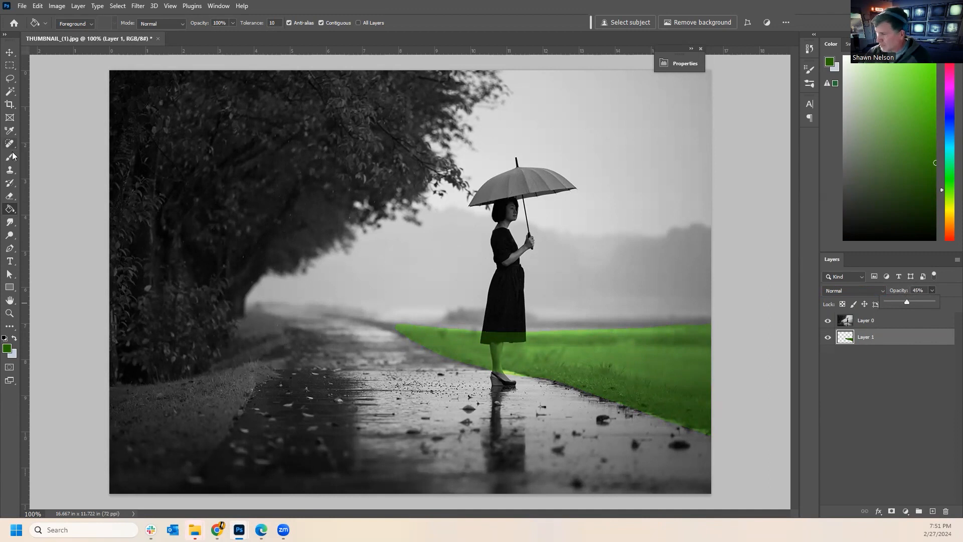
# Brush green outlines around the grass left of the path, along the path's edge and below the tree.
pyautogui.press('b')
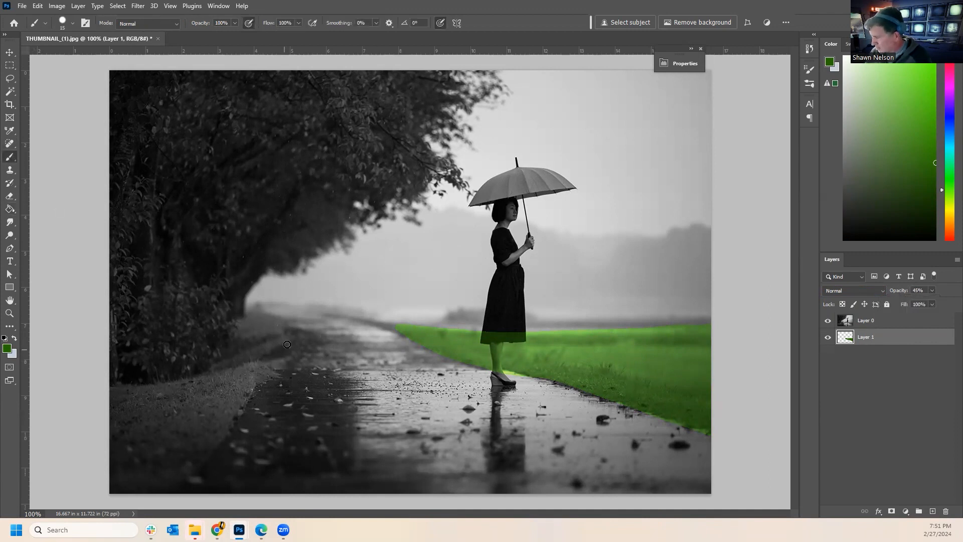
pyautogui.moveTo(287, 335)
pyautogui.mouseDown()
pyautogui.moveTo(266, 378)
pyautogui.moveTo(180, 492)
pyautogui.mouseUp()
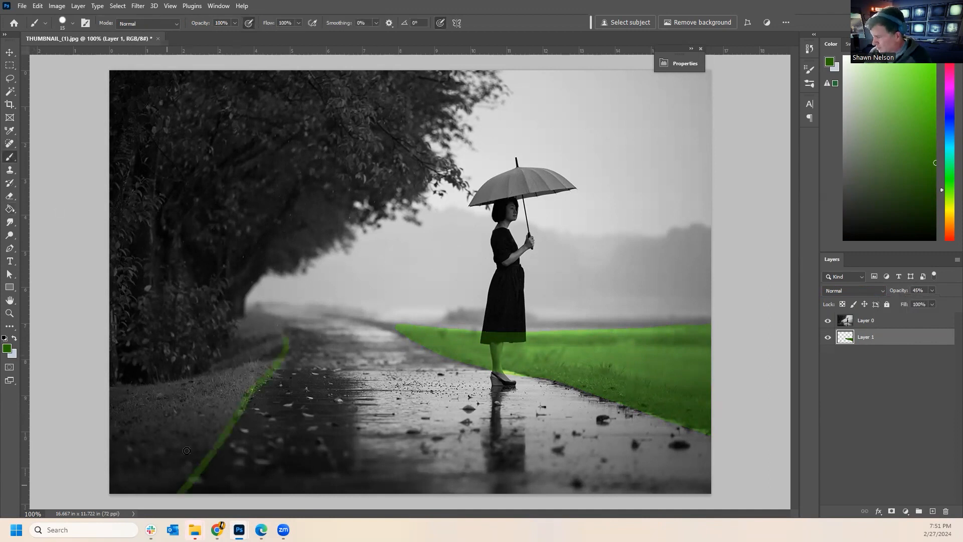
pyautogui.moveTo(278, 339)
pyautogui.mouseDown()
pyautogui.moveTo(243, 330)
pyautogui.moveTo(240, 318)
pyautogui.moveTo(207, 369)
pyautogui.moveTo(114, 385)
pyautogui.mouseUp()
# Try to fill the outlined grass left of the path with green, and undo the fill.
pyautogui.click(9, 209)
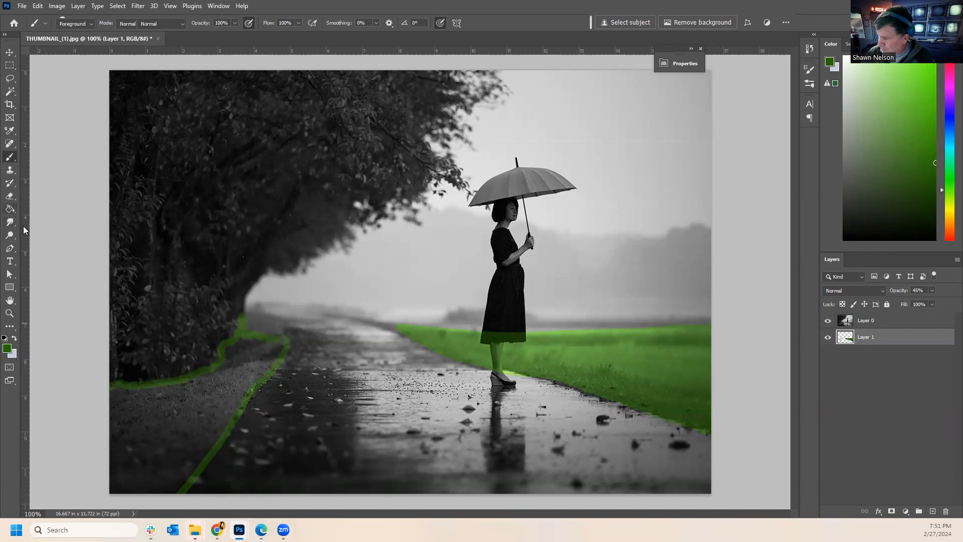
pyautogui.click(165, 430)
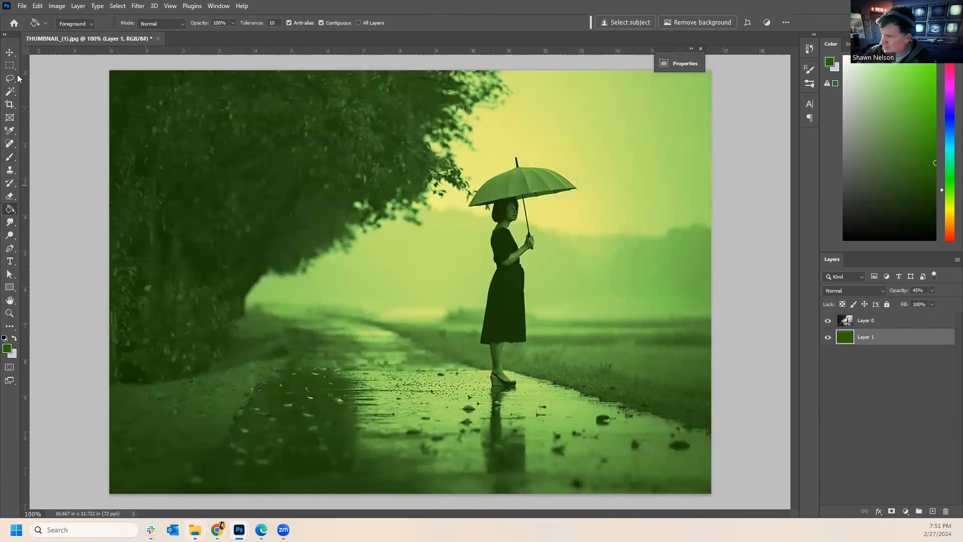
pyautogui.press('b')
pyautogui.hotkey('ctrl', 'z')
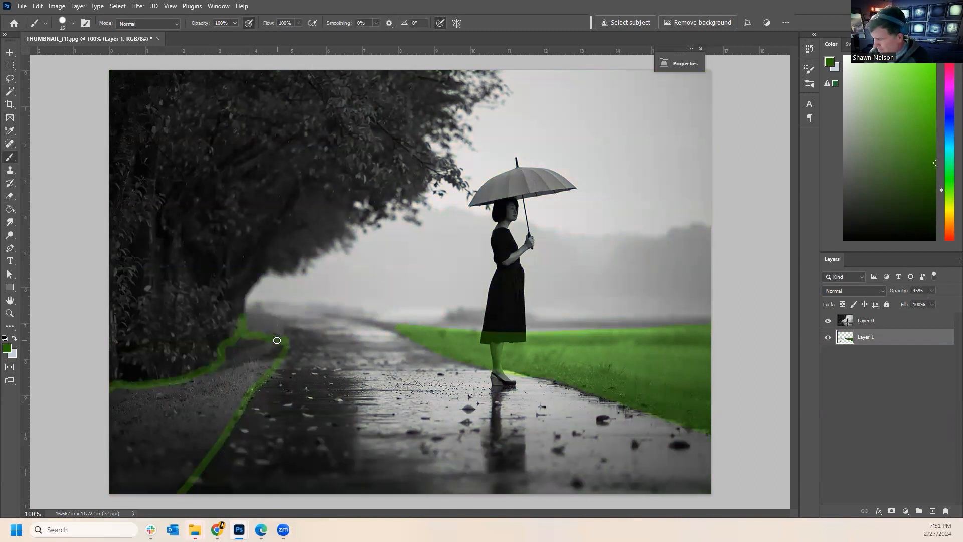
# Close the green outline at the far end of the grass left of the path, and fill the outlined area with green.
pyautogui.moveTo(267, 376)
pyautogui.mouseDown()
pyautogui.moveTo(276, 320)
pyautogui.moveTo(242, 316)
pyautogui.moveTo(273, 330)
pyautogui.mouseUp()
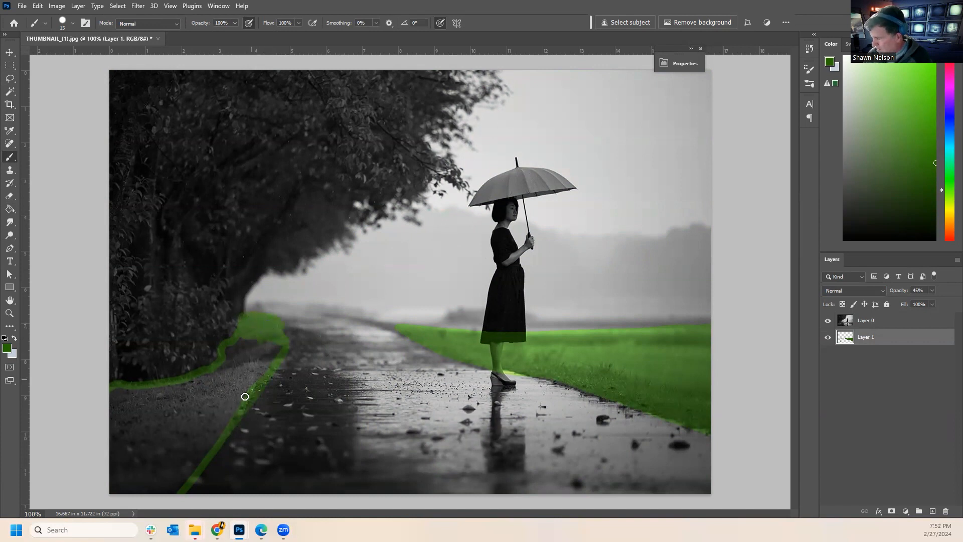
pyautogui.click(10, 196)
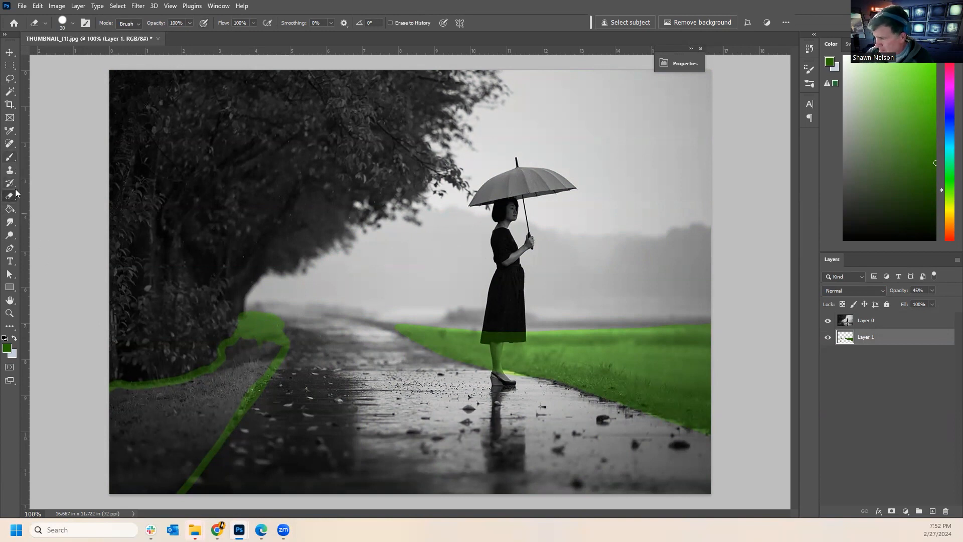
pyautogui.click(11, 209)
pyautogui.click(174, 419)
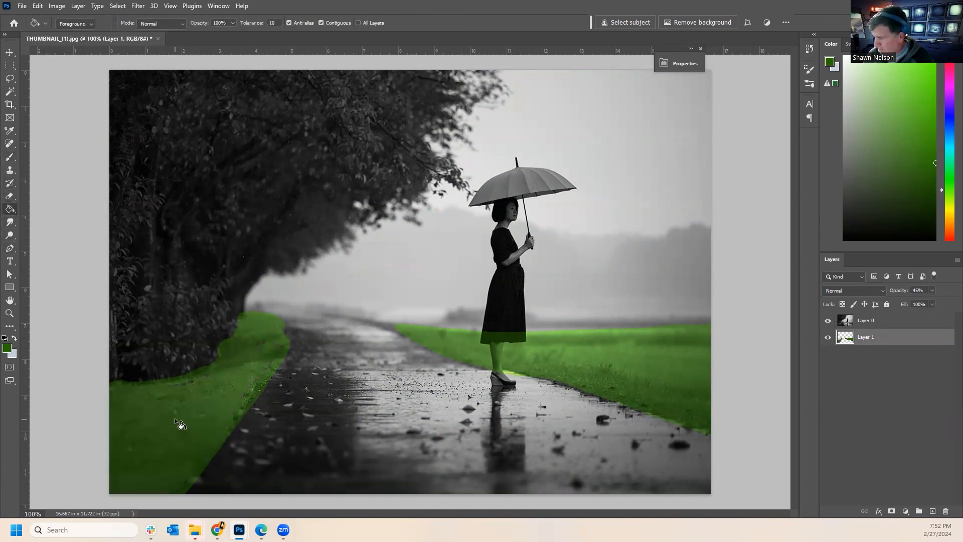
# Choose a teal green and brush an outline around the large tree, along its foliage, trunk and the photo's edges.
pyautogui.click(10, 157)
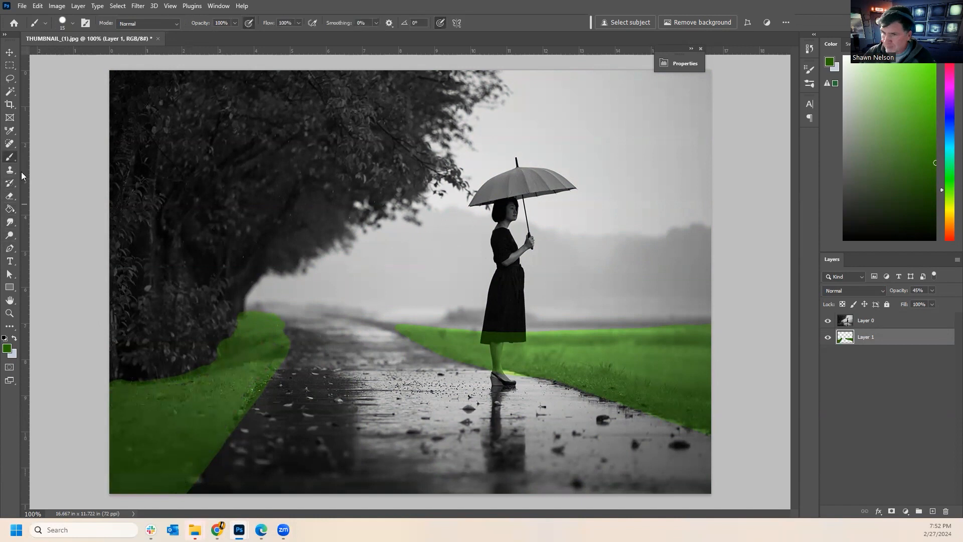
pyautogui.moveTo(950, 158); pyautogui.dragTo(948, 160)
pyautogui.click(931, 113)
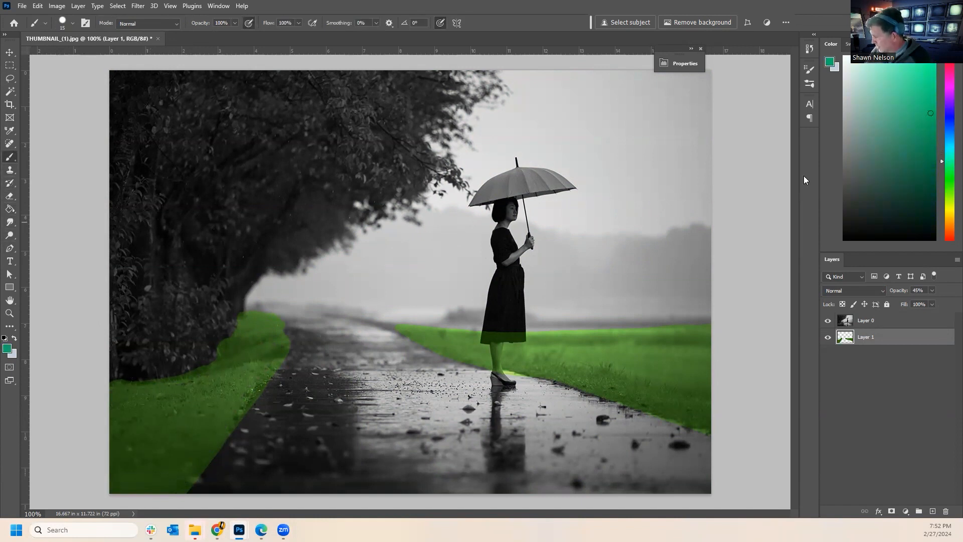
pyautogui.moveTo(126, 376)
pyautogui.mouseDown()
pyautogui.moveTo(152, 378)
pyautogui.moveTo(112, 381)
pyautogui.moveTo(152, 379)
pyautogui.moveTo(206, 361)
pyautogui.moveTo(268, 271)
pyautogui.moveTo(323, 242)
pyautogui.moveTo(348, 241)
pyautogui.moveTo(343, 220)
pyautogui.moveTo(365, 215)
pyautogui.moveTo(354, 198)
pyautogui.moveTo(378, 207)
pyautogui.moveTo(440, 174)
pyautogui.moveTo(456, 178)
pyautogui.moveTo(426, 154)
pyautogui.moveTo(422, 125)
pyautogui.moveTo(438, 136)
pyautogui.moveTo(442, 114)
pyautogui.moveTo(464, 99)
pyautogui.moveTo(436, 65)
pyautogui.moveTo(117, 71)
pyautogui.moveTo(99, 253)
pyautogui.moveTo(104, 357)
pyautogui.moveTo(123, 372)
pyautogui.mouseUp()
# Choose a darker teal green and fill the outlined tree with it.
pyautogui.click(926, 155)
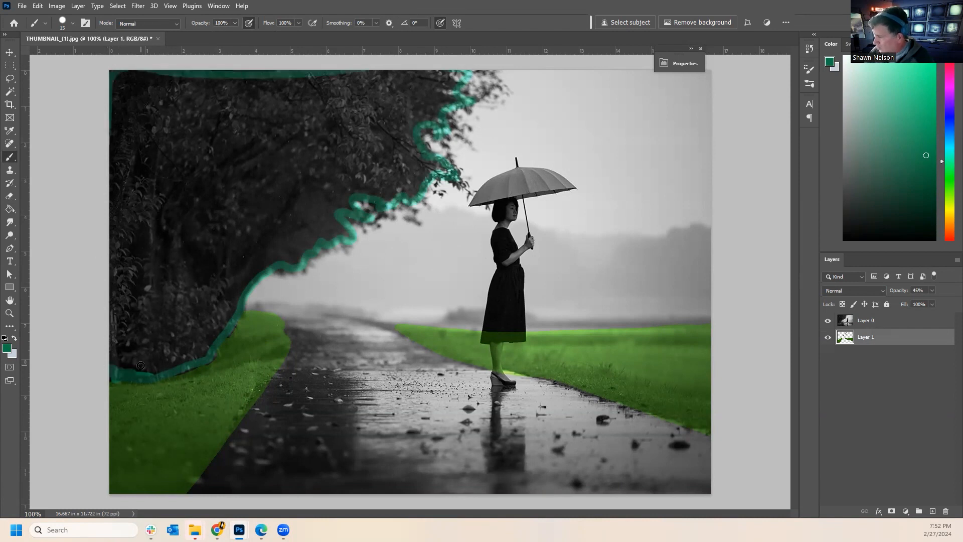
pyautogui.click(10, 209)
pyautogui.click(165, 229)
# Choose a dark red and brush it over the whole umbrella canopy.
pyautogui.click(10, 157)
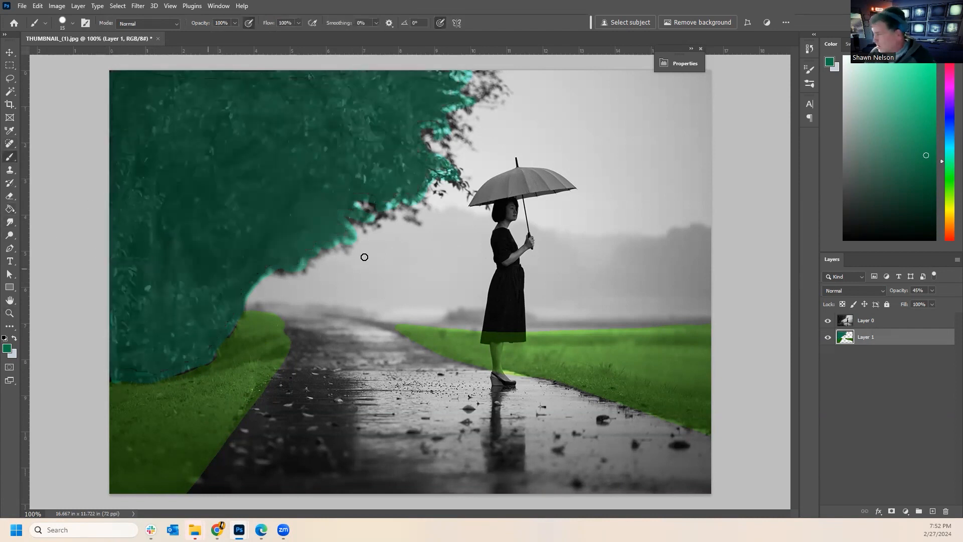
pyautogui.moveTo(945, 111); pyautogui.dragTo(949, 60)
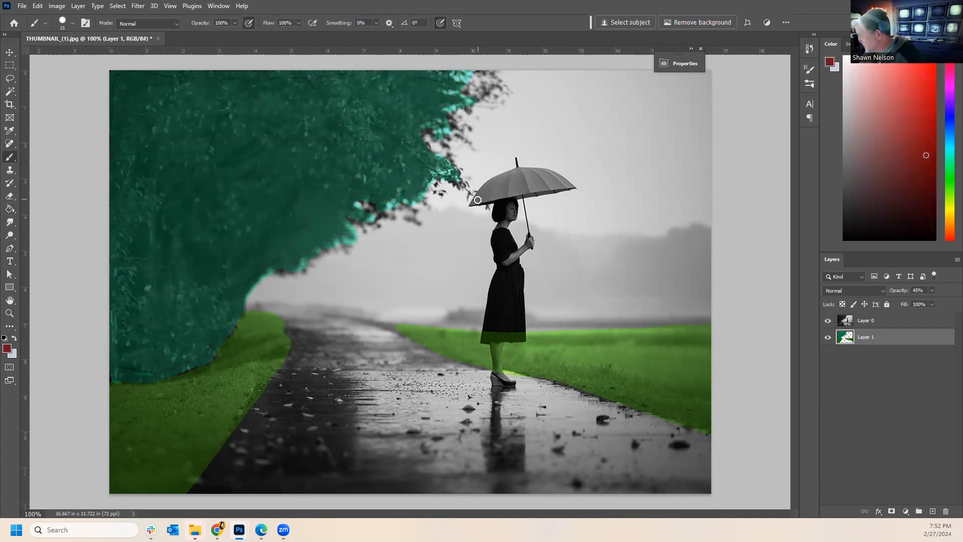
pyautogui.moveTo(480, 197)
pyautogui.mouseDown()
pyautogui.moveTo(529, 172)
pyautogui.moveTo(567, 185)
pyautogui.moveTo(485, 199)
pyautogui.moveTo(547, 180)
pyautogui.moveTo(501, 181)
pyautogui.moveTo(566, 184)
pyautogui.mouseUp()
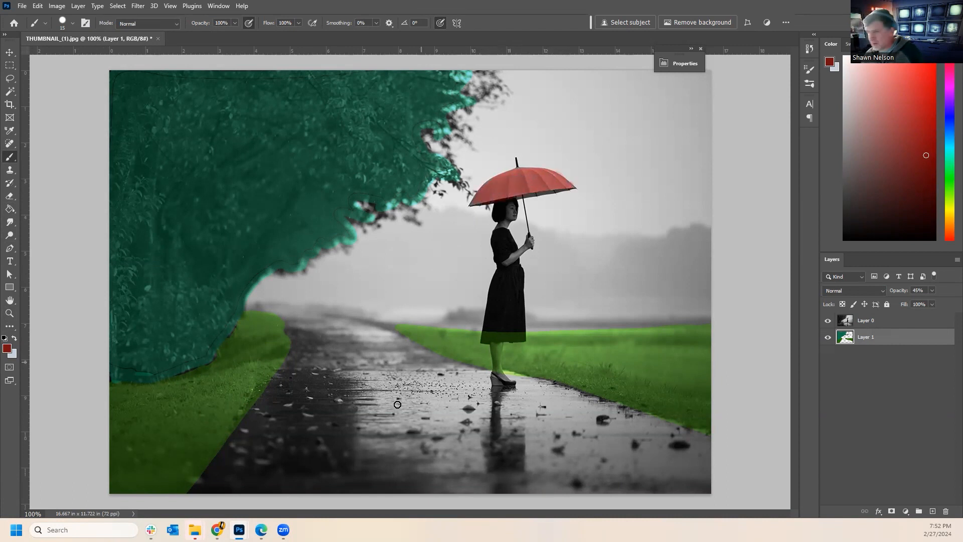
# Move the painted Layer 1 above the photo layer and set its blend mode to Multiply.
pyautogui.moveTo(885, 334); pyautogui.dragTo(883, 318)
pyautogui.click(853, 290)
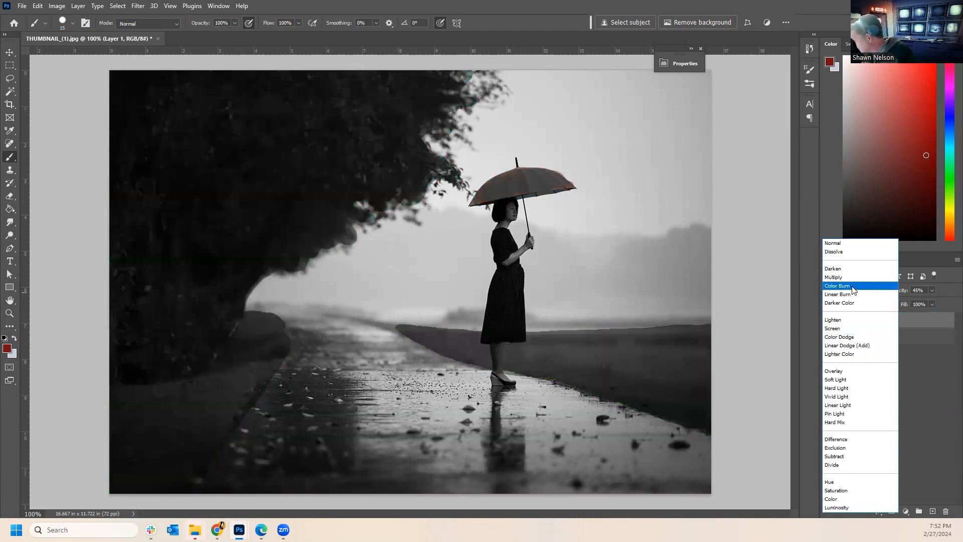
pyautogui.click(847, 278)
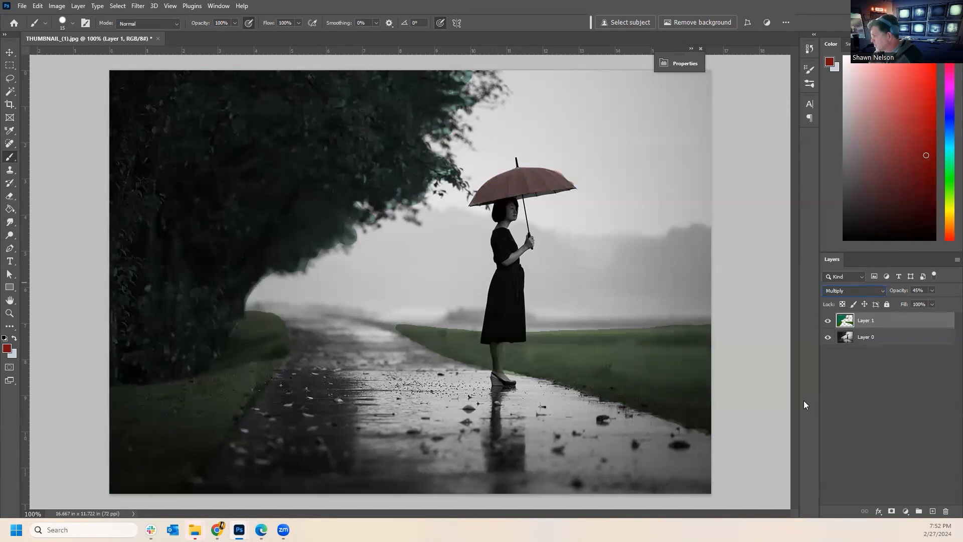
# Set the blend mode of the photo layer, Layer 0, to Normal.
pyautogui.moveTo(867, 337); pyautogui.dragTo(886, 316)
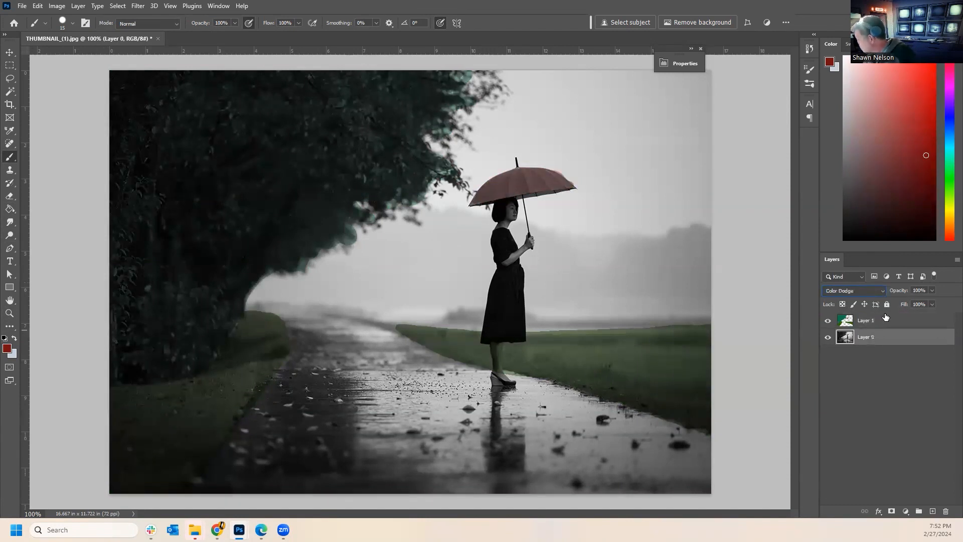
pyautogui.click(851, 291)
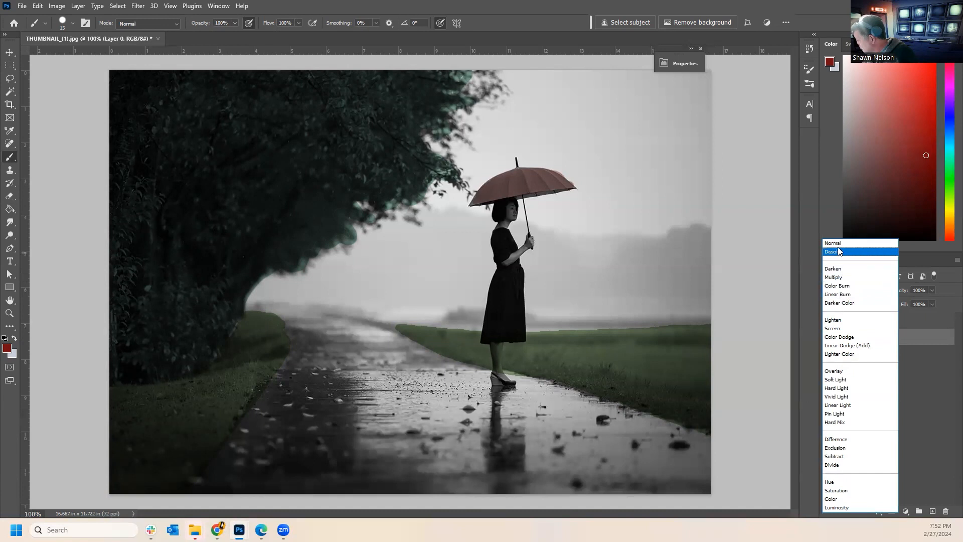
pyautogui.click(839, 252)
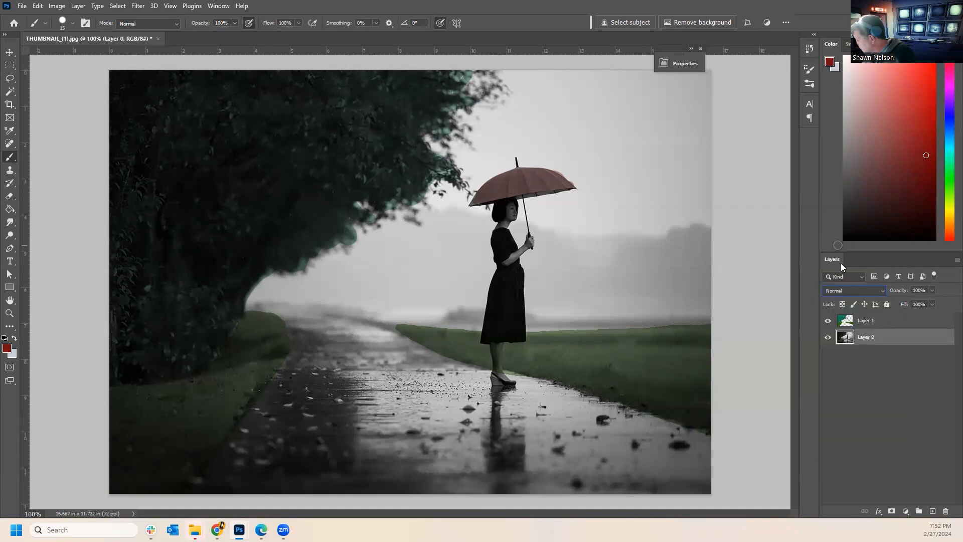
# Preview other blend modes on the painted Layer 1, raise its opacity to 100%, and set its blend mode to Overlay.
pyautogui.click(863, 319)
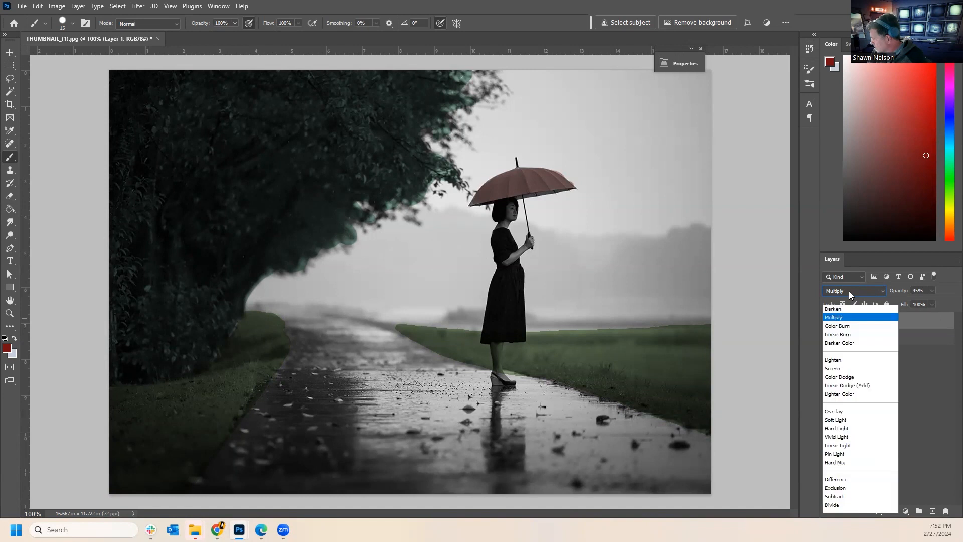
pyautogui.click(850, 291)
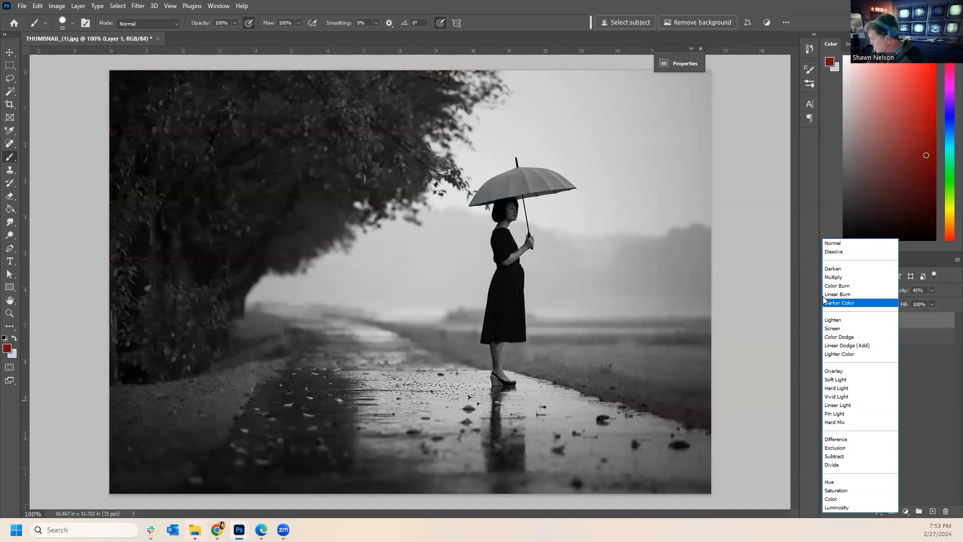
pyautogui.click(829, 279)
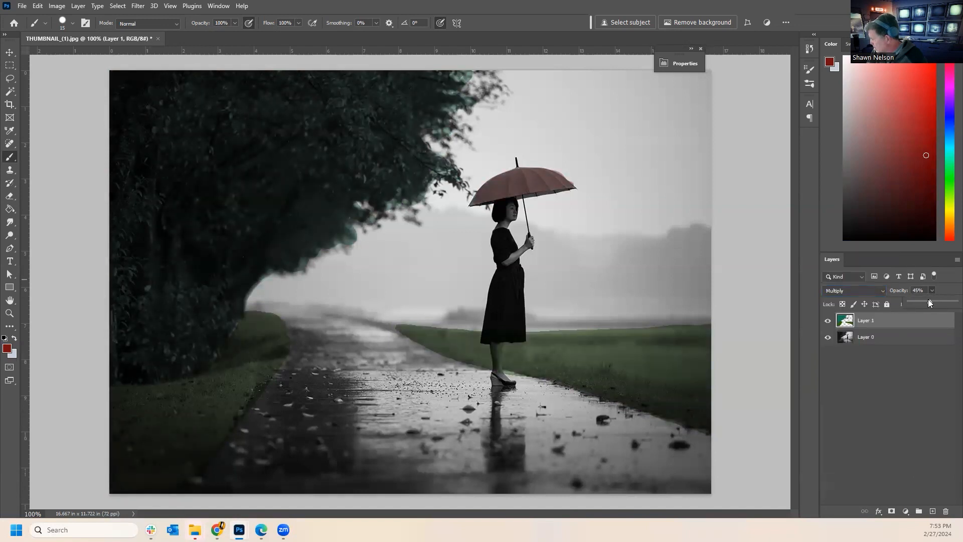
pyautogui.moveTo(929, 303); pyautogui.dragTo(955, 303)
pyautogui.click(829, 294)
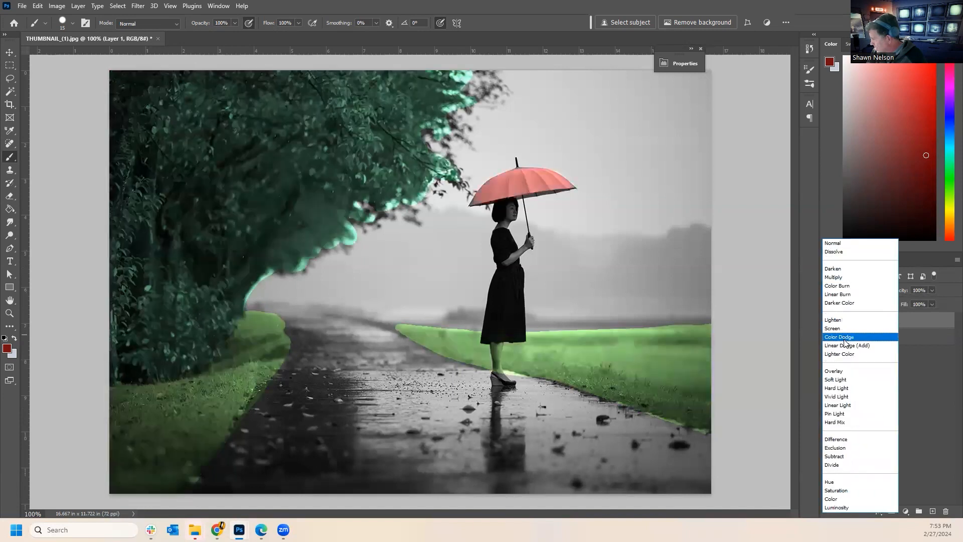
pyautogui.click(836, 373)
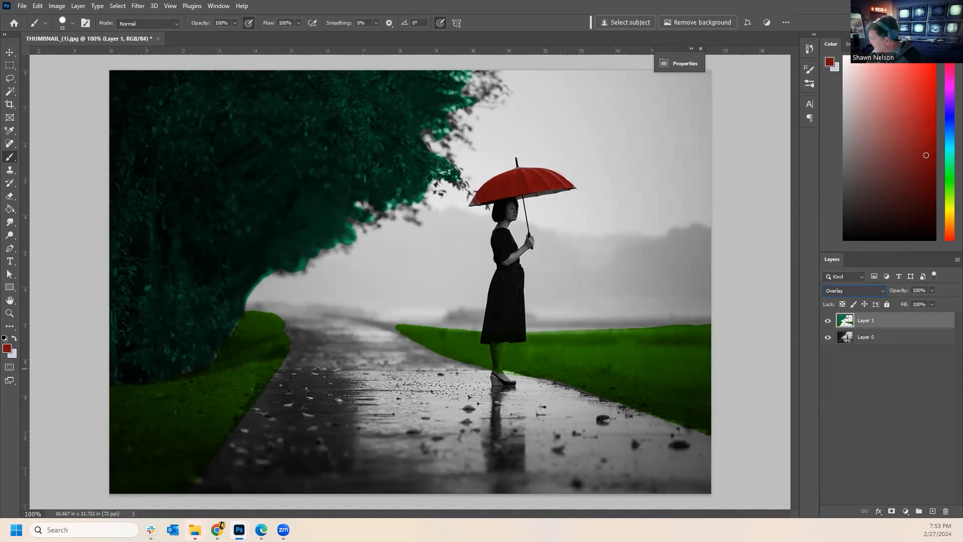
# Brush a peach swatch color over the woman's legs, arm and face with a smaller brush, and choose a paler peach.
pyautogui.click(849, 44)
pyautogui.click(863, 138)
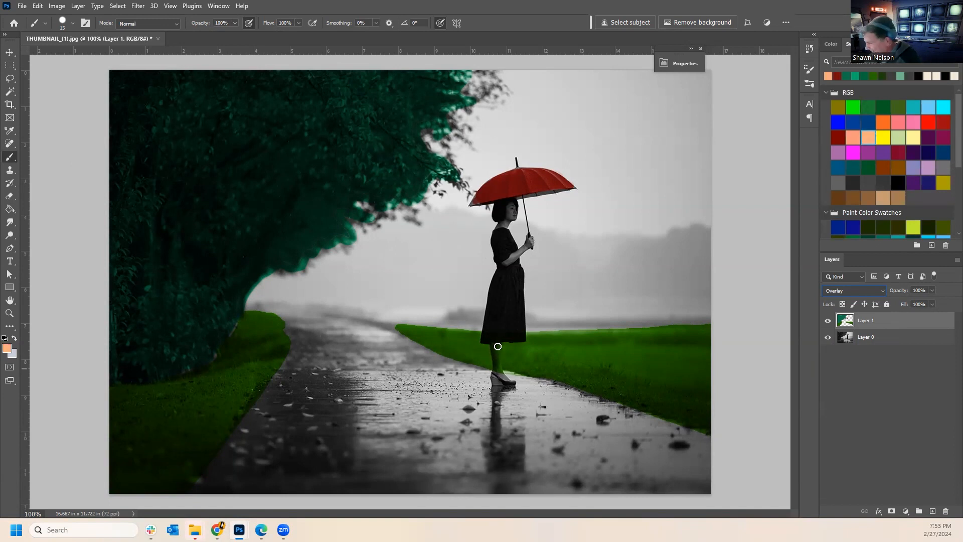
pyautogui.press('[')
pyautogui.press('[')
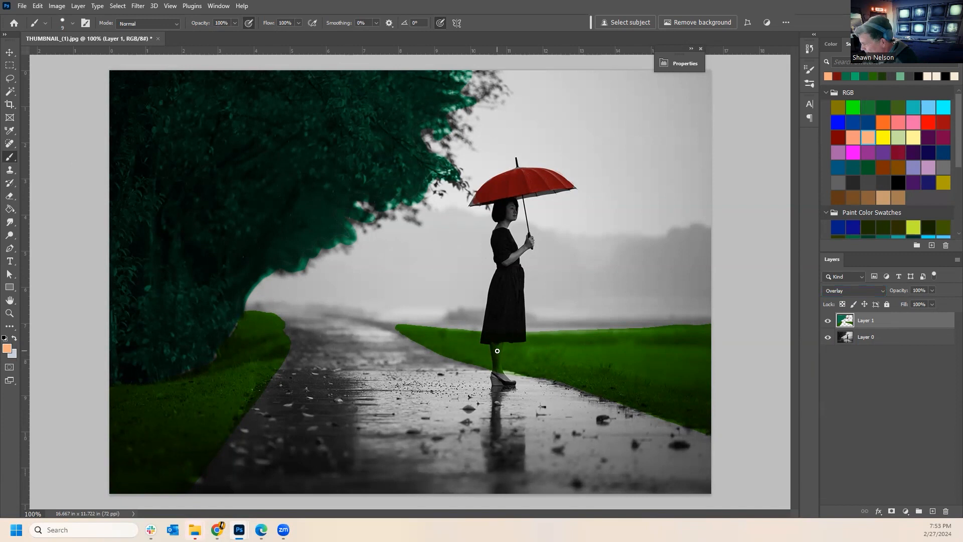
pyautogui.moveTo(492, 347); pyautogui.dragTo(496, 368)
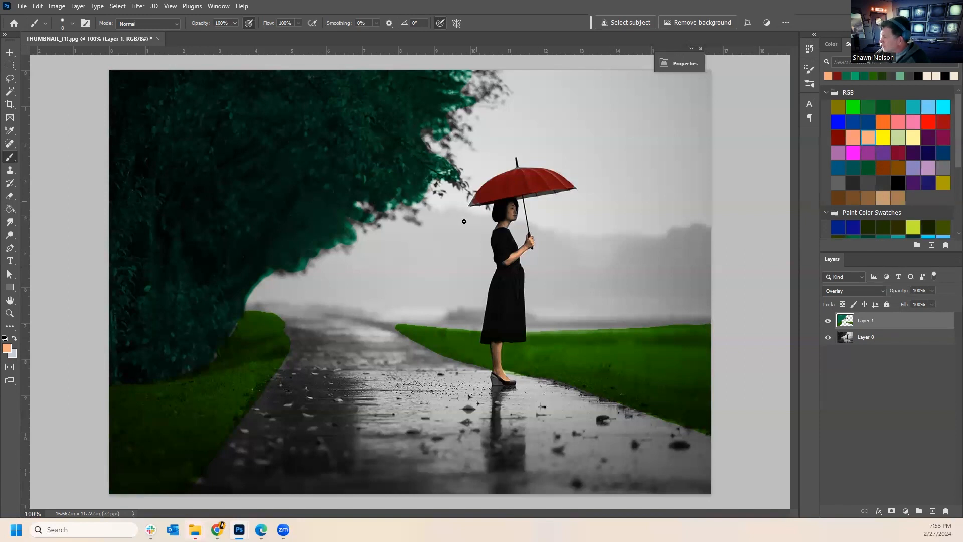
pyautogui.click(831, 44)
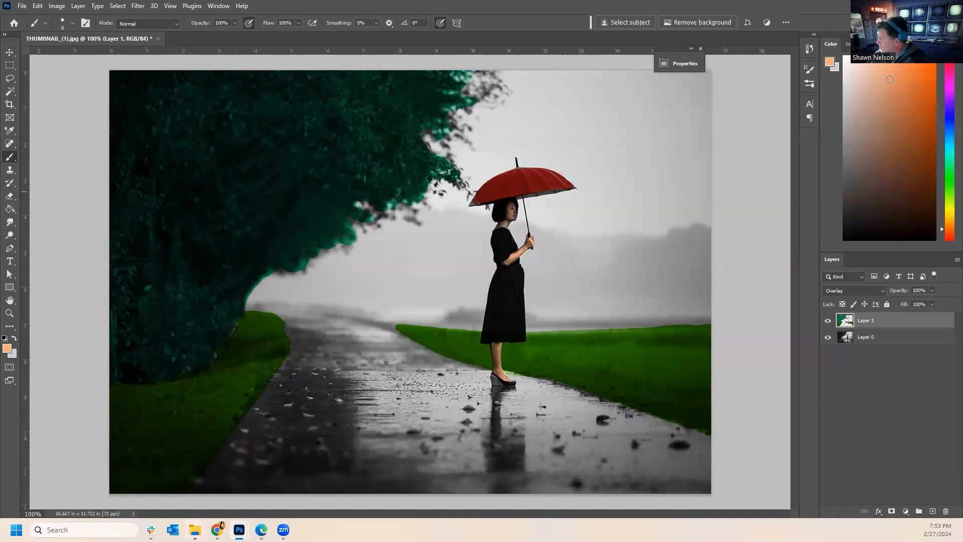
pyautogui.click(866, 74)
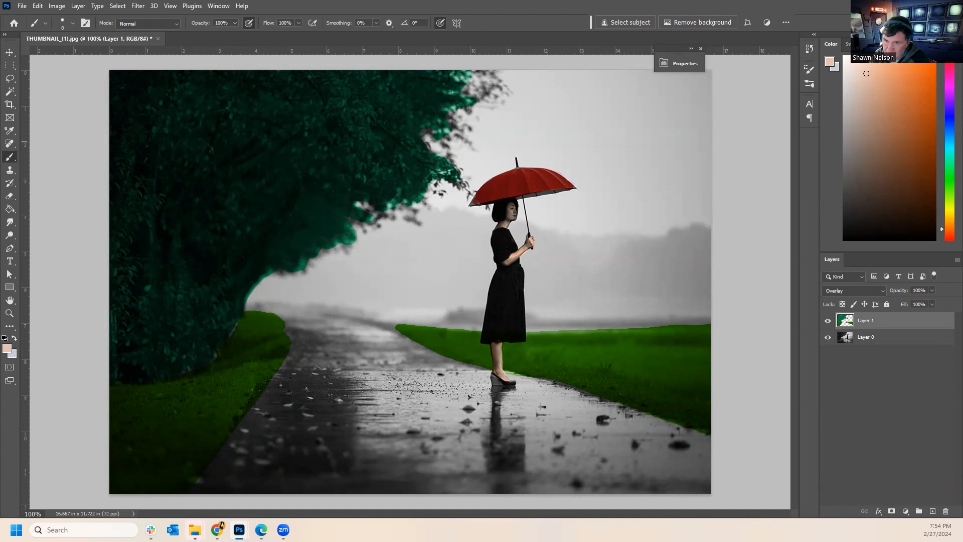
# Switch to the Canvas discussion in Chrome and look through the students' colorization submissions down to the flower-haired portrait.
pyautogui.hotkey('alt', 'Tab')
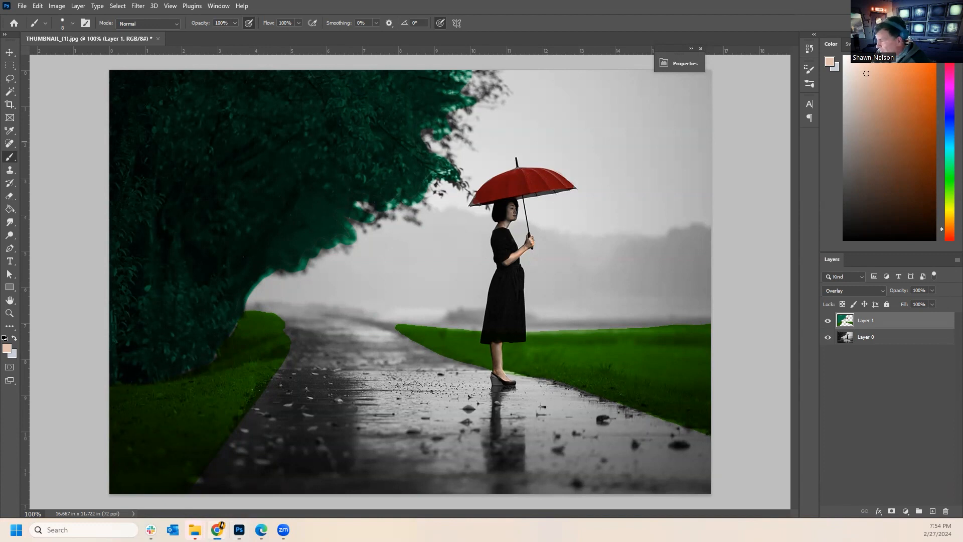
pyautogui.scroll(-5, 456, 176)
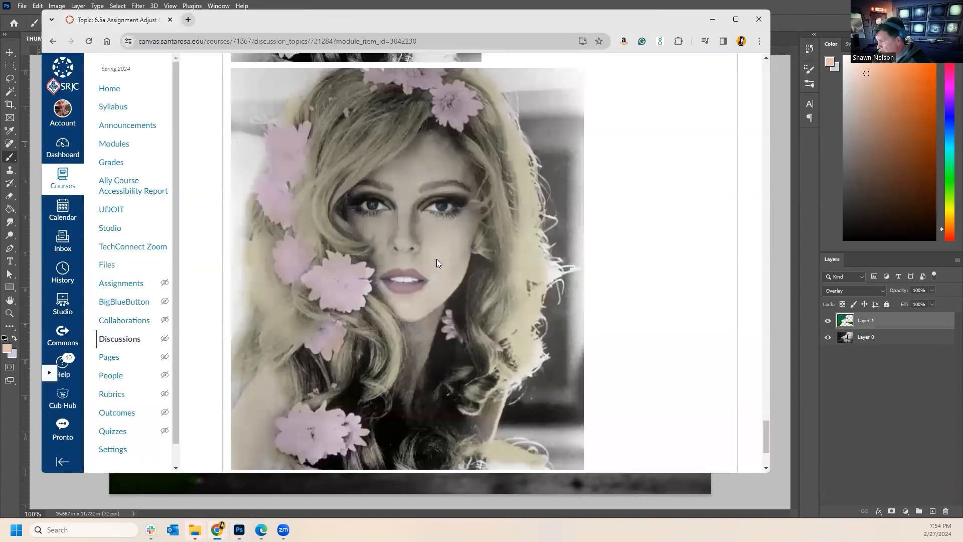
pyautogui.scroll(15, 437, 259)
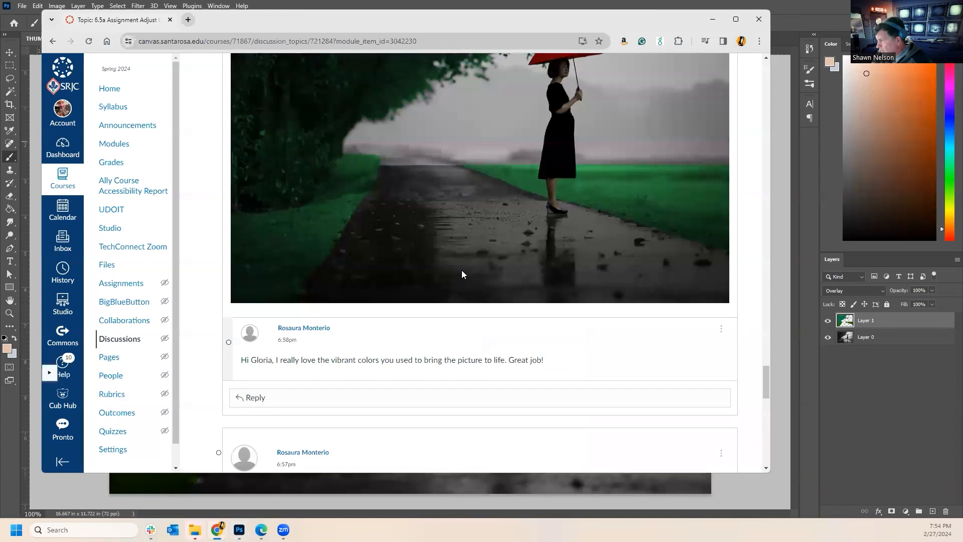
pyautogui.scroll(14, 462, 274)
pyautogui.scroll(-20, 519, 304)
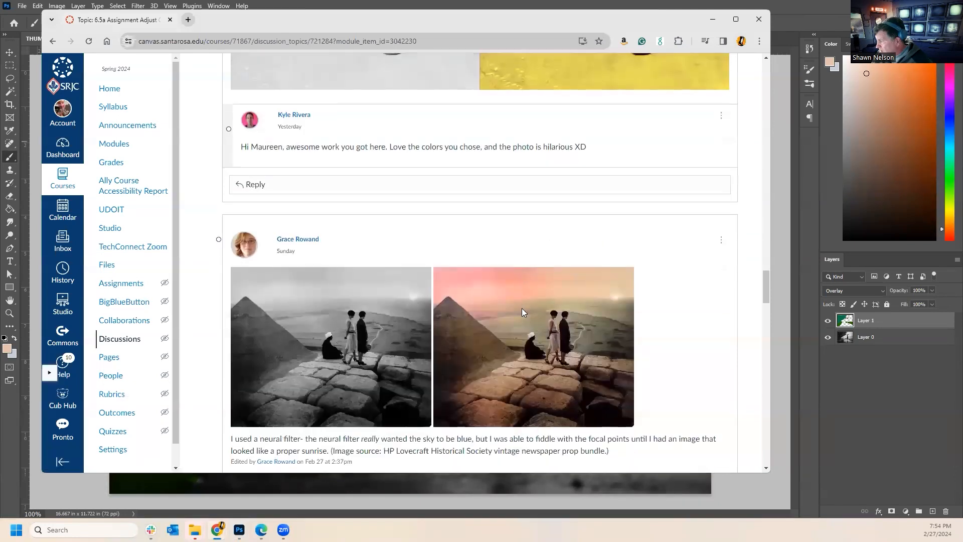
pyautogui.scroll(-8, 528, 324)
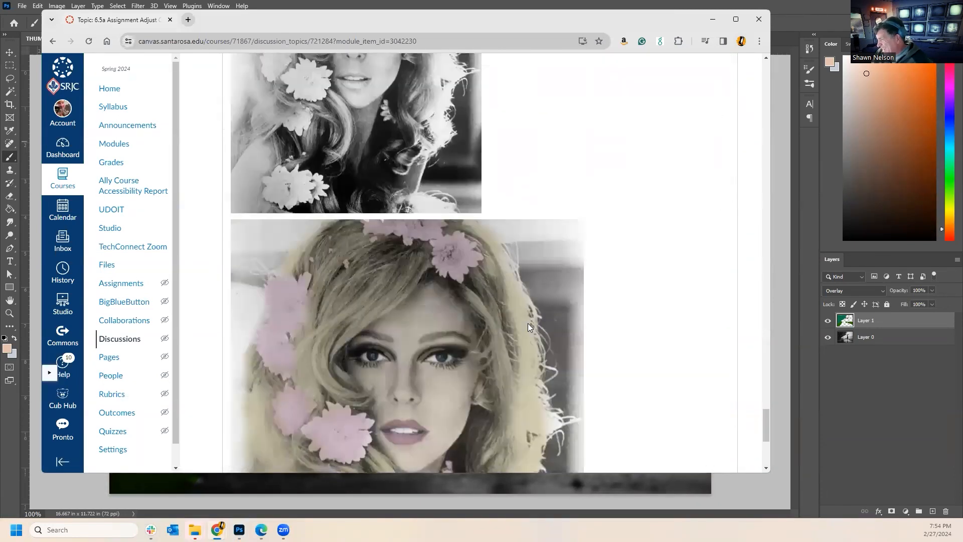
pyautogui.scroll(5, 528, 325)
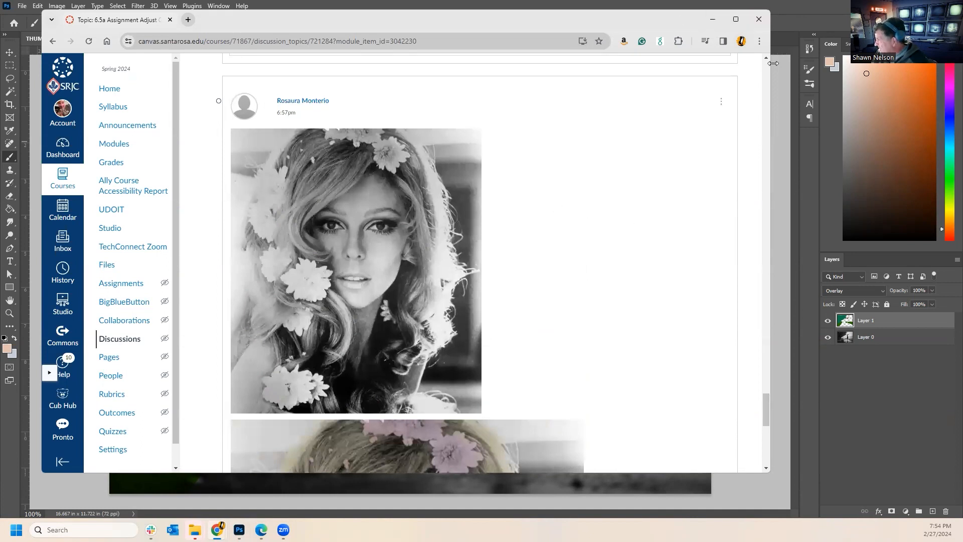
# Enlarge the browser window and compare the original portrait of the woman with flowers to its colorized version.
pyautogui.moveTo(773, 65); pyautogui.dragTo(938, 66)
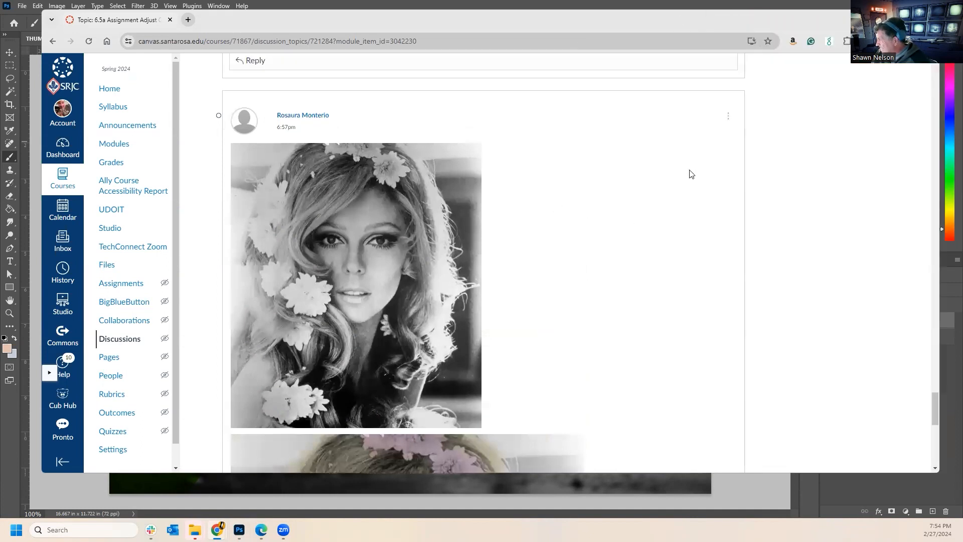
pyautogui.scroll(-4, 638, 209)
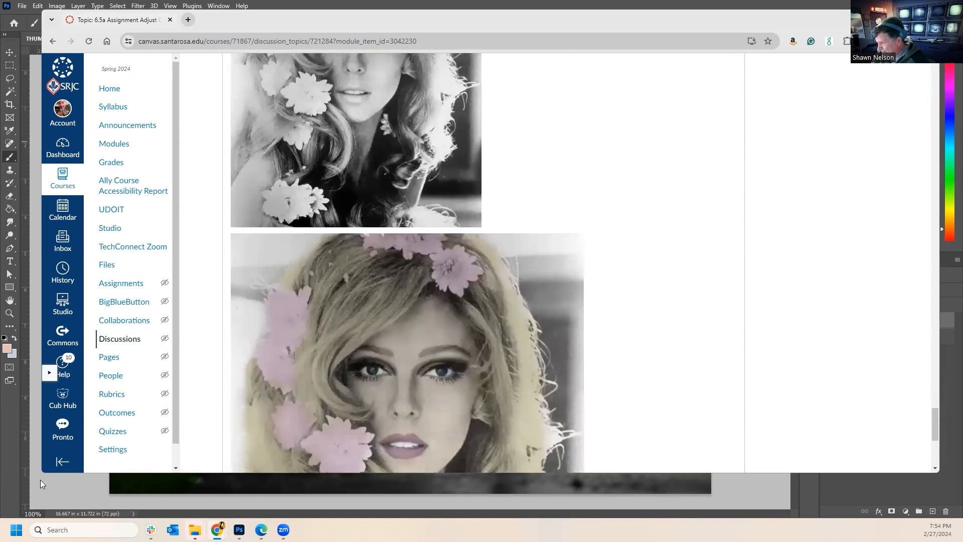
pyautogui.moveTo(50, 475); pyautogui.dragTo(51, 498)
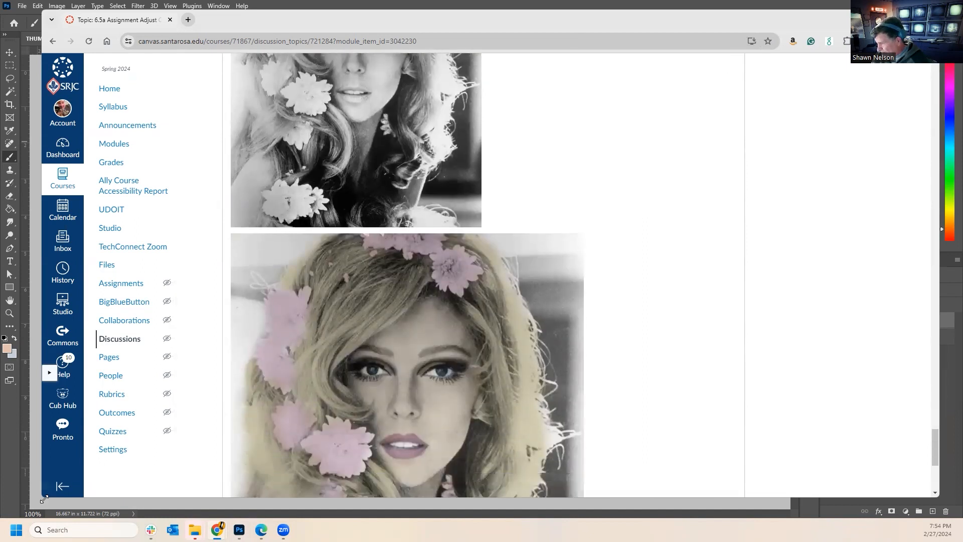
pyautogui.scroll(-3, 404, 389)
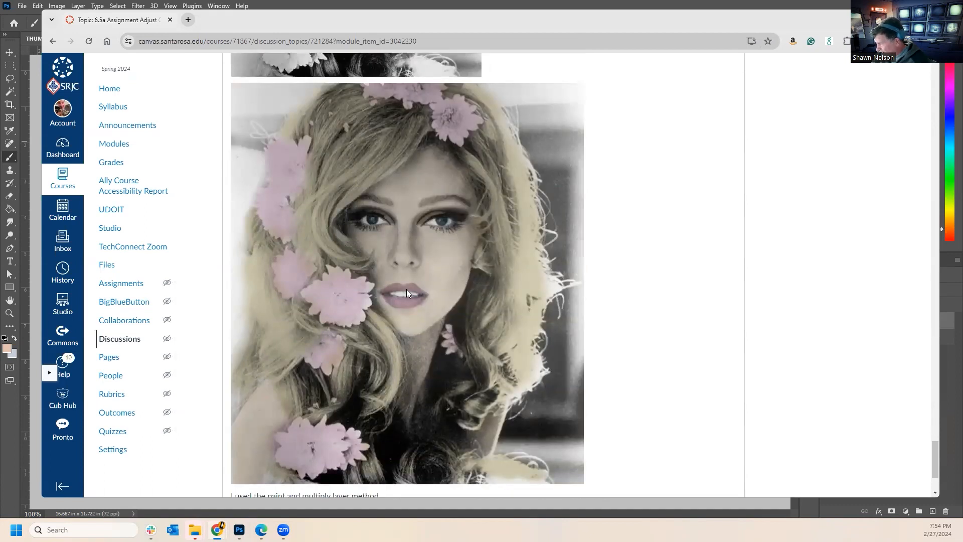
pyautogui.scroll(7, 472, 231)
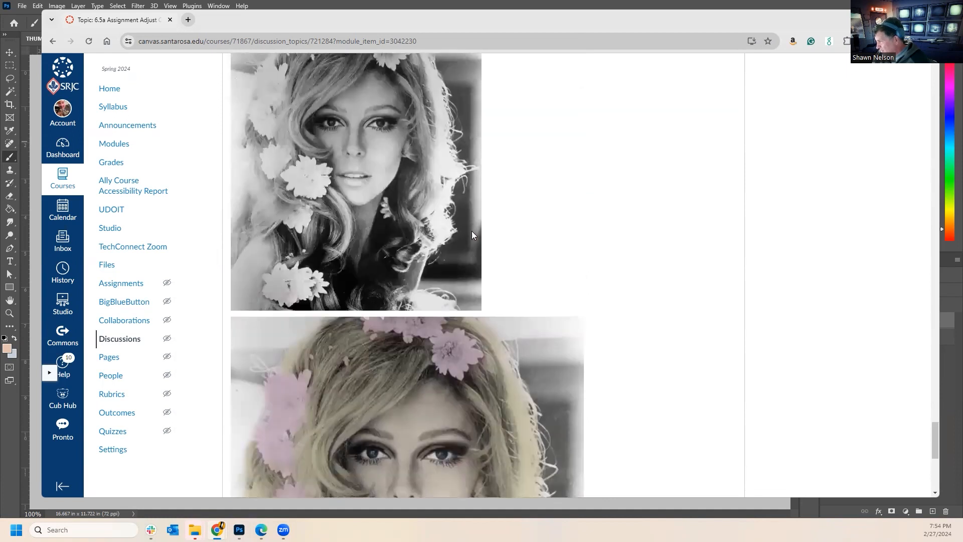
# Examine the colorized flower-haired portrait's hair, skin, lips and flowers against the black-and-white original, including the student's note on the method used.
pyautogui.scroll(-4, 403, 259)
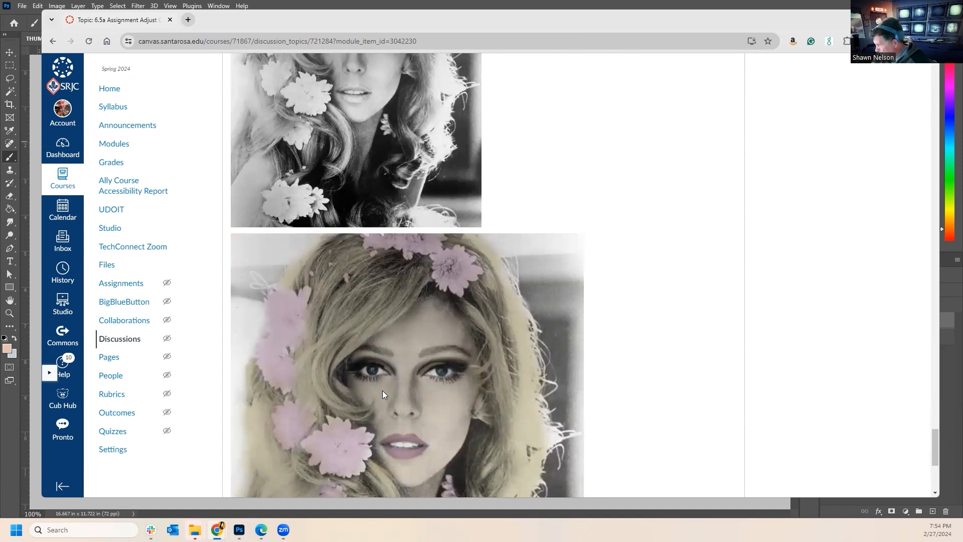
pyautogui.scroll(4, 429, 385)
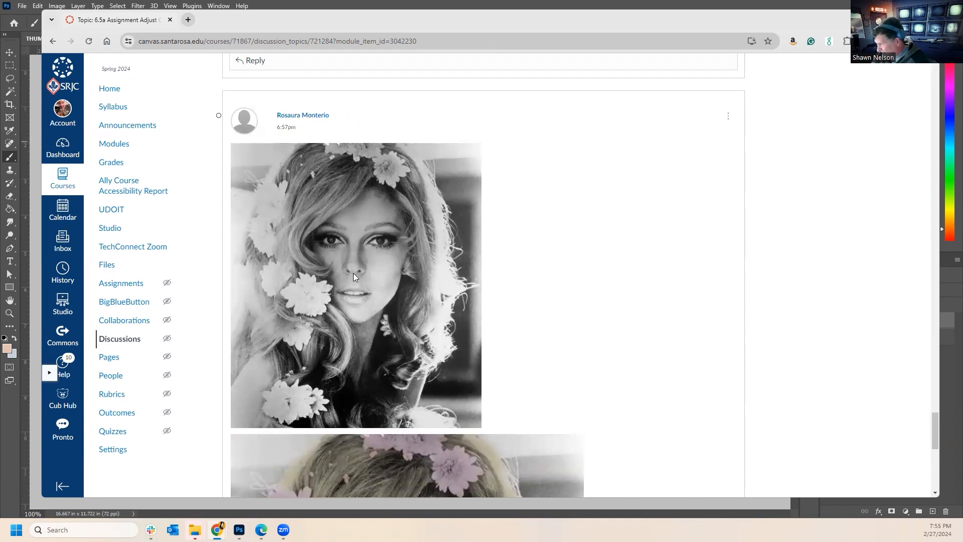
pyautogui.scroll(-2, 532, 296)
pyautogui.scroll(-3, 533, 294)
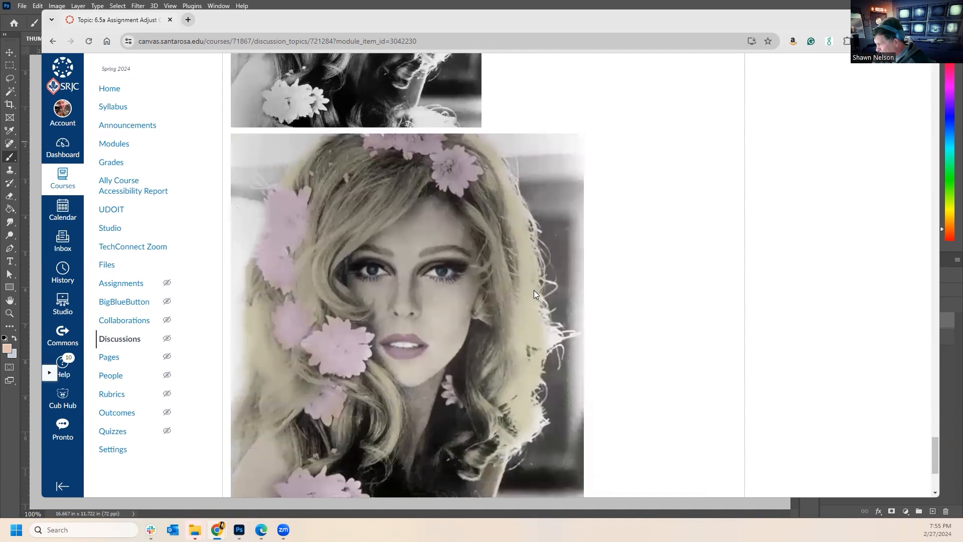
pyautogui.scroll(-2, 534, 294)
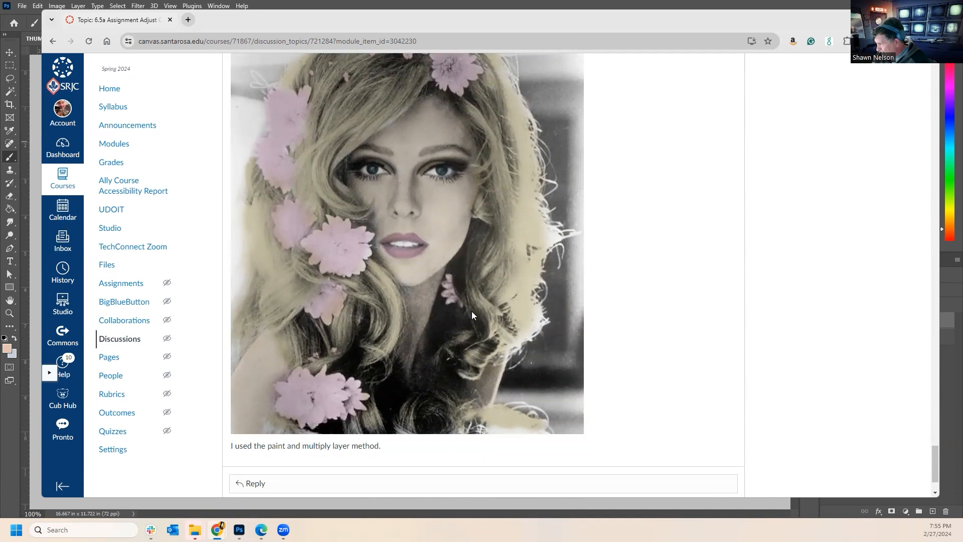
pyautogui.scroll(1, 472, 316)
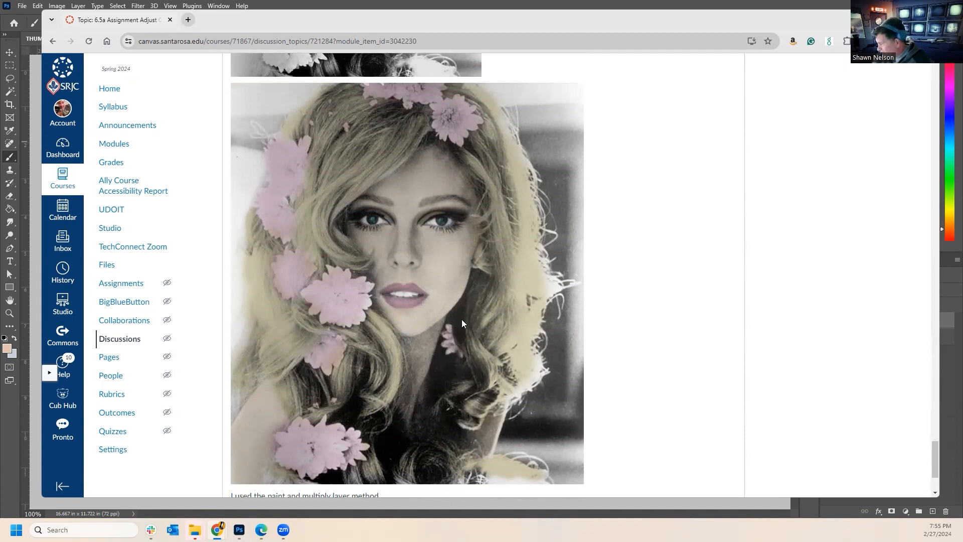
pyautogui.scroll(-3, 462, 319)
pyautogui.scroll(2, 537, 362)
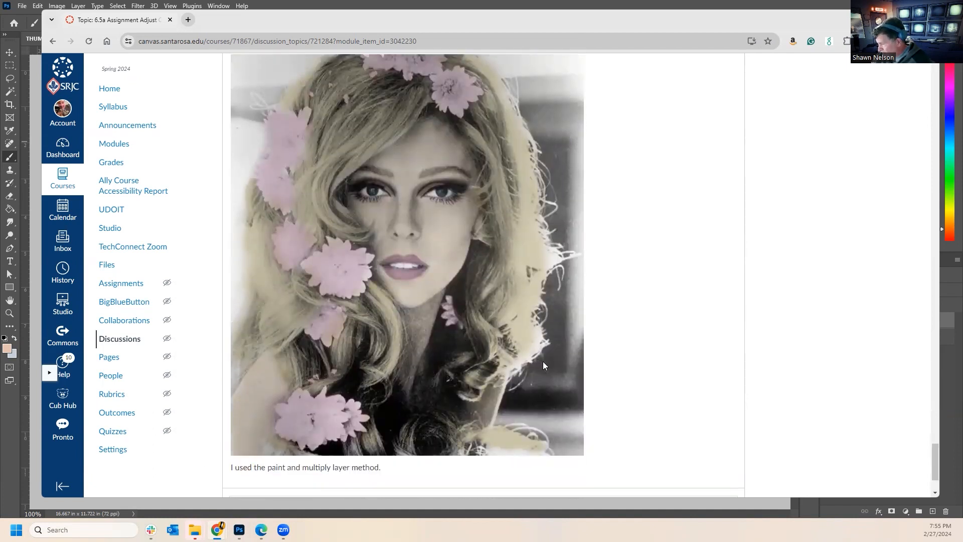
pyautogui.scroll(1, 469, 276)
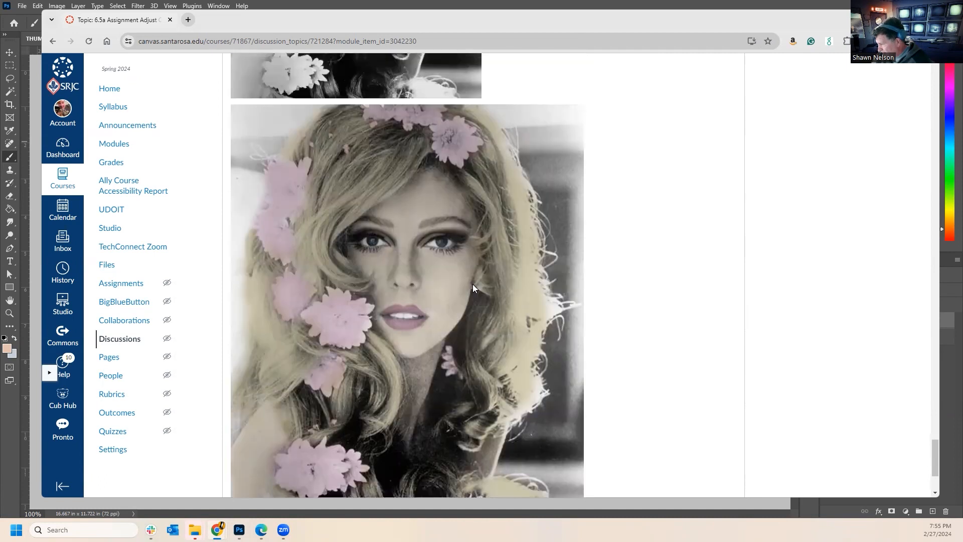
pyautogui.scroll(5, 473, 285)
pyautogui.scroll(-5, 473, 285)
pyautogui.scroll(5, 470, 288)
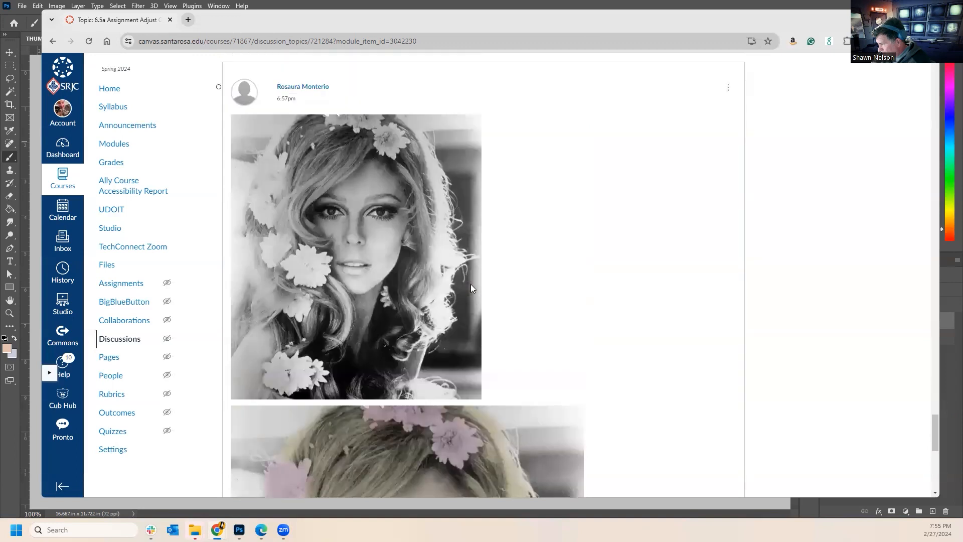
pyautogui.scroll(-5, 352, 275)
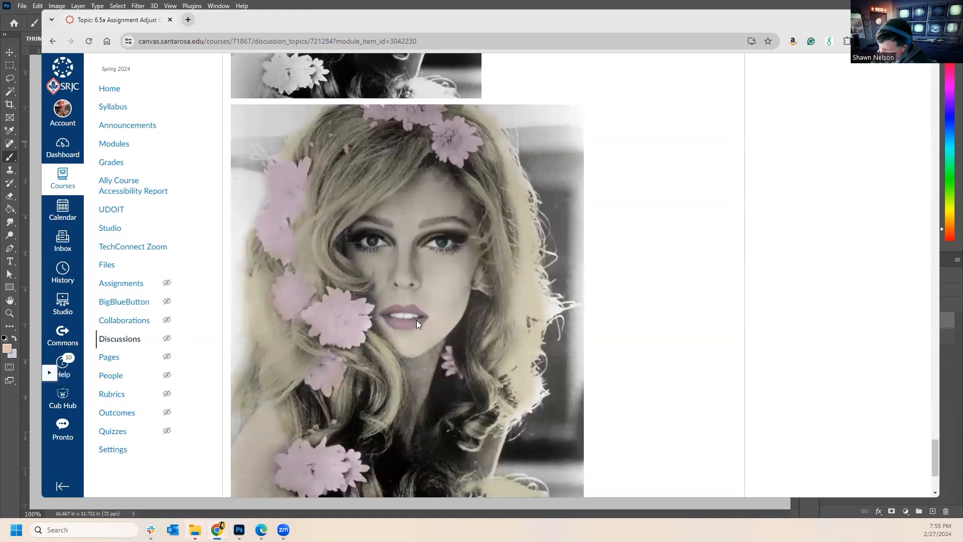
pyautogui.scroll(3, 430, 332)
pyautogui.scroll(-2, 359, 380)
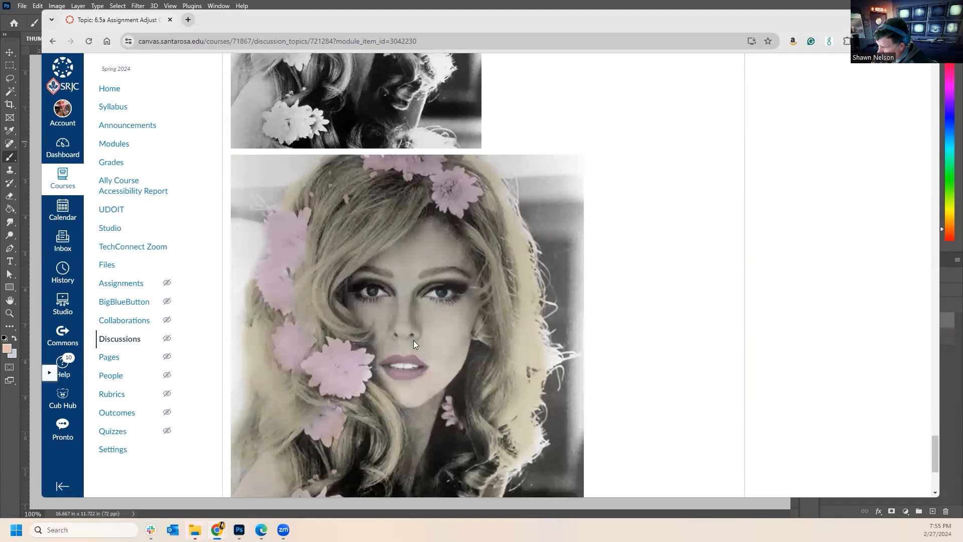
pyautogui.scroll(5, 376, 216)
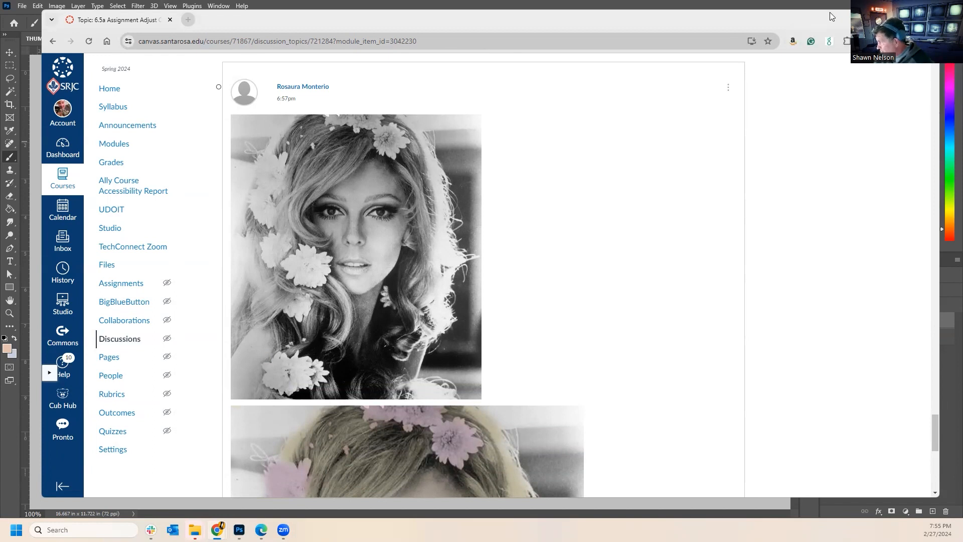
# Switch to Photoshop and close the umbrella photo THUMBNAIL_(1).jpg without saving the changes.
pyautogui.click(880, 19)
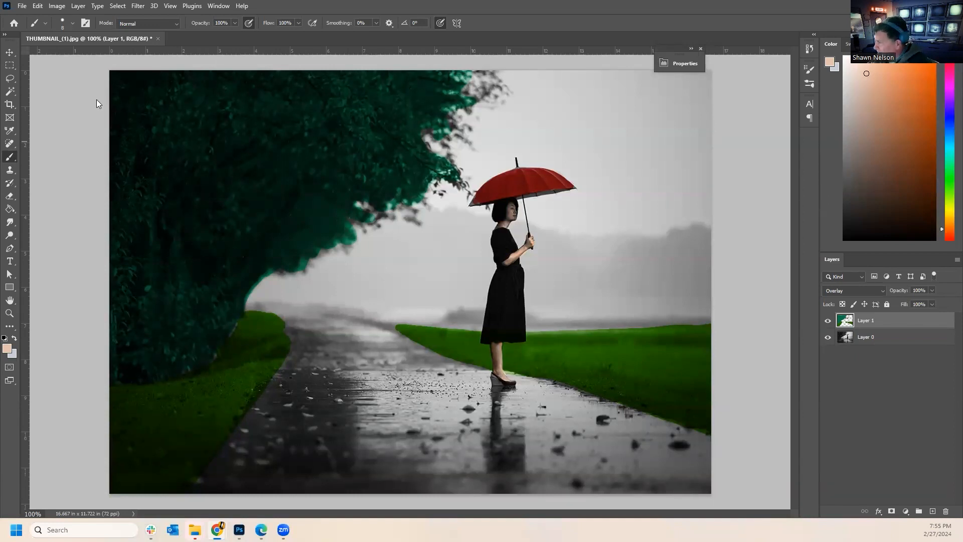
pyautogui.click(158, 40)
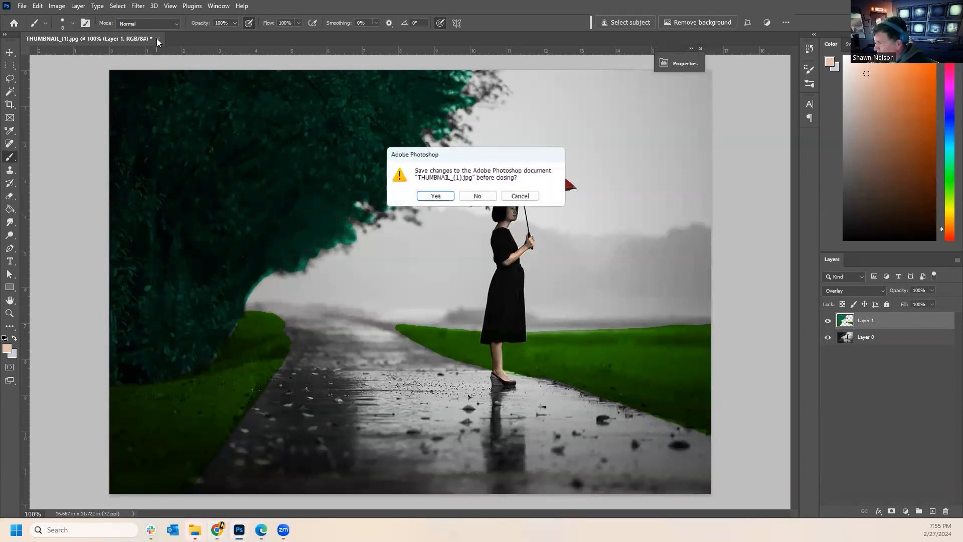
pyautogui.click(476, 196)
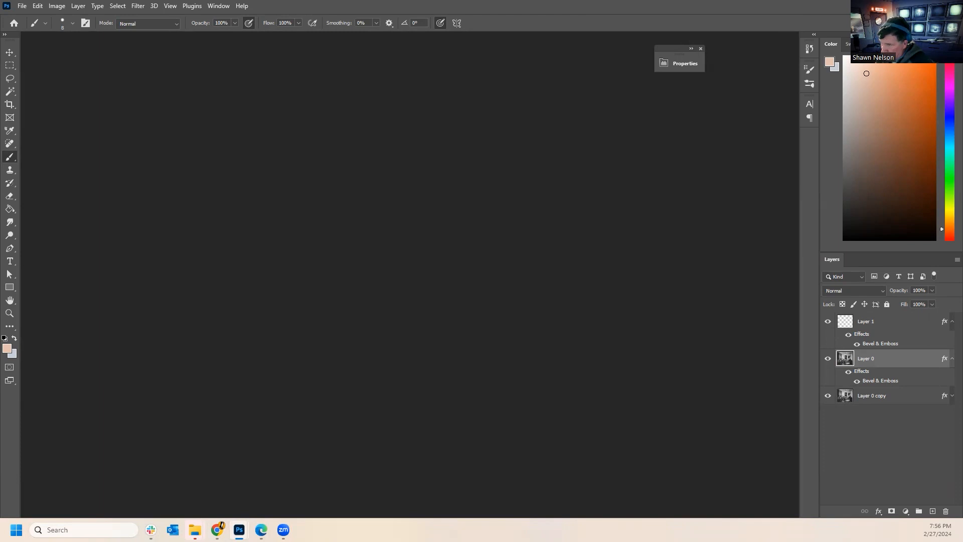
# Bring up the classroom photo Taos-school.jpg, cycle through the screen modes, and dock its floating window as a tab.
pyautogui.click(418, 311)
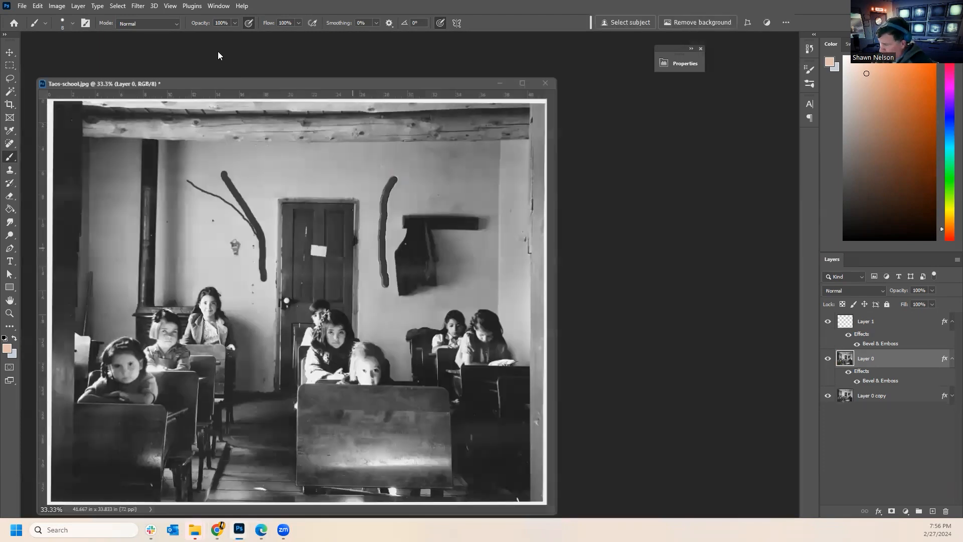
pyautogui.press('f')
pyautogui.press('f')
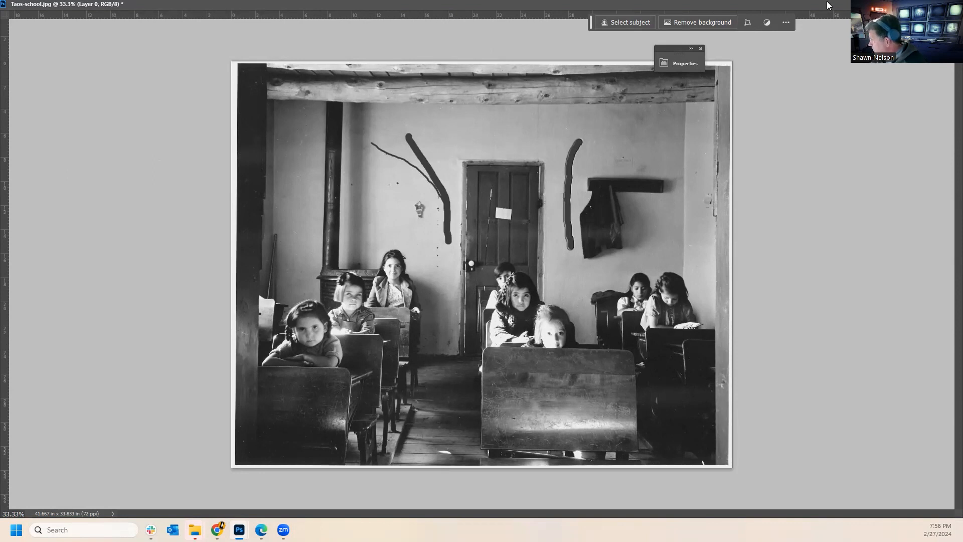
pyautogui.press('f')
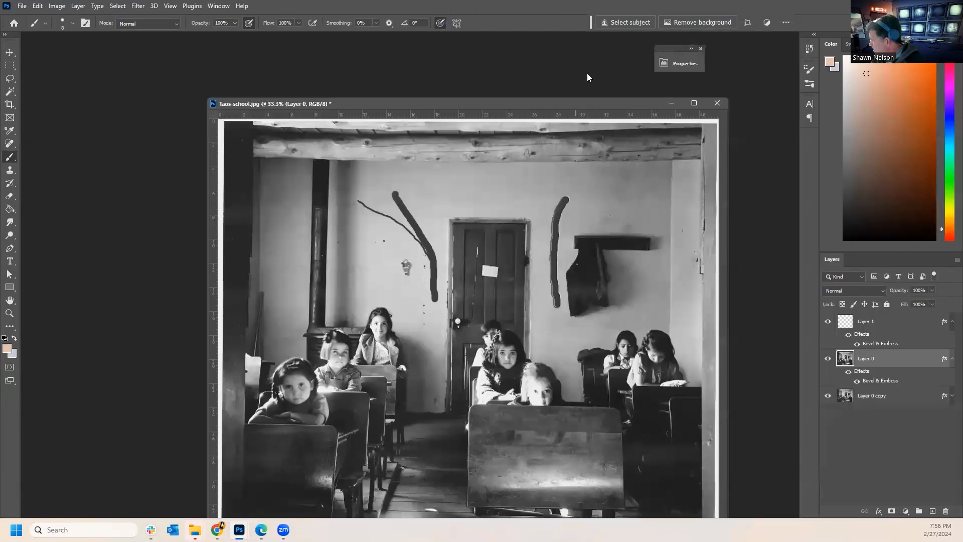
pyautogui.moveTo(592, 103); pyautogui.dragTo(599, 34)
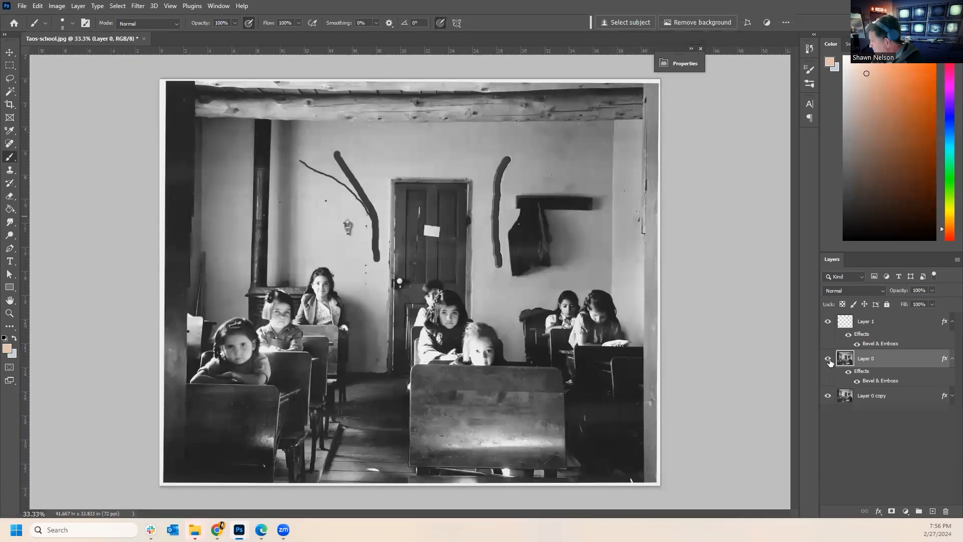
# Hide Layer 1 and Layer 0 of the classroom photo and delete both, keeping only Layer 0 copy.
pyautogui.click(828, 322)
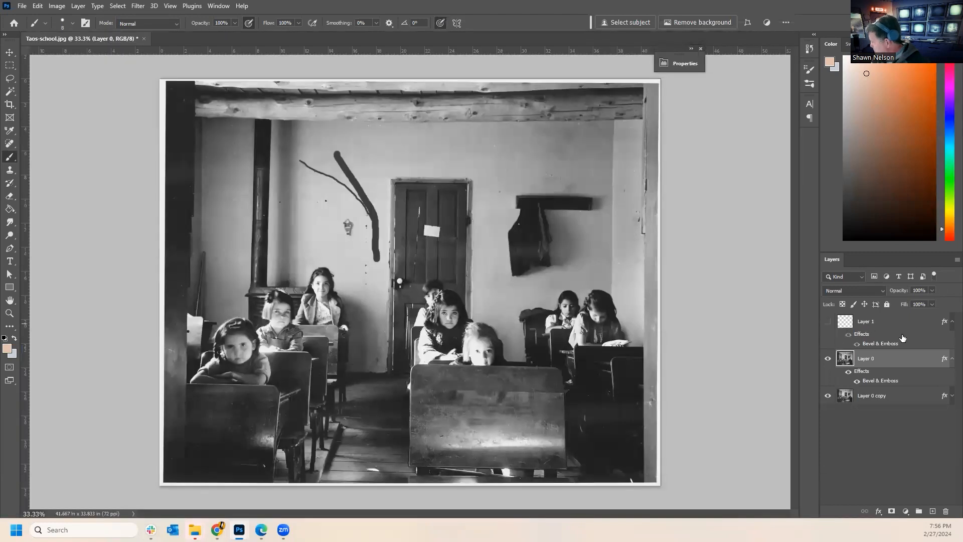
pyautogui.click(828, 358)
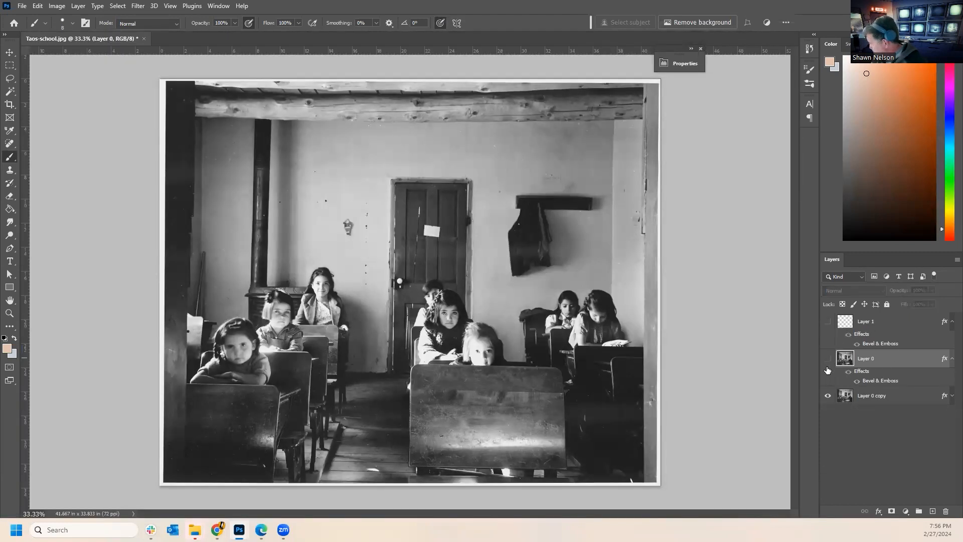
pyautogui.keyDown('shift'); pyautogui.click(898, 332); pyautogui.keyUp('shift')
pyautogui.click(947, 511)
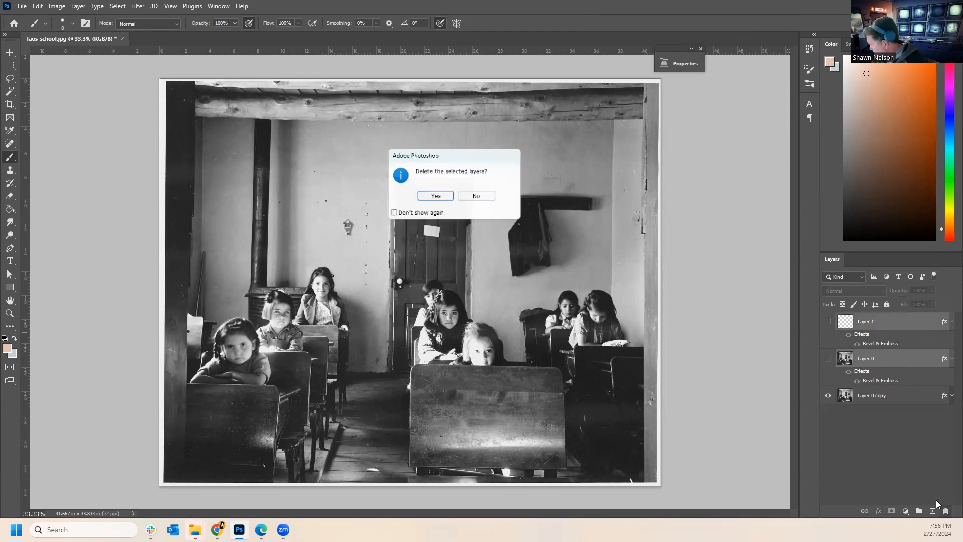
pyautogui.click(435, 196)
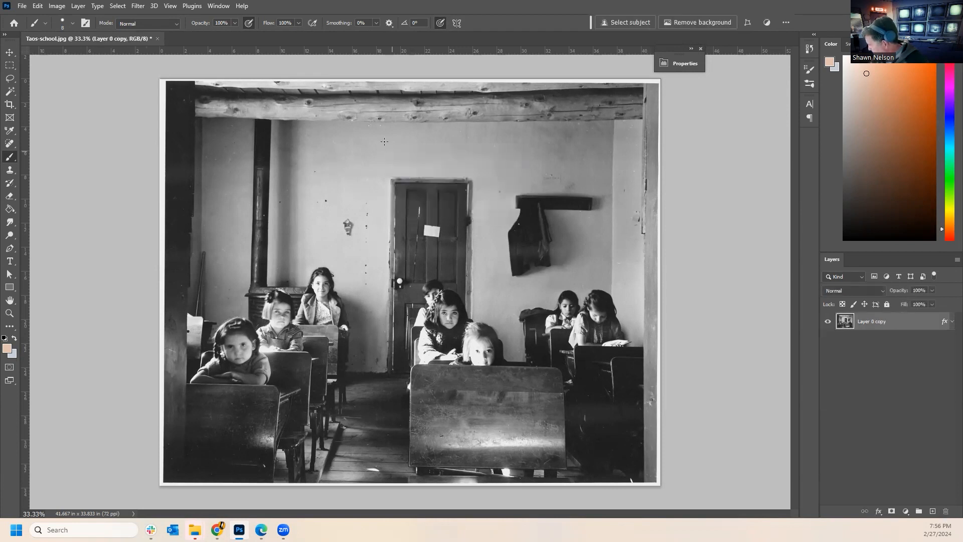
# Hide the Bevel & Emboss effect on Layer 0 copy and add a new empty layer above it.
pyautogui.click(952, 322)
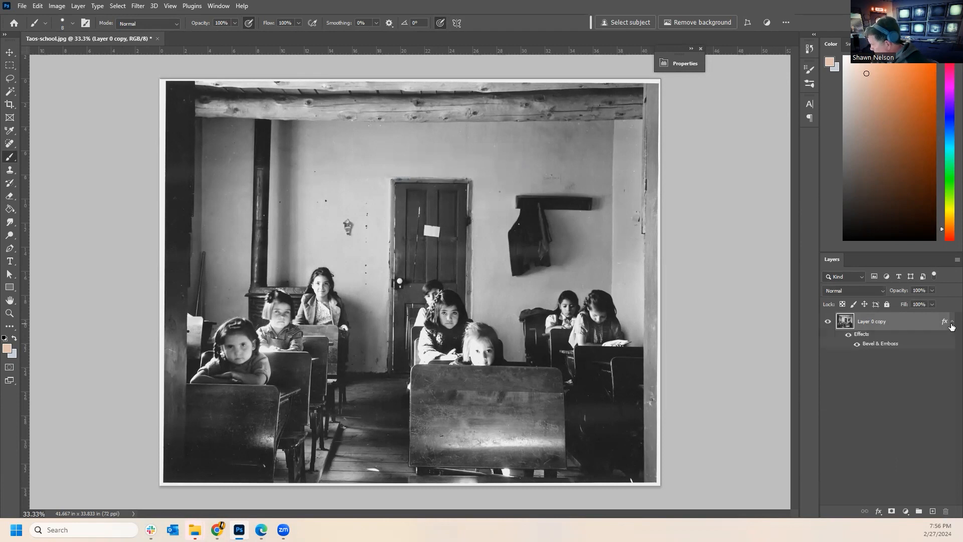
pyautogui.click(857, 344)
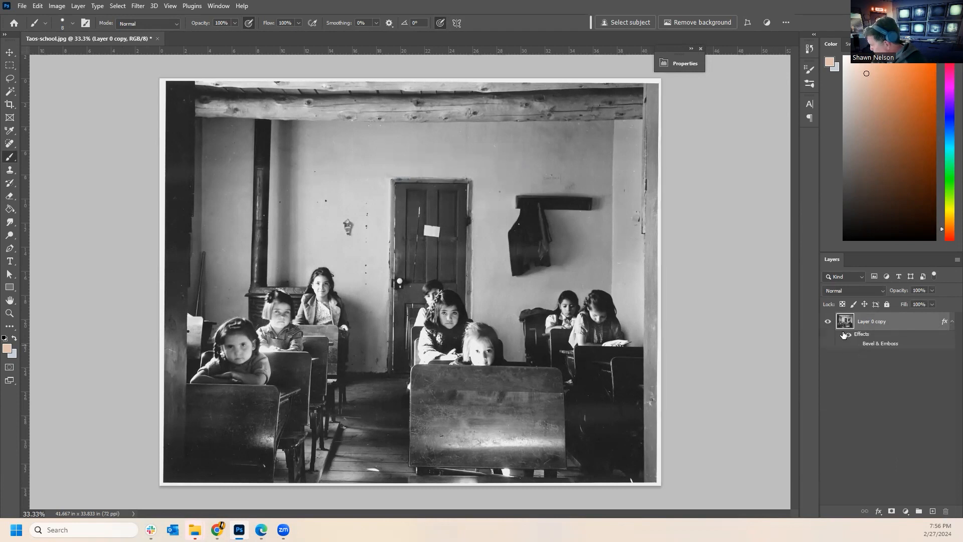
pyautogui.click(932, 510)
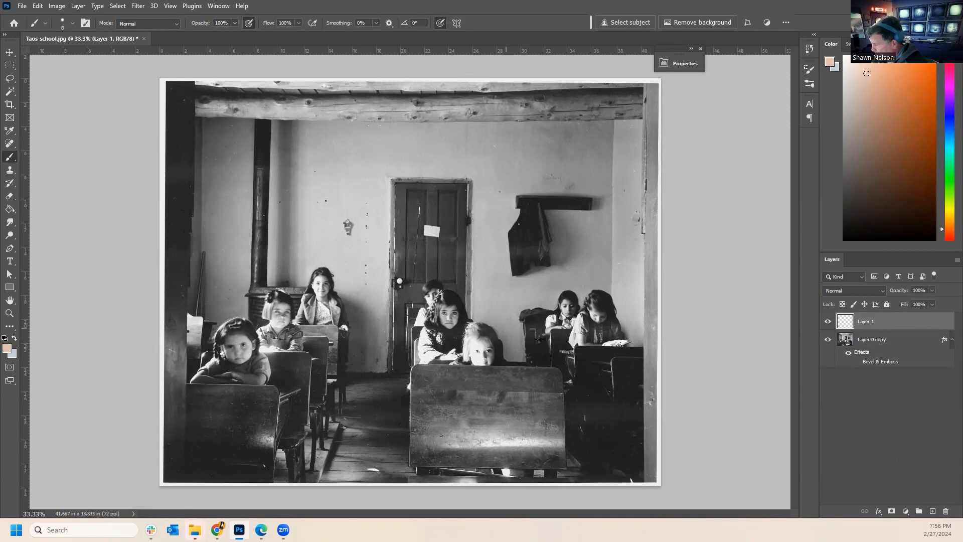
# Make Layer 0 copy the active layer and choose the Sponge tool.
pyautogui.click(871, 340)
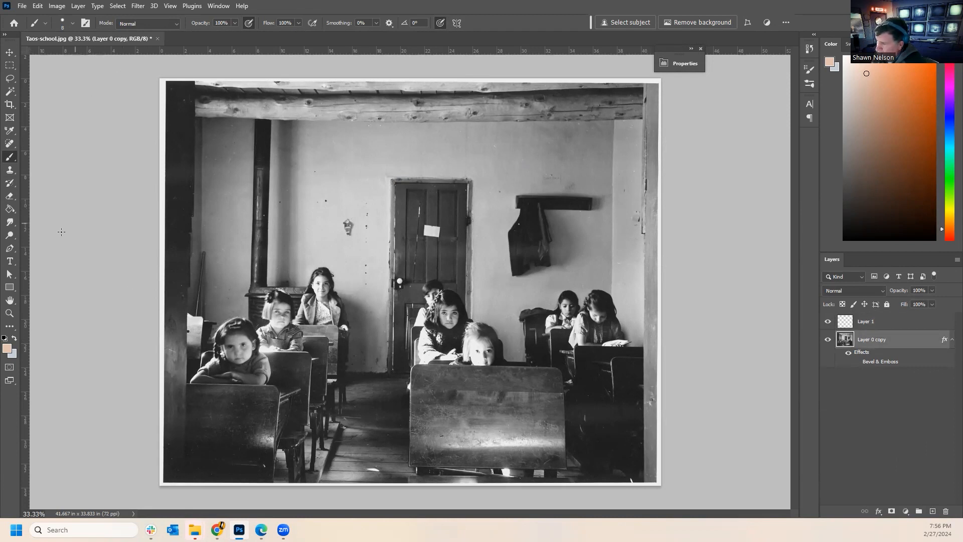
pyautogui.click(9, 236)
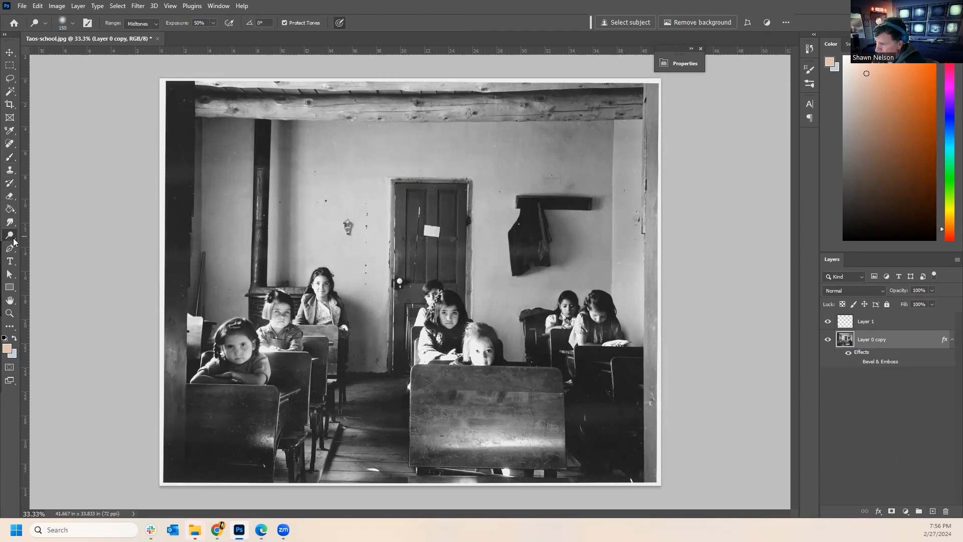
pyautogui.rightClick(13, 241)
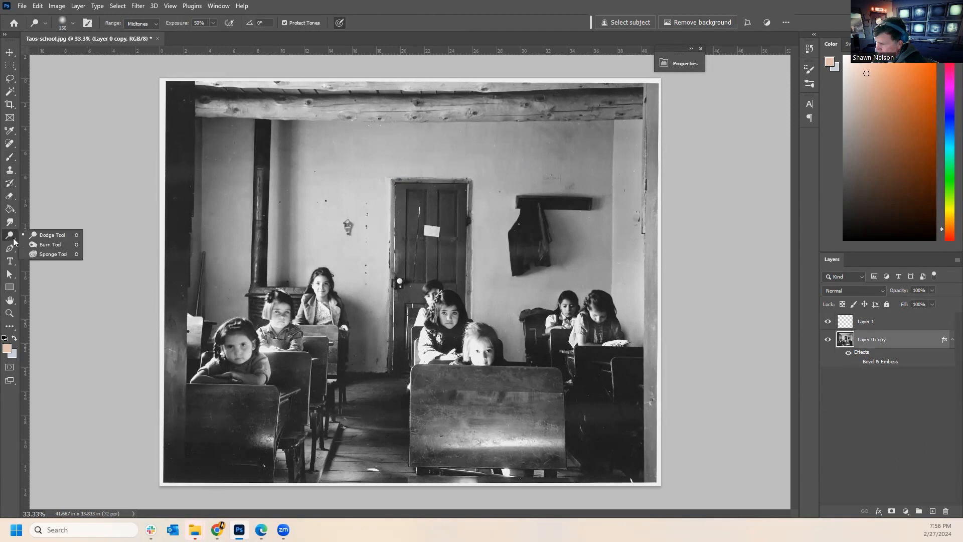
pyautogui.click(42, 258)
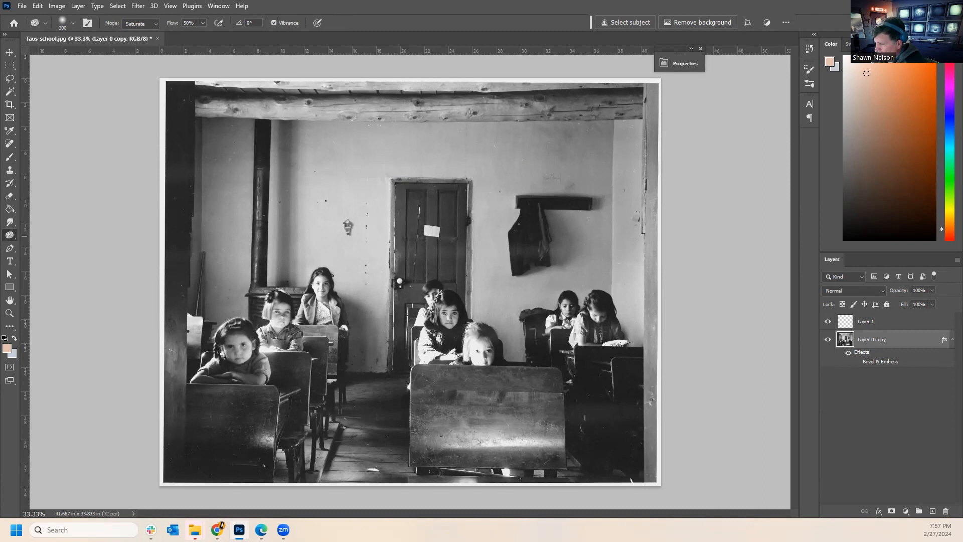
# Try the Smudge tool on the face of the girl seated beside the stove, and undo the stroke.
pyautogui.click(16, 222)
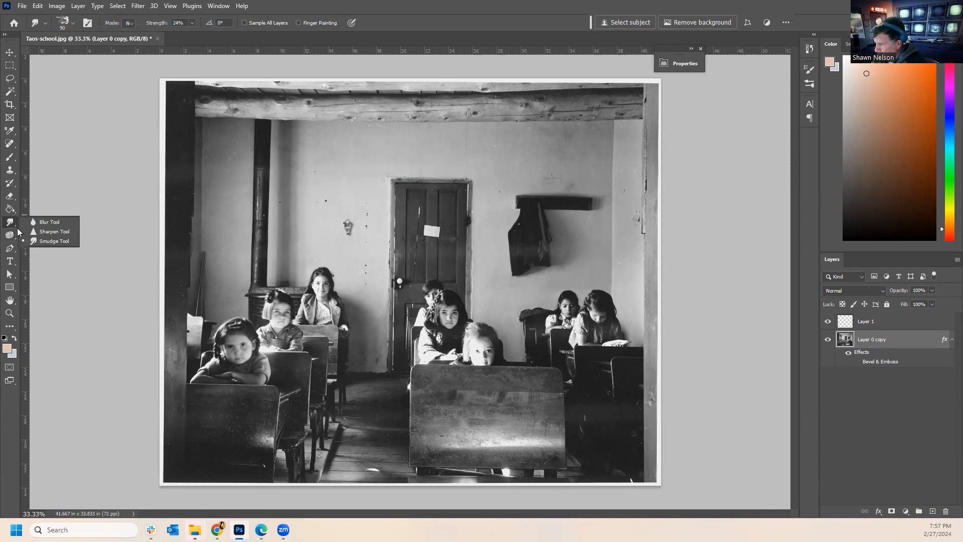
pyautogui.click(56, 242)
pyautogui.moveTo(322, 285); pyautogui.dragTo(342, 306)
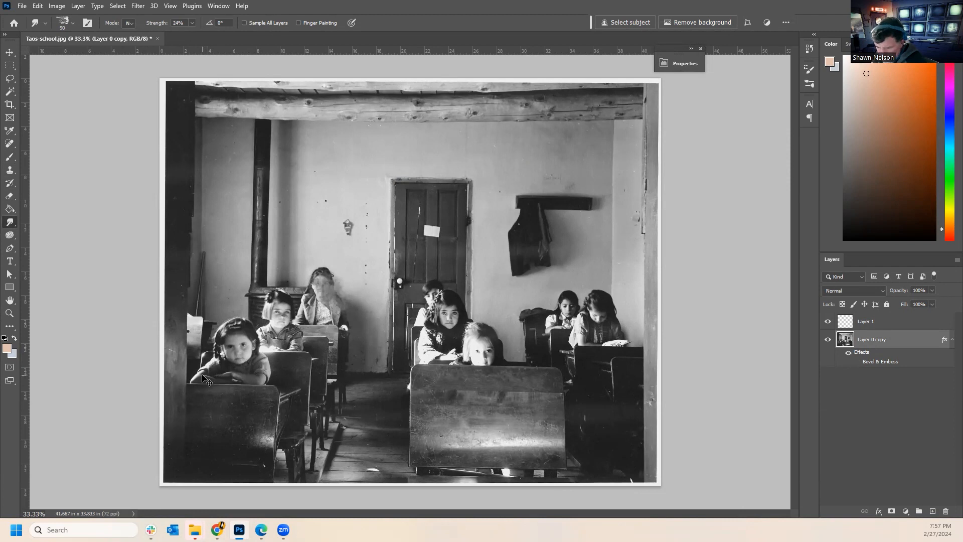
pyautogui.hotkey('ctrl', 'z')
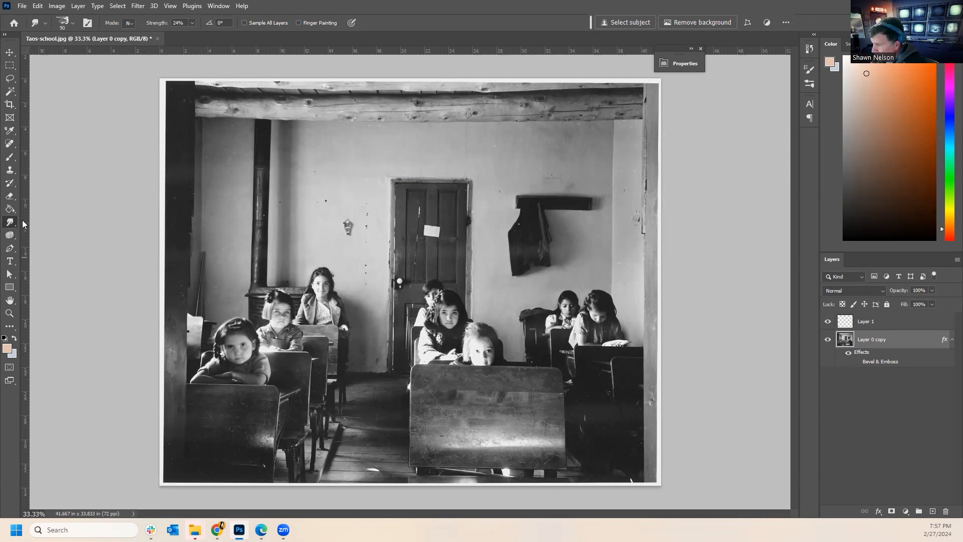
# Change the Smudge tool's brush to a round tip.
pyautogui.click(63, 23)
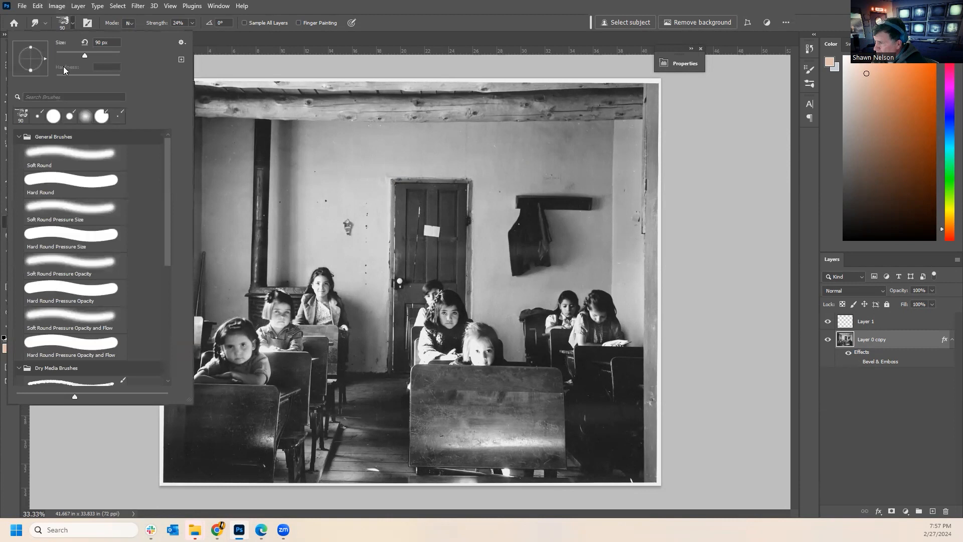
pyautogui.press('Escape')
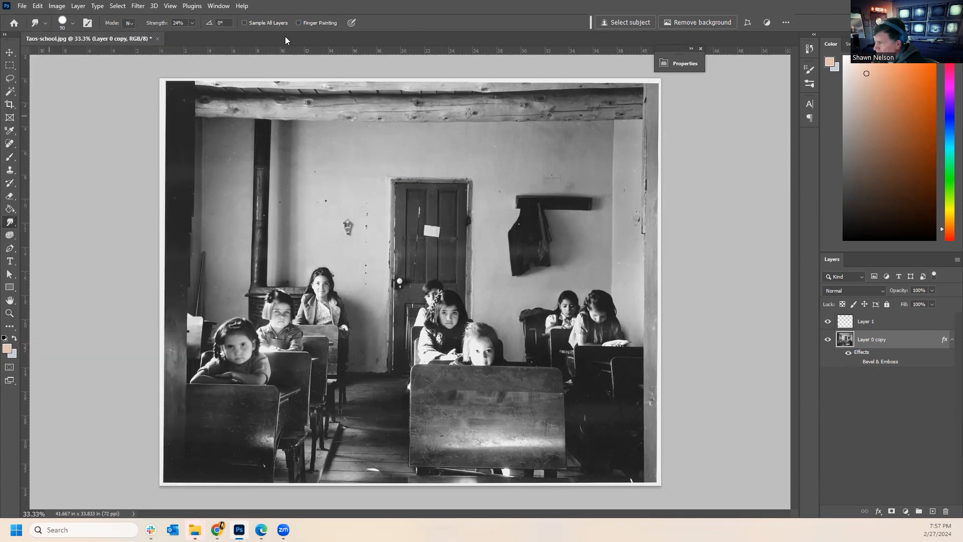
# Choose the Dodge tool for toning the classroom photo.
pyautogui.click(9, 235)
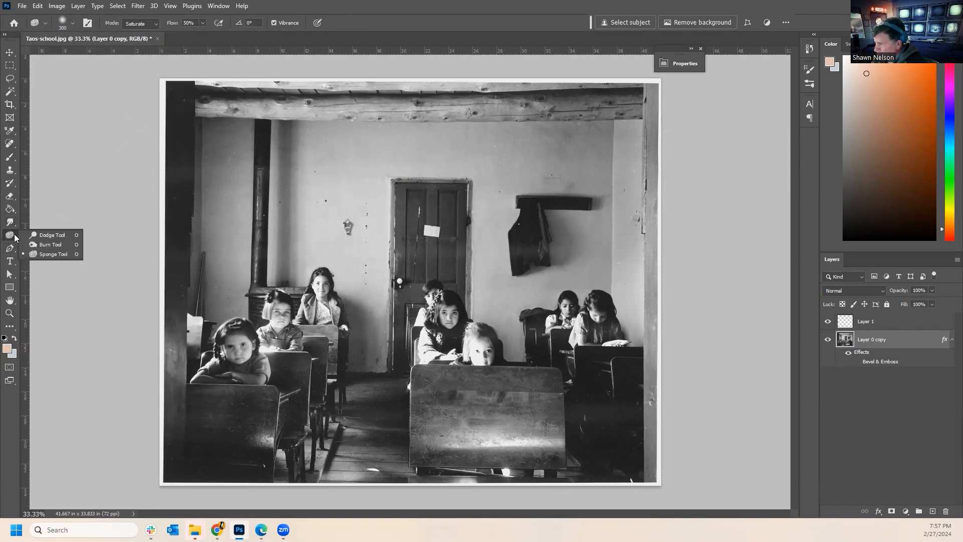
pyautogui.click(37, 234)
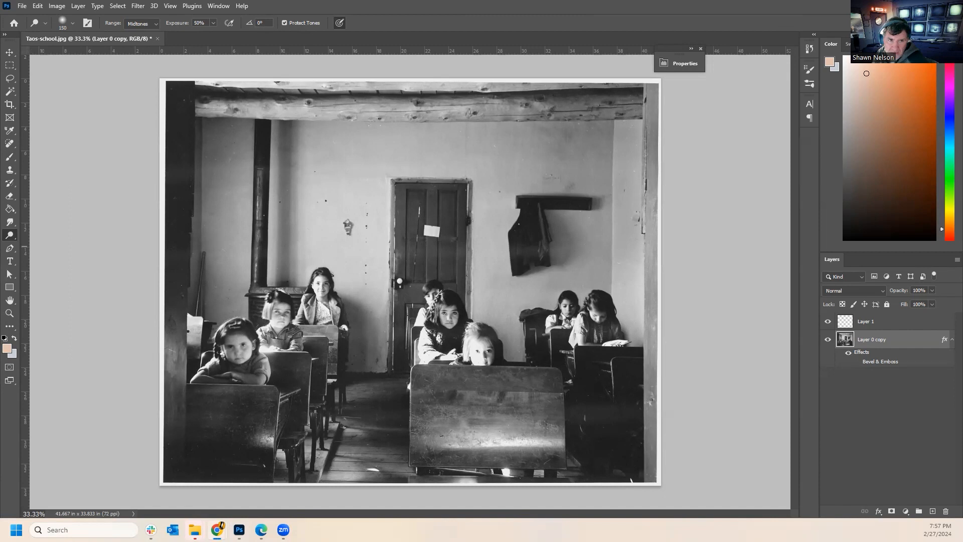
# Switch to Canvas in Chrome, read pages 7.1 Adjusting Tone, Color, & Focus: Introduction and 7.2 What is Dodge and Burn, and return to Photoshop.
pyautogui.hotkey('alt', 'Tab')
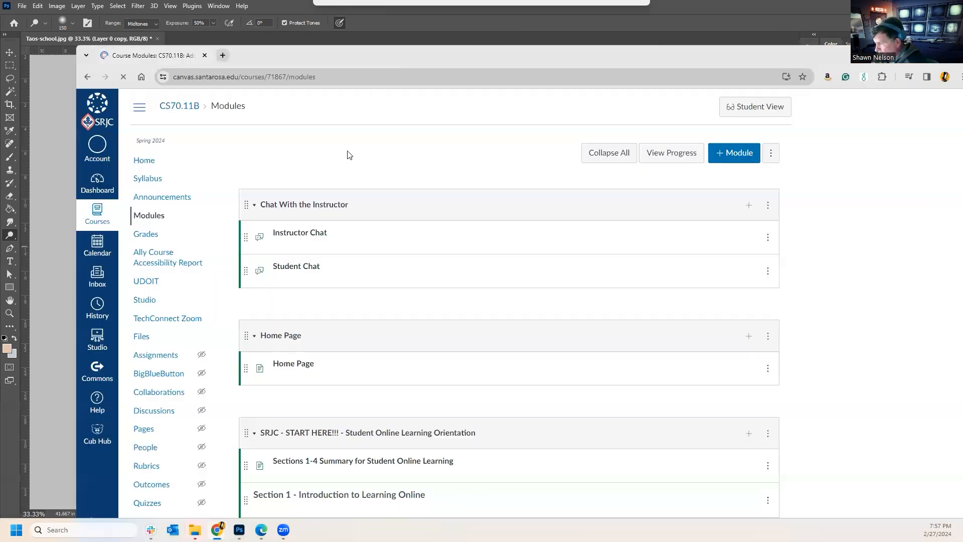
pyautogui.scroll(-5, 306, 351)
pyautogui.scroll(-10, 320, 380)
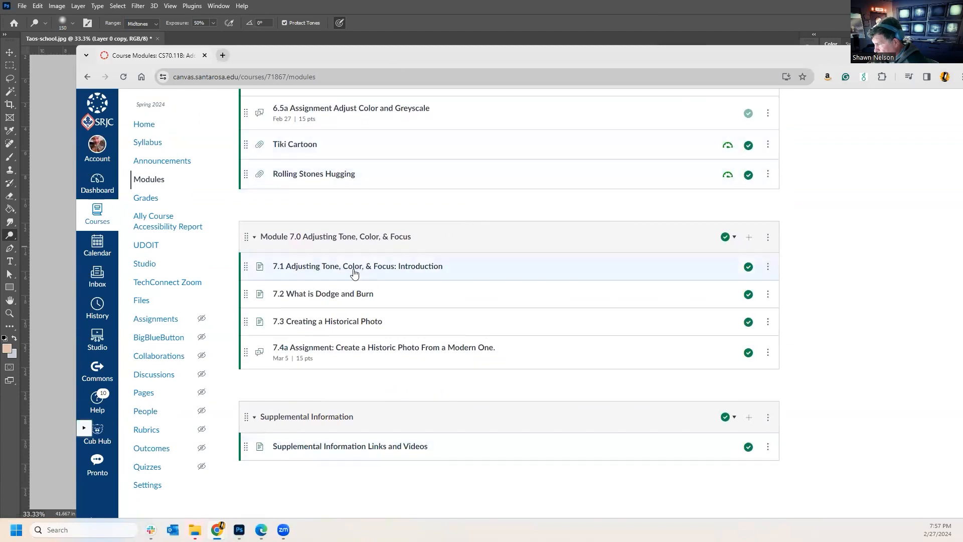
pyautogui.click(351, 269)
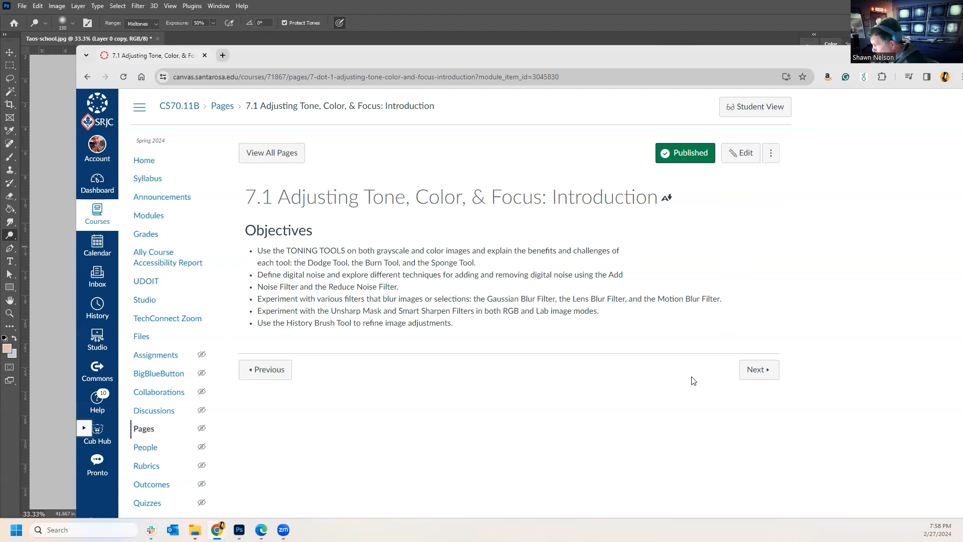
pyautogui.click(741, 367)
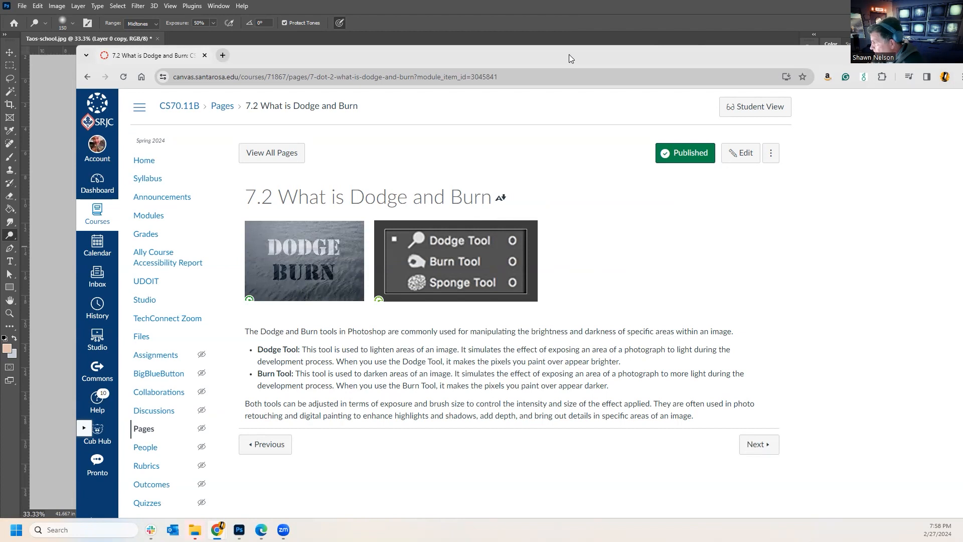
pyautogui.click(906, 55)
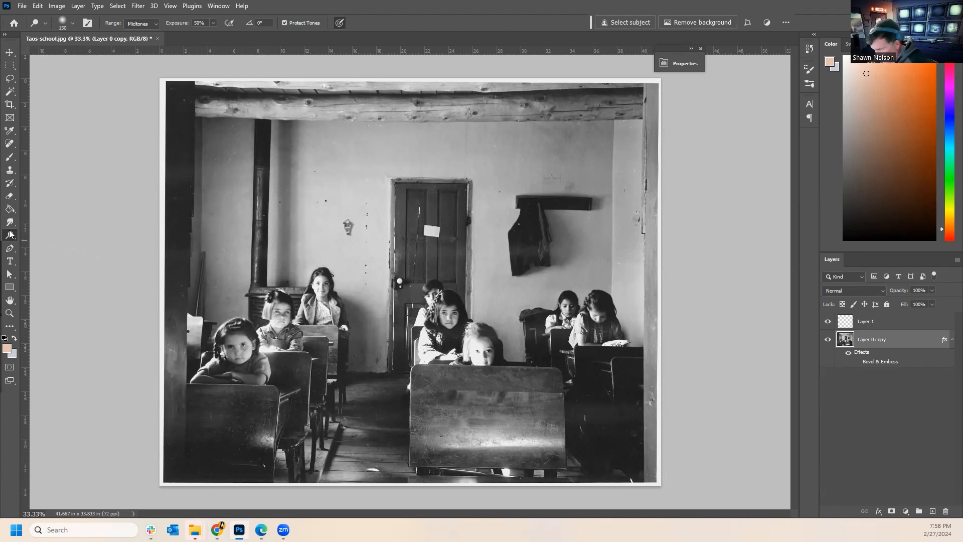
# Adjust the Dodge tool's brush size to 200 px.
pyautogui.press(']')
pyautogui.press(']')
pyautogui.press(']')
pyautogui.press(']')
pyautogui.press(']')
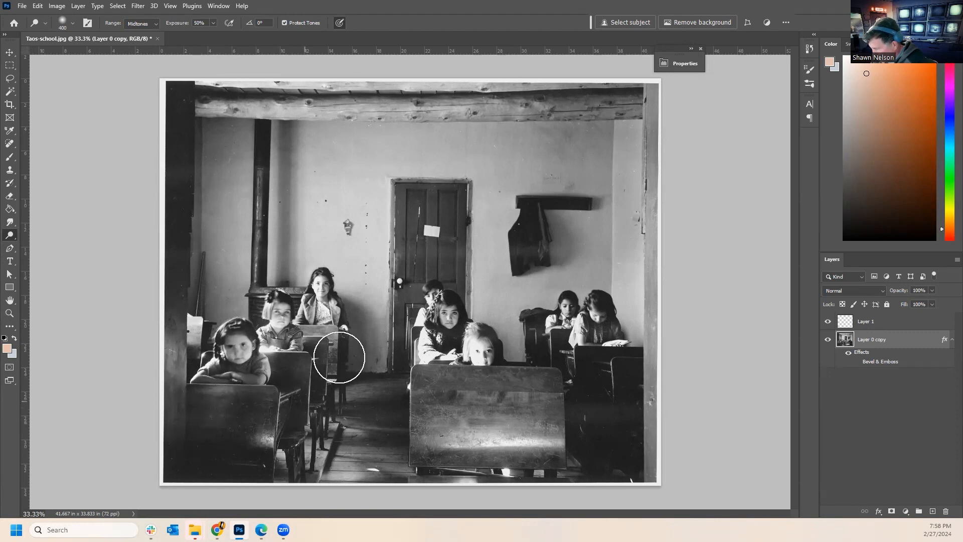
pyautogui.press('[')
pyautogui.press('[')
pyautogui.press('[')
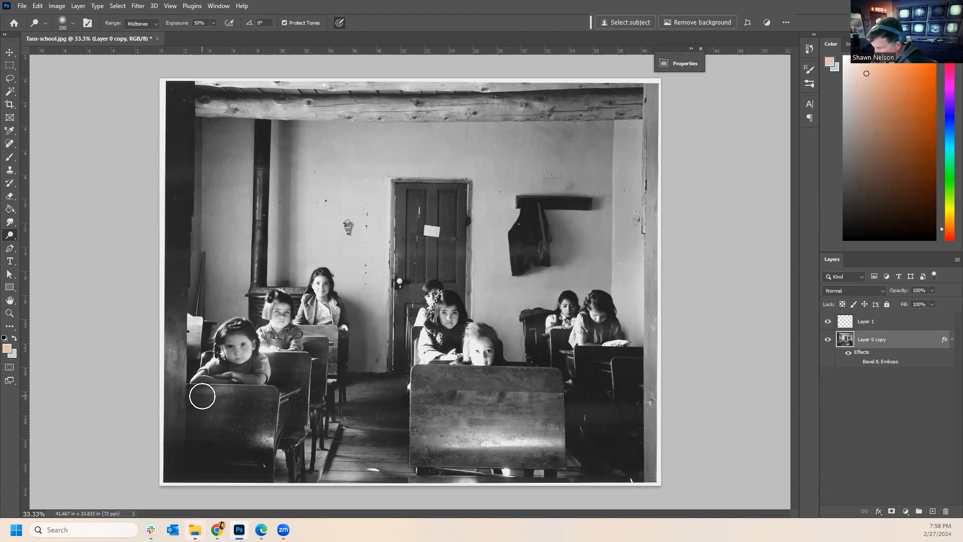
# Try an enlarged peach Brush dab on the folded arms of the girl at the front desk, and undo it.
pyautogui.click(9, 314)
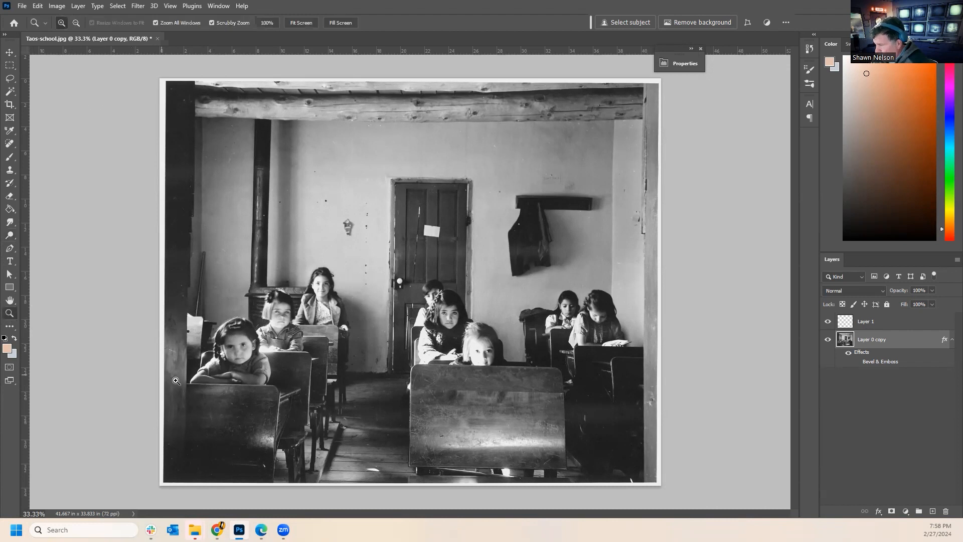
pyautogui.click(189, 382)
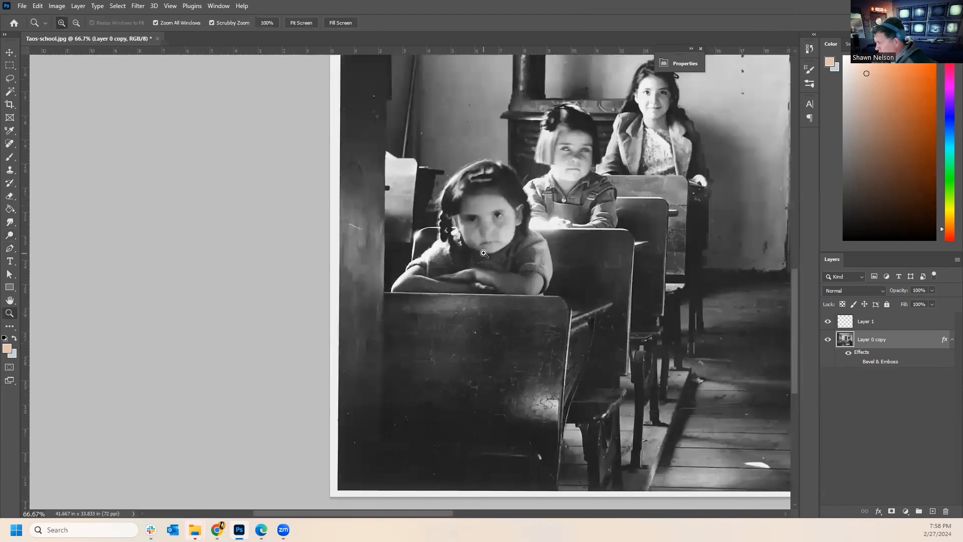
pyautogui.click(448, 291)
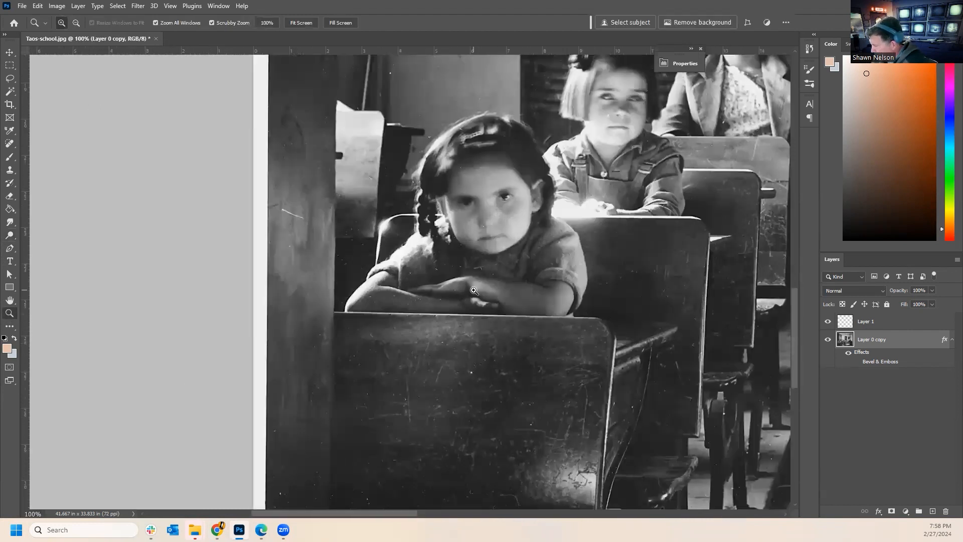
pyautogui.click(9, 159)
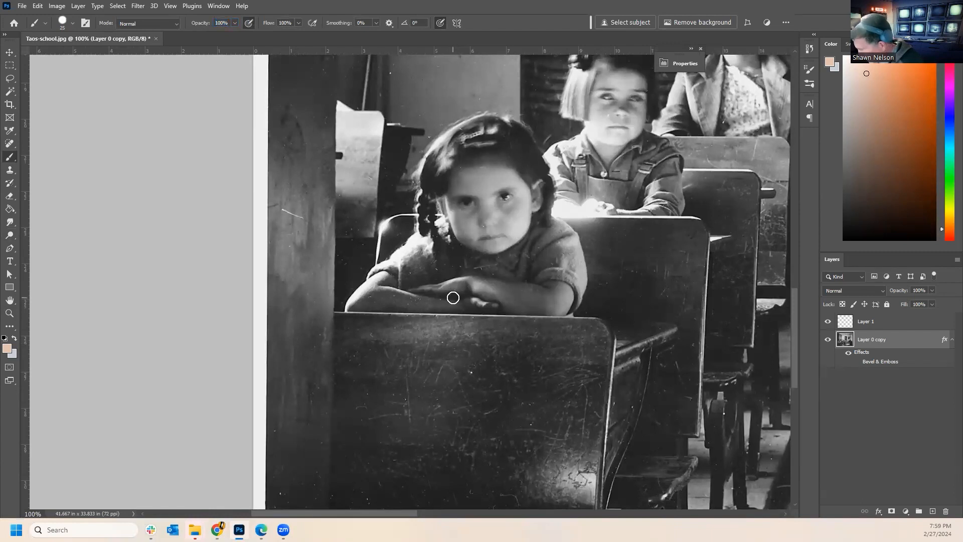
pyautogui.press(']')
pyautogui.press(']')
pyautogui.press(']')
pyautogui.press(']')
pyautogui.press(']')
pyautogui.moveTo(420, 288); pyautogui.dragTo(426, 290)
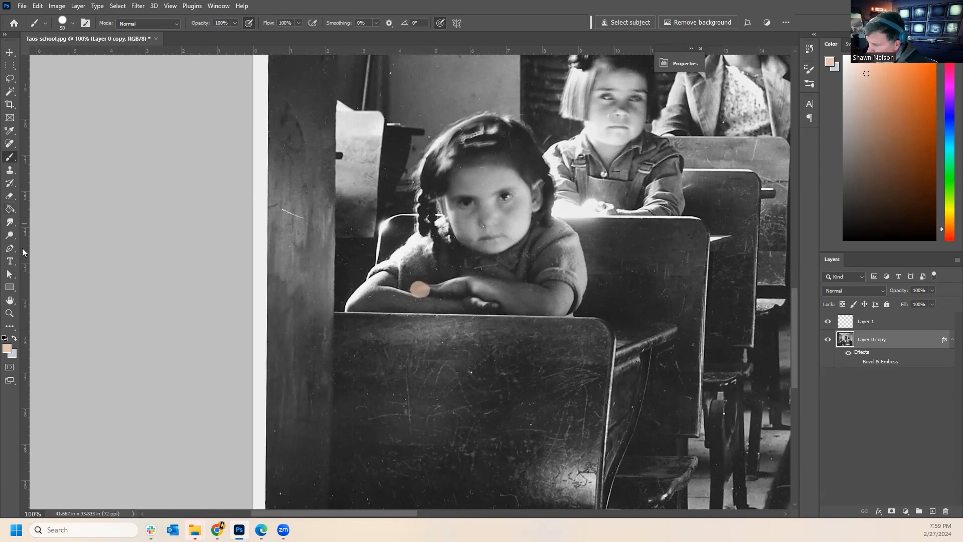
pyautogui.click(14, 236)
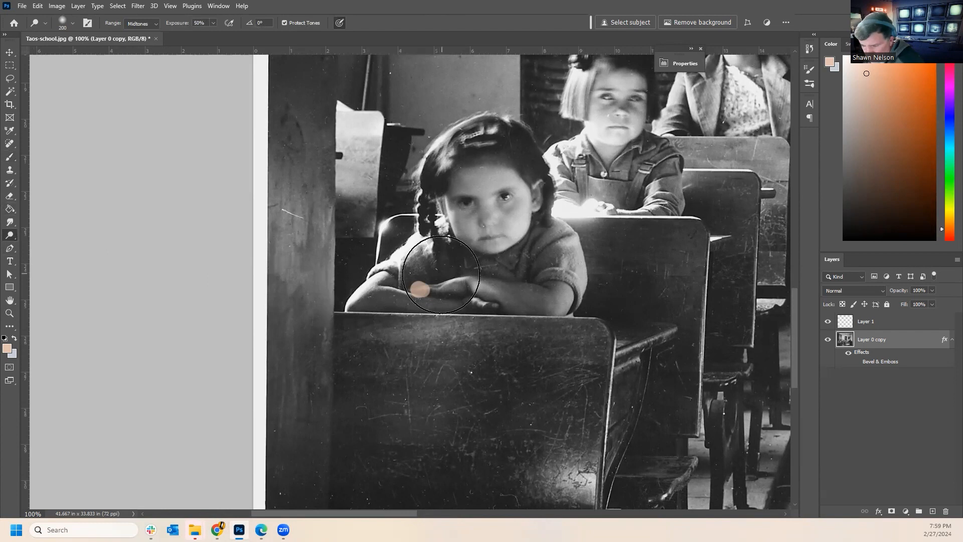
pyautogui.hotkey('ctrl', 'z')
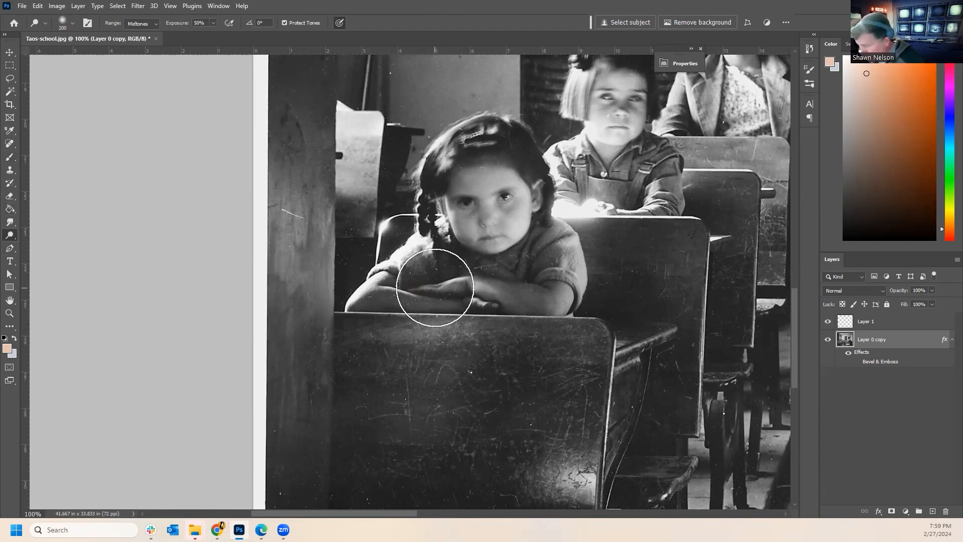
# Lighten the forearms, shirt and sleeve of the girl at the front desk using the Dodge tool with a 60 px brush.
pyautogui.press('[')
pyautogui.press('[')
pyautogui.press('[')
pyautogui.press('[')
pyautogui.press('[')
pyautogui.press('[')
pyautogui.press('[')
pyautogui.press('[')
pyautogui.press('[')
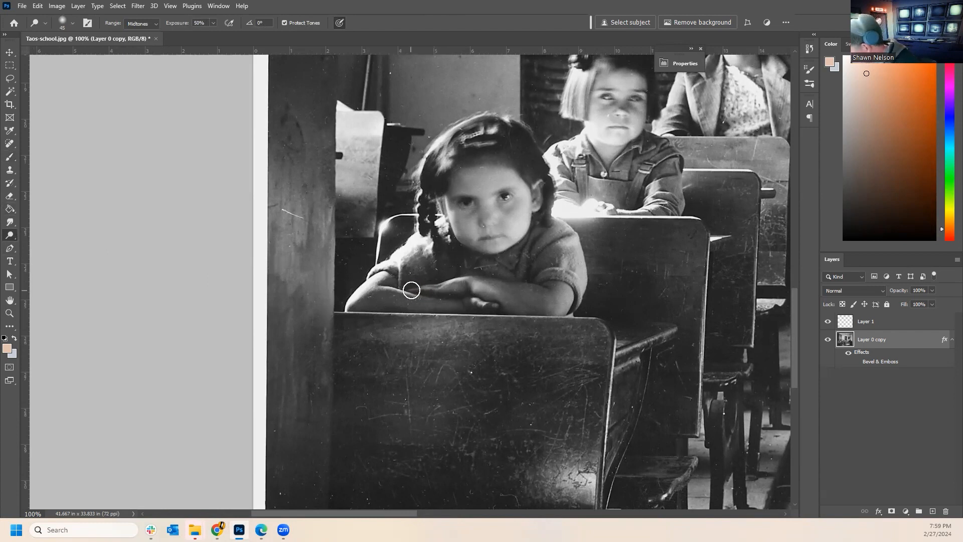
pyautogui.press(']')
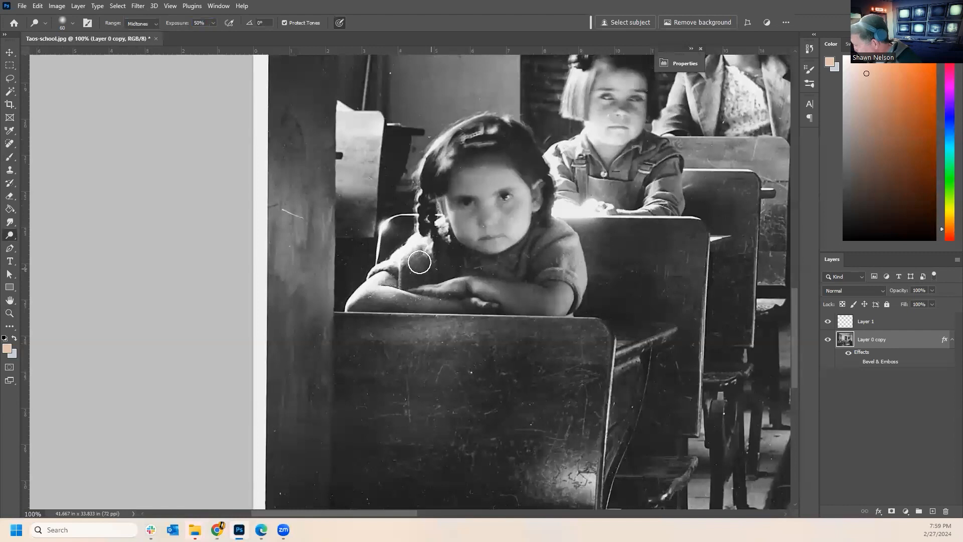
pyautogui.moveTo(407, 266)
pyautogui.mouseDown()
pyautogui.moveTo(435, 263)
pyautogui.moveTo(435, 250)
pyautogui.moveTo(447, 265)
pyautogui.mouseUp()
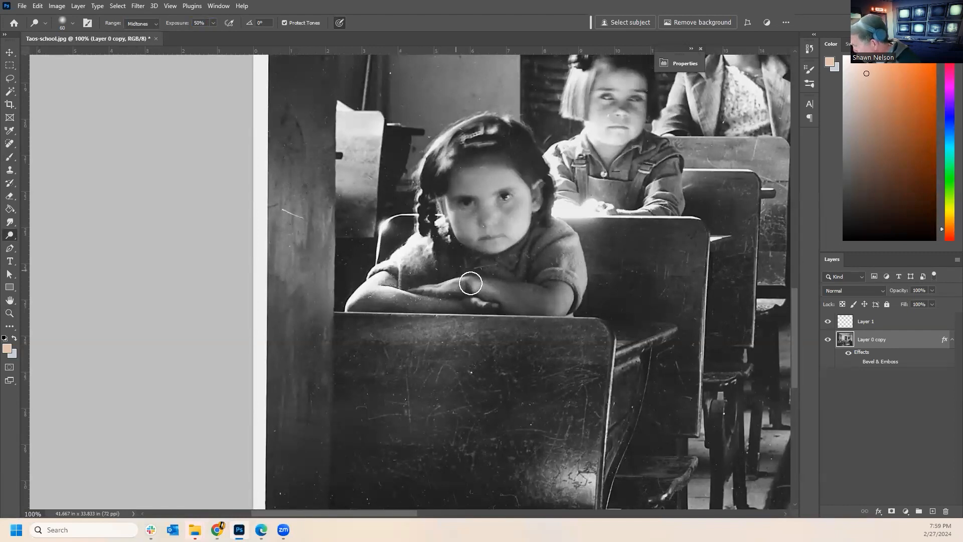
pyautogui.moveTo(555, 255)
pyautogui.mouseDown()
pyautogui.moveTo(544, 232)
pyautogui.moveTo(537, 253)
pyautogui.moveTo(540, 233)
pyautogui.moveTo(534, 248)
pyautogui.moveTo(569, 250)
pyautogui.moveTo(555, 252)
pyautogui.mouseUp()
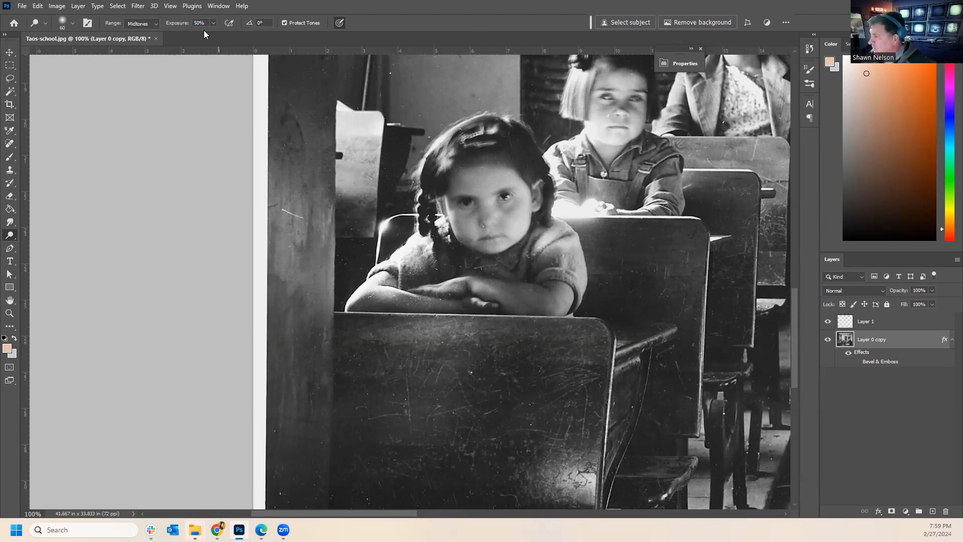
# Review the Dodge tool's tonal range choices, brush presets and pen pressure option.
pyautogui.click(156, 24)
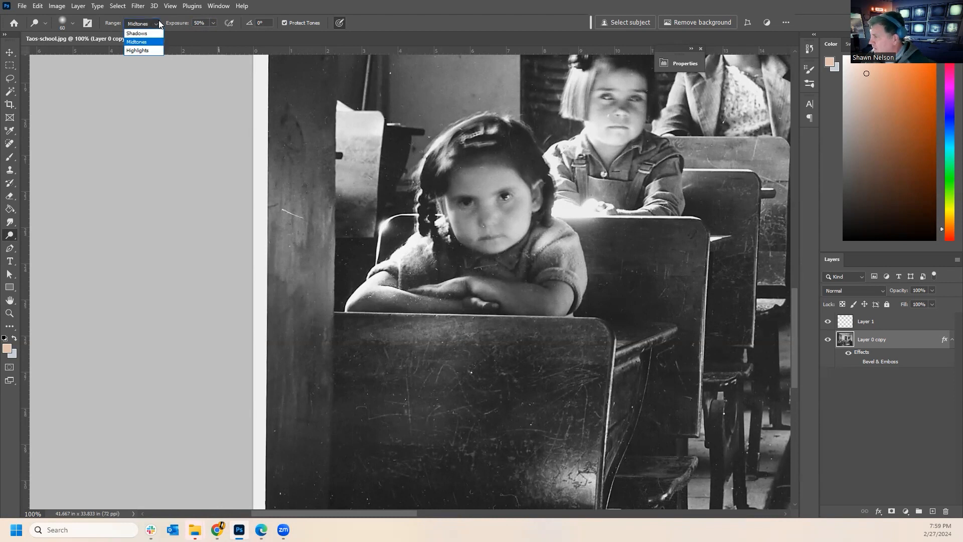
pyautogui.click(286, 4)
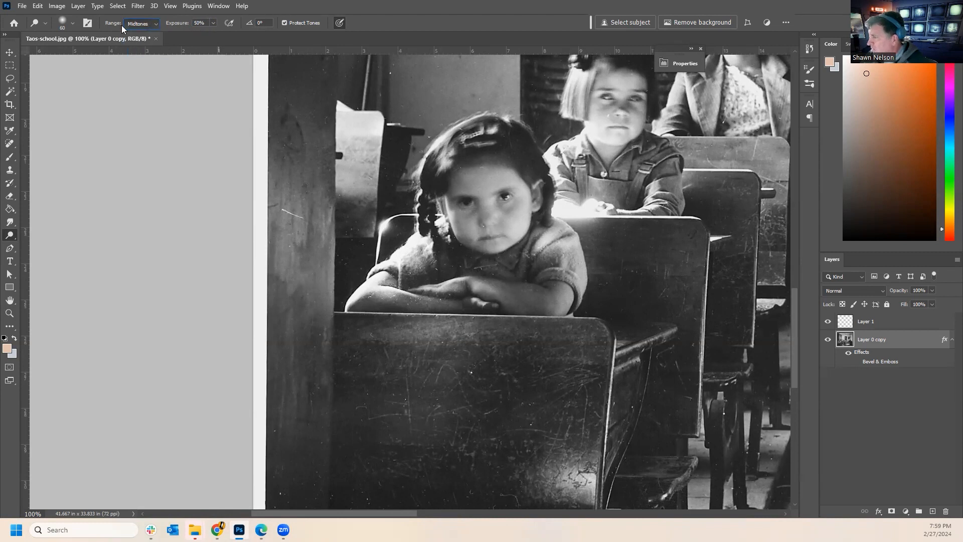
pyautogui.click(71, 25)
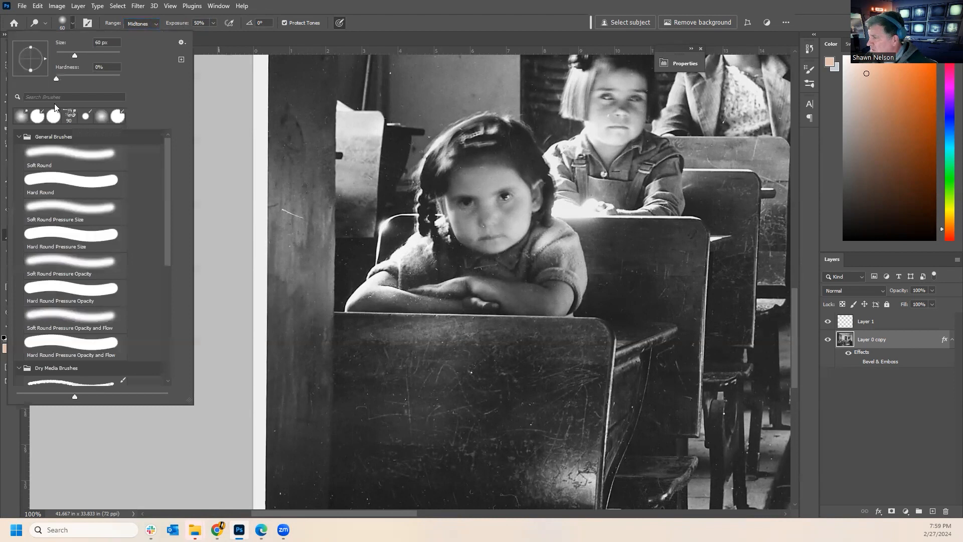
pyautogui.press('Escape')
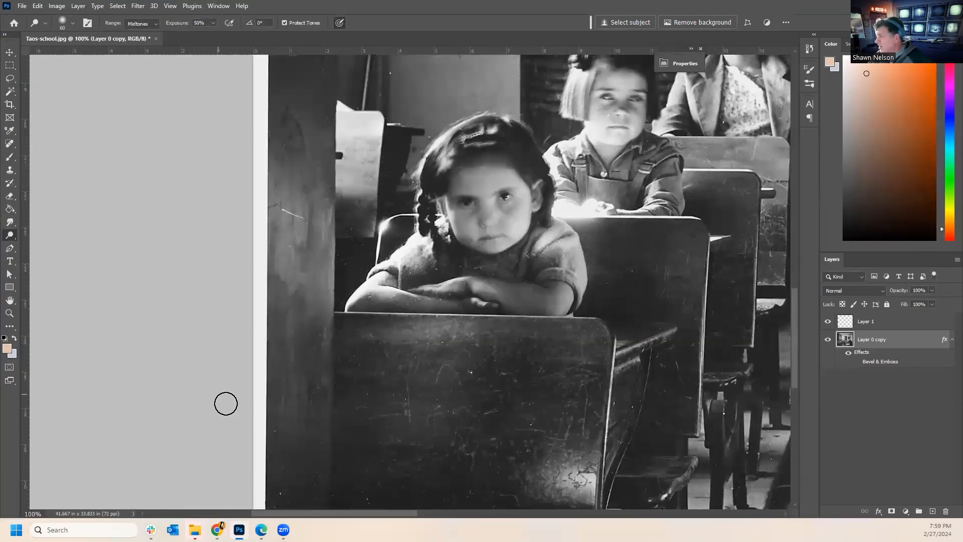
pyautogui.click(340, 23)
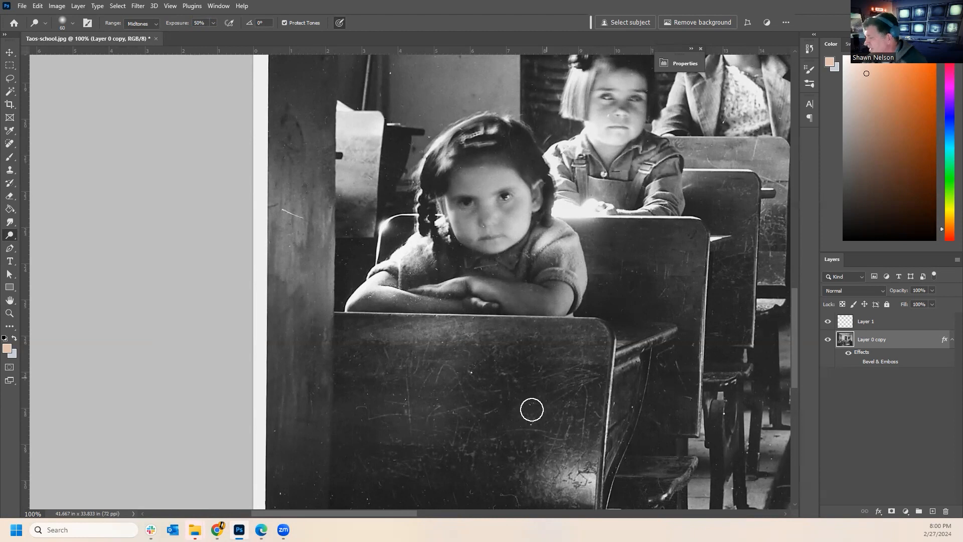
# Dodge the face and blouse of the girl seated beside the stove.
pyautogui.moveTo(400, 513); pyautogui.dragTo(461, 516)
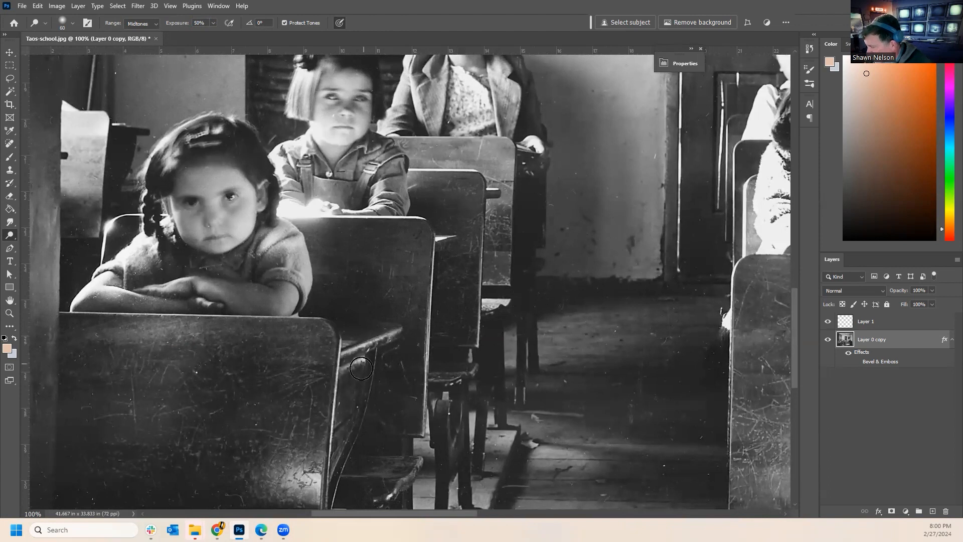
pyautogui.moveTo(794, 359); pyautogui.dragTo(798, 315)
pyautogui.moveTo(441, 233)
pyautogui.mouseDown()
pyautogui.moveTo(428, 205)
pyautogui.moveTo(423, 242)
pyautogui.moveTo(434, 207)
pyautogui.moveTo(424, 228)
pyautogui.moveTo(432, 212)
pyautogui.moveTo(476, 242)
pyautogui.moveTo(470, 193)
pyautogui.mouseUp()
pyautogui.moveTo(460, 283)
pyautogui.mouseDown()
pyautogui.moveTo(474, 167)
pyautogui.moveTo(407, 419)
pyautogui.moveTo(481, 230)
pyautogui.mouseUp()
pyautogui.moveTo(489, 162); pyautogui.dragTo(479, 244)
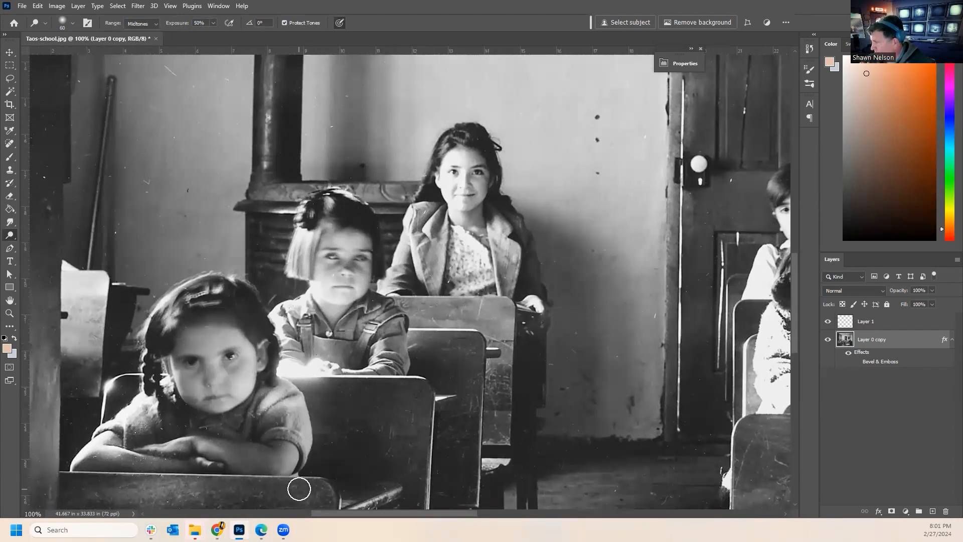
# Look over the pixel layer's properties, fold away the Quick Actions section, and close the properties again.
pyautogui.click(672, 64)
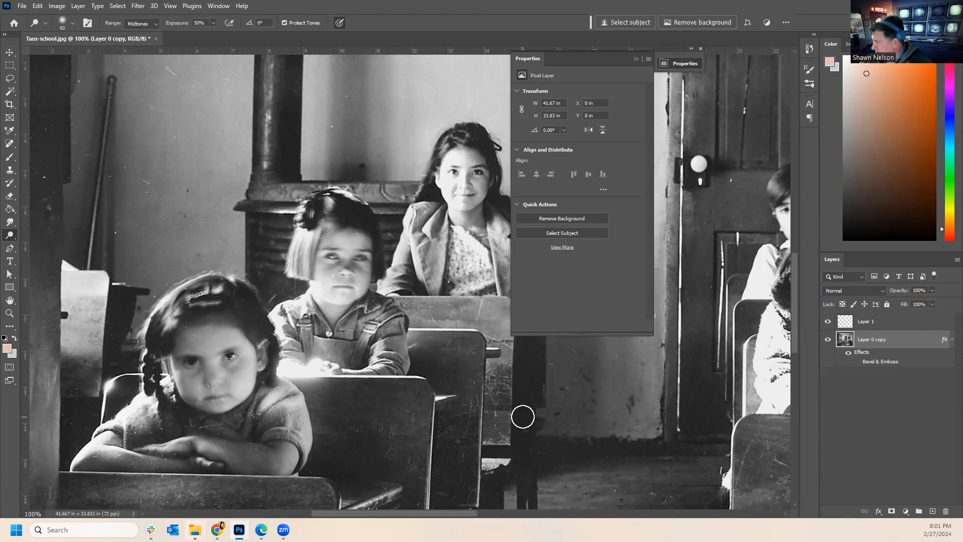
pyautogui.click(520, 205)
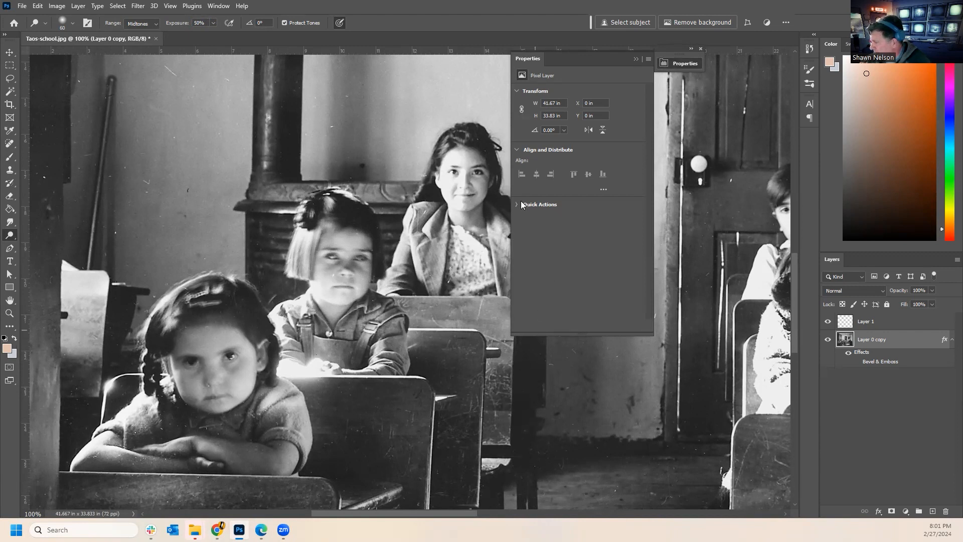
pyautogui.click(636, 59)
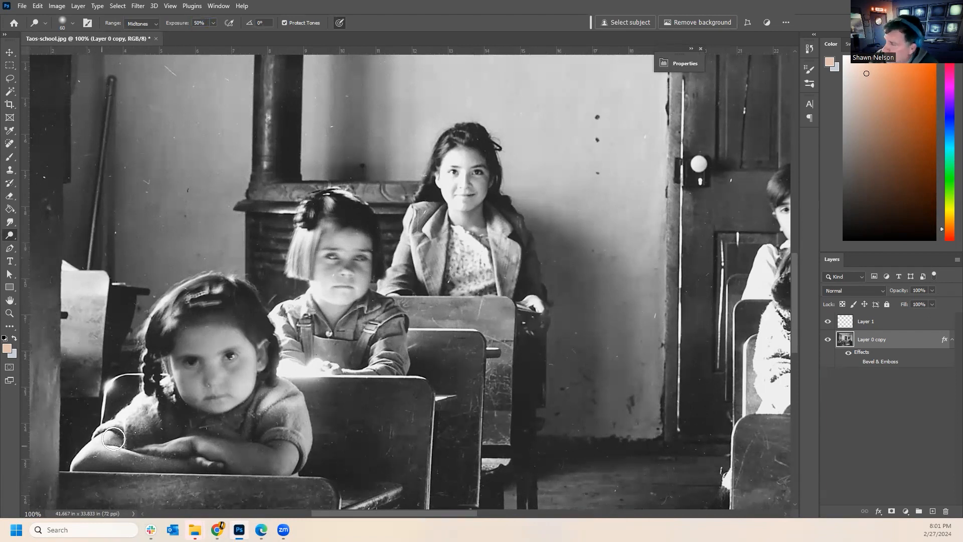
# Darken the dark coat front of the long-haired girl seated before the door using the Burn tool with an 80 px brush.
pyautogui.rightClick(10, 235)
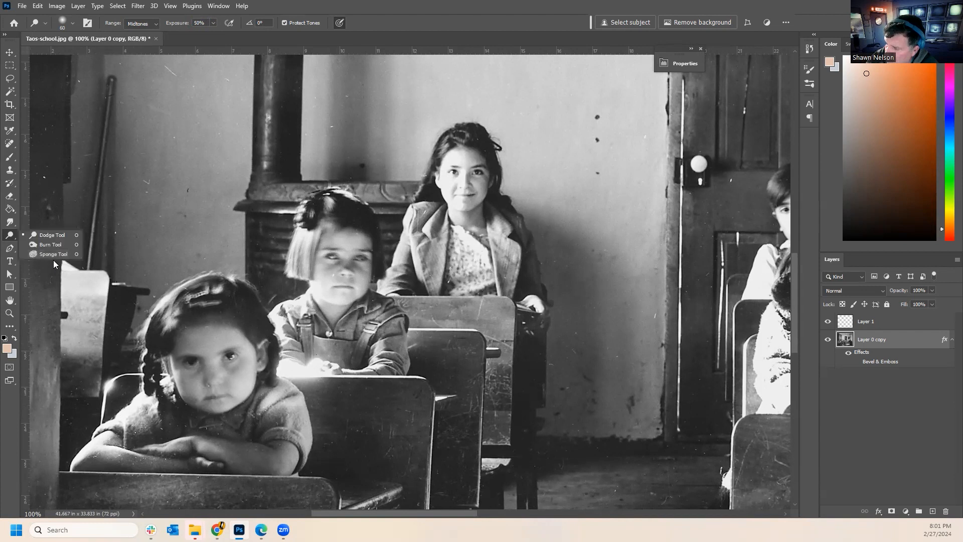
pyautogui.click(55, 255)
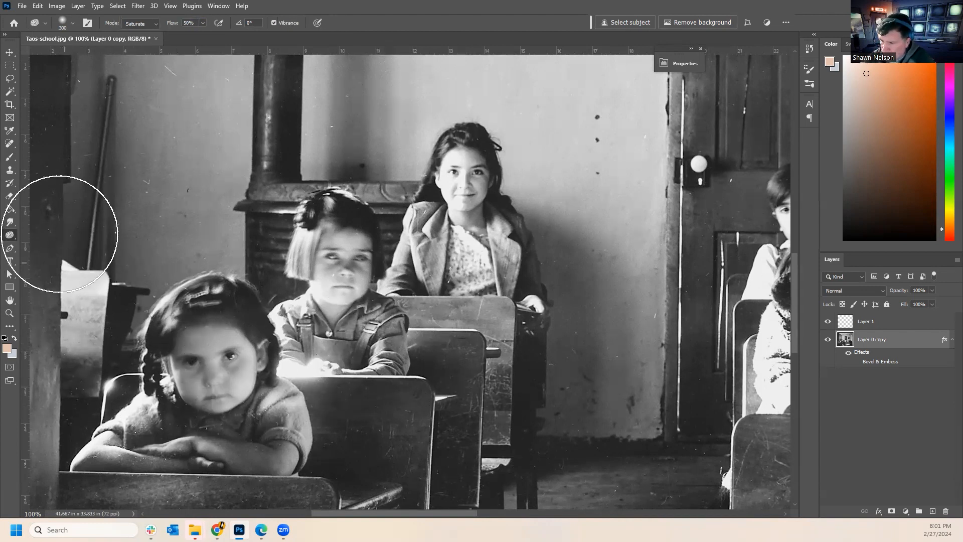
pyautogui.rightClick(15, 237)
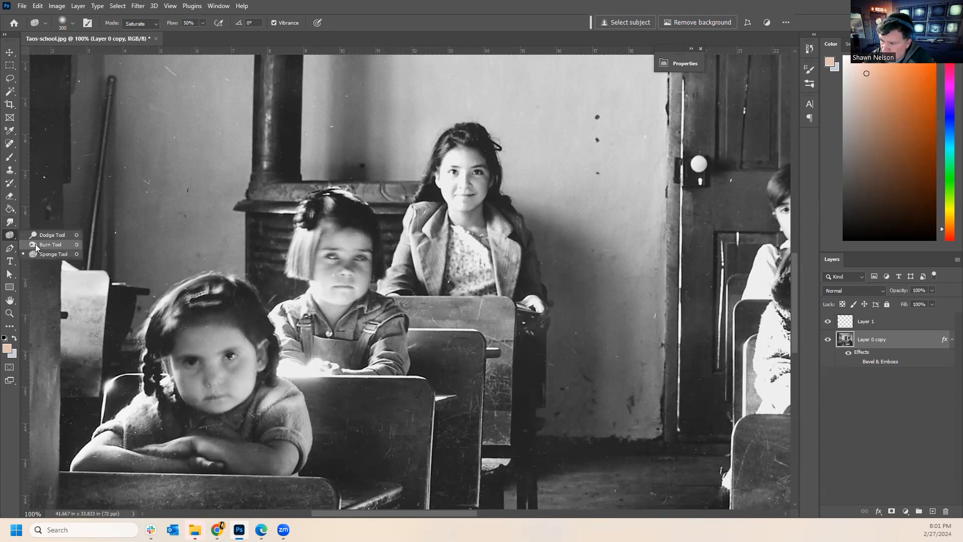
pyautogui.click(47, 246)
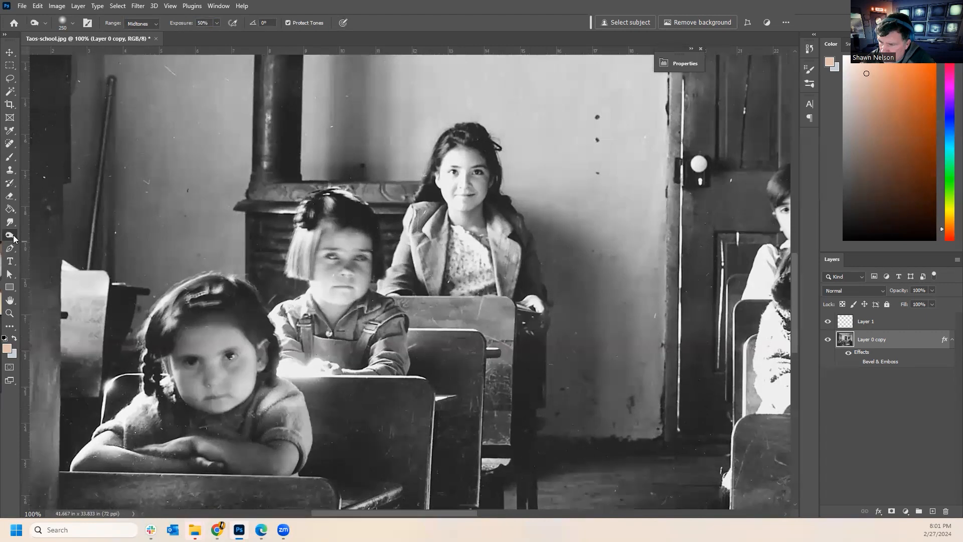
pyautogui.press('[')
pyautogui.press('[')
pyautogui.press('[')
pyautogui.press('[')
pyautogui.press('[')
pyautogui.press('[')
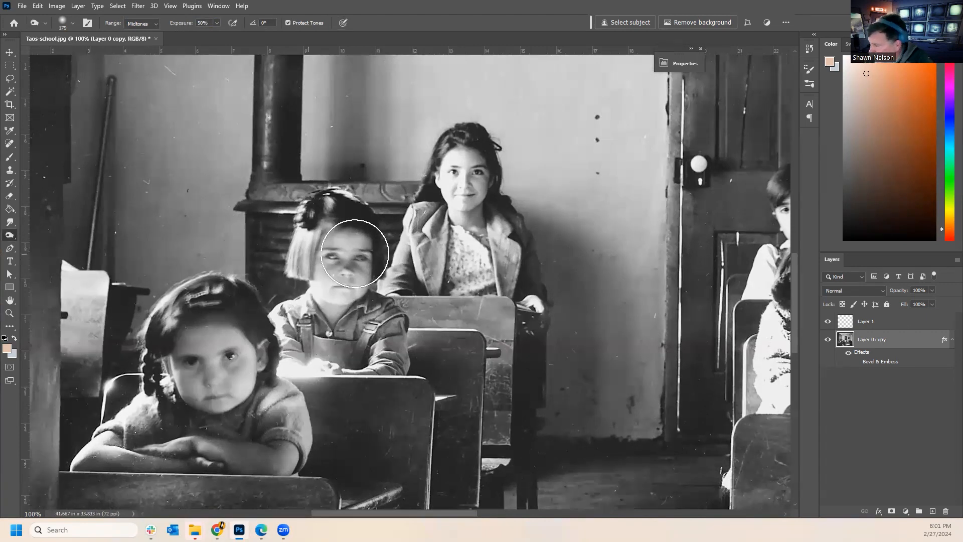
pyautogui.moveTo(407, 514); pyautogui.dragTo(498, 505)
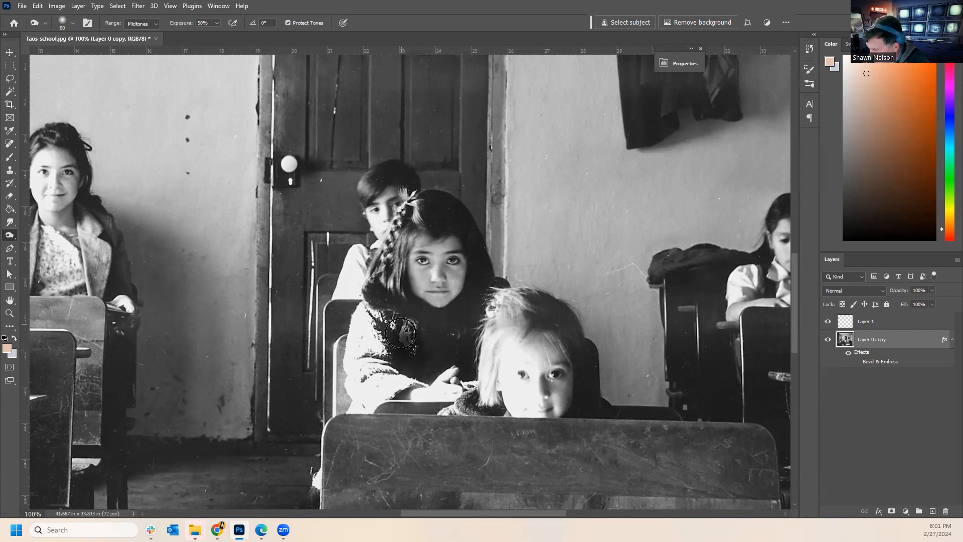
pyautogui.moveTo(399, 330)
pyautogui.mouseDown()
pyautogui.moveTo(376, 318)
pyautogui.moveTo(411, 346)
pyautogui.moveTo(395, 327)
pyautogui.moveTo(403, 322)
pyautogui.moveTo(410, 346)
pyautogui.moveTo(423, 334)
pyautogui.moveTo(409, 349)
pyautogui.mouseUp()
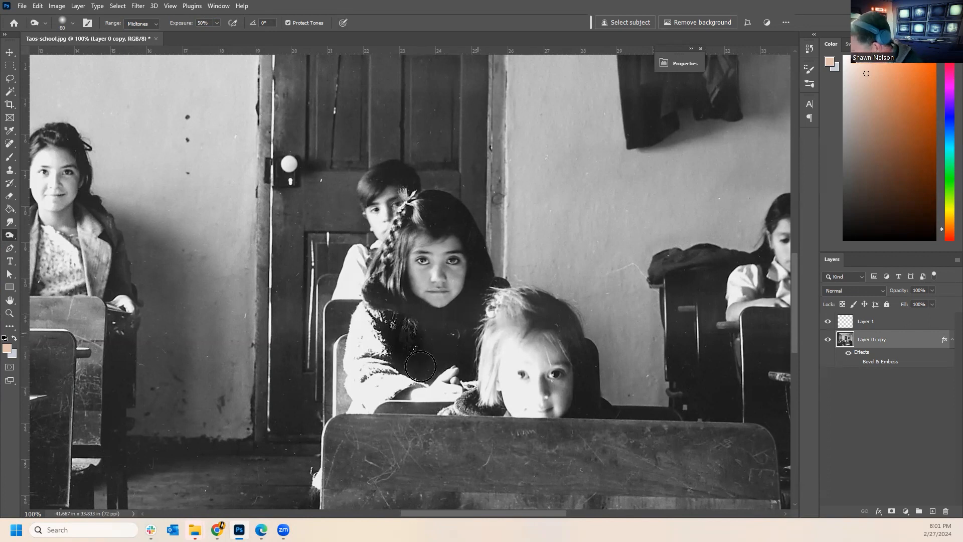
# Burn the same girl's hands and reduce the brush to 50 px.
pyautogui.moveTo(445, 389)
pyautogui.mouseDown()
pyautogui.moveTo(468, 376)
pyautogui.moveTo(441, 392)
pyautogui.moveTo(464, 371)
pyautogui.moveTo(451, 377)
pyautogui.moveTo(454, 365)
pyautogui.moveTo(439, 388)
pyautogui.moveTo(455, 361)
pyautogui.moveTo(450, 379)
pyautogui.moveTo(453, 372)
pyautogui.moveTo(420, 394)
pyautogui.moveTo(468, 389)
pyautogui.moveTo(440, 391)
pyautogui.moveTo(455, 401)
pyautogui.moveTo(446, 404)
pyautogui.moveTo(470, 384)
pyautogui.moveTo(426, 410)
pyautogui.mouseUp()
pyautogui.press('[')
pyautogui.press('[')
pyautogui.press('[')
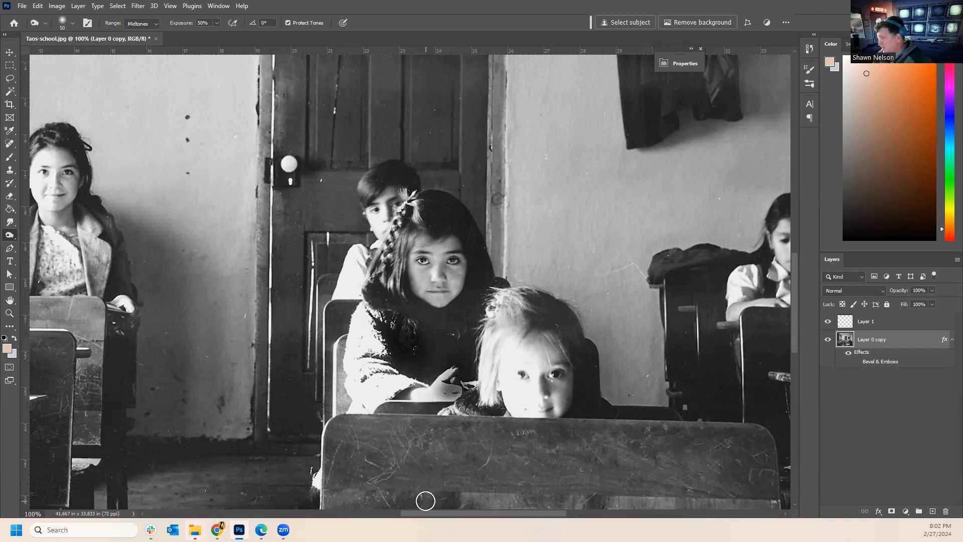
# Prepare a 25 px Brush at 50% flow on Layer 1 with a dark colour sampled from the coat beside the girl's hand.
pyautogui.click(10, 157)
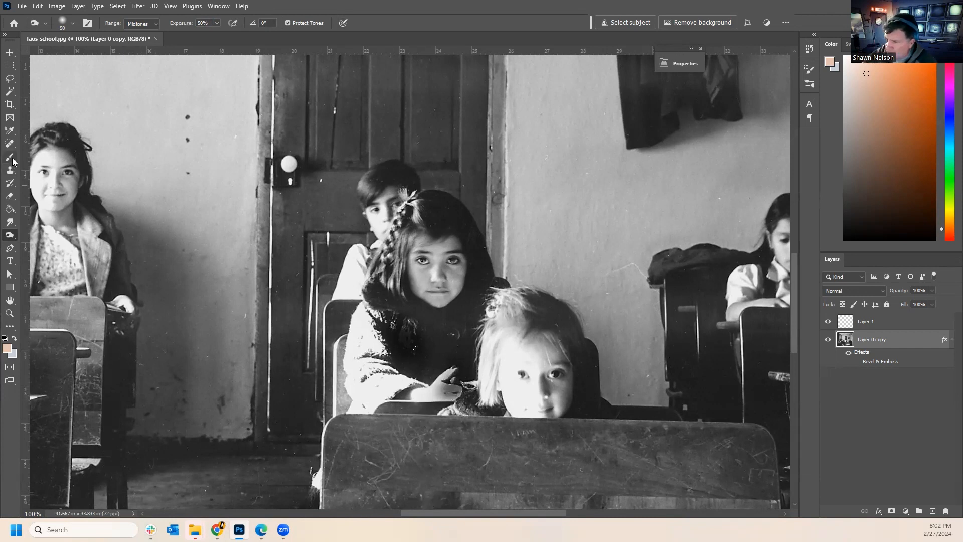
pyautogui.click(895, 323)
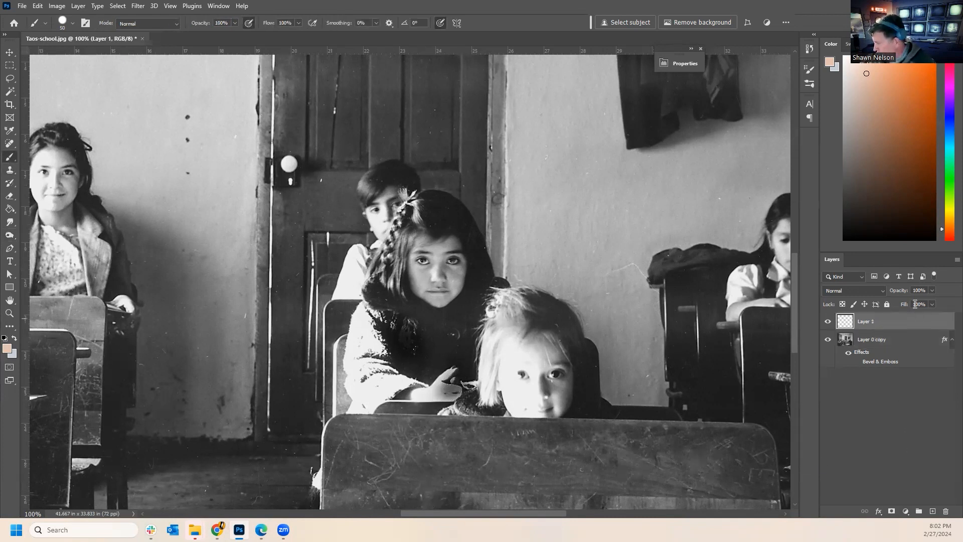
pyautogui.press('d')
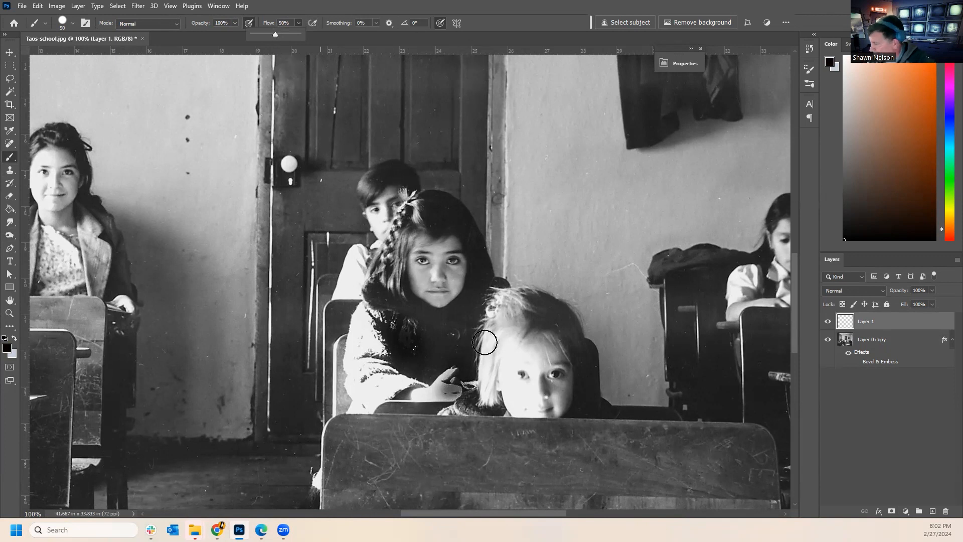
pyautogui.press('[')
pyautogui.press('[')
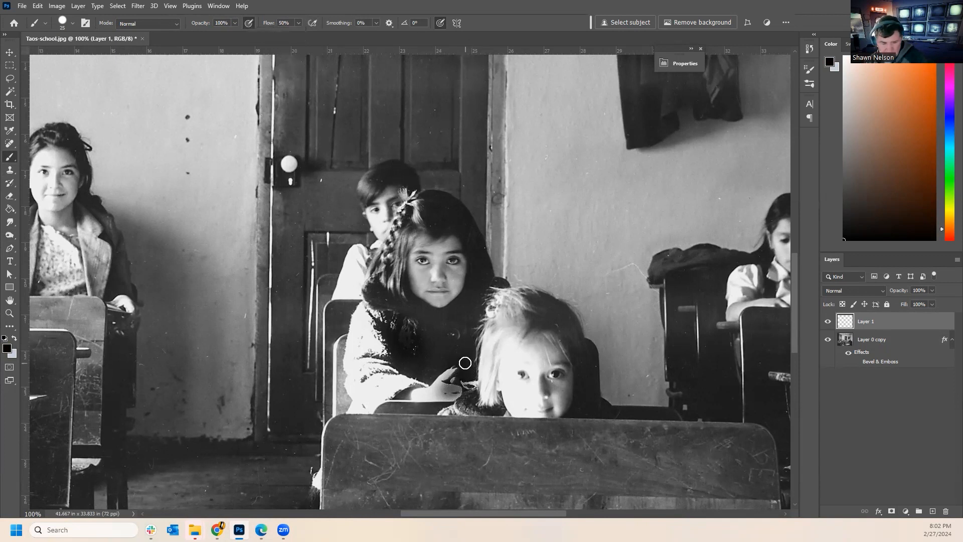
pyautogui.keyDown('alt'); pyautogui.click(463, 368); pyautogui.keyUp('alt')
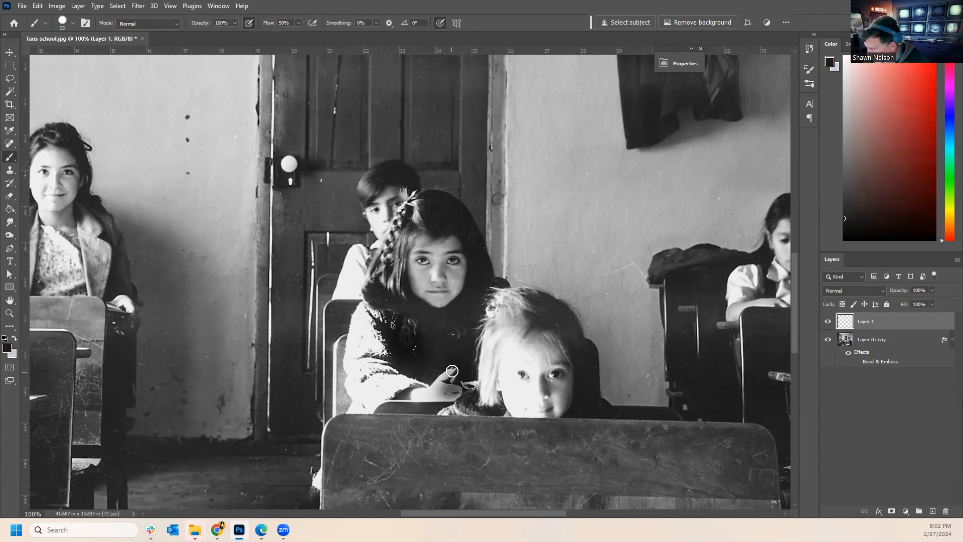
# Paint the sampled dark shade over the girl's hands and lower coat on Layer 1 using a brush with 0% hardness.
pyautogui.moveTo(457, 381)
pyautogui.mouseDown()
pyautogui.moveTo(449, 389)
pyautogui.moveTo(456, 367)
pyautogui.mouseUp()
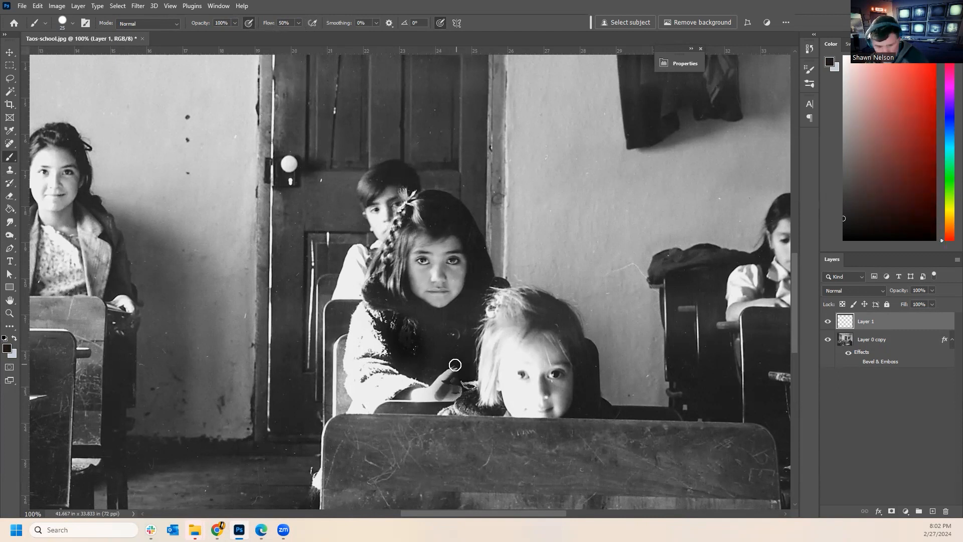
pyautogui.hotkey('ctrl', 'z')
pyautogui.click(71, 23)
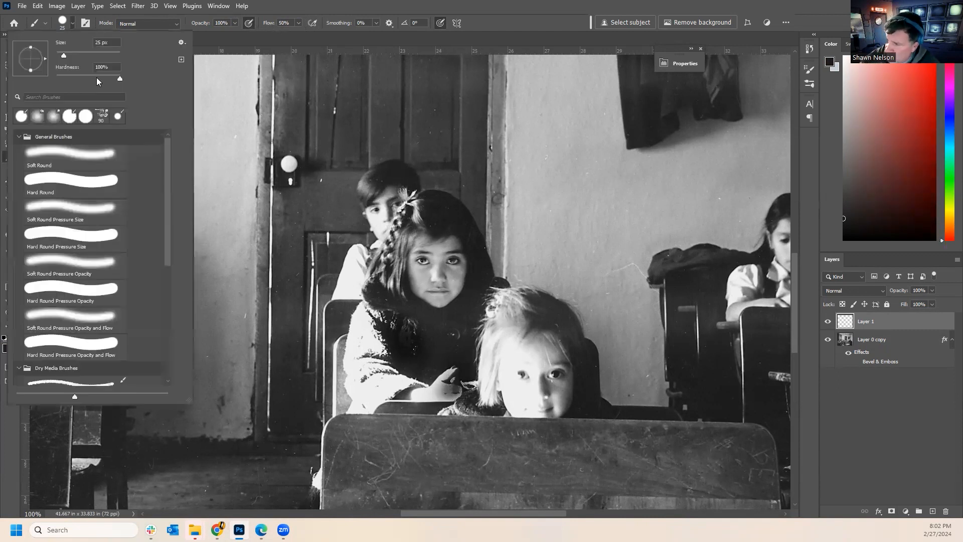
pyautogui.moveTo(89, 76); pyautogui.dragTo(55, 76)
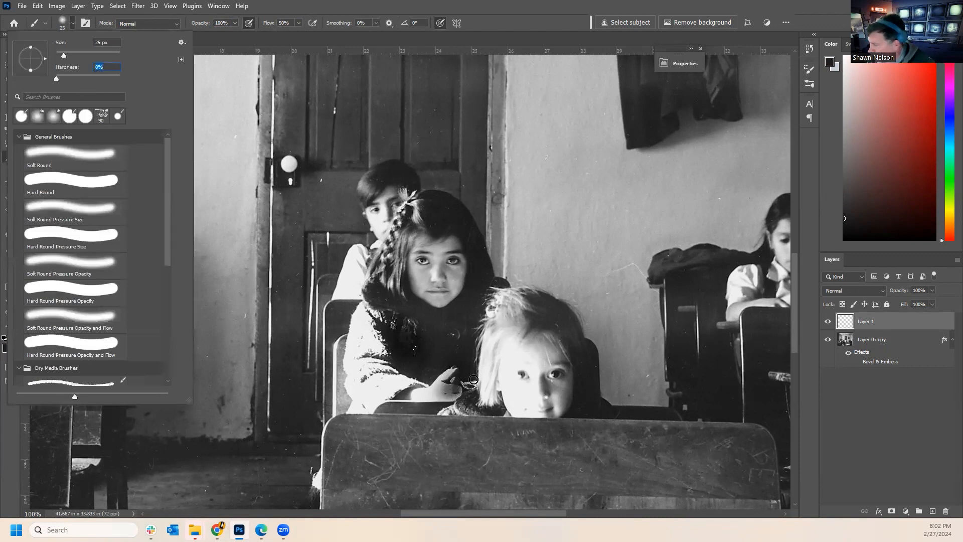
pyautogui.click(464, 355)
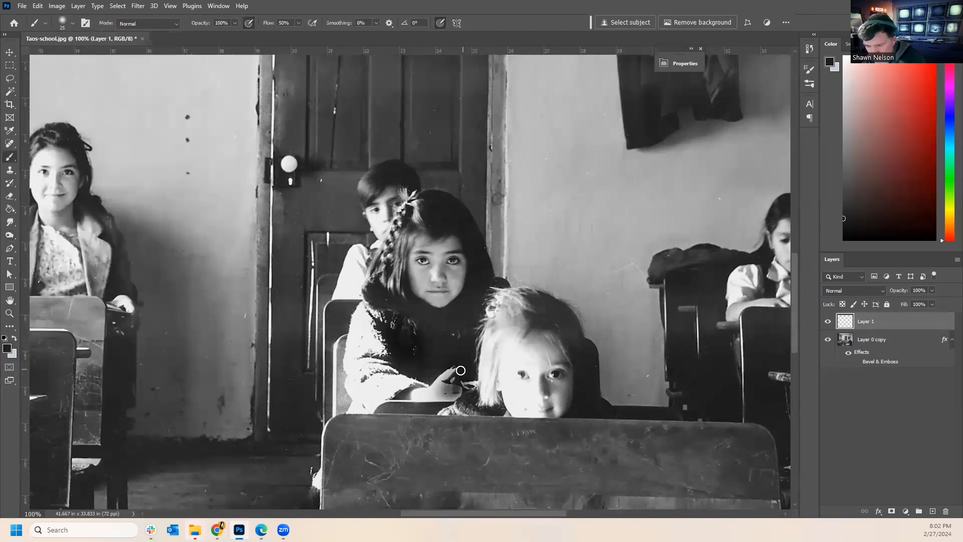
pyautogui.press(']')
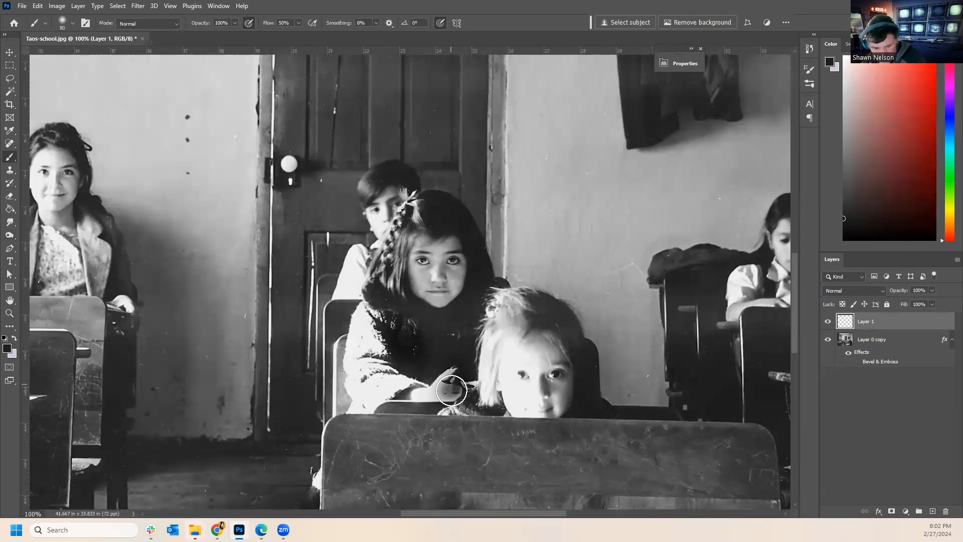
pyautogui.moveTo(466, 380)
pyautogui.mouseDown()
pyautogui.moveTo(450, 363)
pyautogui.moveTo(419, 405)
pyautogui.moveTo(463, 388)
pyautogui.moveTo(442, 412)
pyautogui.moveTo(464, 372)
pyautogui.moveTo(419, 401)
pyautogui.moveTo(402, 400)
pyautogui.moveTo(457, 368)
pyautogui.moveTo(470, 379)
pyautogui.moveTo(402, 385)
pyautogui.moveTo(415, 381)
pyautogui.moveTo(391, 345)
pyautogui.moveTo(423, 382)
pyautogui.moveTo(393, 350)
pyautogui.moveTo(393, 382)
pyautogui.moveTo(385, 345)
pyautogui.moveTo(382, 369)
pyautogui.moveTo(381, 319)
pyautogui.moveTo(421, 384)
pyautogui.moveTo(482, 394)
pyautogui.moveTo(445, 390)
pyautogui.moveTo(455, 398)
pyautogui.moveTo(464, 385)
pyautogui.moveTo(468, 407)
pyautogui.moveTo(466, 354)
pyautogui.moveTo(439, 444)
pyautogui.mouseUp()
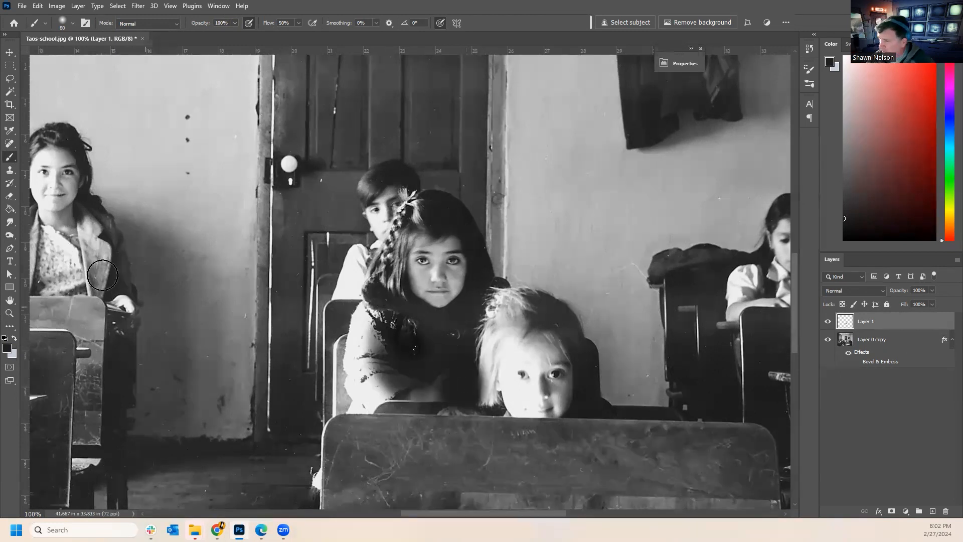
# Erase the dark paint spilling around the blonde child's hair with a 30 px eraser and lower Layer 1's opacity to 86%.
pyautogui.press('e')
pyautogui.moveTo(481, 384)
pyautogui.mouseDown()
pyautogui.moveTo(487, 365)
pyautogui.moveTo(486, 396)
pyautogui.moveTo(474, 408)
pyautogui.moveTo(386, 410)
pyautogui.moveTo(468, 409)
pyautogui.moveTo(483, 403)
pyautogui.moveTo(474, 401)
pyautogui.moveTo(484, 370)
pyautogui.mouseUp()
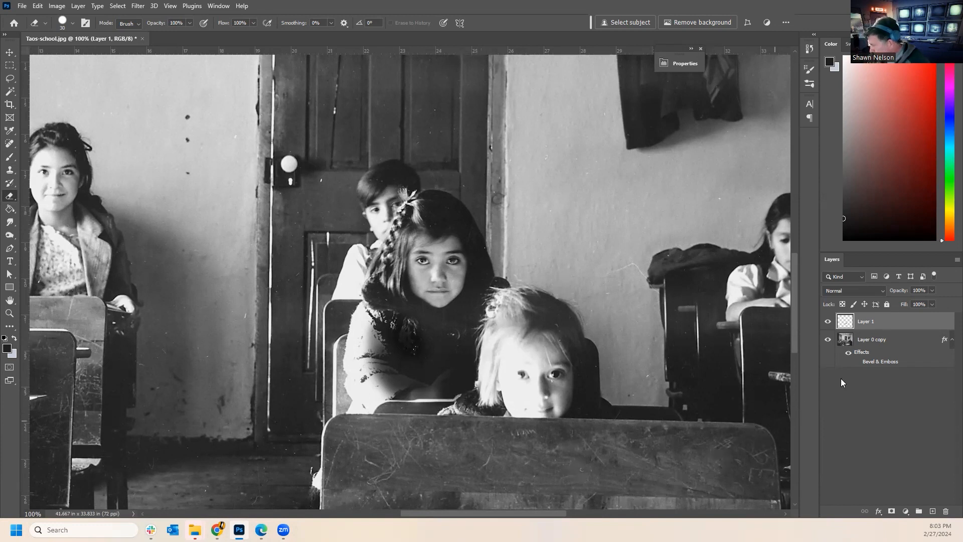
pyautogui.click(932, 303)
pyautogui.moveTo(914, 304); pyautogui.dragTo(926, 301)
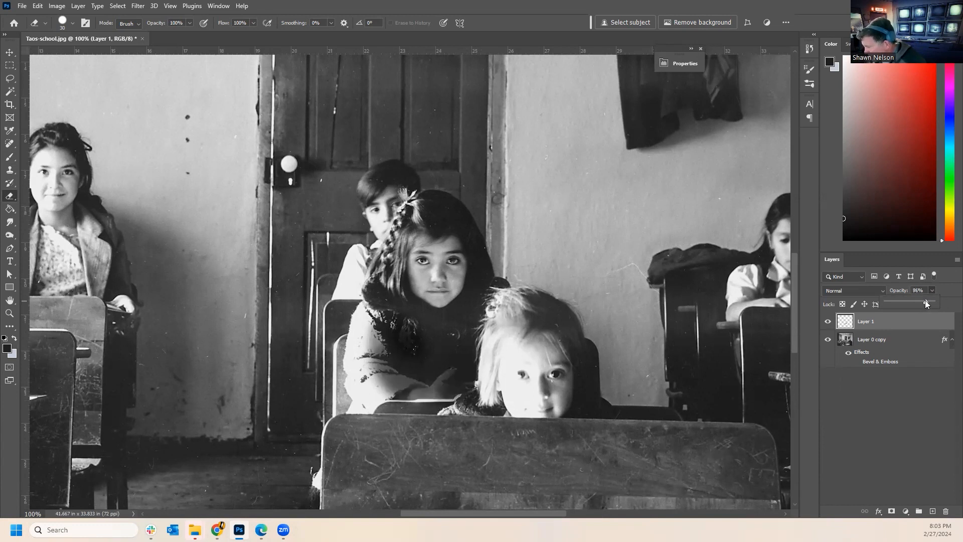
# Hide Layer 1 and return to the Burn tool.
pyautogui.click(10, 235)
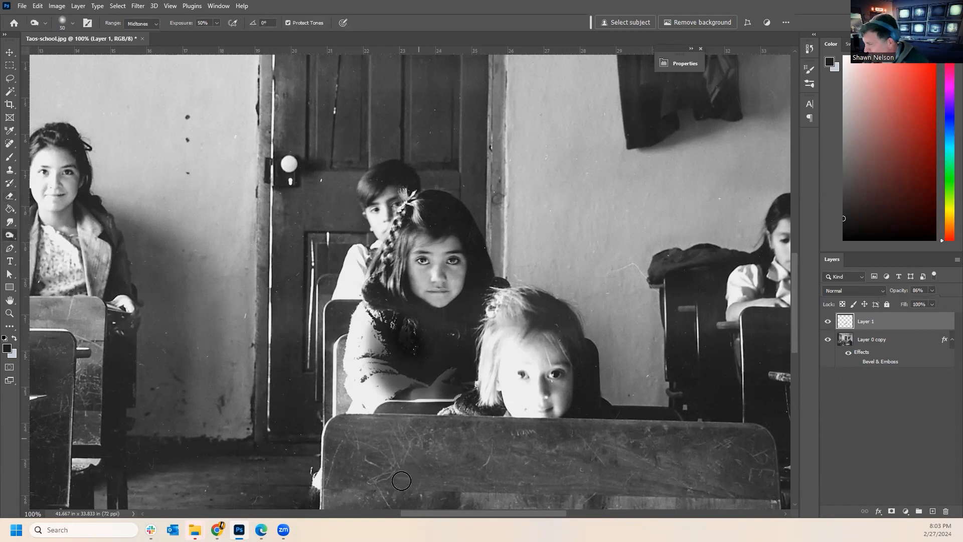
pyautogui.click(828, 321)
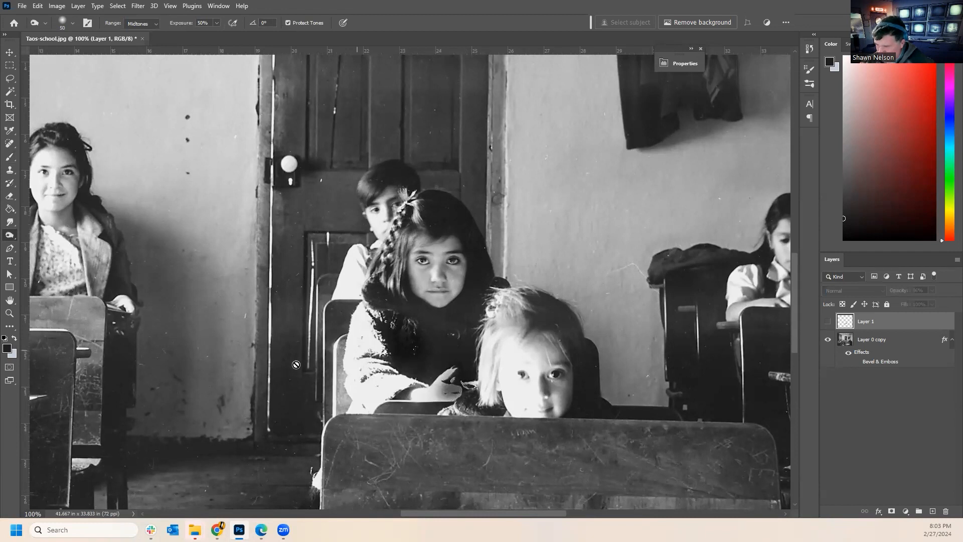
pyautogui.rightClick(11, 237)
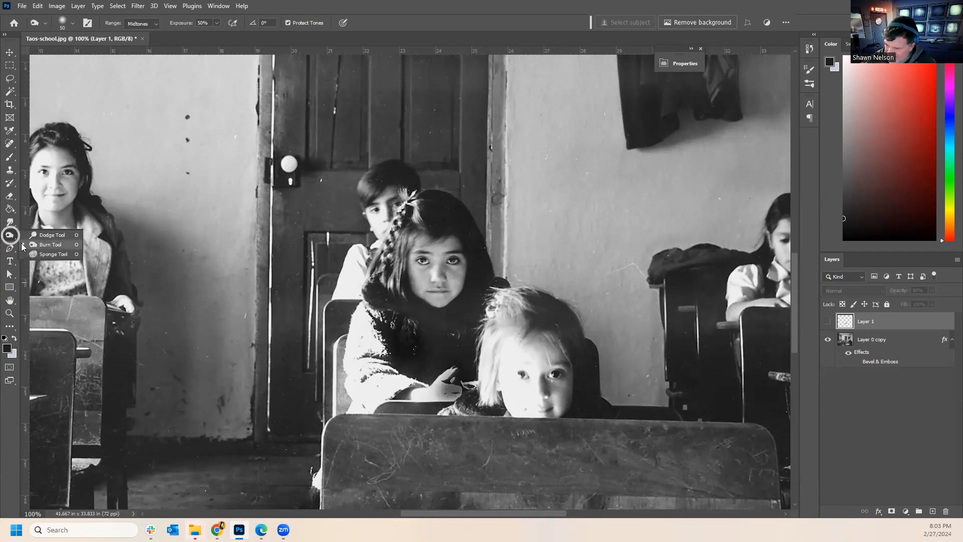
pyautogui.click(61, 246)
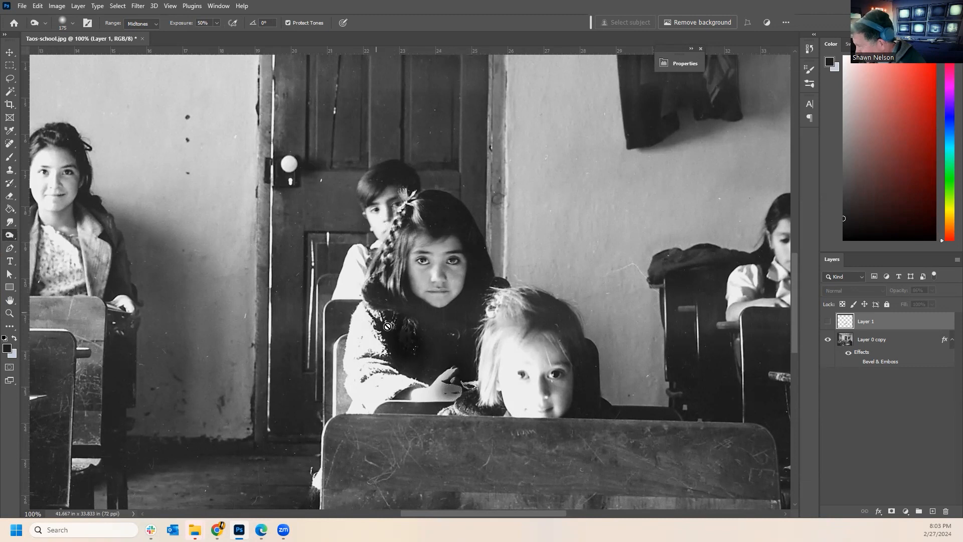
# Burn the vest and dress of the girl reading in the corner on Layer 0 copy with a 70 px brush.
pyautogui.click(873, 340)
pyautogui.moveTo(577, 513); pyautogui.dragTo(617, 515)
pyautogui.press('[')
pyautogui.press('[')
pyautogui.press('[')
pyautogui.press('[')
pyautogui.press('[')
pyautogui.press('[')
pyautogui.moveTo(607, 295)
pyautogui.mouseDown()
pyautogui.moveTo(603, 265)
pyautogui.moveTo(605, 273)
pyautogui.mouseUp()
pyautogui.press(']')
pyautogui.press(']')
pyautogui.press(']')
pyautogui.press(']')
pyautogui.press(']')
pyautogui.press('[')
pyautogui.press('[')
pyautogui.press('[')
pyautogui.press('[')
pyautogui.press('[')
pyautogui.moveTo(606, 272)
pyautogui.mouseDown()
pyautogui.moveTo(596, 289)
pyautogui.moveTo(592, 261)
pyautogui.moveTo(580, 298)
pyautogui.moveTo(608, 268)
pyautogui.moveTo(610, 249)
pyautogui.moveTo(612, 283)
pyautogui.moveTo(592, 316)
pyautogui.moveTo(606, 274)
pyautogui.moveTo(592, 254)
pyautogui.moveTo(582, 292)
pyautogui.moveTo(592, 249)
pyautogui.moveTo(590, 295)
pyautogui.moveTo(601, 253)
pyautogui.moveTo(626, 279)
pyautogui.moveTo(621, 299)
pyautogui.moveTo(620, 267)
pyautogui.moveTo(615, 326)
pyautogui.moveTo(622, 288)
pyautogui.moveTo(627, 320)
pyautogui.moveTo(627, 293)
pyautogui.moveTo(620, 317)
pyautogui.moveTo(602, 320)
pyautogui.moveTo(593, 301)
pyautogui.moveTo(602, 314)
pyautogui.moveTo(630, 298)
pyautogui.moveTo(643, 326)
pyautogui.mouseUp()
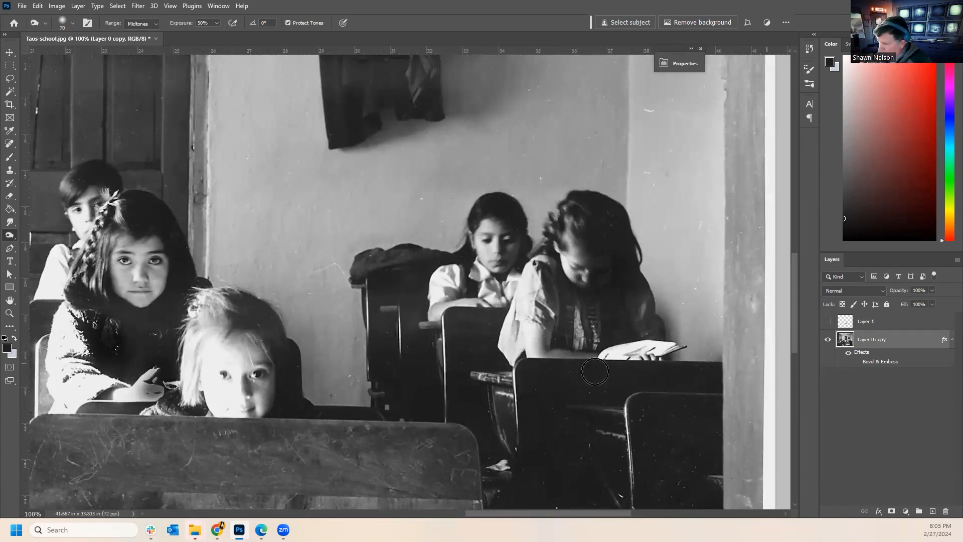
# Set the Dodge tool to a 20 px brush, the Highlights range and 12% exposure.
pyautogui.rightClick(10, 235)
pyautogui.click(46, 233)
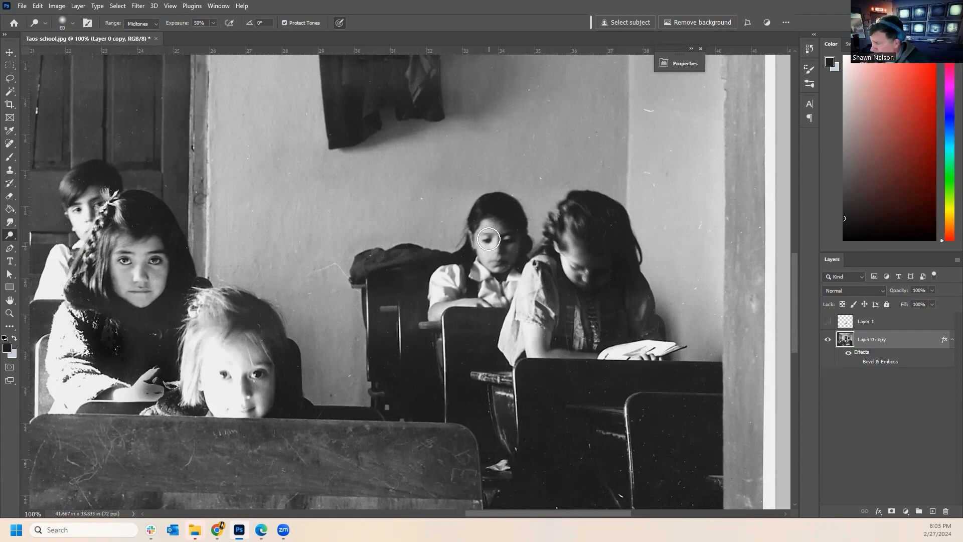
pyautogui.press('[')
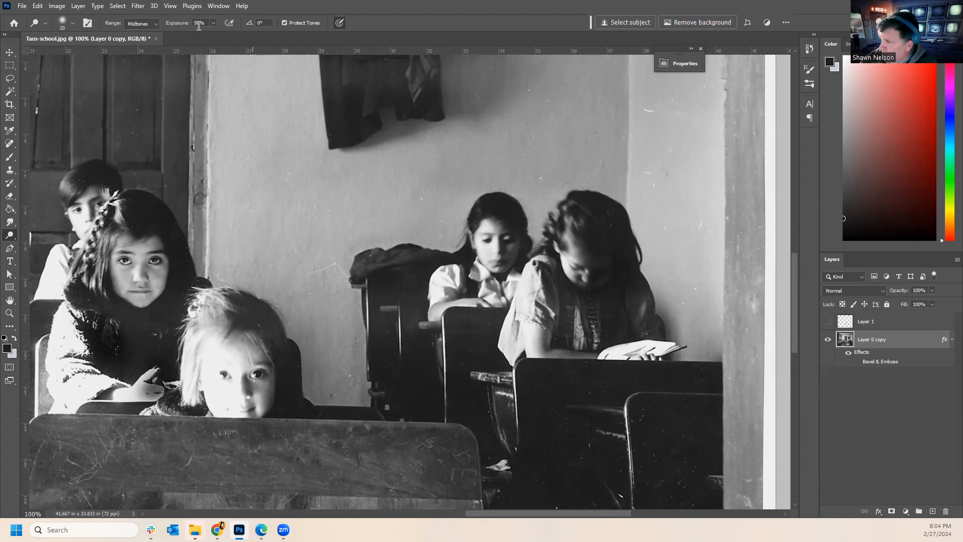
pyautogui.click(153, 24)
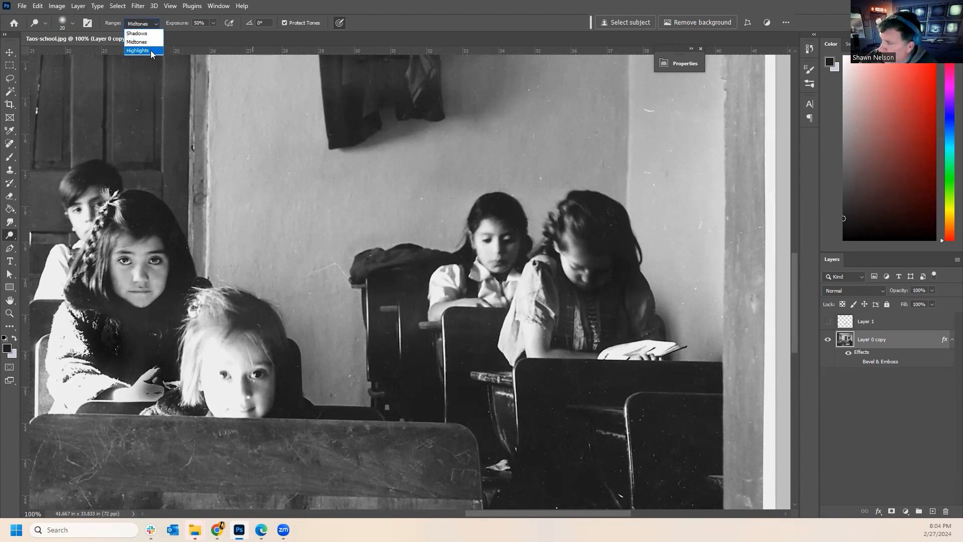
pyautogui.click(146, 51)
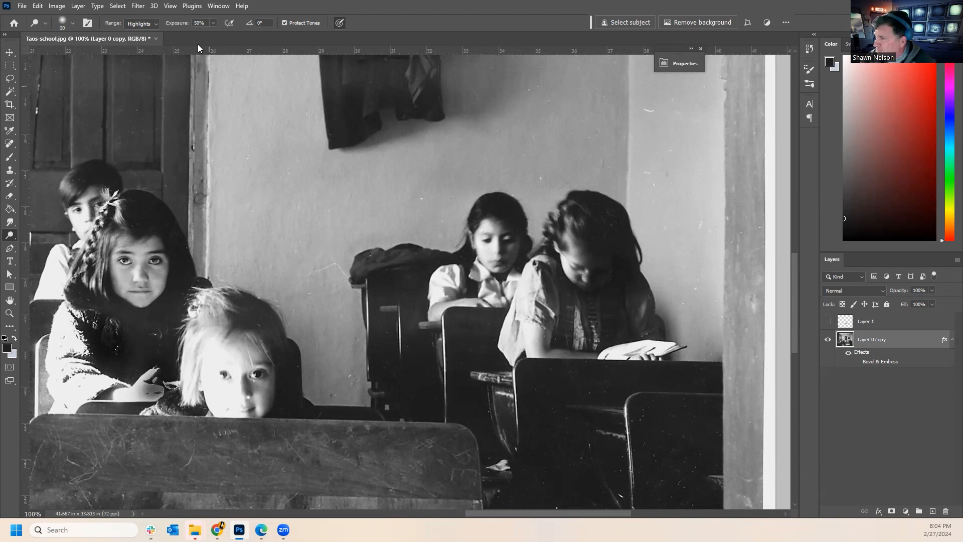
pyautogui.click(214, 23)
pyautogui.click(197, 36)
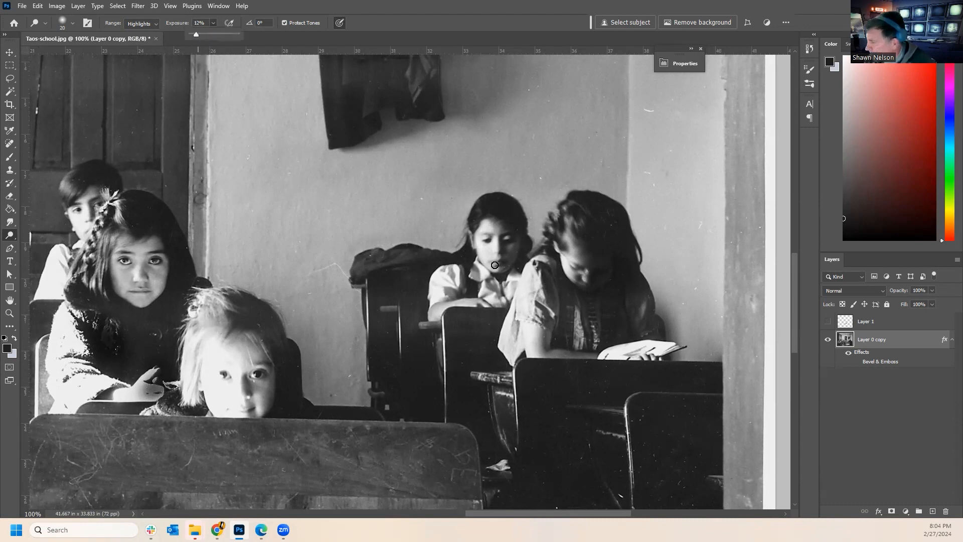
# Dodge the forehead and chin highlights of the girl seated beside the reading girl.
pyautogui.click(489, 226)
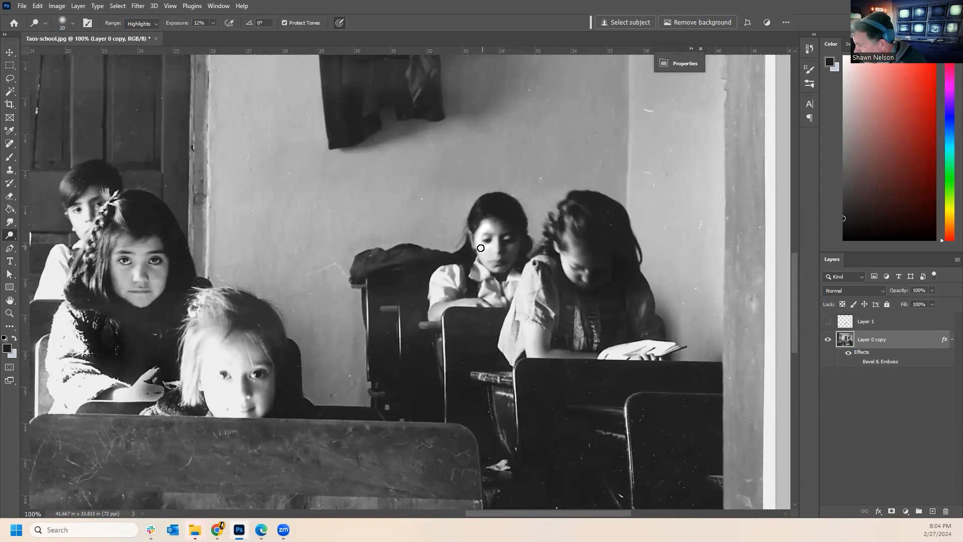
pyautogui.moveTo(489, 261); pyautogui.dragTo(488, 265)
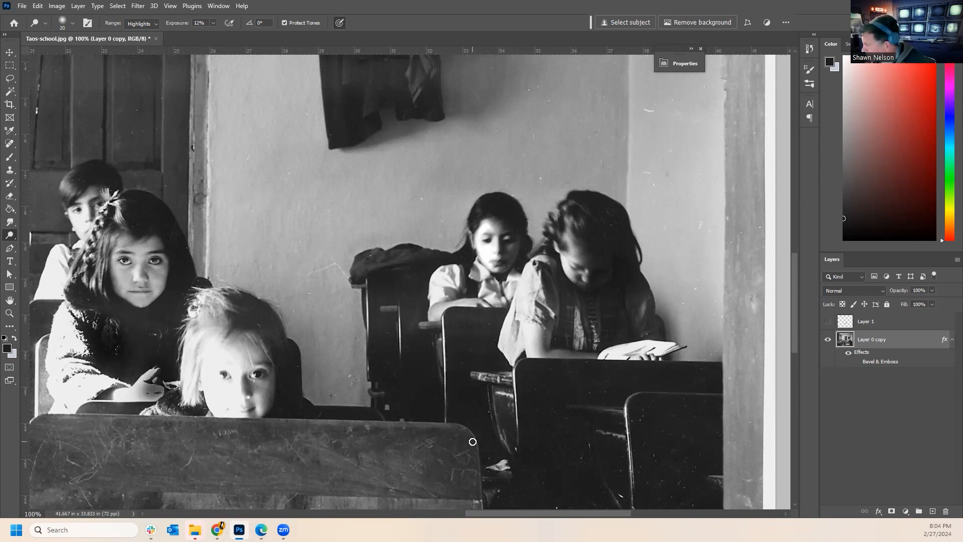
pyautogui.click(9, 313)
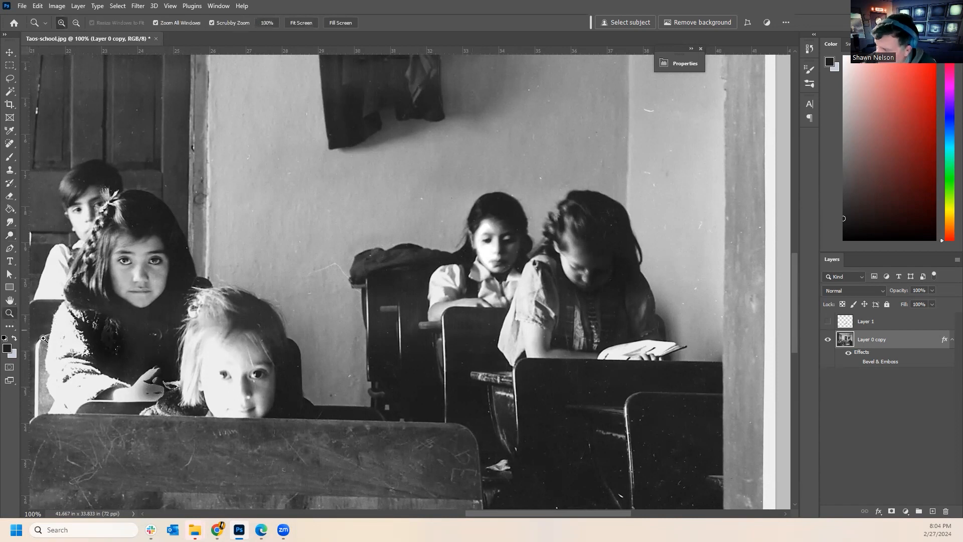
pyautogui.keyDown('alt'); pyautogui.click(407, 411); pyautogui.keyUp('alt')
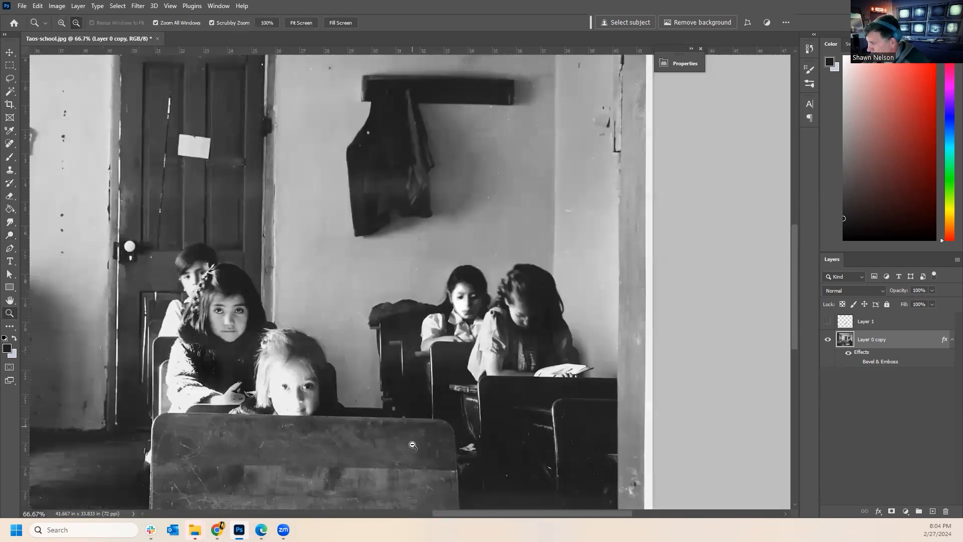
# Compare the whole classroom photo with Layer 1 shown and hidden.
pyautogui.keyDown('alt'); pyautogui.click(395, 469); pyautogui.keyUp('alt')
pyautogui.keyDown('alt'); pyautogui.click(377, 482); pyautogui.keyUp('alt')
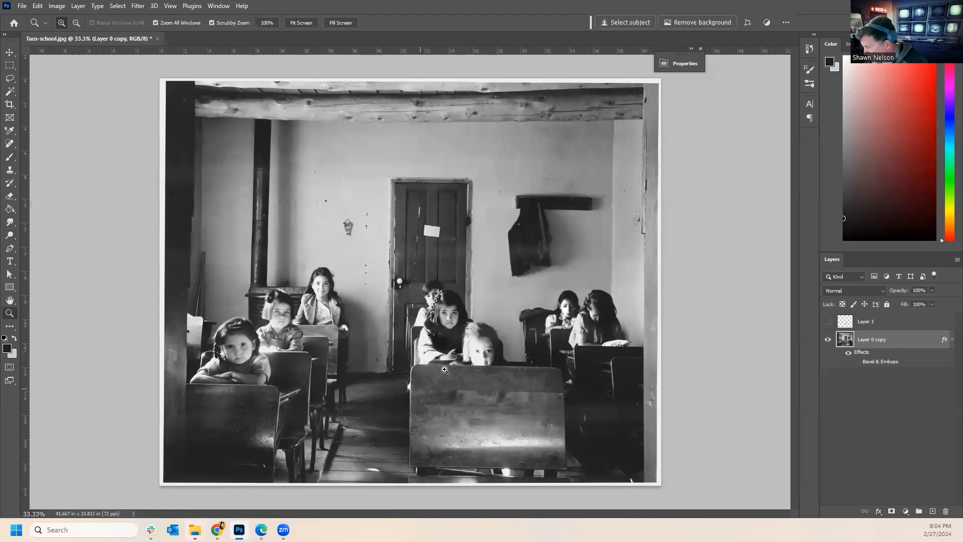
pyautogui.click(828, 322)
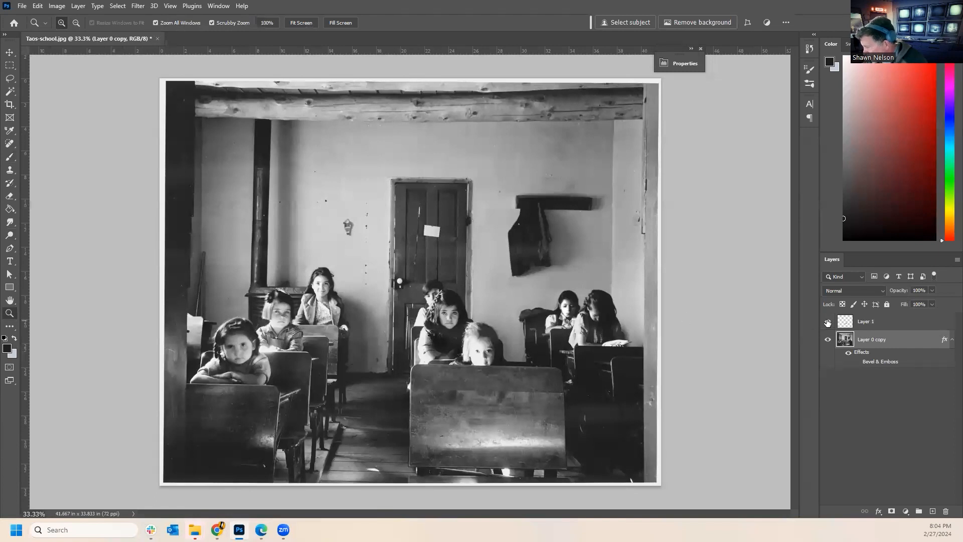
pyautogui.click(829, 323)
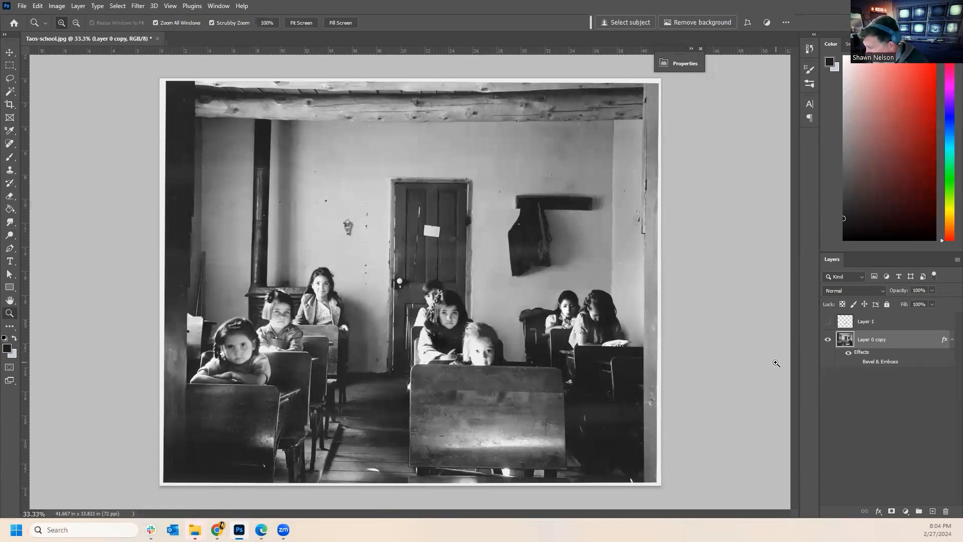
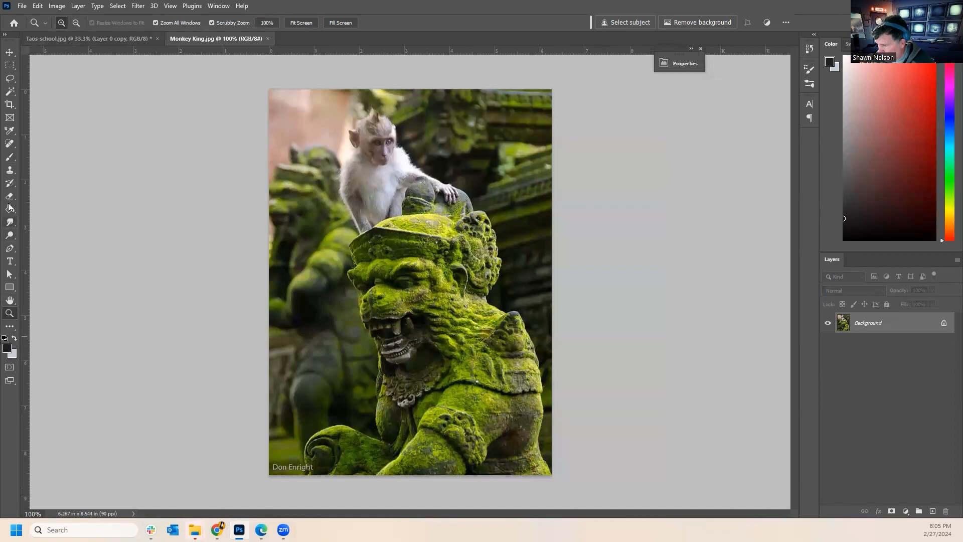
# Choose the Sponge tool in Saturate mode for the Monkey King photo and reduce its brush to 40 px.
pyautogui.moveTo(12, 234); pyautogui.dragTo(35, 255)
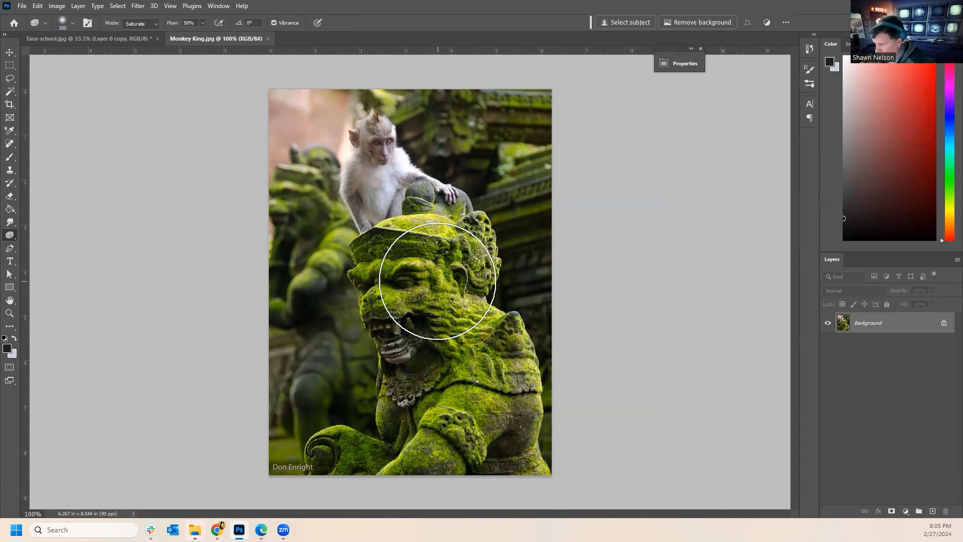
pyautogui.press('[')
pyautogui.press('[')
pyautogui.press('[')
pyautogui.press('[')
pyautogui.press('[')
pyautogui.press('[')
pyautogui.press('[')
pyautogui.press('[')
pyautogui.press('[')
pyautogui.press('[')
pyautogui.press('[')
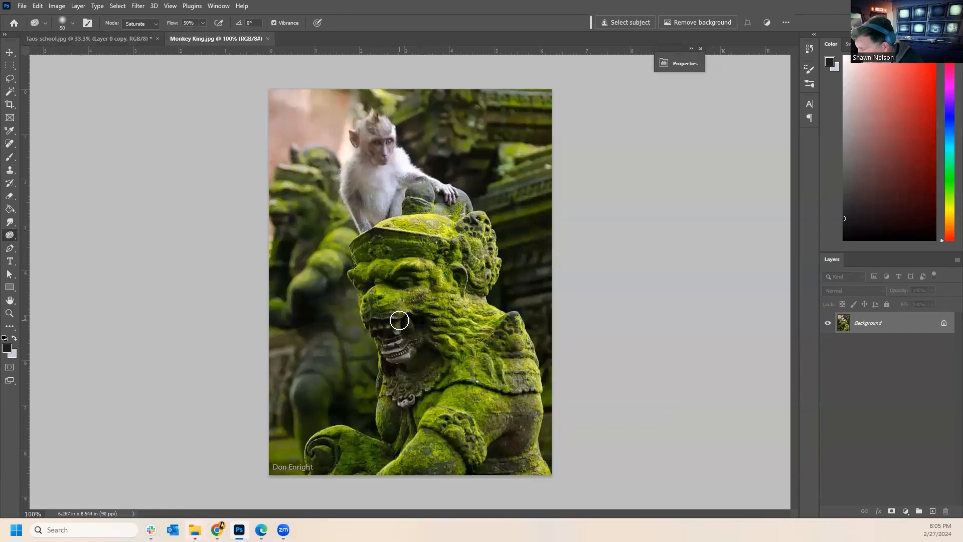
pyautogui.press('[')
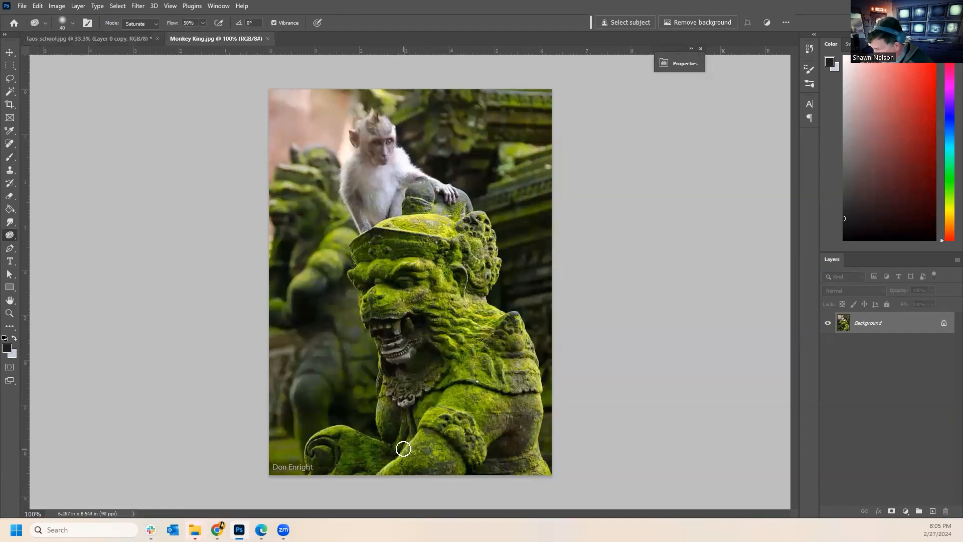
# Saturate the moss on the stone statue's nose with the Sponge at 50% flow and unlock the Background layer.
pyautogui.moveTo(383, 301)
pyautogui.mouseDown()
pyautogui.moveTo(381, 293)
pyautogui.moveTo(383, 307)
pyautogui.moveTo(380, 296)
pyautogui.moveTo(396, 306)
pyautogui.moveTo(404, 291)
pyautogui.mouseUp()
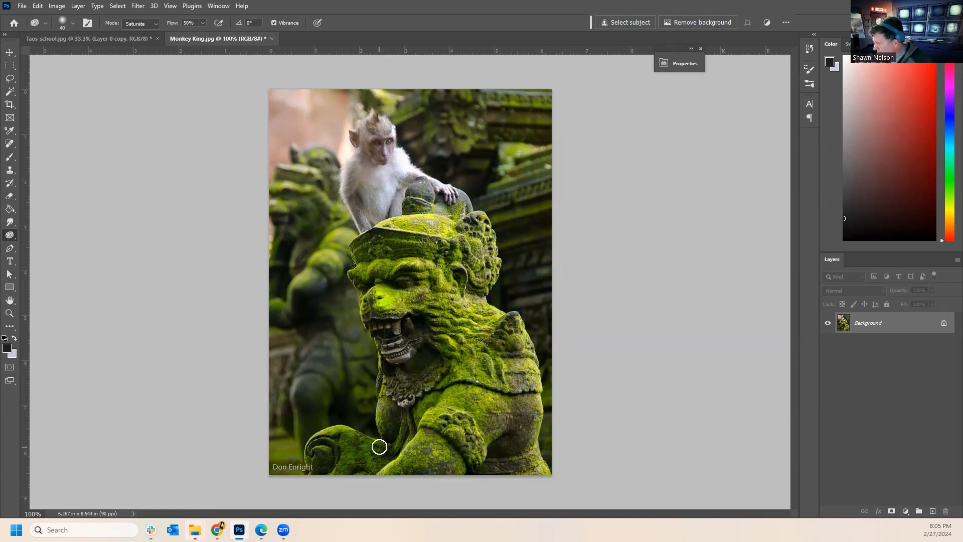
pyautogui.click(945, 324)
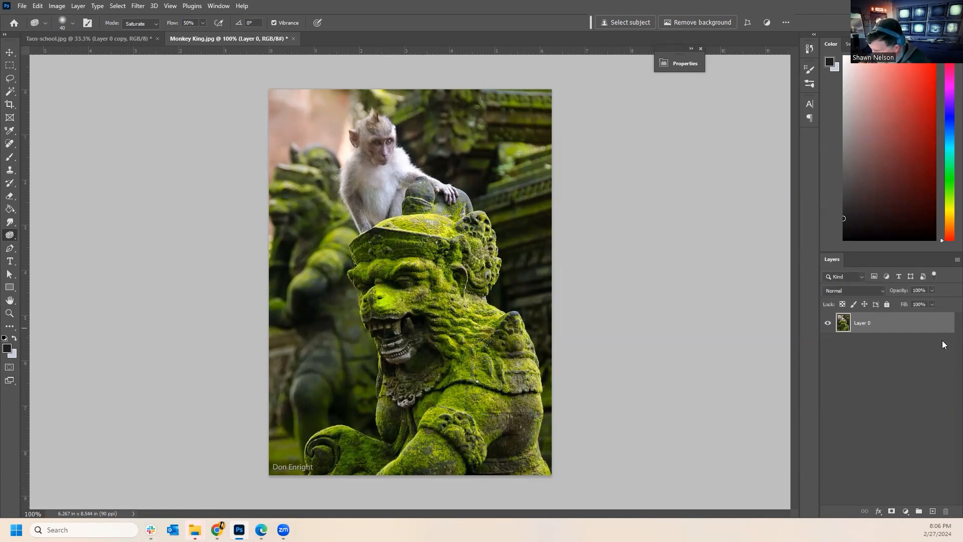
pyautogui.moveTo(380, 311)
pyautogui.mouseDown()
pyautogui.moveTo(384, 305)
pyautogui.moveTo(377, 294)
pyautogui.moveTo(368, 303)
pyautogui.moveTo(434, 292)
pyautogui.moveTo(397, 340)
pyautogui.mouseUp()
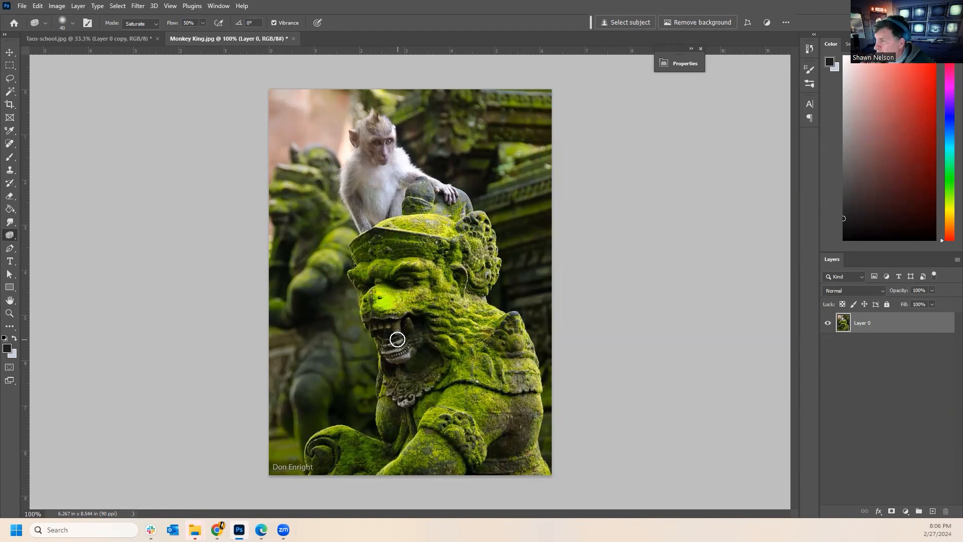
# Undo the extra sponging on the statue's nose, keep the layer unlocked and return the Sponge to Saturate mode.
pyautogui.click(153, 24)
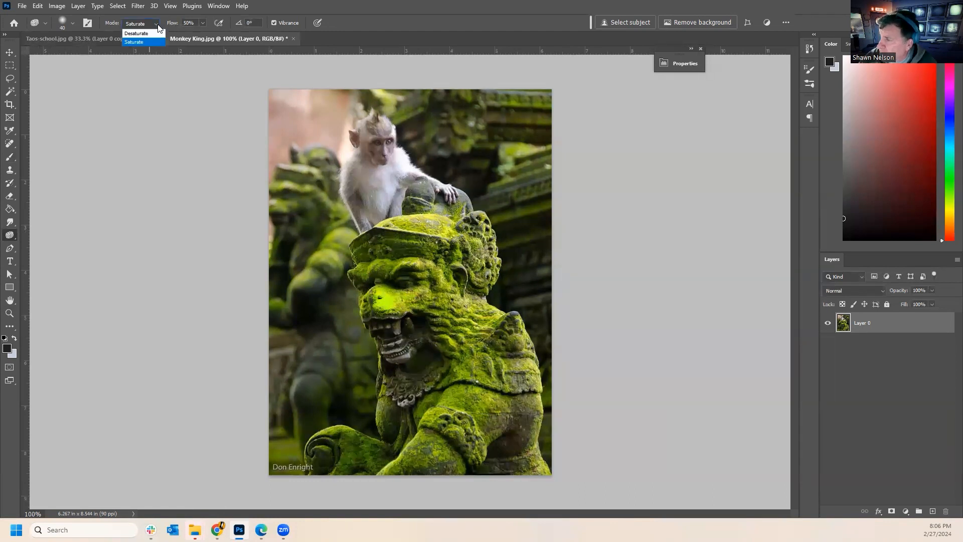
pyautogui.click(155, 34)
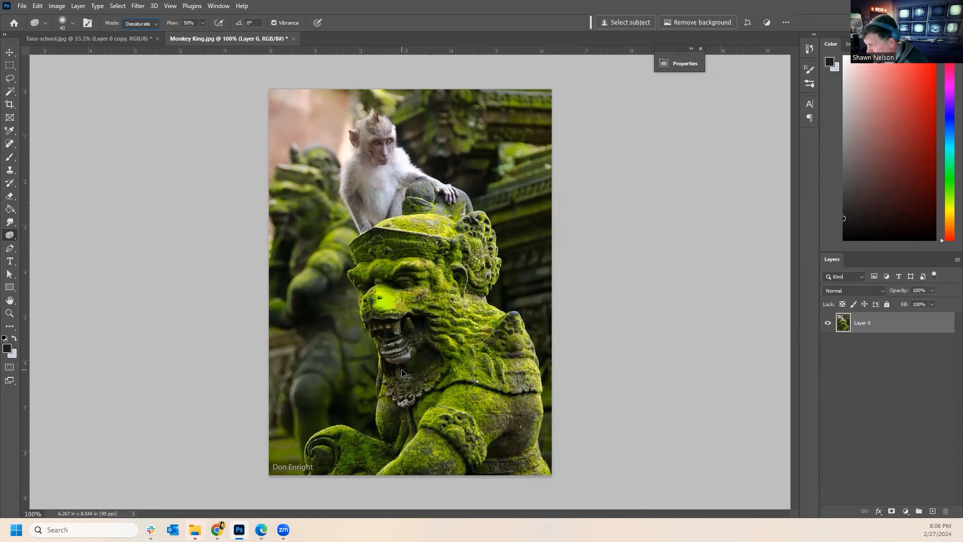
pyautogui.hotkey('ctrl', 'z')
pyautogui.click(944, 322)
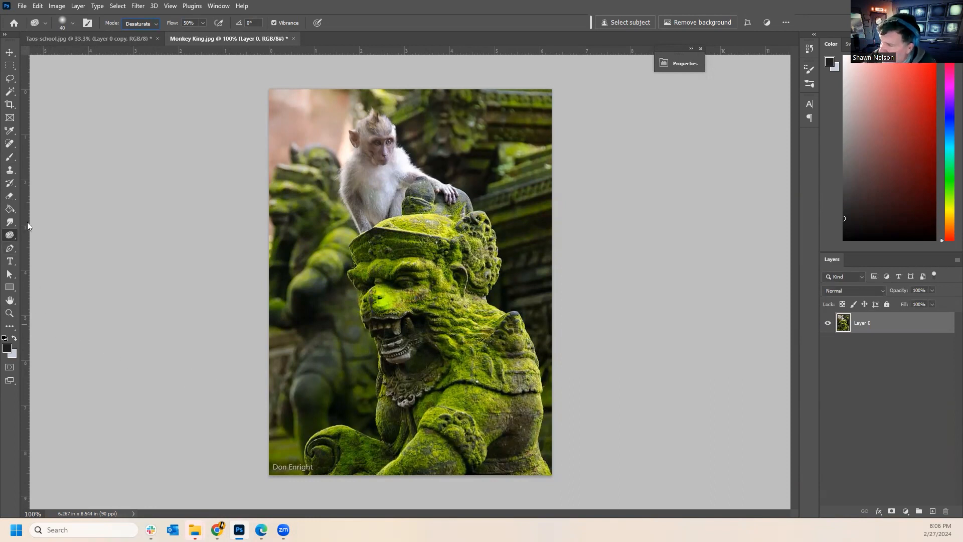
pyautogui.click(156, 23)
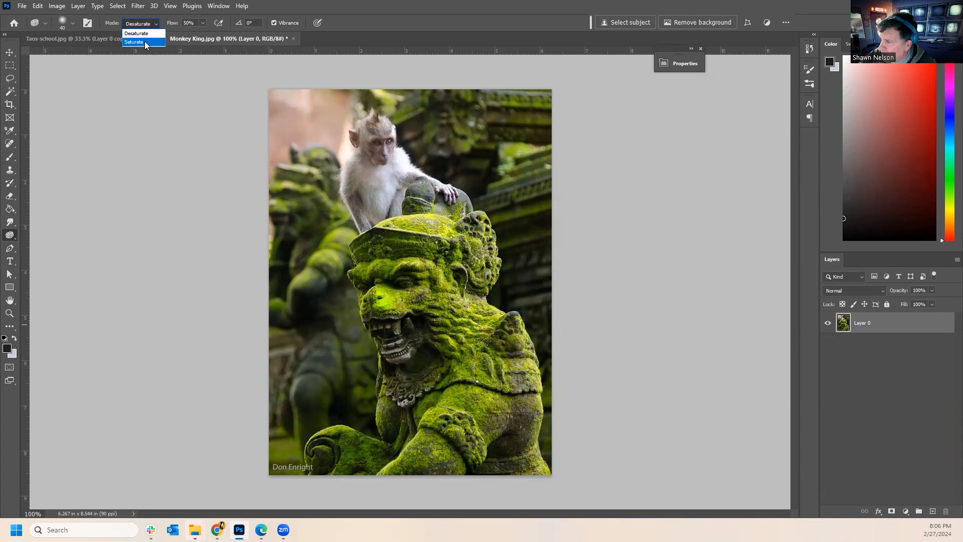
pyautogui.click(145, 44)
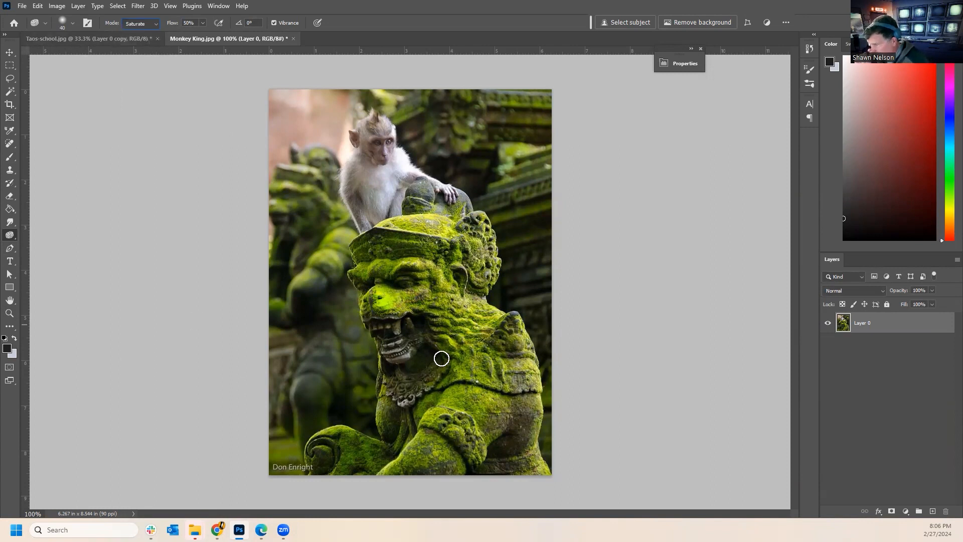
# Saturate the greens around the lower background statue and the mossy stonework beside the main statue's head.
pyautogui.moveTo(304, 386)
pyautogui.mouseDown()
pyautogui.moveTo(328, 399)
pyautogui.moveTo(312, 366)
pyautogui.moveTo(327, 381)
pyautogui.moveTo(317, 359)
pyautogui.moveTo(333, 366)
pyautogui.moveTo(324, 353)
pyautogui.moveTo(327, 400)
pyautogui.moveTo(333, 374)
pyautogui.moveTo(335, 389)
pyautogui.moveTo(299, 376)
pyautogui.moveTo(307, 368)
pyautogui.moveTo(334, 498)
pyautogui.moveTo(327, 408)
pyautogui.moveTo(303, 390)
pyautogui.moveTo(312, 390)
pyautogui.moveTo(309, 376)
pyautogui.moveTo(324, 439)
pyautogui.moveTo(314, 402)
pyautogui.moveTo(304, 478)
pyautogui.moveTo(359, 463)
pyautogui.mouseUp()
pyautogui.moveTo(539, 158)
pyautogui.mouseDown()
pyautogui.moveTo(516, 192)
pyautogui.moveTo(555, 187)
pyautogui.moveTo(520, 197)
pyautogui.moveTo(539, 189)
pyautogui.moveTo(562, 248)
pyautogui.mouseUp()
# Desaturate the statue's nose with the Sponge in Desaturate mode at 78% flow and pen pressure controlling size.
pyautogui.click(143, 24)
pyautogui.click(143, 34)
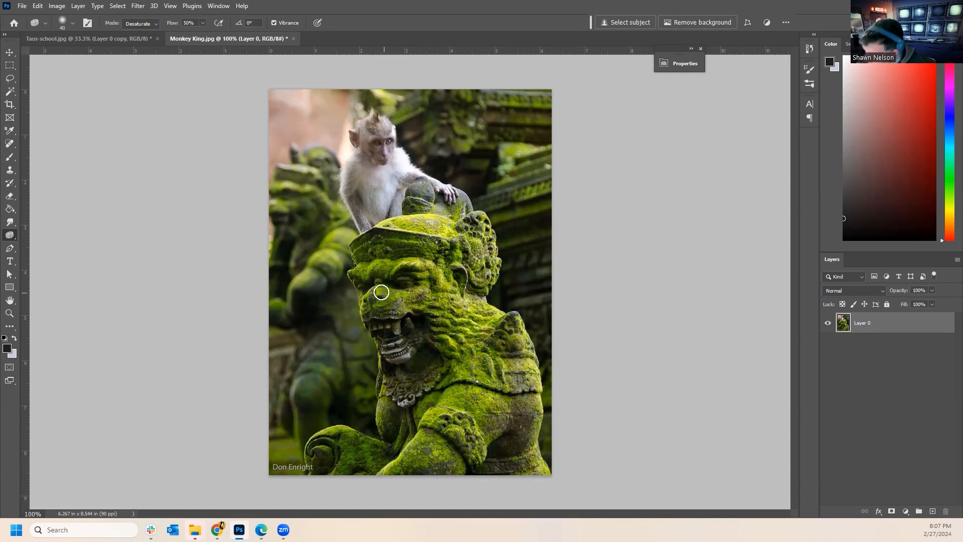
pyautogui.moveTo(206, 33); pyautogui.dragTo(216, 35)
pyautogui.click(317, 22)
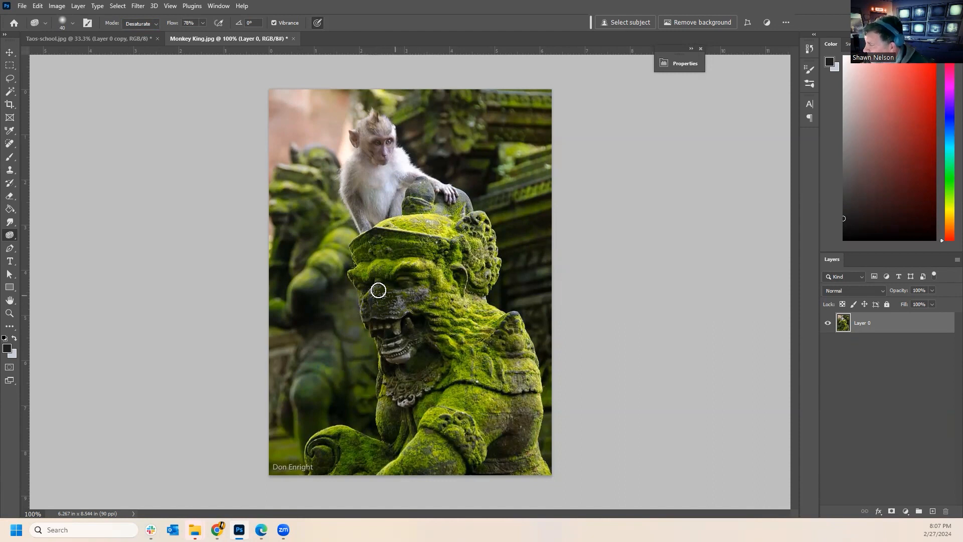
# Turn off Scrubby Zoom while enlarging the statue's face to 200%.
pyautogui.click(9, 313)
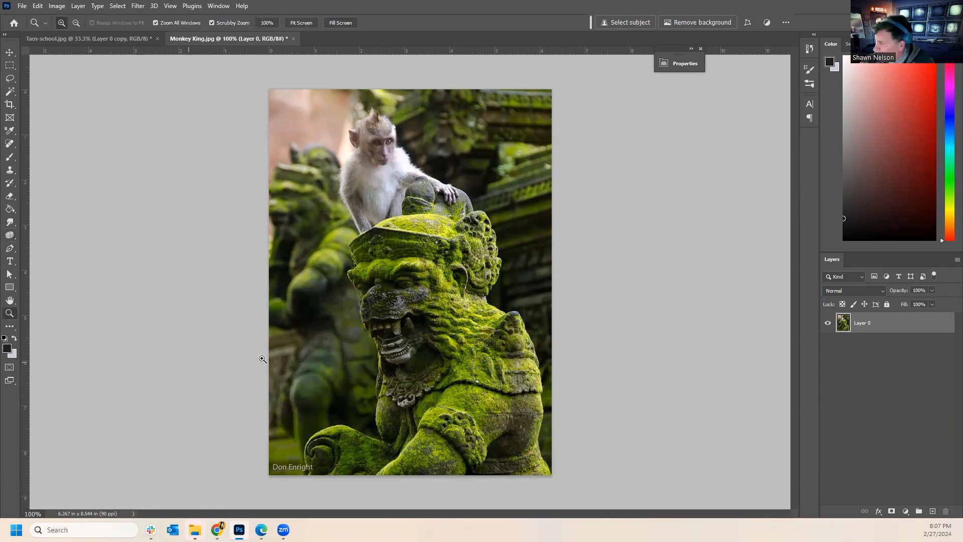
pyautogui.click(382, 312)
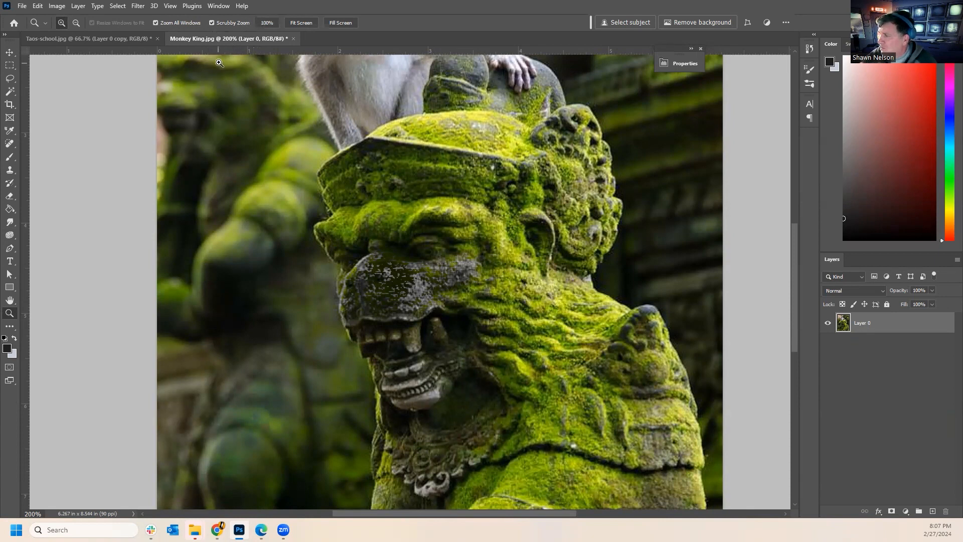
pyautogui.click(212, 23)
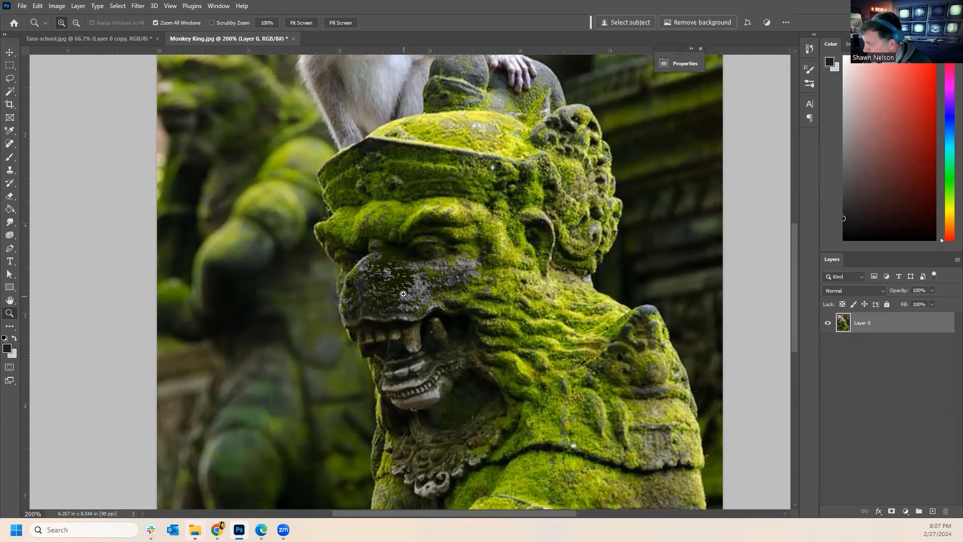
pyautogui.press('b')
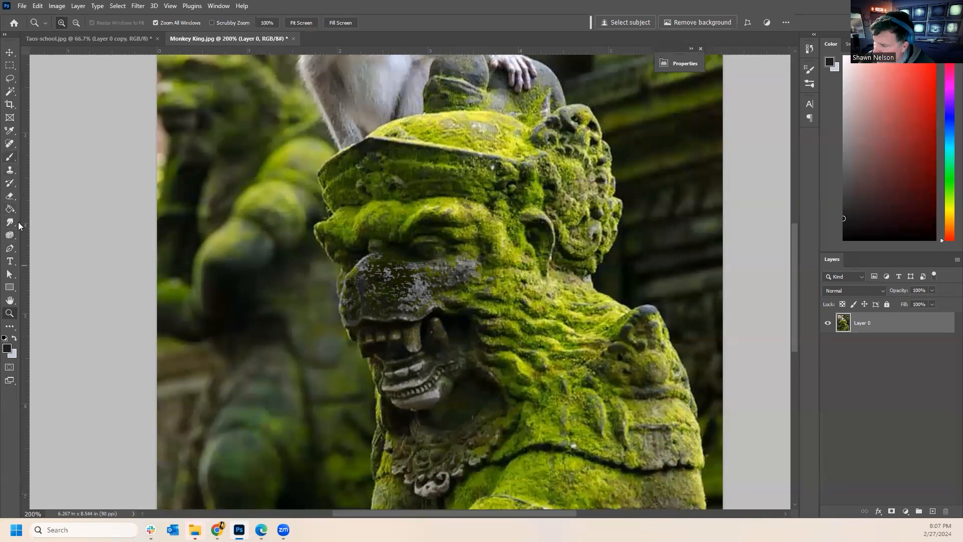
# Raise the Sponge's flow to 100% and desaturate the statue's nose further.
pyautogui.click(10, 236)
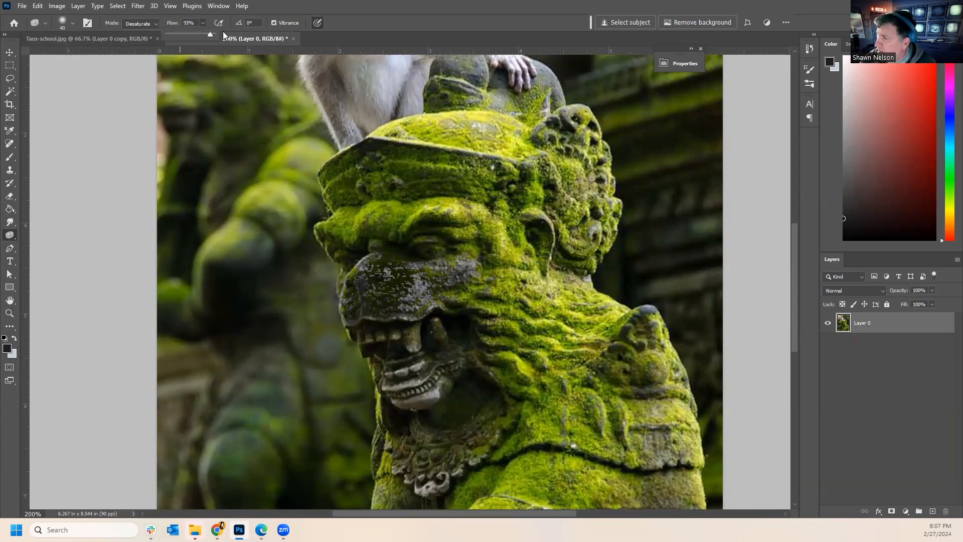
pyautogui.click(402, 291)
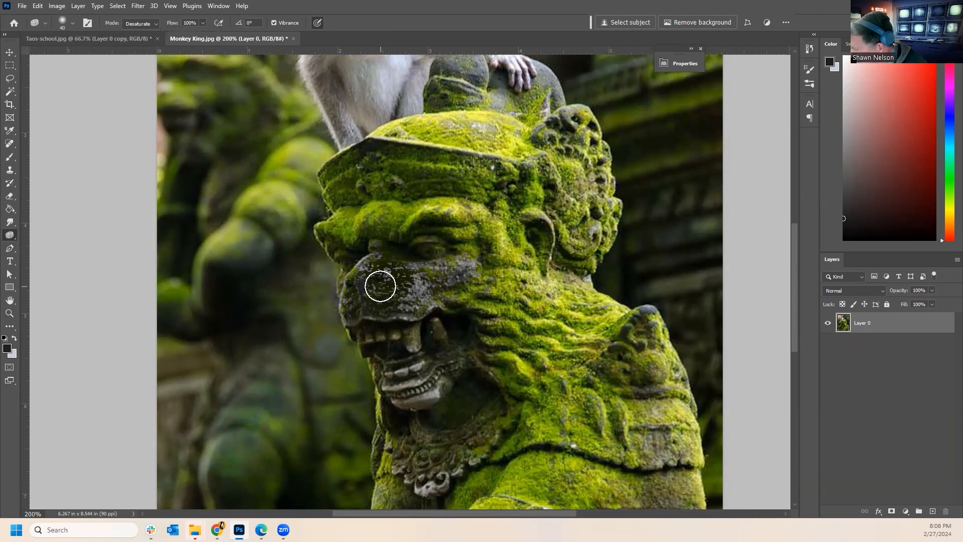
pyautogui.moveTo(400, 281)
pyautogui.mouseDown()
pyautogui.moveTo(377, 286)
pyautogui.moveTo(396, 234)
pyautogui.moveTo(385, 213)
pyautogui.moveTo(463, 203)
pyautogui.mouseUp()
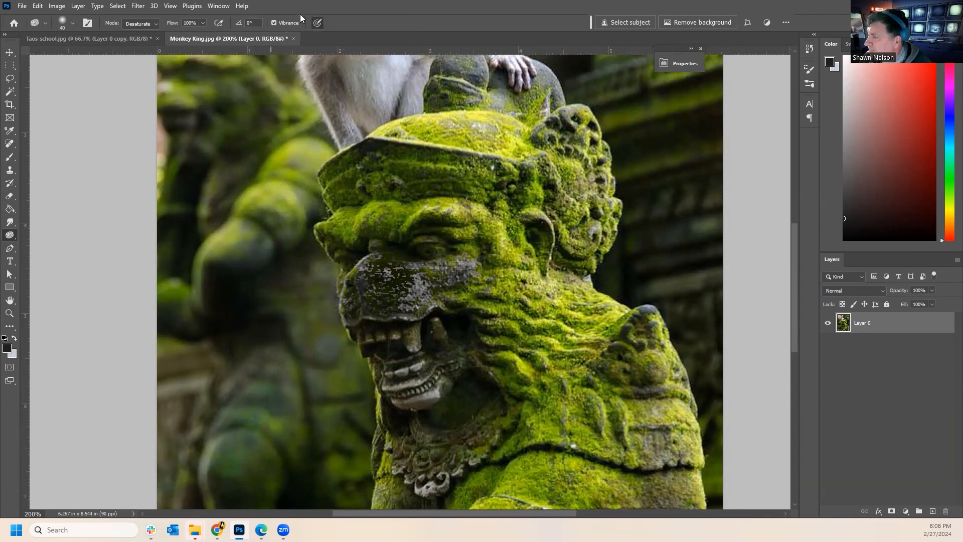
# Disable Vibrance for the Sponge and desaturate the statue's nose and cheek.
pyautogui.click(274, 23)
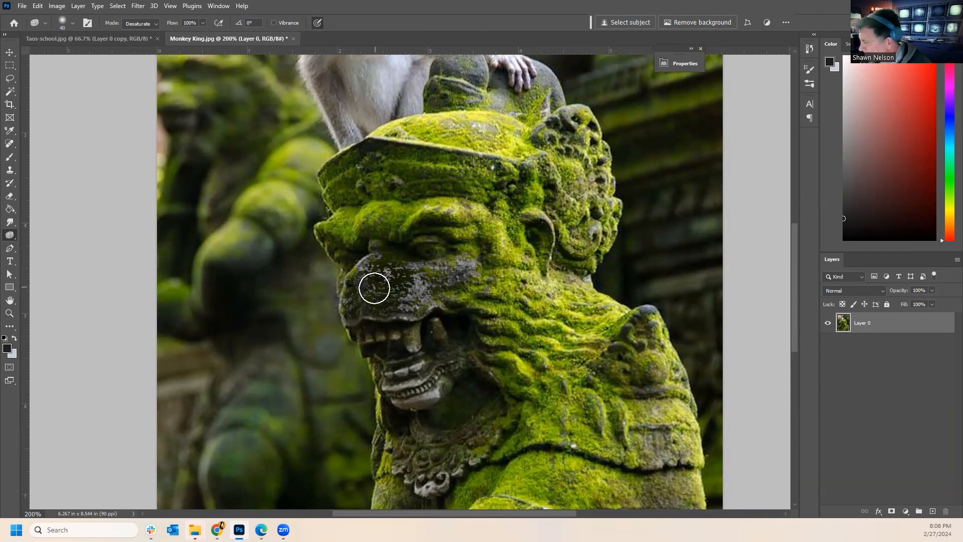
pyautogui.moveTo(399, 291)
pyautogui.mouseDown()
pyautogui.moveTo(425, 277)
pyautogui.moveTo(379, 297)
pyautogui.moveTo(451, 294)
pyautogui.moveTo(501, 306)
pyautogui.moveTo(455, 293)
pyautogui.moveTo(509, 332)
pyautogui.moveTo(456, 297)
pyautogui.moveTo(504, 338)
pyautogui.moveTo(457, 291)
pyautogui.moveTo(498, 324)
pyautogui.moveTo(493, 293)
pyautogui.moveTo(473, 276)
pyautogui.moveTo(484, 309)
pyautogui.moveTo(500, 309)
pyautogui.moveTo(488, 262)
pyautogui.moveTo(508, 304)
pyautogui.moveTo(475, 241)
pyautogui.moveTo(374, 229)
pyautogui.moveTo(442, 226)
pyautogui.moveTo(366, 232)
pyautogui.moveTo(441, 211)
pyautogui.moveTo(389, 233)
pyautogui.moveTo(417, 200)
pyautogui.moveTo(443, 215)
pyautogui.moveTo(384, 219)
pyautogui.moveTo(501, 225)
pyautogui.moveTo(400, 219)
pyautogui.moveTo(443, 177)
pyautogui.moveTo(481, 273)
pyautogui.moveTo(459, 225)
pyautogui.moveTo(435, 260)
pyautogui.moveTo(381, 273)
pyautogui.moveTo(416, 276)
pyautogui.moveTo(360, 285)
pyautogui.moveTo(396, 293)
pyautogui.moveTo(391, 308)
pyautogui.moveTo(402, 278)
pyautogui.moveTo(394, 274)
pyautogui.moveTo(390, 299)
pyautogui.moveTo(508, 287)
pyautogui.moveTo(498, 201)
pyautogui.moveTo(519, 279)
pyautogui.moveTo(495, 184)
pyautogui.moveTo(528, 228)
pyautogui.moveTo(524, 184)
pyautogui.moveTo(544, 269)
pyautogui.moveTo(526, 364)
pyautogui.moveTo(542, 376)
pyautogui.moveTo(544, 354)
pyautogui.moveTo(553, 402)
pyautogui.moveTo(581, 344)
pyautogui.moveTo(549, 316)
pyautogui.moveTo(520, 349)
pyautogui.mouseUp()
# Enlarge the Sponge brush to 125 px and desaturate the statue's face, brow and headband.
pyautogui.press(']')
pyautogui.press(']')
pyautogui.press(']')
pyautogui.press(']')
pyautogui.press(']')
pyautogui.press(']')
pyautogui.press(']')
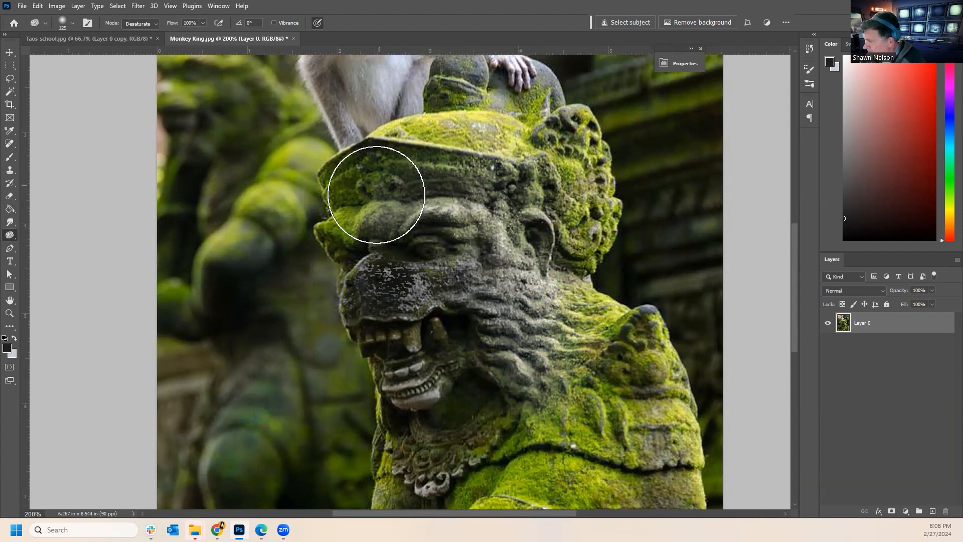
pyautogui.moveTo(357, 206)
pyautogui.mouseDown()
pyautogui.moveTo(335, 233)
pyautogui.moveTo(356, 205)
pyautogui.moveTo(340, 193)
pyautogui.moveTo(371, 199)
pyautogui.moveTo(364, 170)
pyautogui.moveTo(346, 208)
pyautogui.moveTo(427, 158)
pyautogui.moveTo(482, 177)
pyautogui.moveTo(490, 220)
pyautogui.moveTo(374, 290)
pyautogui.moveTo(359, 286)
pyautogui.moveTo(357, 273)
pyautogui.moveTo(364, 284)
pyautogui.moveTo(331, 297)
pyautogui.moveTo(362, 275)
pyautogui.moveTo(342, 327)
pyautogui.moveTo(373, 270)
pyautogui.moveTo(450, 270)
pyautogui.moveTo(384, 273)
pyautogui.moveTo(508, 252)
pyautogui.moveTo(468, 255)
pyautogui.moveTo(452, 395)
pyautogui.moveTo(443, 361)
pyautogui.moveTo(444, 386)
pyautogui.moveTo(411, 418)
pyautogui.moveTo(492, 325)
pyautogui.moveTo(449, 306)
pyautogui.moveTo(404, 376)
pyautogui.moveTo(446, 275)
pyautogui.moveTo(492, 278)
pyautogui.moveTo(507, 173)
pyautogui.moveTo(465, 153)
pyautogui.moveTo(473, 171)
pyautogui.moveTo(485, 145)
pyautogui.moveTo(453, 158)
pyautogui.moveTo(422, 138)
pyautogui.mouseUp()
# Reduce the Sponge brush to 45 px and desaturate the statue's neck, cap and carved ornament behind the ear.
pyautogui.press('[')
pyautogui.press('[')
pyautogui.press('[')
pyautogui.press('[')
pyautogui.press('[')
pyautogui.press('[')
pyautogui.press('[')
pyautogui.moveTo(593, 331)
pyautogui.mouseDown()
pyautogui.moveTo(625, 304)
pyautogui.moveTo(582, 342)
pyautogui.moveTo(571, 315)
pyautogui.moveTo(603, 312)
pyautogui.moveTo(597, 321)
pyautogui.moveTo(577, 257)
pyautogui.moveTo(582, 295)
pyautogui.moveTo(559, 218)
pyautogui.moveTo(584, 218)
pyautogui.moveTo(596, 250)
pyautogui.moveTo(596, 177)
pyautogui.moveTo(568, 127)
pyautogui.moveTo(593, 241)
pyautogui.moveTo(559, 136)
pyautogui.moveTo(577, 213)
pyautogui.moveTo(521, 358)
pyautogui.moveTo(598, 487)
pyautogui.moveTo(665, 380)
pyautogui.moveTo(602, 440)
pyautogui.mouseUp()
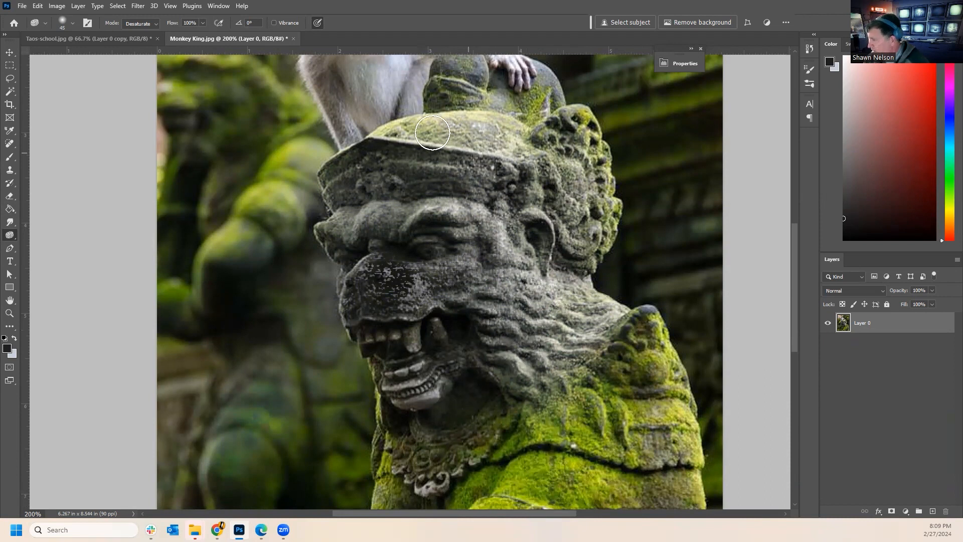
pyautogui.moveTo(406, 141)
pyautogui.mouseDown()
pyautogui.moveTo(339, 152)
pyautogui.moveTo(383, 142)
pyautogui.moveTo(556, 169)
pyautogui.moveTo(585, 158)
pyautogui.moveTo(602, 174)
pyautogui.moveTo(575, 116)
pyautogui.moveTo(603, 215)
pyautogui.moveTo(584, 268)
pyautogui.mouseUp()
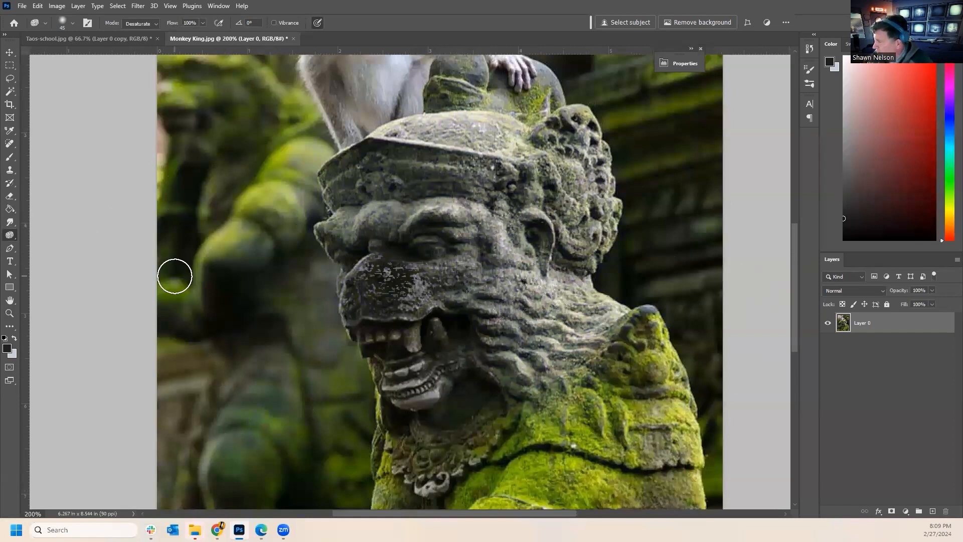
# Look through the Sponge tool's group and its saved tool presets.
pyautogui.rightClick(13, 235)
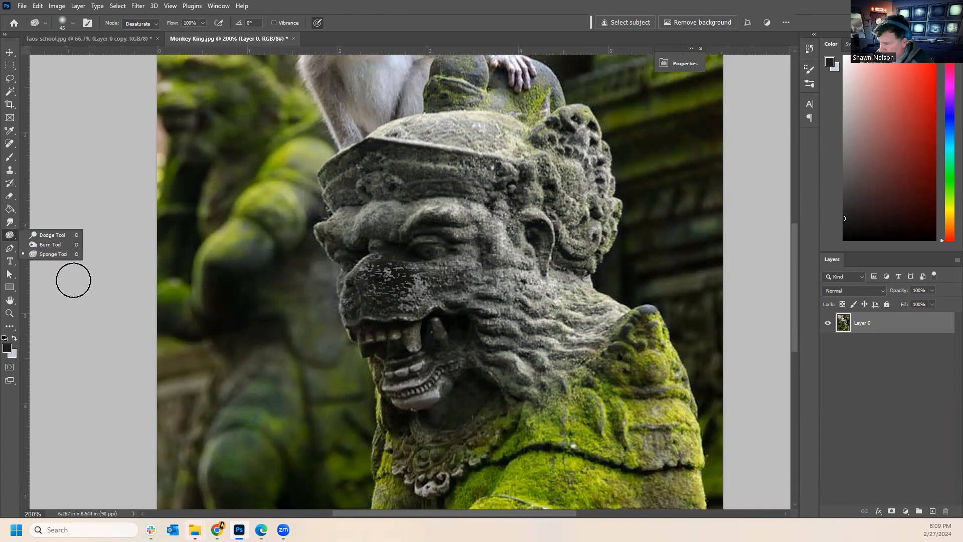
pyautogui.click(76, 253)
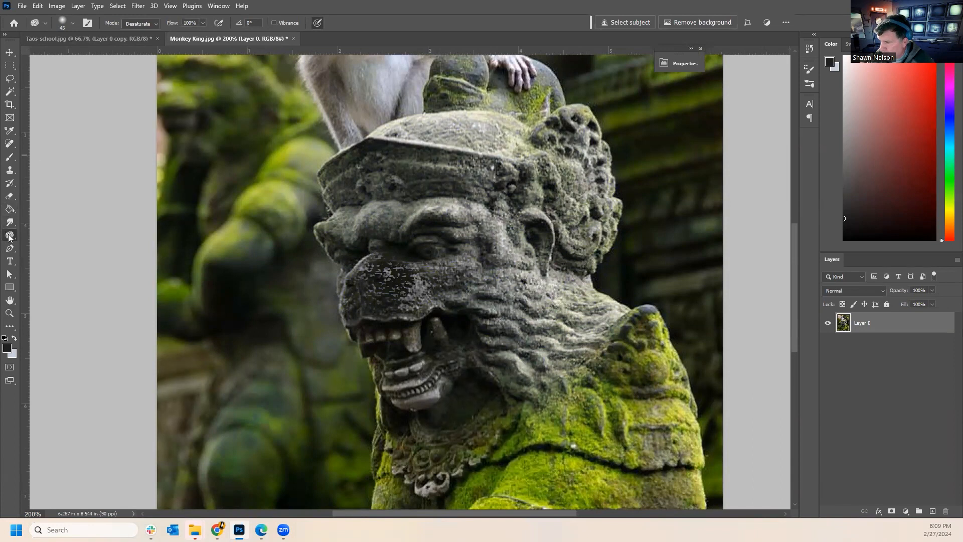
pyautogui.click(664, 63)
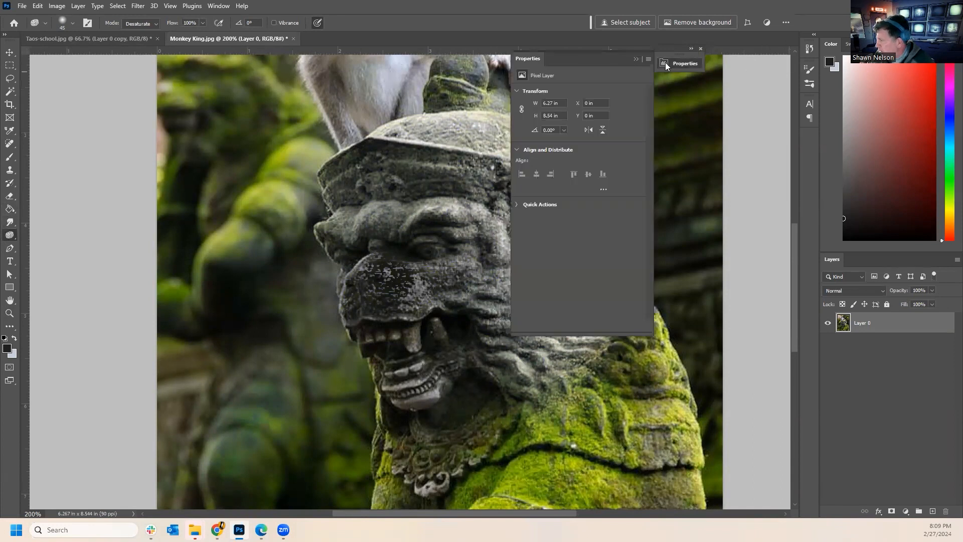
pyautogui.click(685, 64)
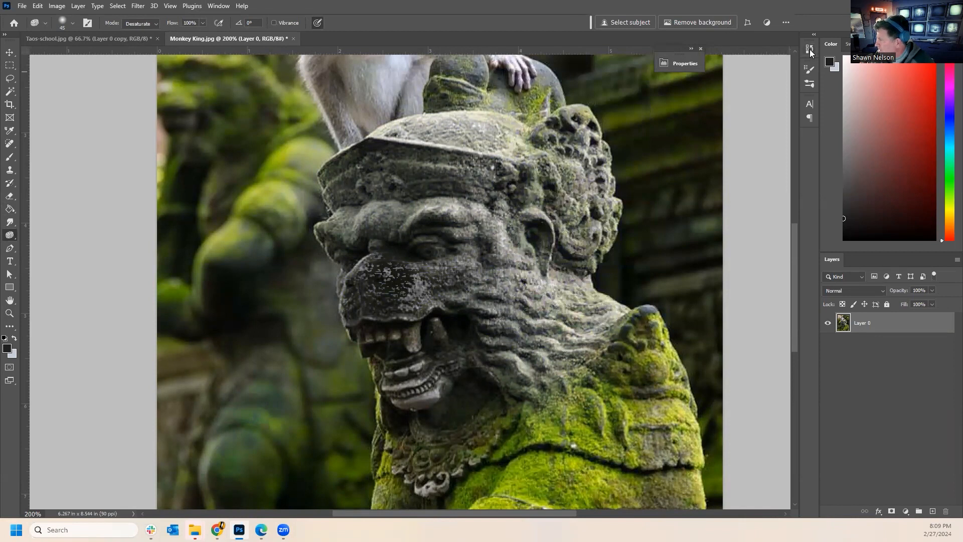
pyautogui.rightClick(12, 235)
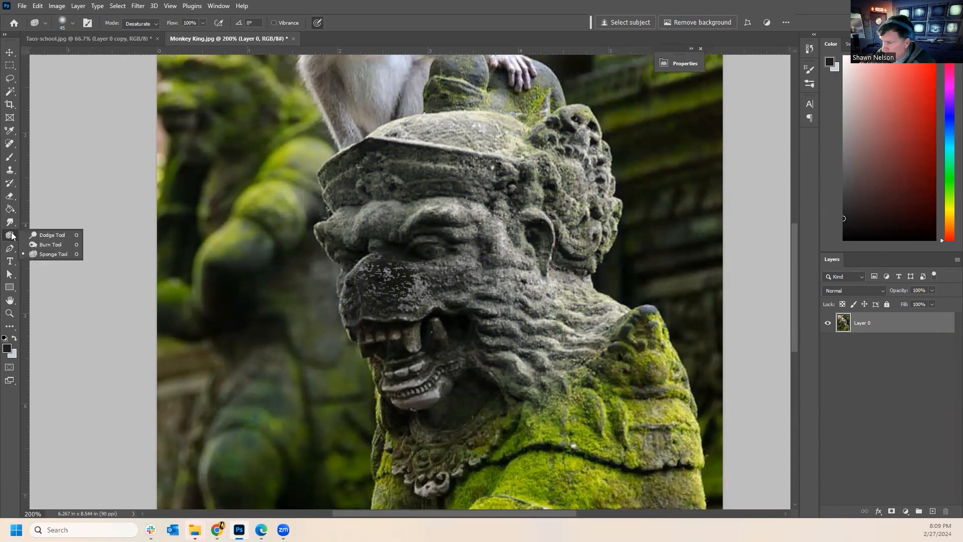
pyautogui.click(77, 253)
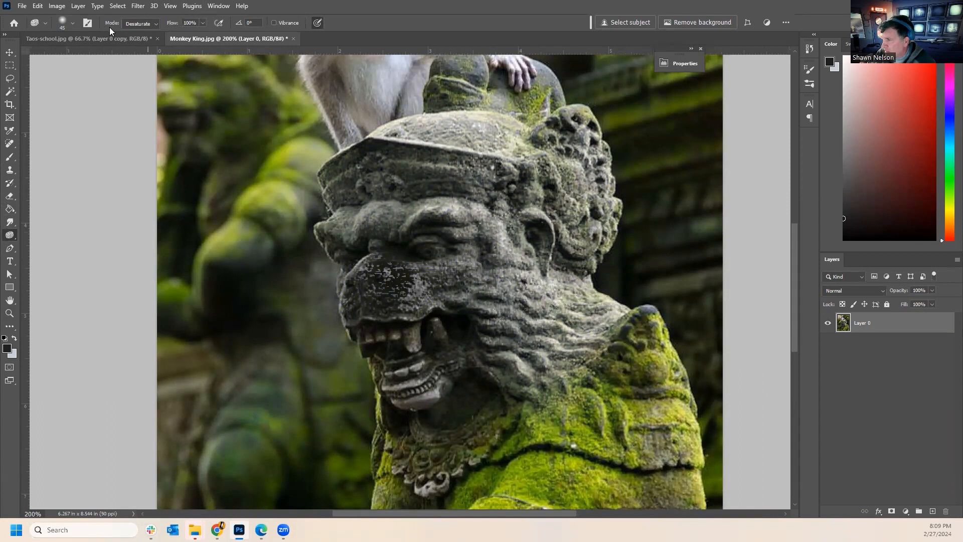
pyautogui.click(43, 24)
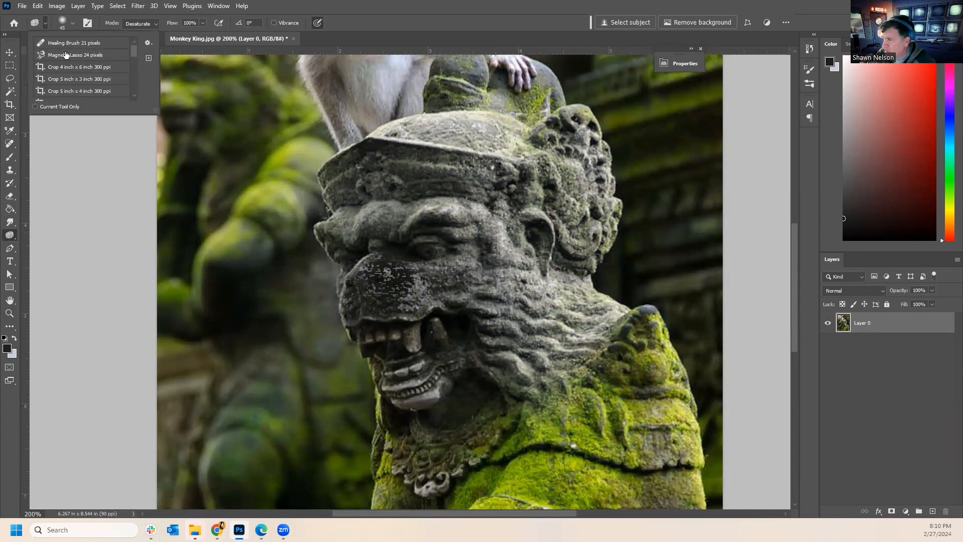
pyautogui.moveTo(135, 50)
pyautogui.mouseDown()
pyautogui.moveTo(137, 93)
pyautogui.moveTo(141, 37)
pyautogui.mouseUp()
pyautogui.doubleClick(385, 2)
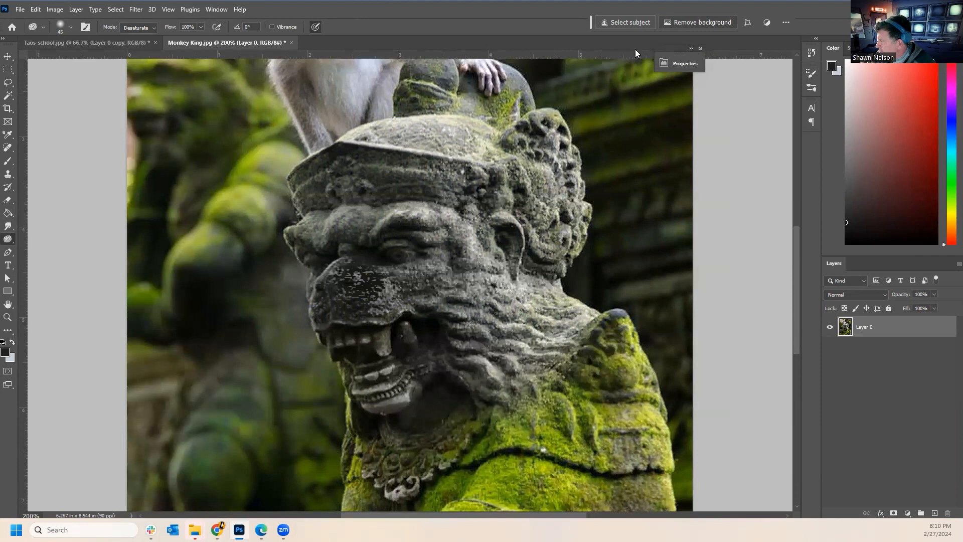
# Examine the pixel layer's transform, alignment and quick action properties.
pyautogui.click(691, 51)
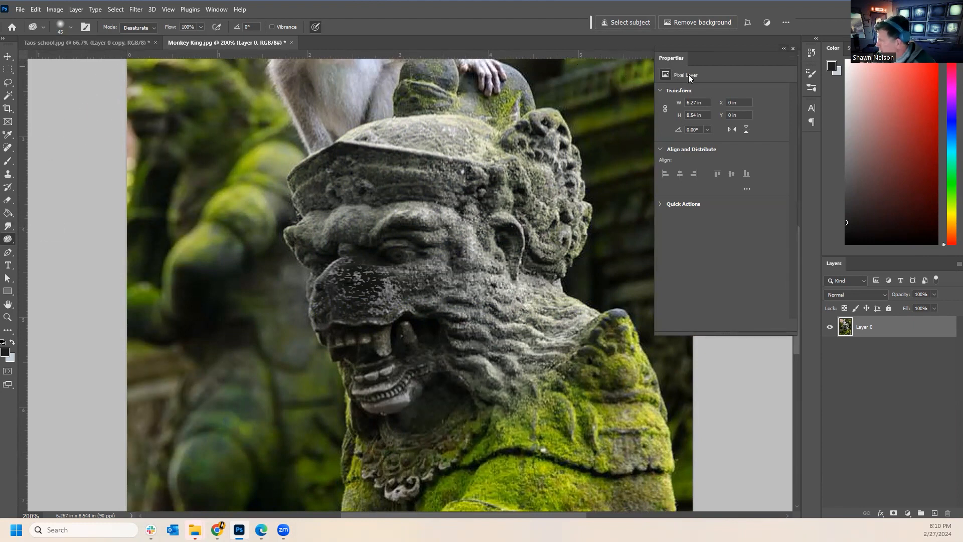
pyautogui.click(659, 91)
pyautogui.click(661, 105)
pyautogui.click(664, 121)
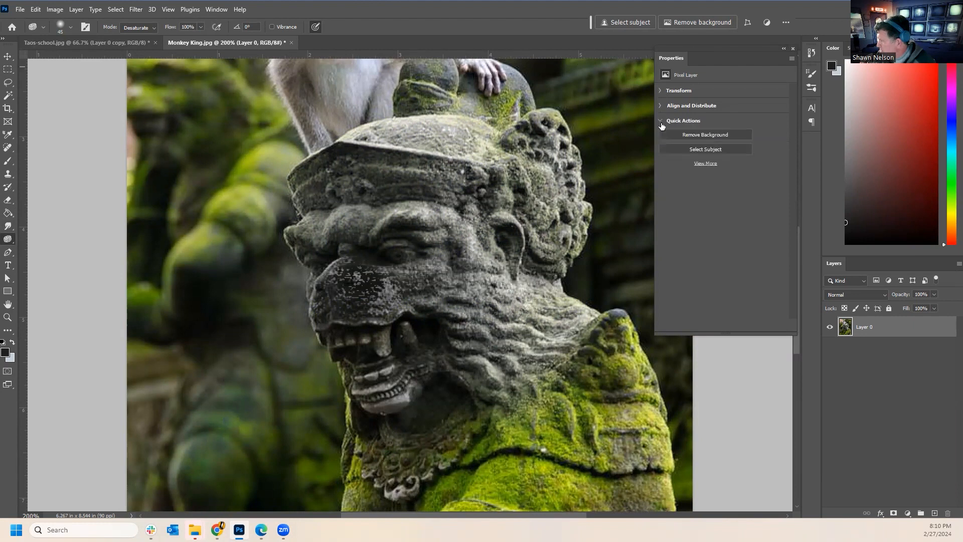
pyautogui.click(662, 122)
pyautogui.doubleClick(789, 57)
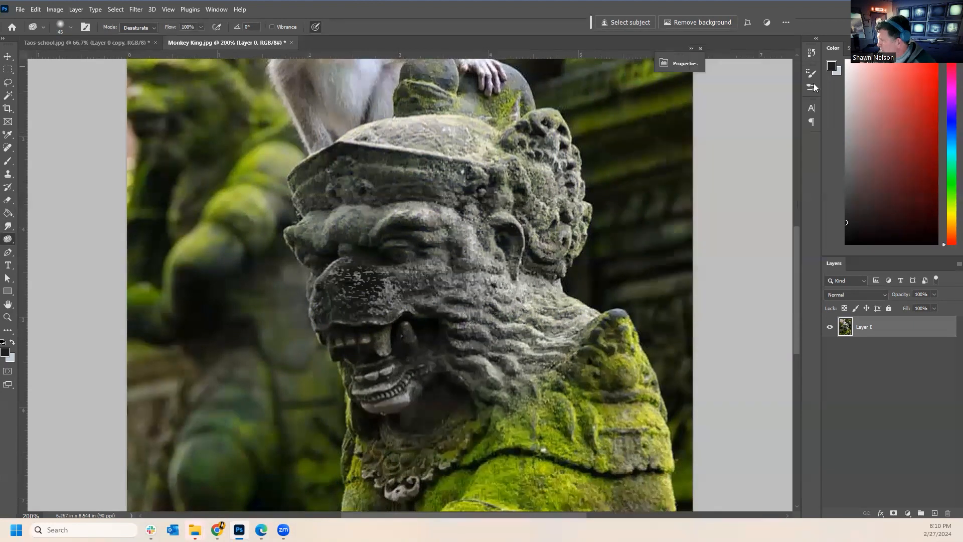
# Review the Sponge's brush tip settings and the available brush preset groups.
pyautogui.click(811, 88)
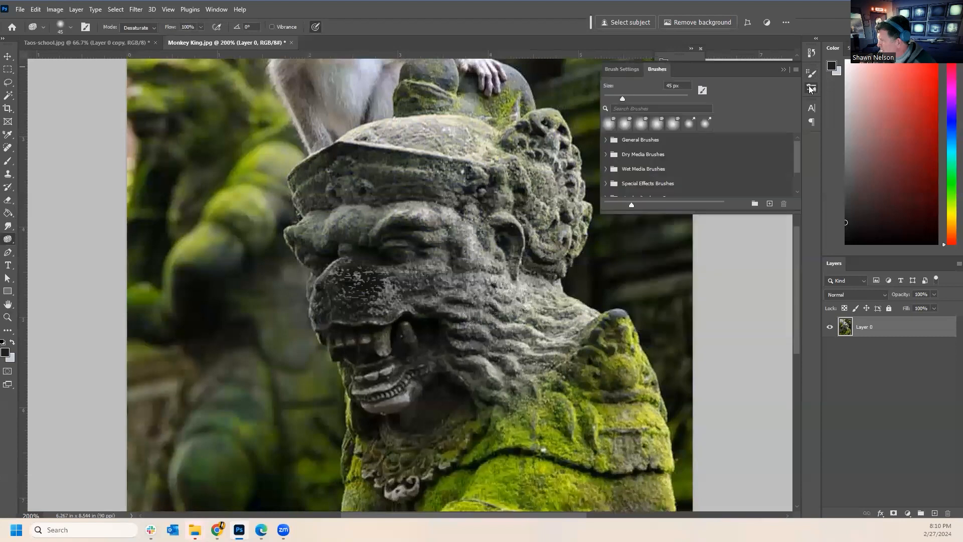
pyautogui.click(814, 115)
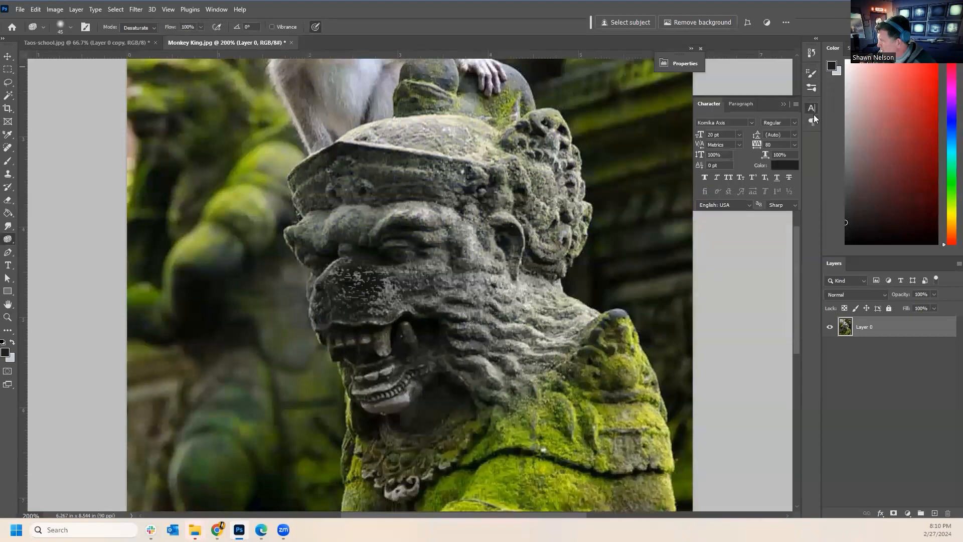
pyautogui.click(813, 88)
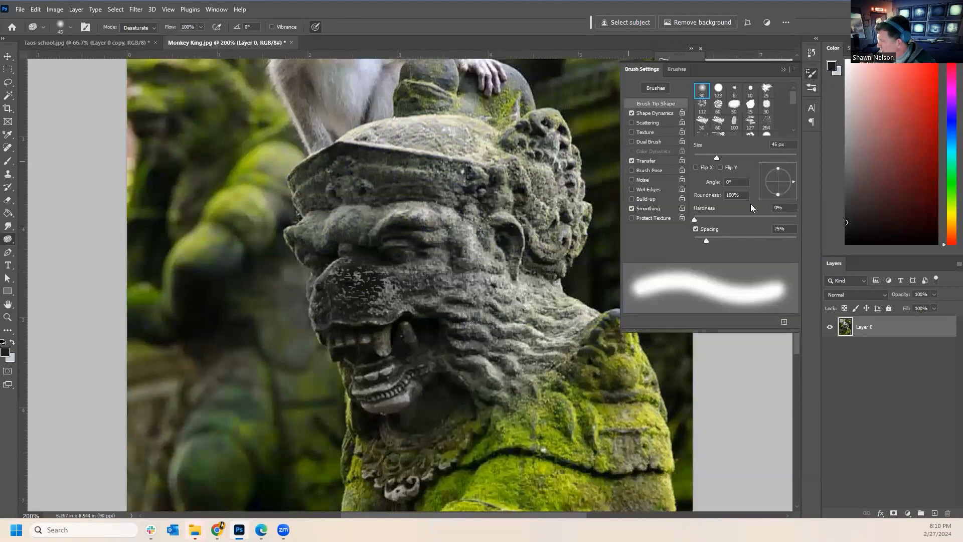
pyautogui.click(680, 69)
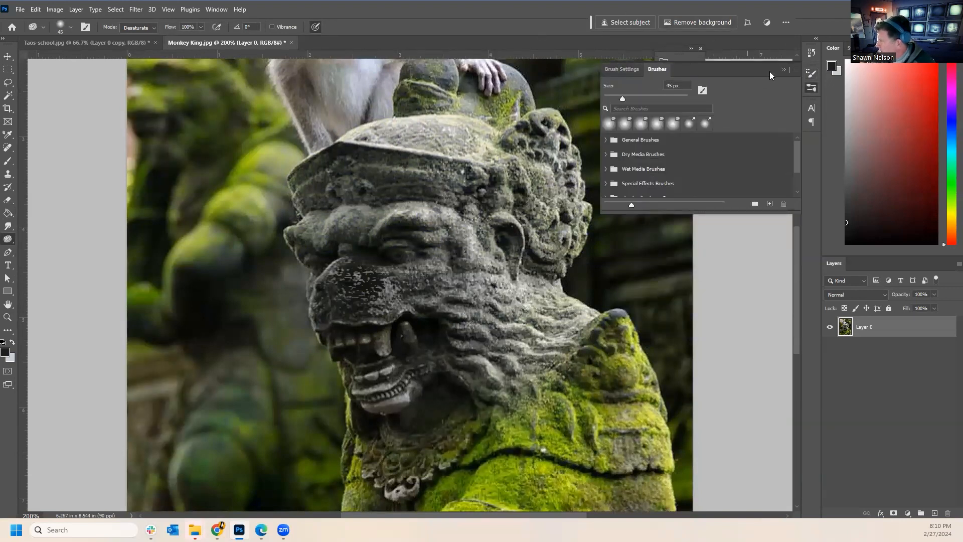
pyautogui.click(784, 70)
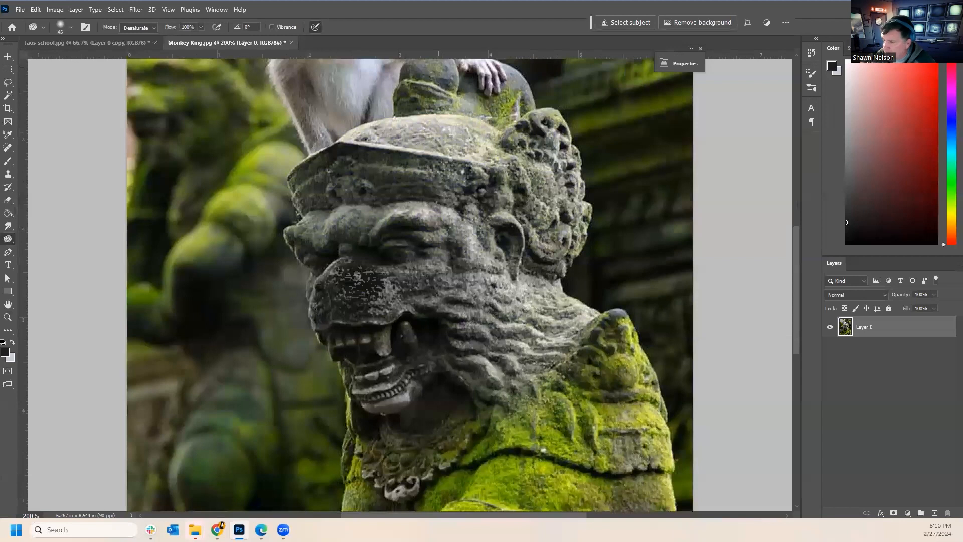
pyautogui.click(8, 240)
pyautogui.click(10, 239)
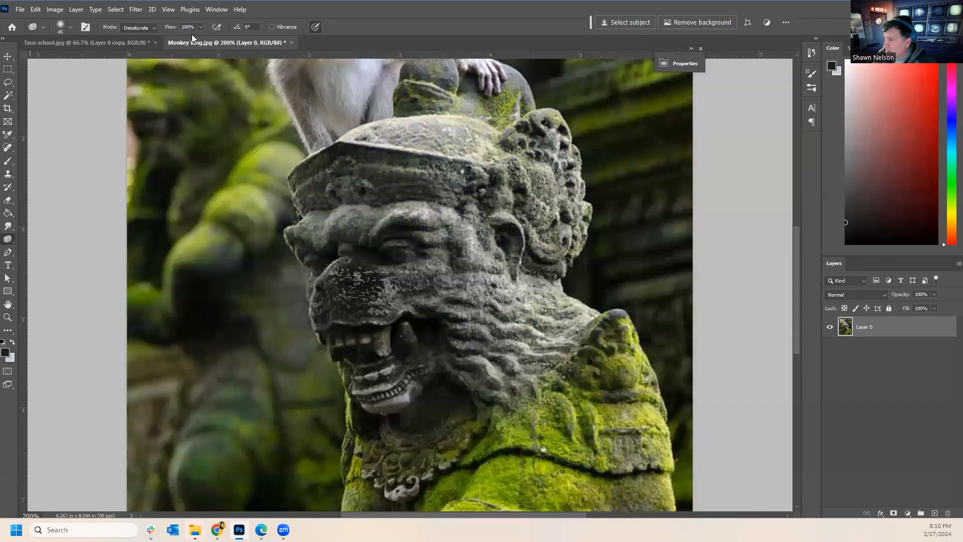
# Show the Tool Presets list and enlarge it to fit all the saved presets.
pyautogui.click(219, 10)
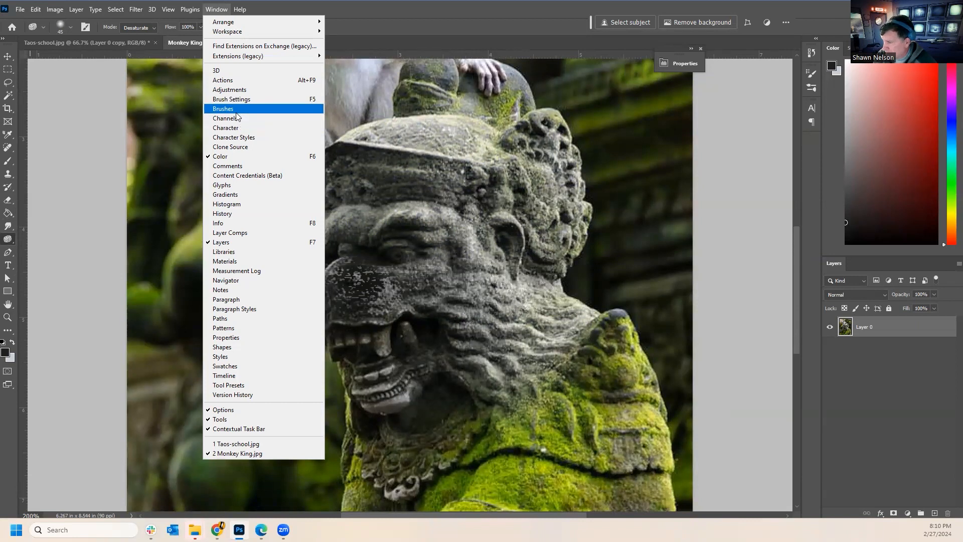
pyautogui.click(226, 386)
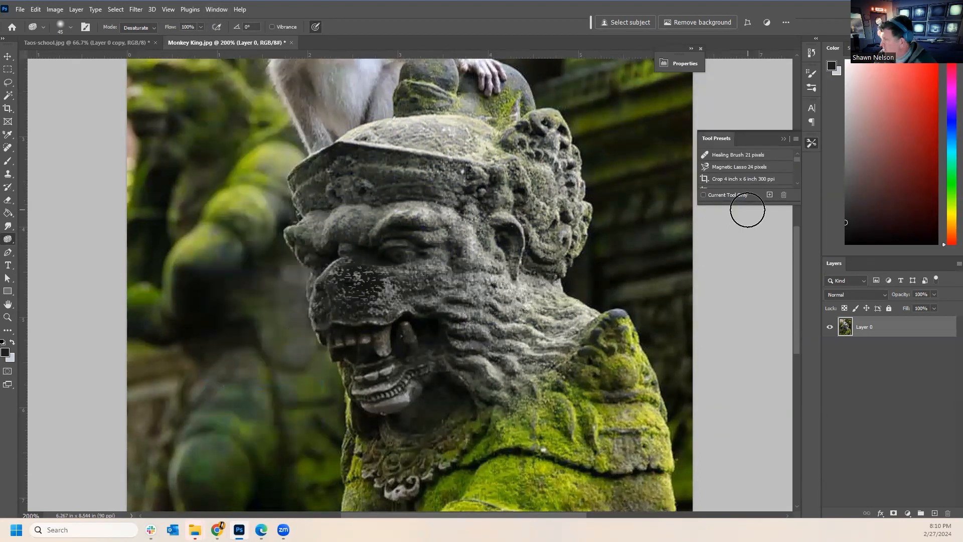
pyautogui.moveTo(754, 280)
pyautogui.mouseDown()
pyautogui.moveTo(764, 471)
pyautogui.moveTo(773, 429)
pyautogui.mouseUp()
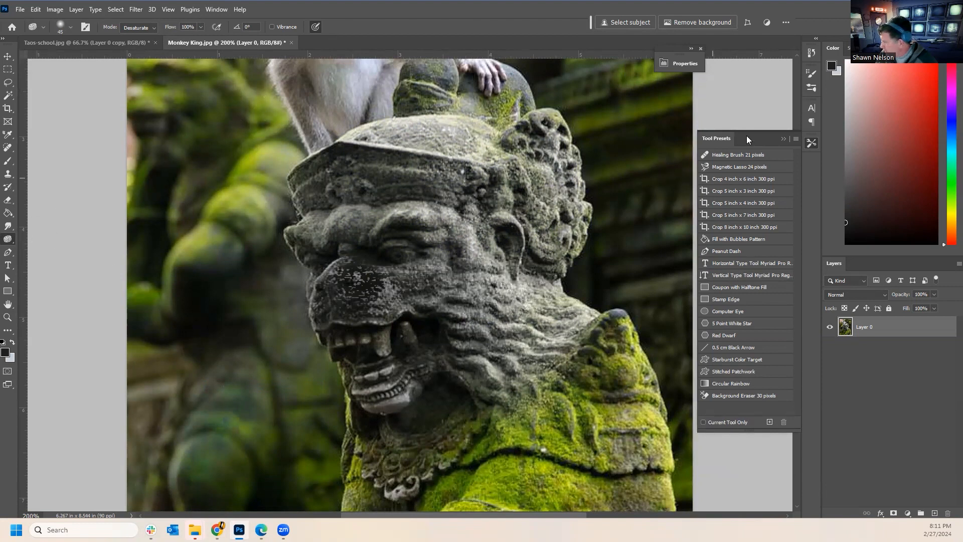
# Load the Healing Brush 21 pixels tool preset, try it on the statue's head, and collapse the preset list.
pyautogui.click(796, 139)
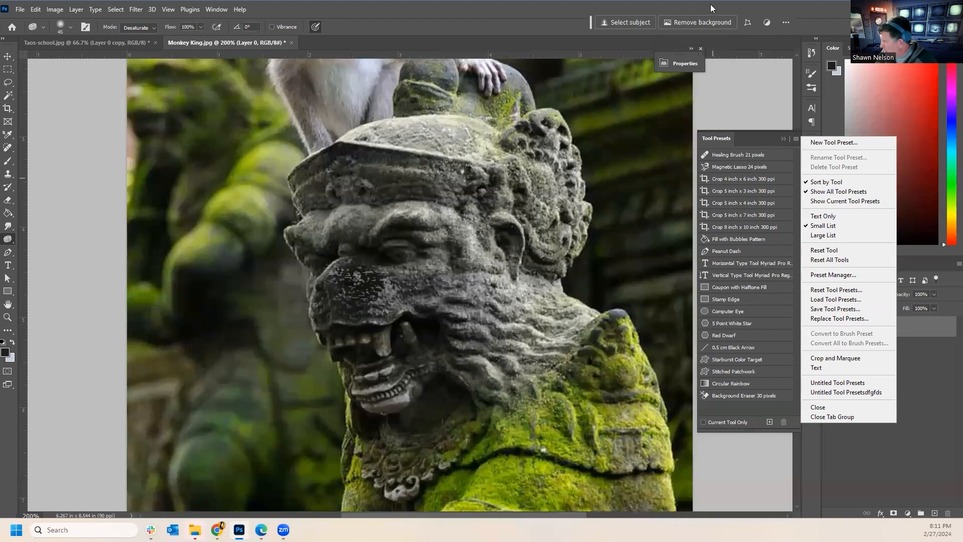
pyautogui.click(762, 155)
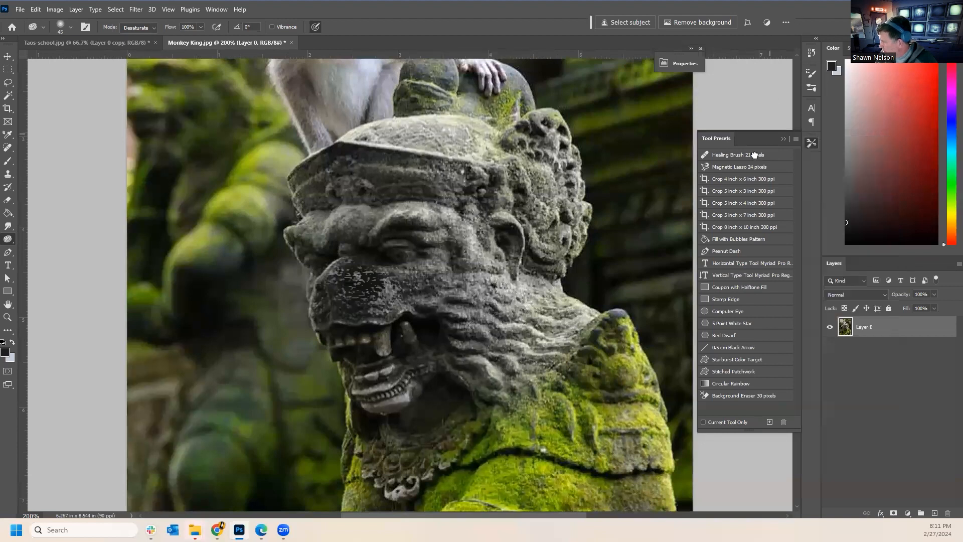
pyautogui.click(755, 155)
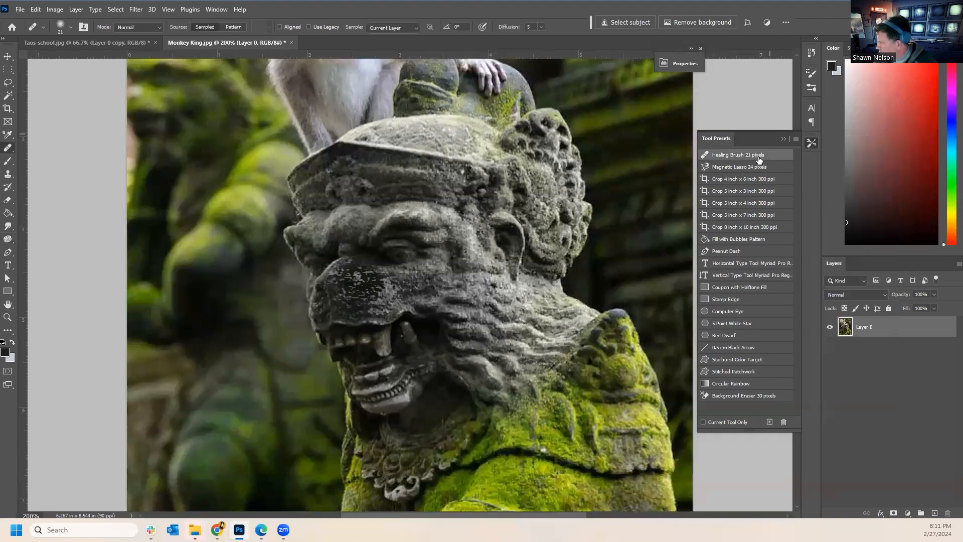
pyautogui.click(496, 189)
pyautogui.click(478, 197)
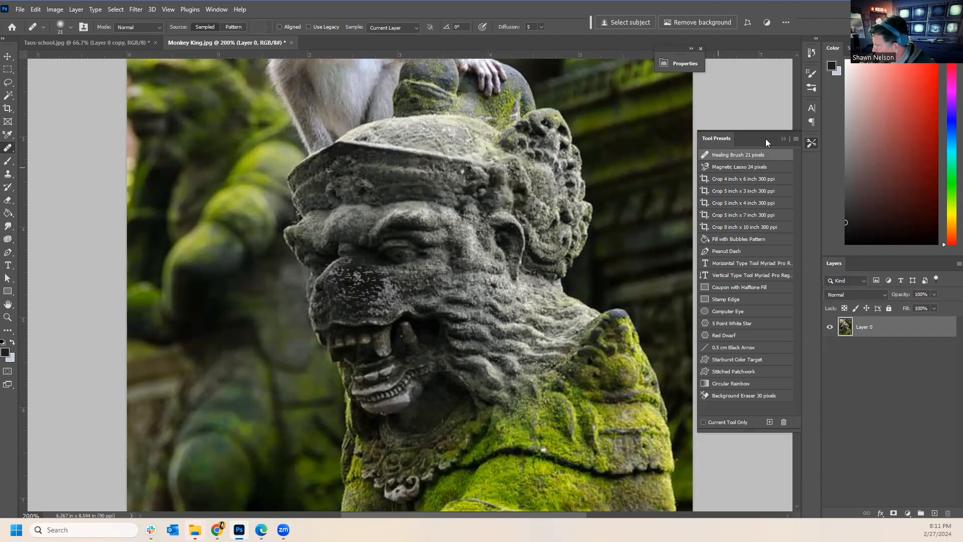
pyautogui.click(784, 140)
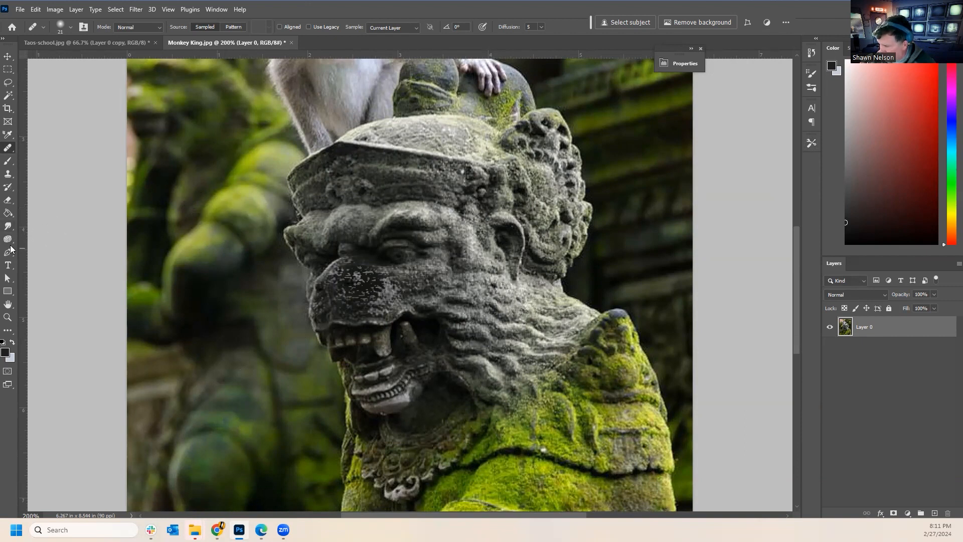
# Try the Healing Brush on the mossy background figure beside the statue.
pyautogui.click(8, 176)
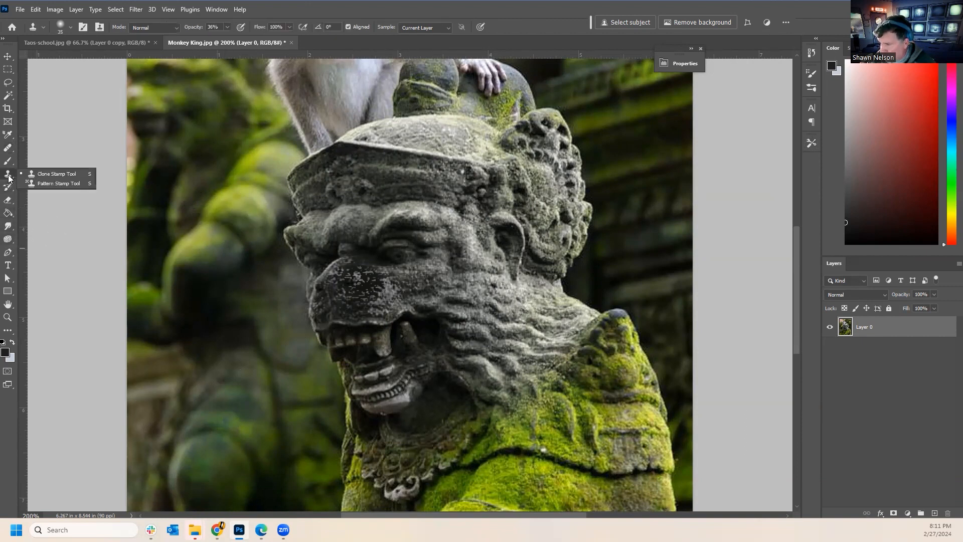
pyautogui.click(8, 164)
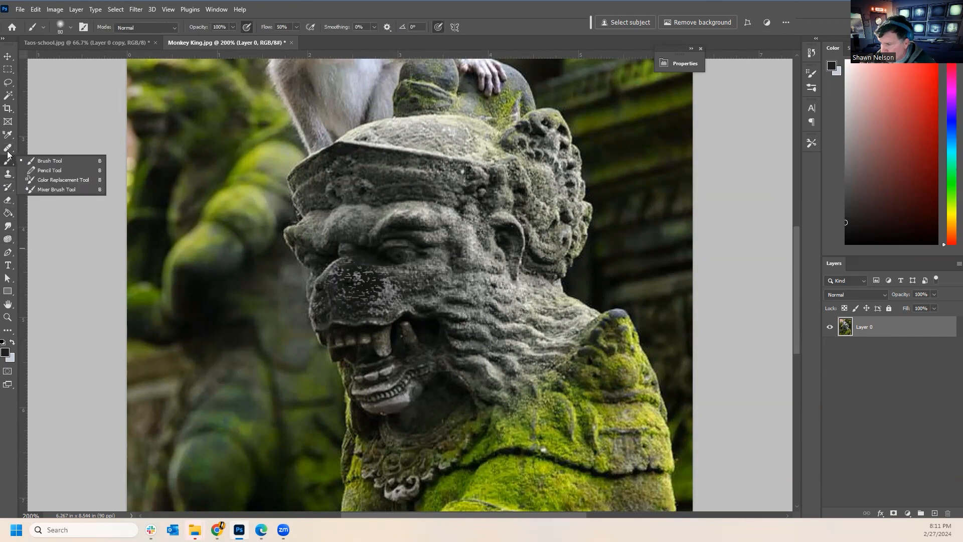
pyautogui.click(8, 149)
pyautogui.click(231, 234)
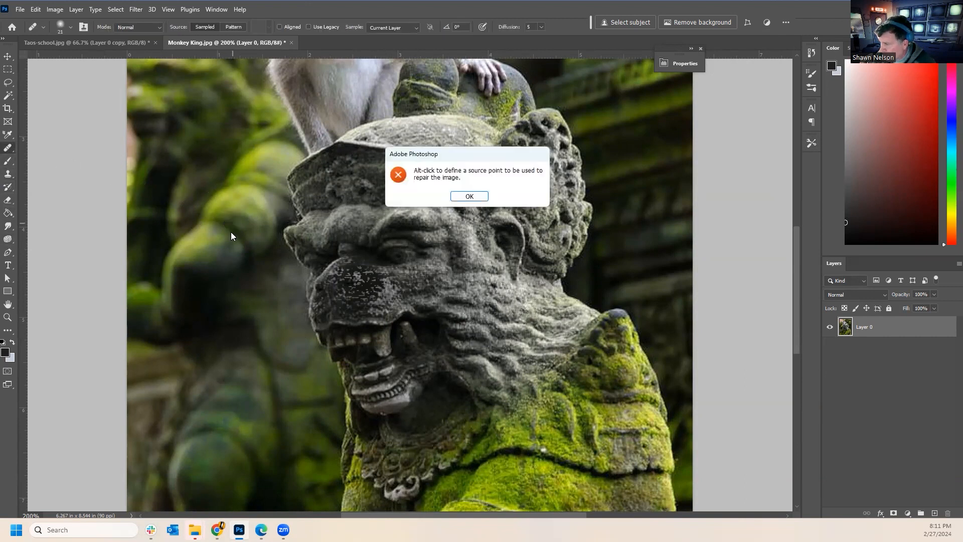
pyautogui.click(468, 197)
# Open the layer commands for Layer 0.
pyautogui.rightClick(880, 326)
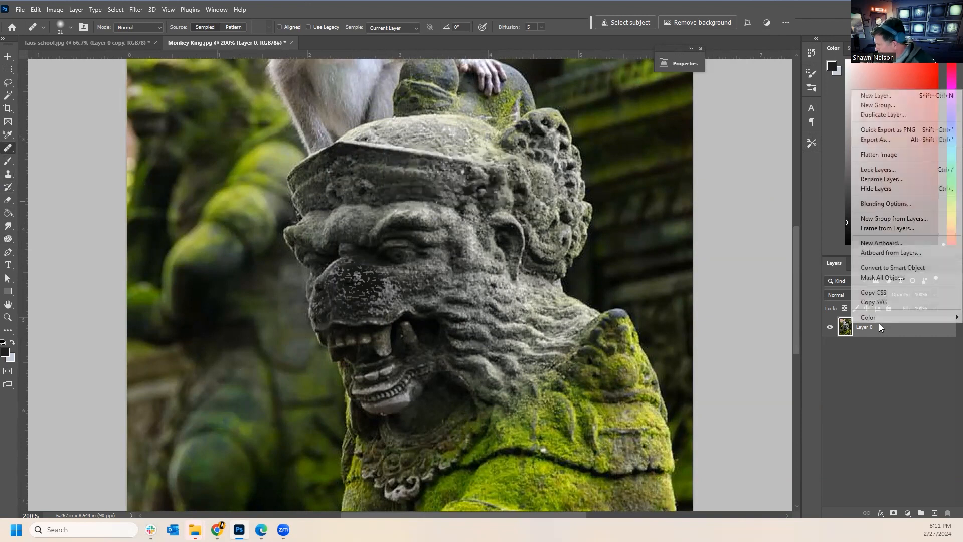
# Create a new blank layer below Layer 0 and try healing the background statue's mossy arm on it.
pyautogui.click(876, 96)
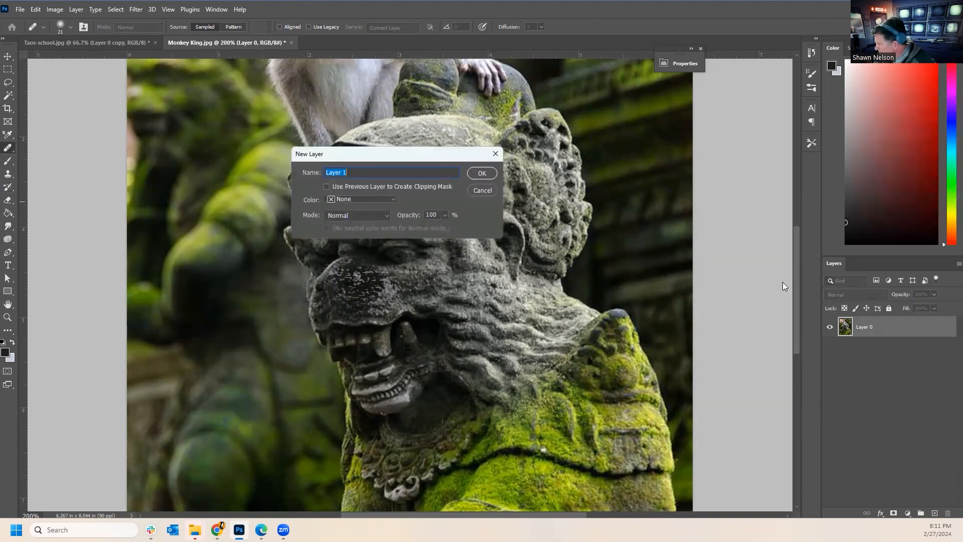
pyautogui.press('Return')
pyautogui.moveTo(883, 327); pyautogui.dragTo(893, 372)
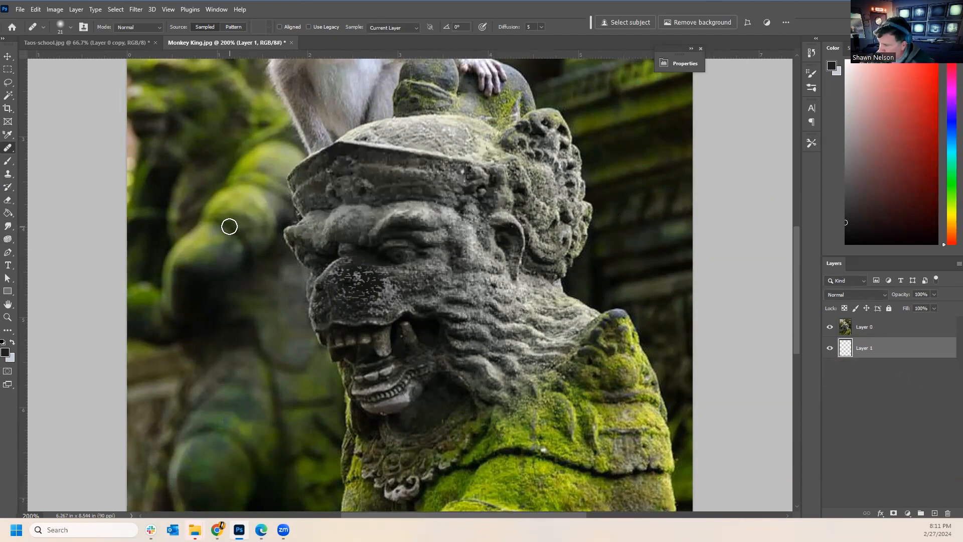
pyautogui.moveTo(226, 225)
pyautogui.mouseDown()
pyautogui.moveTo(219, 220)
pyautogui.moveTo(231, 230)
pyautogui.mouseUp()
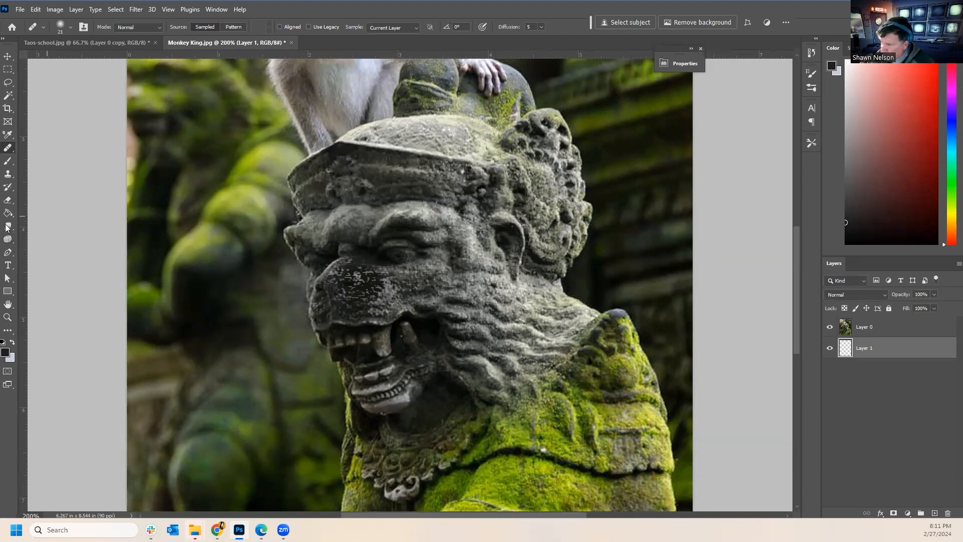
# Clone bright moss over the background statue's elbow on Layer 0, using the Clone Stamp at 100% opacity.
pyautogui.click(8, 176)
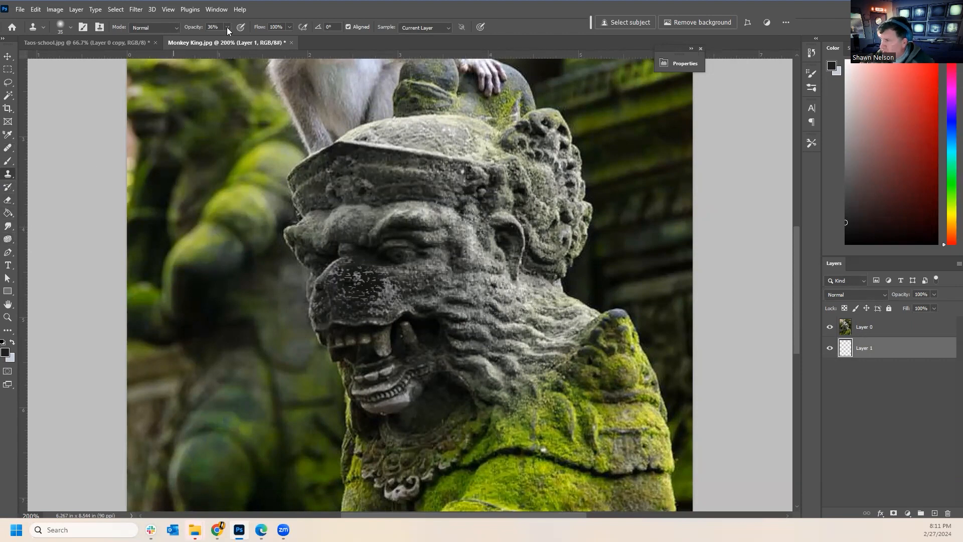
pyautogui.click(243, 198)
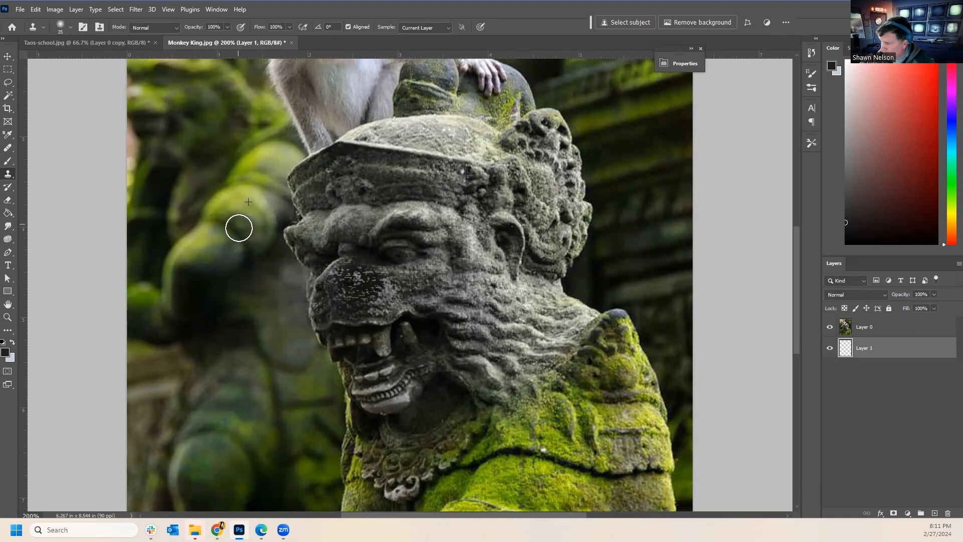
pyautogui.click(905, 328)
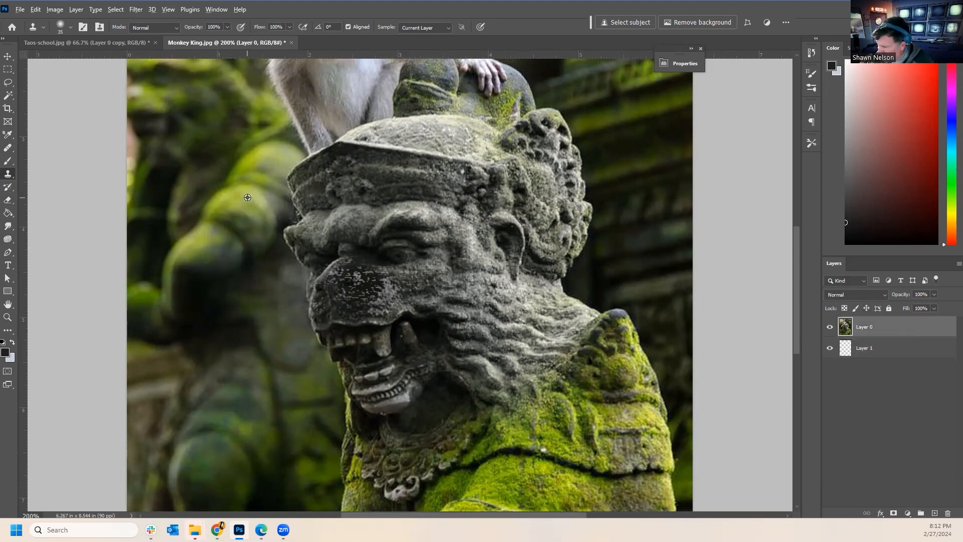
pyautogui.moveTo(222, 219); pyautogui.dragTo(232, 214)
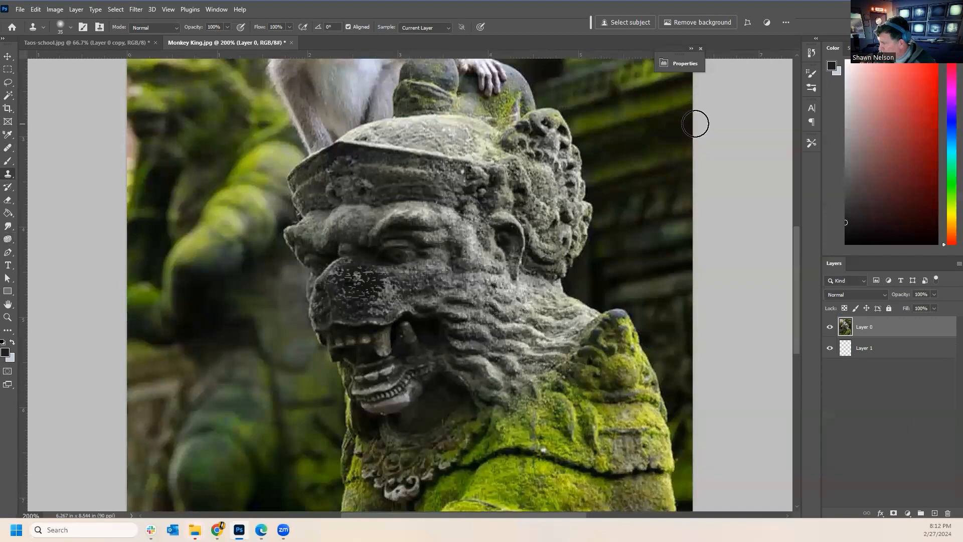
pyautogui.moveTo(695, 123); pyautogui.dragTo(582, 160)
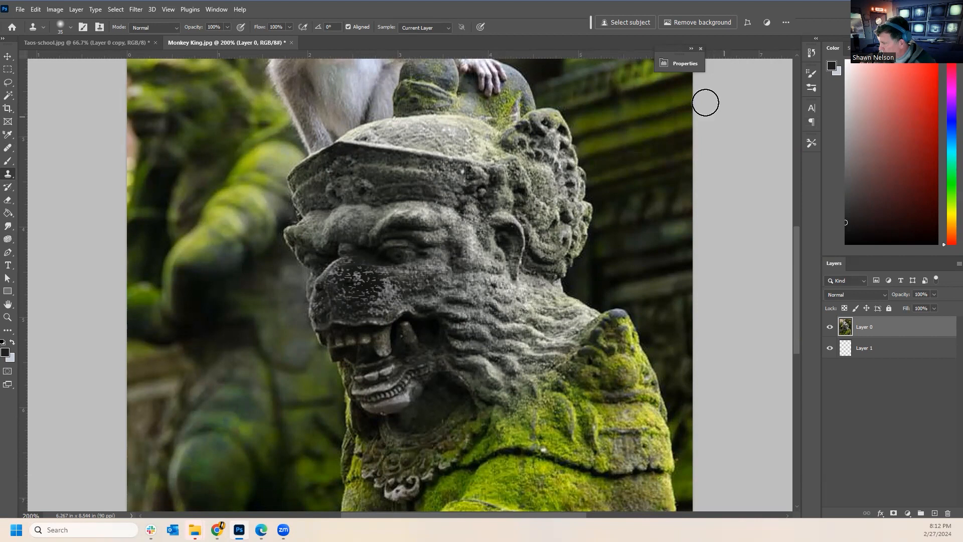
pyautogui.moveTo(609, 317)
pyautogui.mouseDown()
pyautogui.moveTo(580, 337)
pyautogui.moveTo(493, 350)
pyautogui.mouseUp()
pyautogui.hotkey('ctrl', 'z')
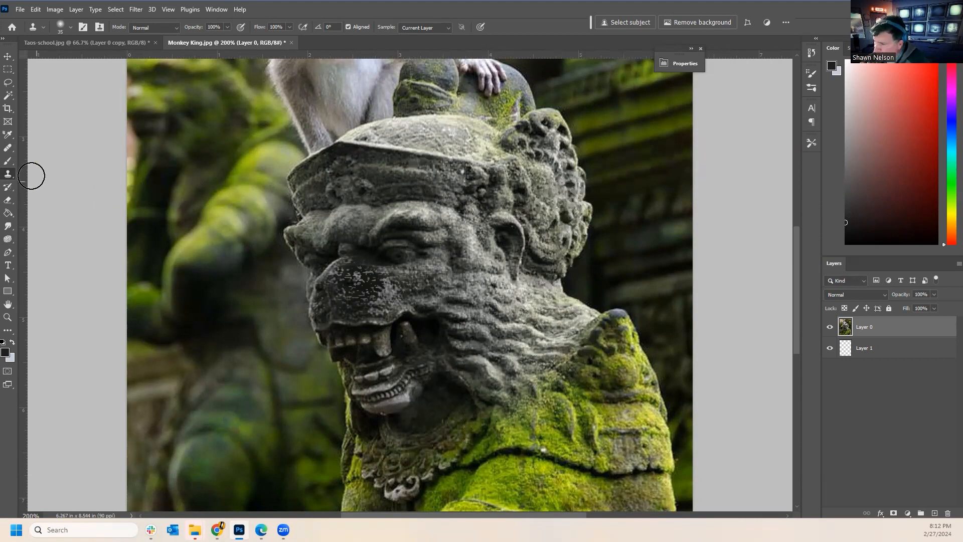
# Retouch patches of the background moss, the carved headdress ornament and the statue's mossy chest with the Healing Brush on Layer 0.
pyautogui.click(8, 148)
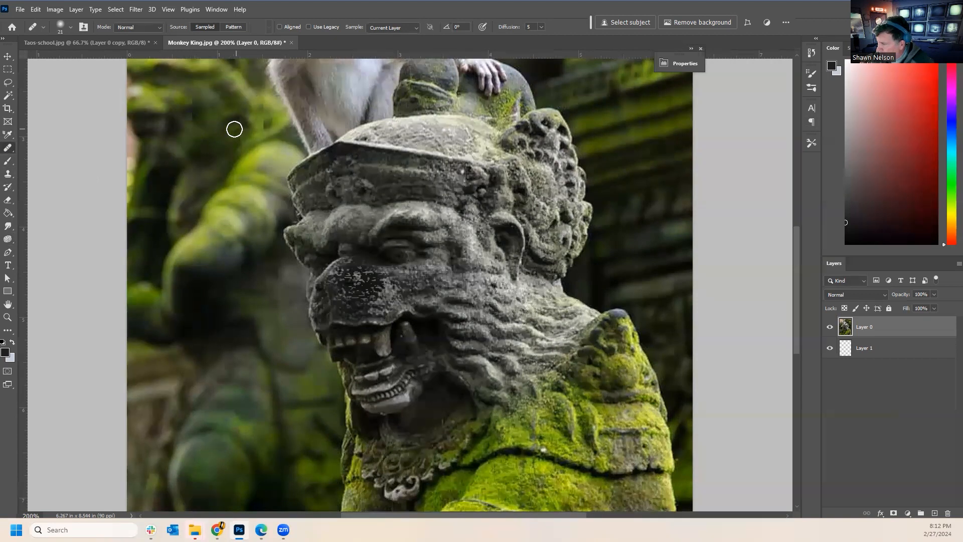
pyautogui.moveTo(269, 119)
pyautogui.mouseDown()
pyautogui.moveTo(251, 124)
pyautogui.moveTo(265, 111)
pyautogui.mouseUp()
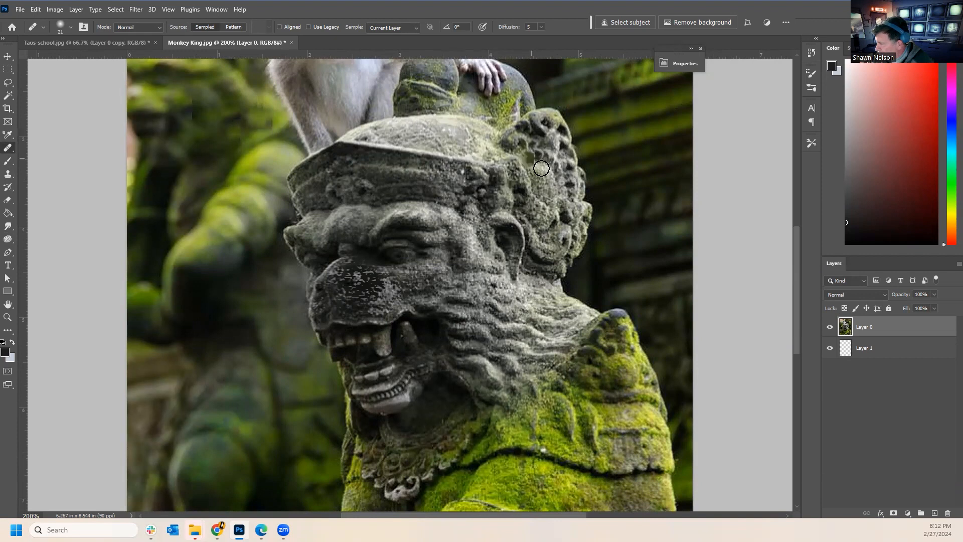
pyautogui.moveTo(530, 157)
pyautogui.mouseDown()
pyautogui.moveTo(551, 160)
pyautogui.moveTo(541, 183)
pyautogui.moveTo(542, 150)
pyautogui.moveTo(537, 166)
pyautogui.moveTo(534, 157)
pyautogui.mouseUp()
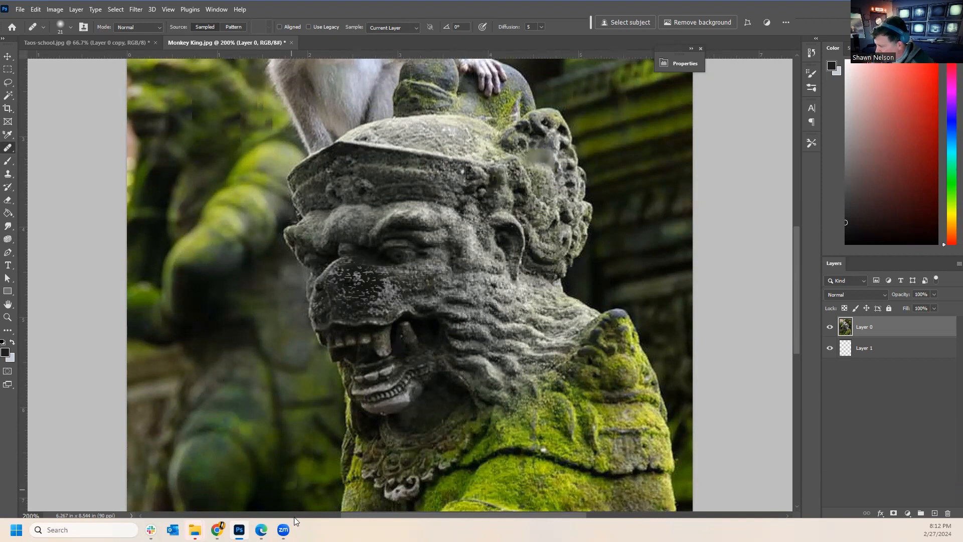
pyautogui.moveTo(537, 481)
pyautogui.mouseDown()
pyautogui.moveTo(540, 474)
pyautogui.moveTo(554, 489)
pyautogui.moveTo(597, 499)
pyautogui.moveTo(561, 456)
pyautogui.moveTo(570, 459)
pyautogui.mouseUp()
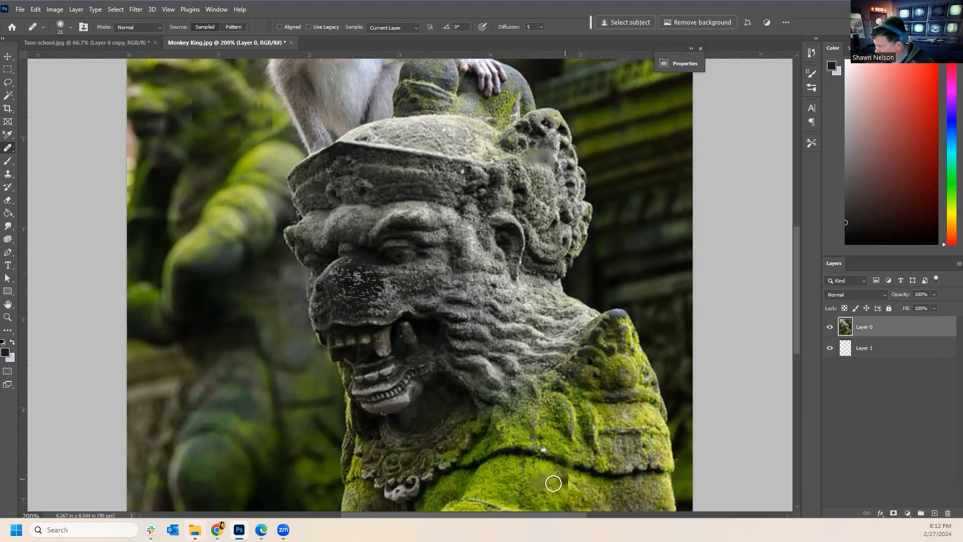
# Heal the dark holes near the top of the statue's carved headdress ornament with the Healing Brush.
pyautogui.rightClick(8, 148)
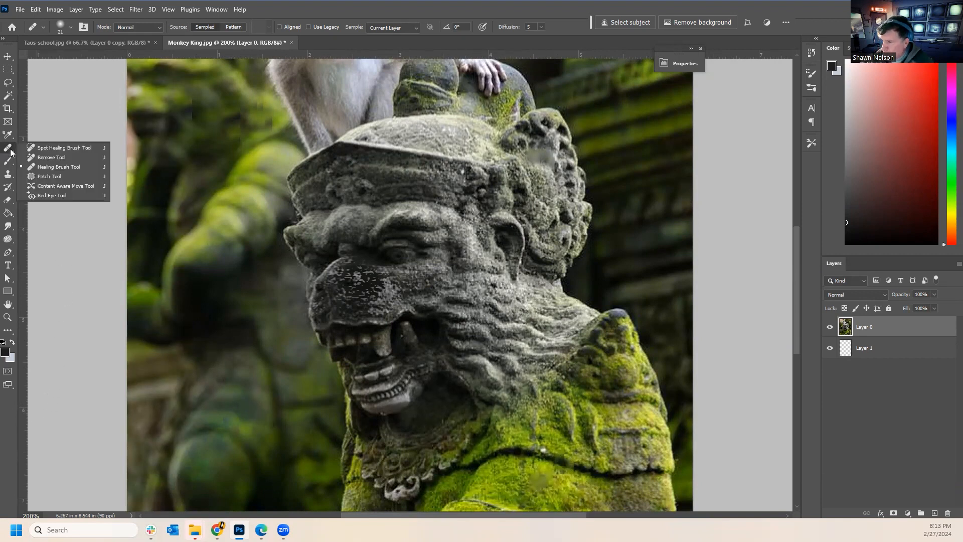
pyautogui.click(49, 168)
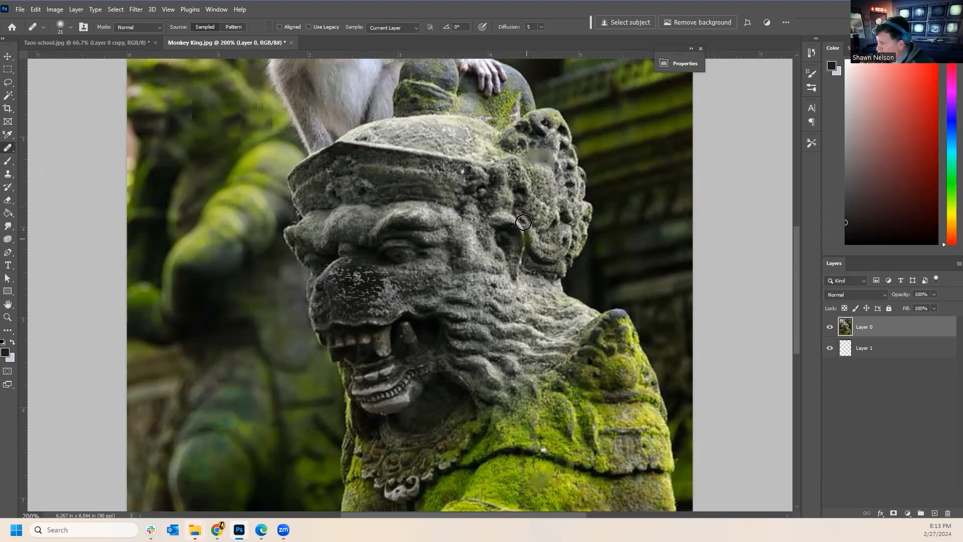
pyautogui.click(541, 121)
pyautogui.click(543, 125)
pyautogui.click(545, 131)
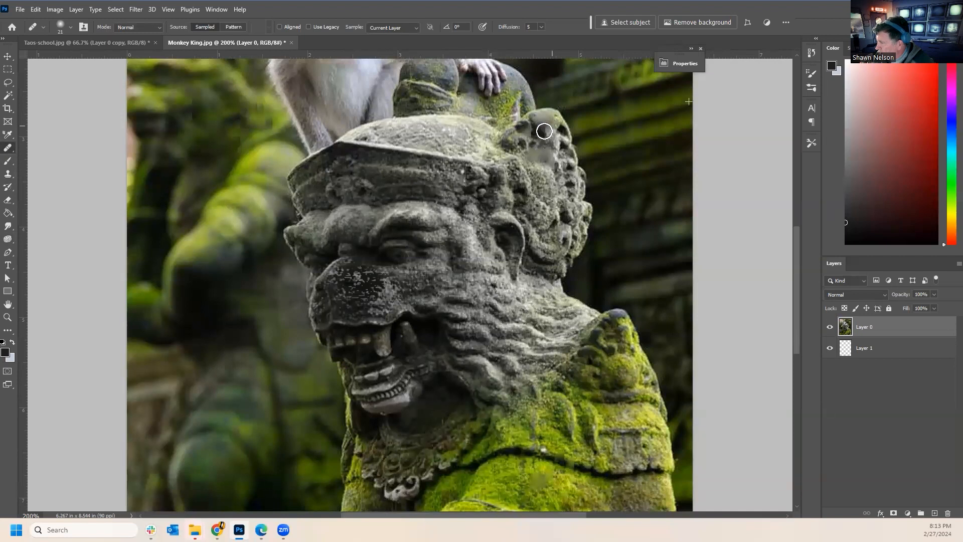
pyautogui.rightClick(9, 150)
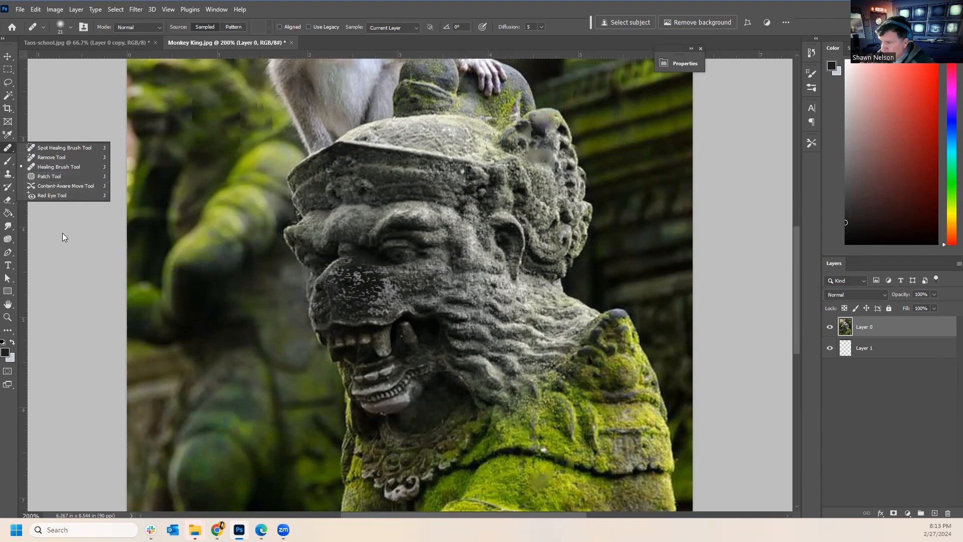
pyautogui.click(11, 140)
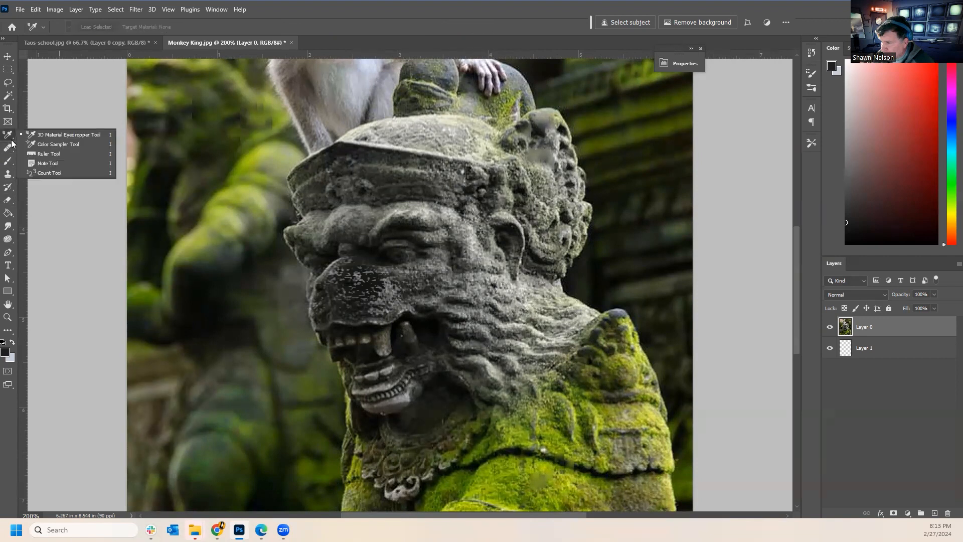
pyautogui.click(19, 199)
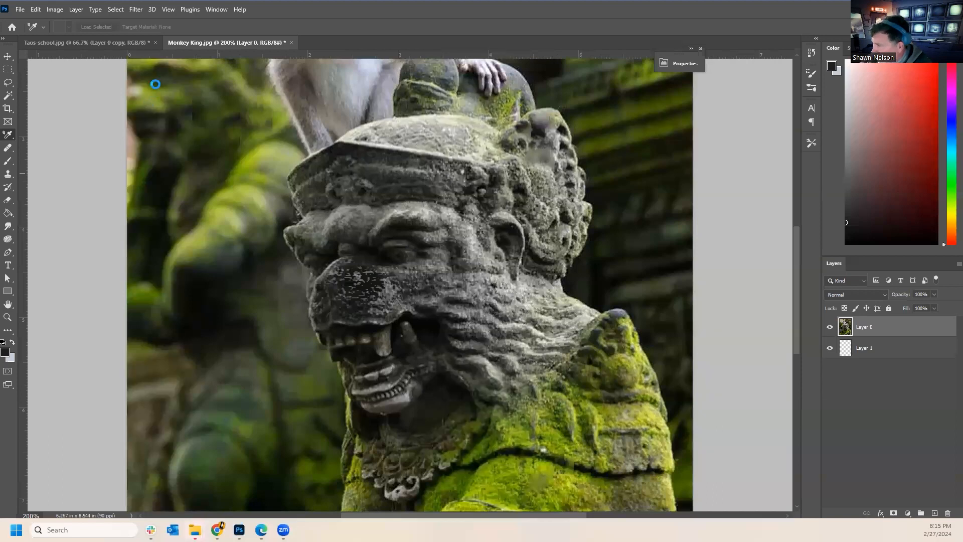
# Close Taos-school.jpg without saving its changes and keep Monkey King.jpg open.
pyautogui.click(292, 43)
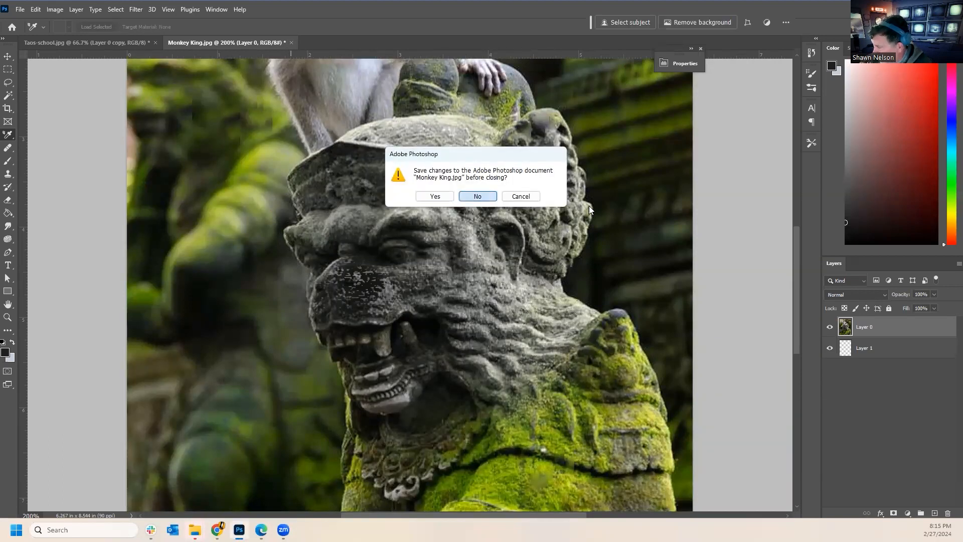
pyautogui.click(516, 196)
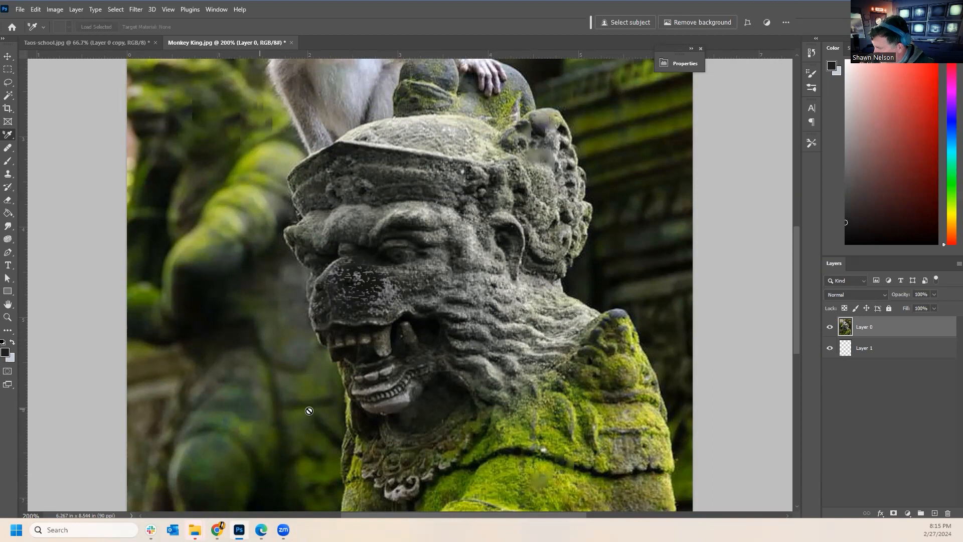
pyautogui.click(109, 42)
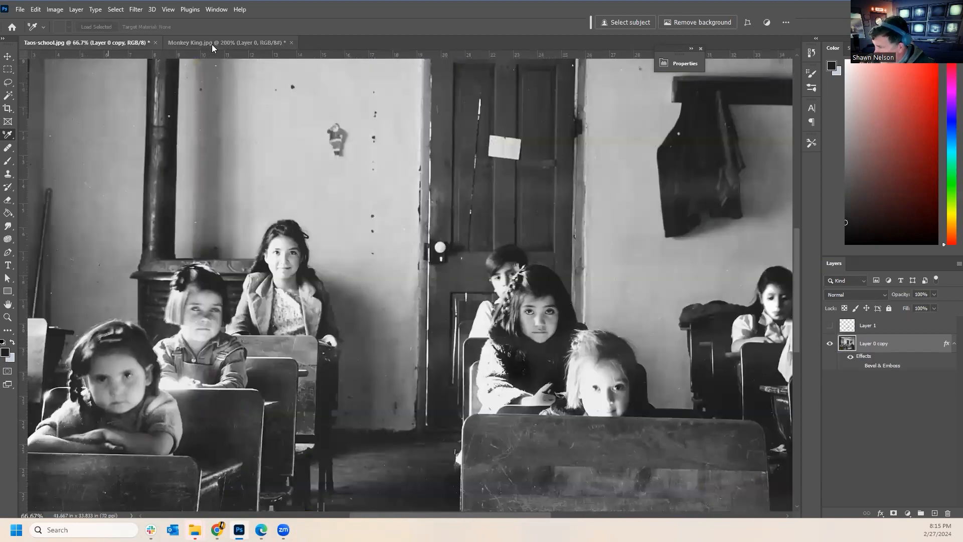
pyautogui.click(156, 43)
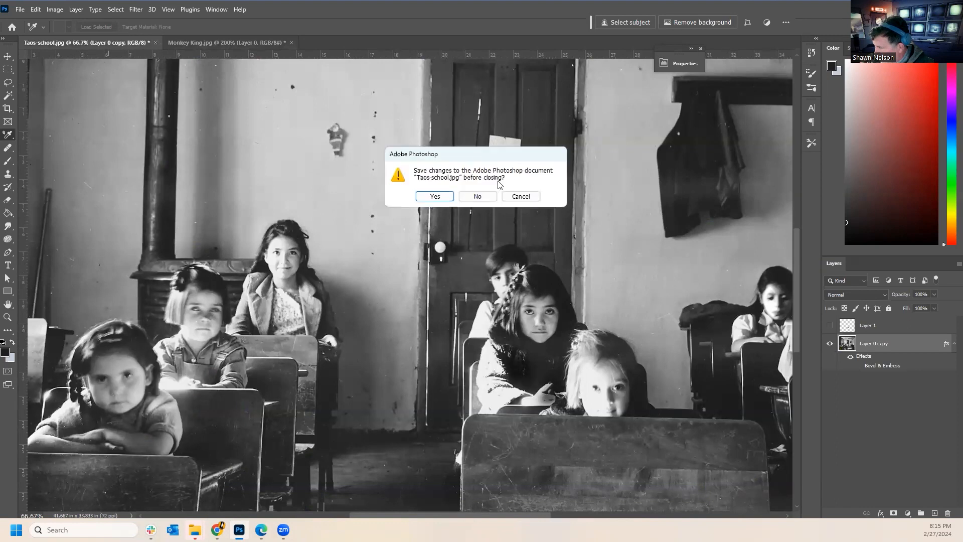
pyautogui.click(477, 196)
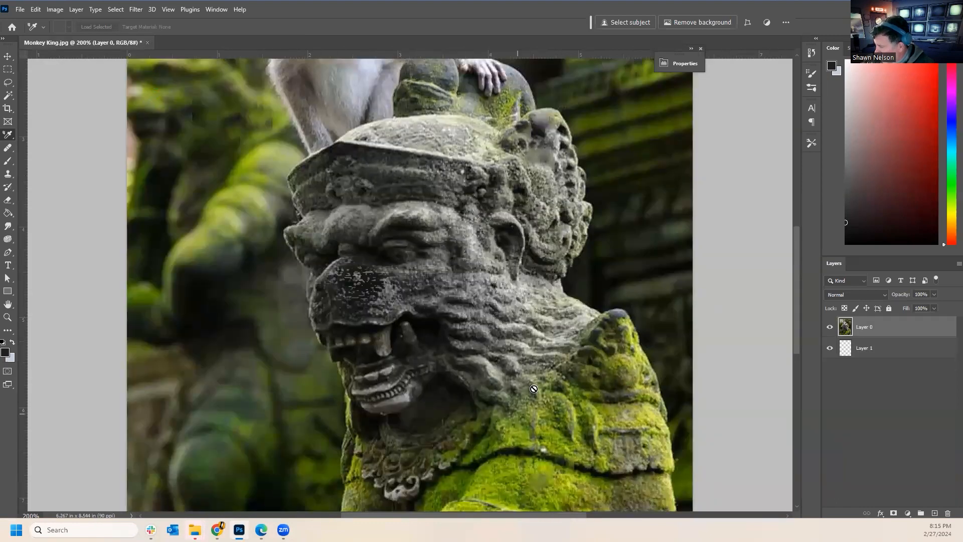
# Brighten the moss along the dark crack on the statue's chest using the Dodge tool with an enlarged brush, Highlights range and 12% exposure.
pyautogui.click(9, 240)
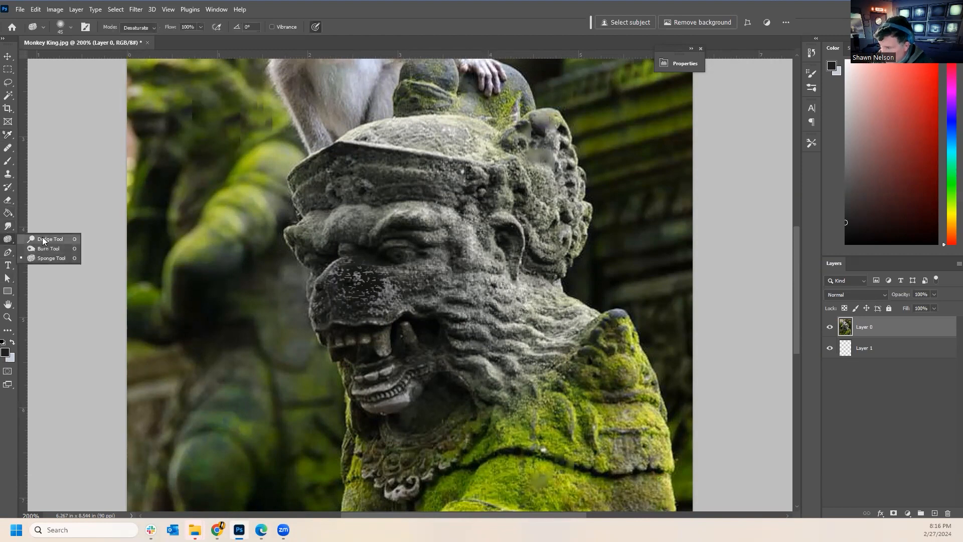
pyautogui.click(43, 240)
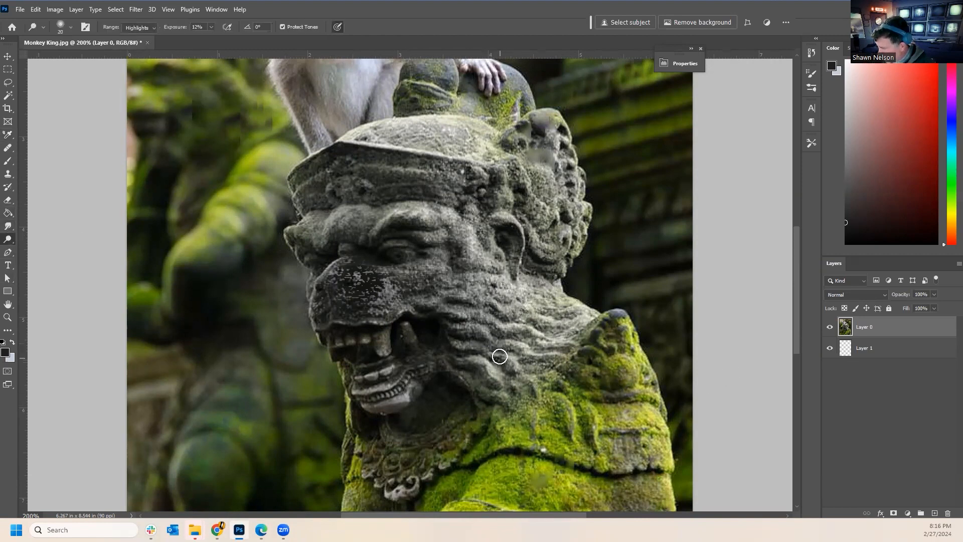
pyautogui.press(']')
pyautogui.press(']')
pyautogui.press(']')
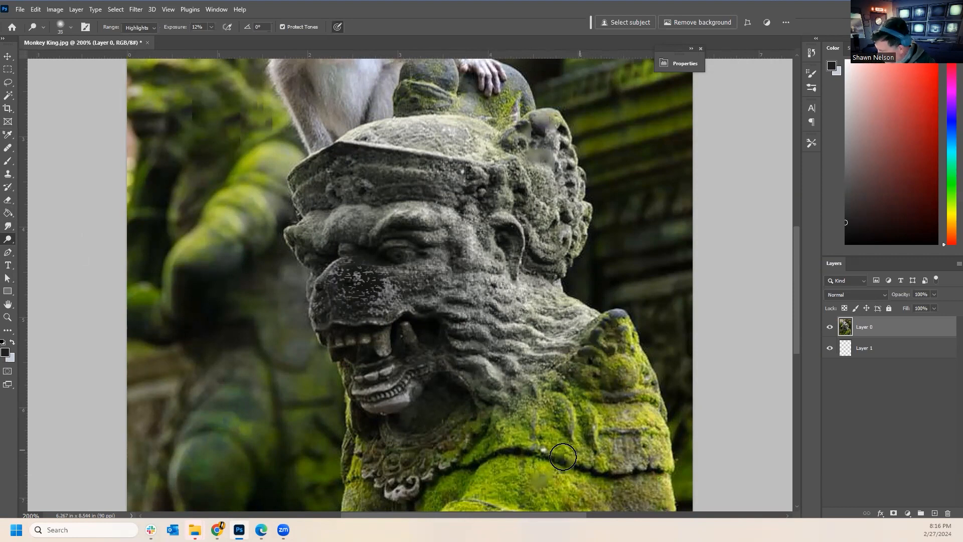
pyautogui.press(']')
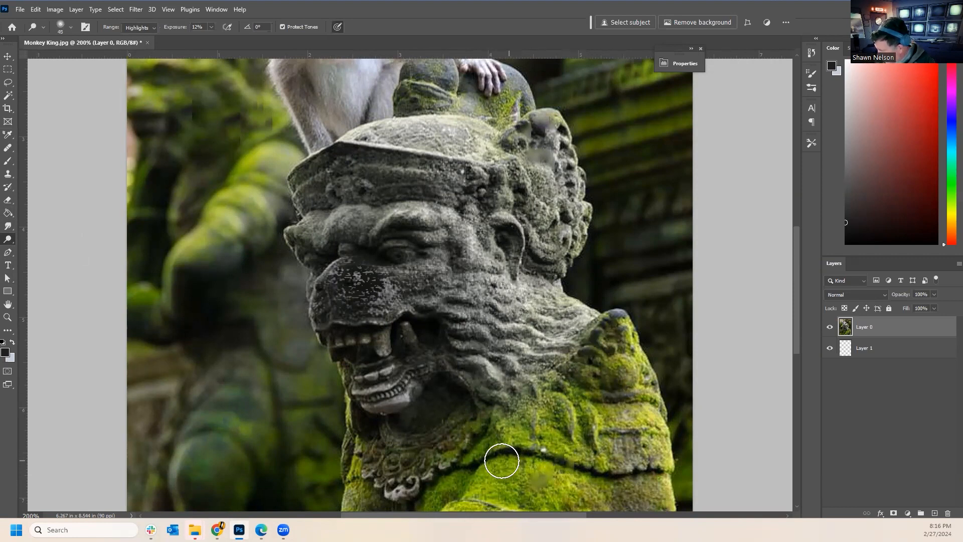
pyautogui.moveTo(548, 454)
pyautogui.mouseDown()
pyautogui.moveTo(523, 446)
pyautogui.moveTo(585, 468)
pyautogui.moveTo(470, 476)
pyautogui.moveTo(507, 452)
pyautogui.mouseUp()
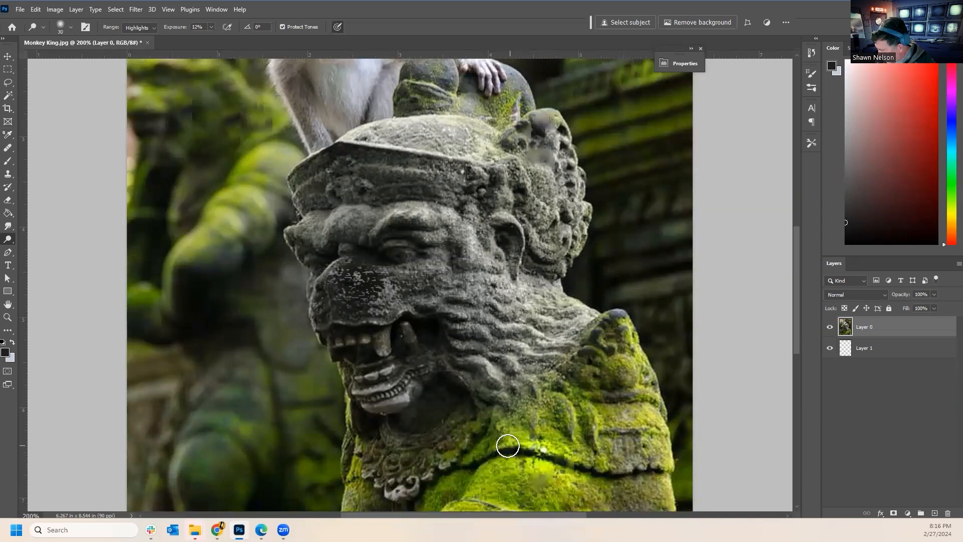
# Reduce the Dodge brush size to 10 and lighten finer moss details below the crack and up to the statue's neck.
pyautogui.press('[')
pyautogui.press('[')
pyautogui.press('[')
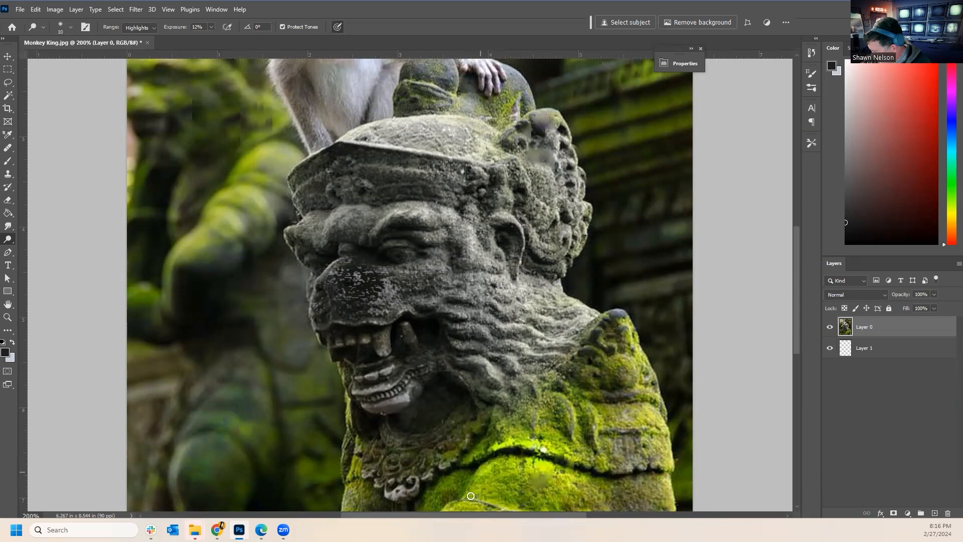
pyautogui.moveTo(496, 464)
pyautogui.mouseDown()
pyautogui.moveTo(476, 486)
pyautogui.moveTo(499, 475)
pyautogui.moveTo(500, 492)
pyautogui.moveTo(477, 493)
pyautogui.mouseUp()
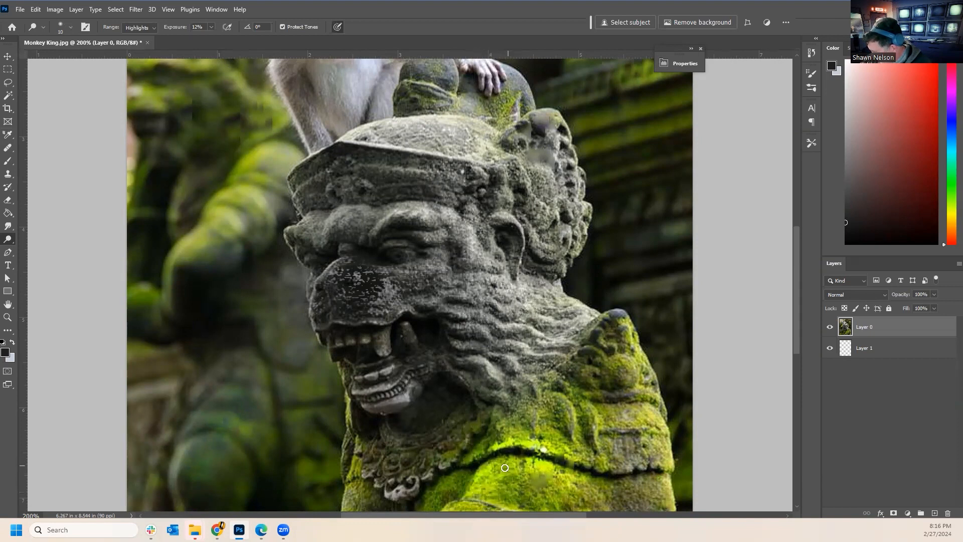
pyautogui.moveTo(492, 444)
pyautogui.mouseDown()
pyautogui.moveTo(512, 427)
pyautogui.moveTo(500, 385)
pyautogui.mouseUp()
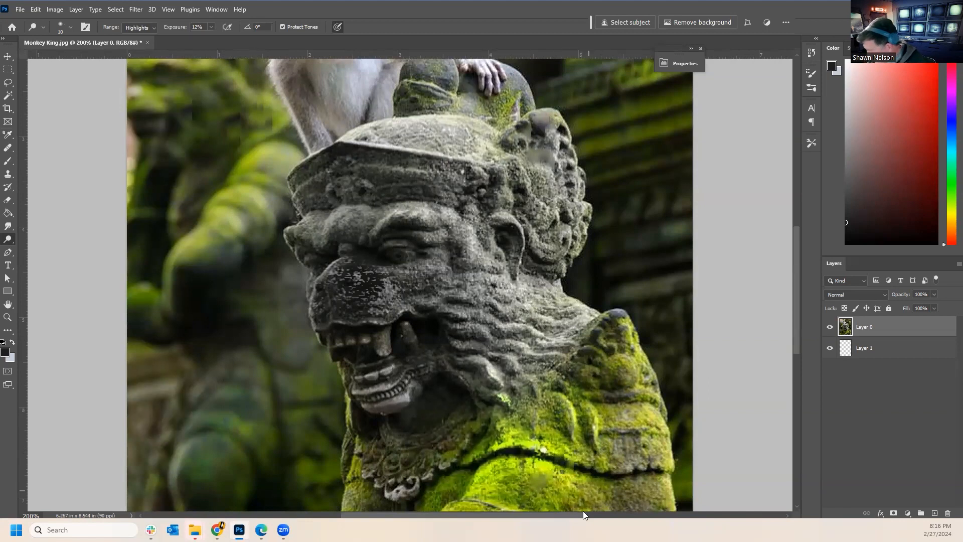
# Try to darken the moss on the statue's shoulder carving with a size 20 black Brush stroke.
pyautogui.rightClick(8, 239)
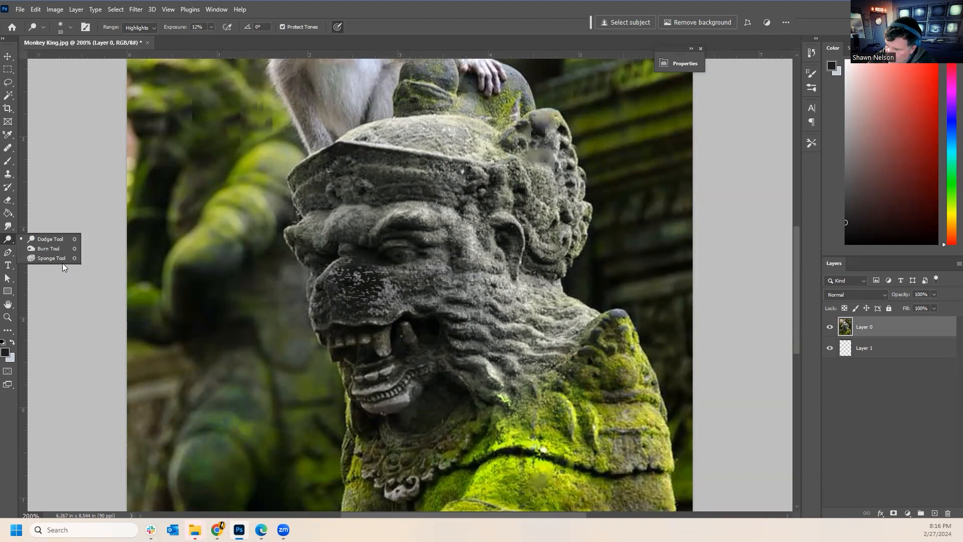
pyautogui.click(58, 251)
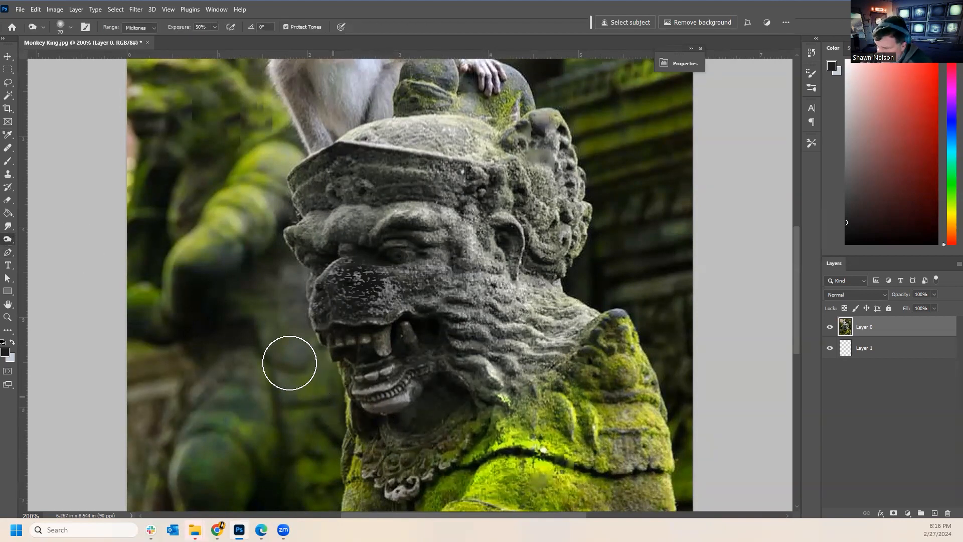
pyautogui.press('b')
pyautogui.press('[')
pyautogui.press('[')
pyautogui.press('[')
pyautogui.press('[')
pyautogui.press('[')
pyautogui.press('[')
pyautogui.press('[')
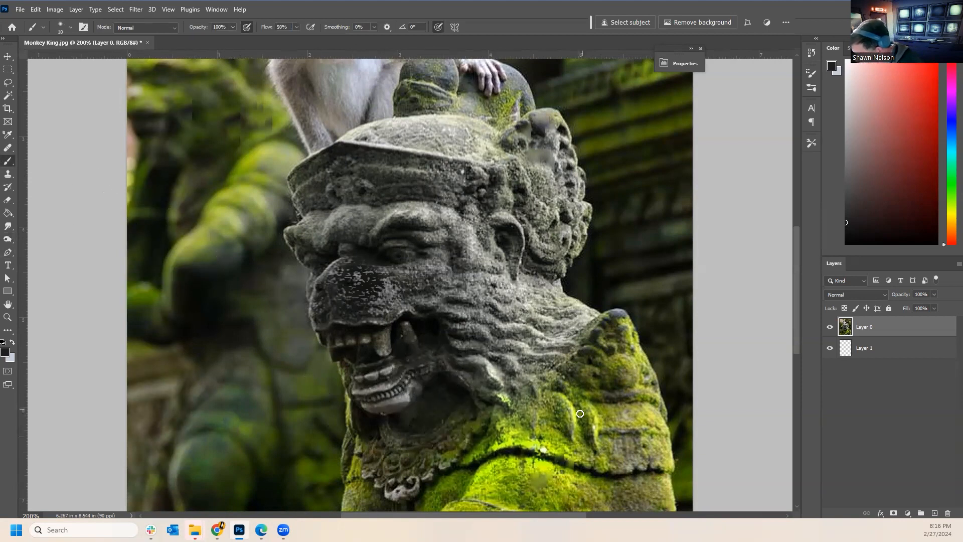
pyautogui.press(']')
pyautogui.press(']')
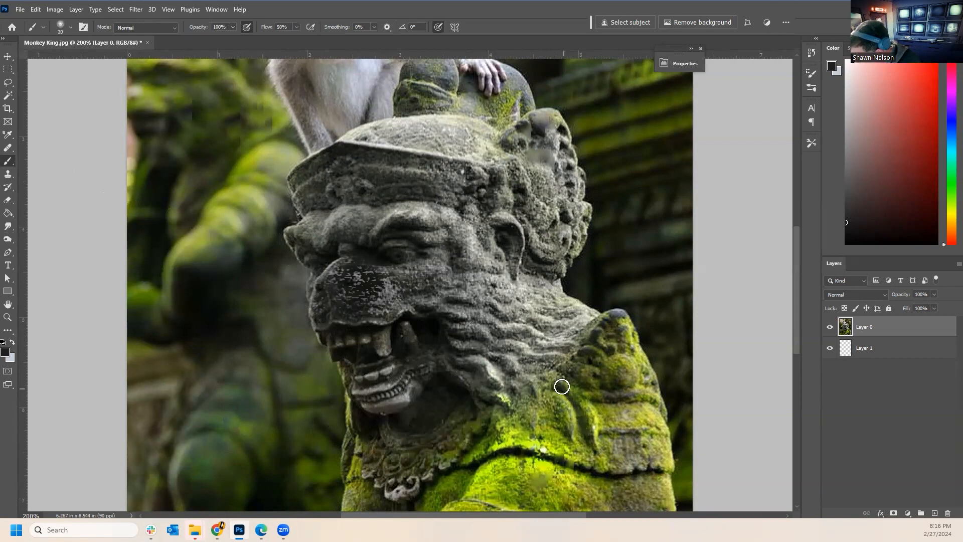
pyautogui.moveTo(607, 414)
pyautogui.mouseDown()
pyautogui.moveTo(644, 408)
pyautogui.moveTo(630, 421)
pyautogui.moveTo(656, 431)
pyautogui.mouseUp()
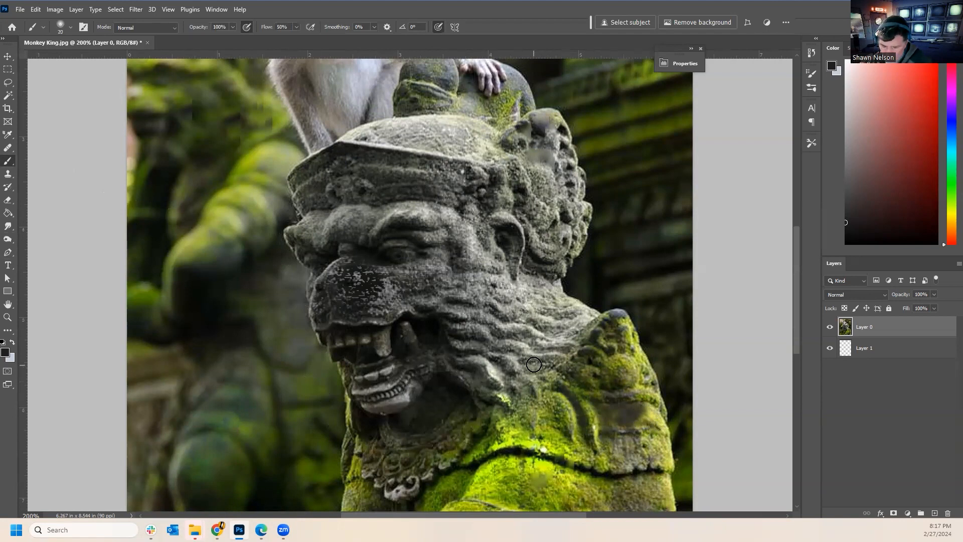
# Undo the black brush strokes on the statue's mossy shoulder.
pyautogui.hotkey('ctrl', 'z')
pyautogui.hotkey('ctrl', 'z')
pyautogui.hotkey('ctrl', 'z')
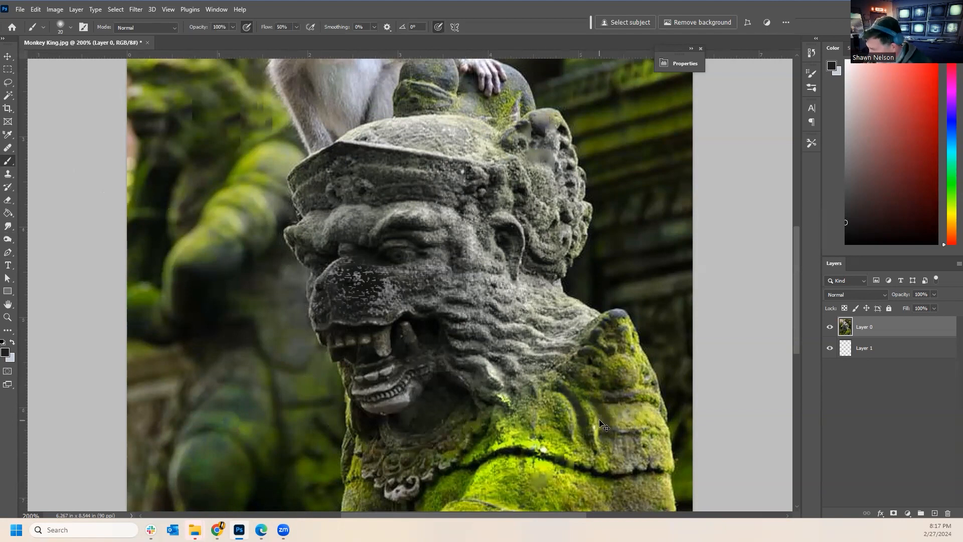
pyautogui.hotkey('ctrl', 'z')
pyautogui.hotkey('ctrl', 'z')
pyautogui.hotkey('ctrl', 'z')
pyautogui.hotkey('ctrl', 'z')
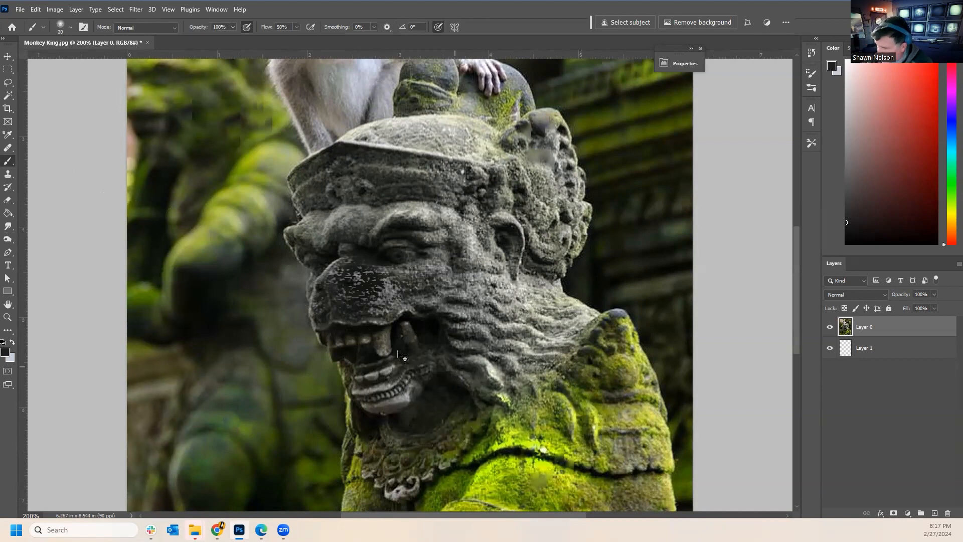
# Darken the moss on the statue's shoulder with the Burn tool at Midtones range and 50% exposure, adjusting the brush size to 40.
pyautogui.click(8, 239)
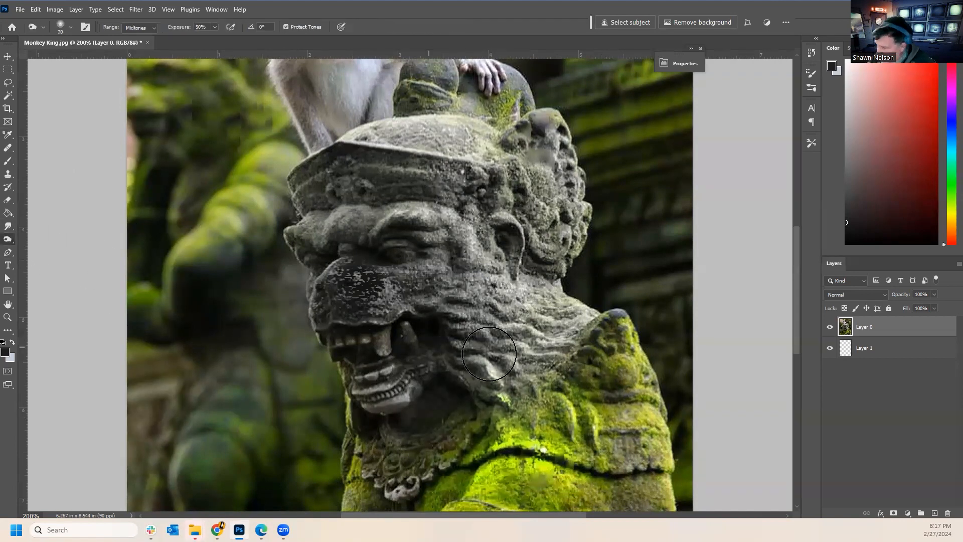
pyautogui.moveTo(641, 398)
pyautogui.mouseDown()
pyautogui.moveTo(585, 411)
pyautogui.moveTo(606, 403)
pyautogui.moveTo(595, 404)
pyautogui.moveTo(603, 432)
pyautogui.moveTo(597, 404)
pyautogui.moveTo(592, 433)
pyautogui.moveTo(568, 395)
pyautogui.moveTo(588, 431)
pyautogui.moveTo(576, 405)
pyautogui.moveTo(578, 448)
pyautogui.moveTo(546, 402)
pyautogui.moveTo(560, 423)
pyautogui.moveTo(551, 409)
pyautogui.moveTo(545, 431)
pyautogui.moveTo(550, 448)
pyautogui.moveTo(563, 452)
pyautogui.moveTo(560, 441)
pyautogui.moveTo(603, 461)
pyautogui.moveTo(590, 447)
pyautogui.moveTo(624, 440)
pyautogui.moveTo(599, 397)
pyautogui.moveTo(619, 447)
pyautogui.moveTo(614, 401)
pyautogui.moveTo(651, 448)
pyautogui.moveTo(634, 406)
pyautogui.moveTo(663, 437)
pyautogui.moveTo(644, 411)
pyautogui.moveTo(662, 454)
pyautogui.moveTo(574, 378)
pyautogui.moveTo(611, 430)
pyautogui.moveTo(578, 389)
pyautogui.moveTo(612, 427)
pyautogui.moveTo(604, 398)
pyautogui.moveTo(621, 445)
pyautogui.moveTo(606, 373)
pyautogui.moveTo(632, 442)
pyautogui.moveTo(612, 370)
pyautogui.moveTo(644, 449)
pyautogui.moveTo(626, 364)
pyautogui.moveTo(655, 452)
pyautogui.moveTo(626, 361)
pyautogui.moveTo(646, 460)
pyautogui.mouseUp()
pyautogui.press('[')
pyautogui.press('[')
pyautogui.press('[')
pyautogui.press('[')
pyautogui.press('[')
pyautogui.press(']')
pyautogui.press(']')
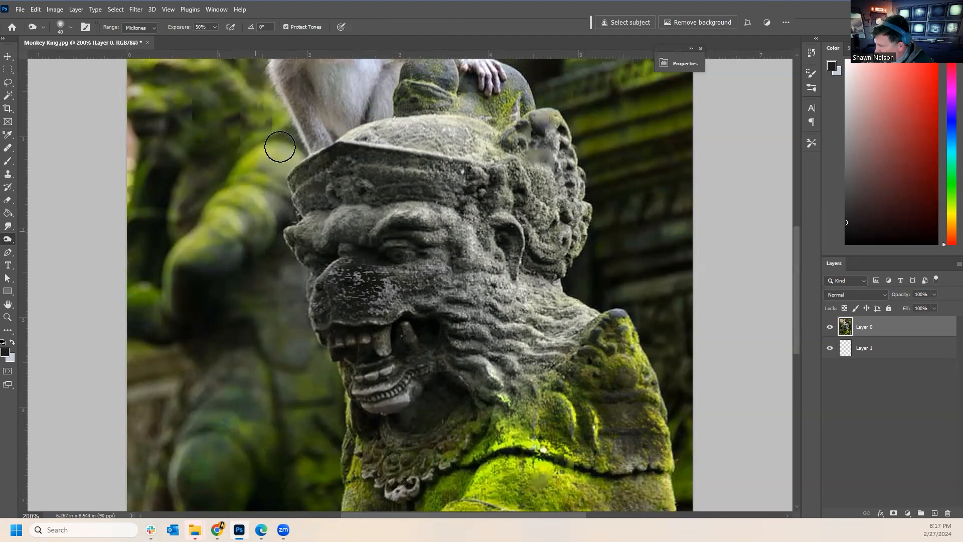
# Close the Monkey King.jpg document.
pyautogui.click(148, 42)
pyautogui.click(477, 196)
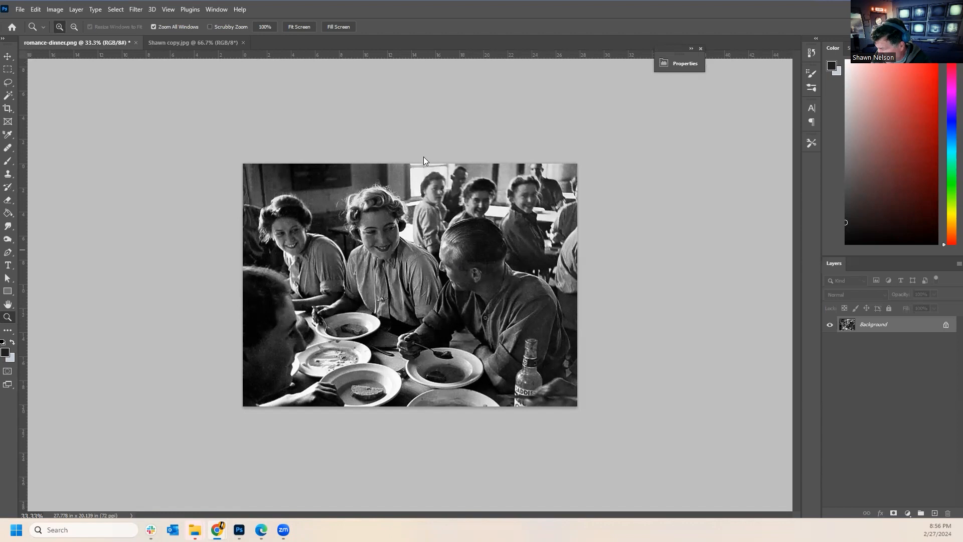
# Float the color portrait photo in its own window beside the romance-dinner.png image.
pyautogui.click(168, 44)
pyautogui.click(97, 42)
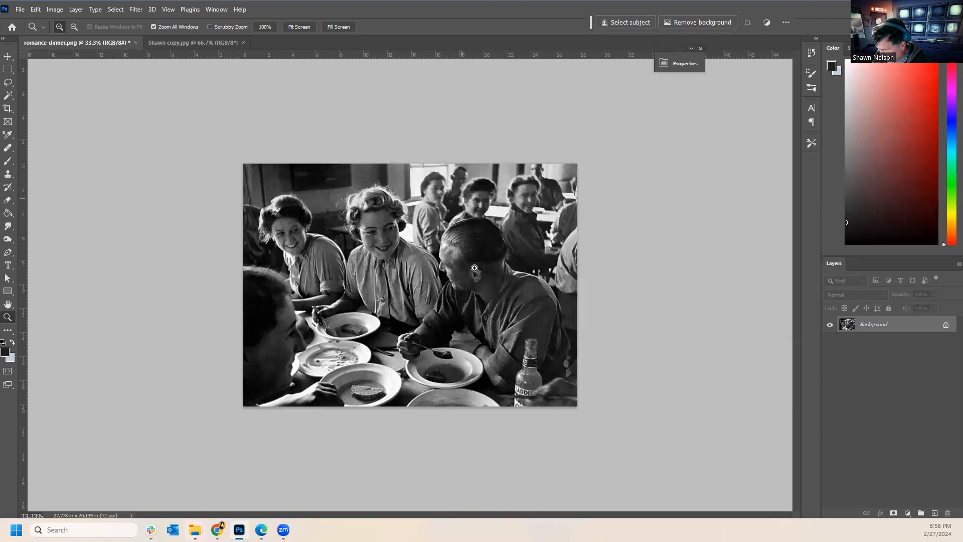
pyautogui.click(192, 44)
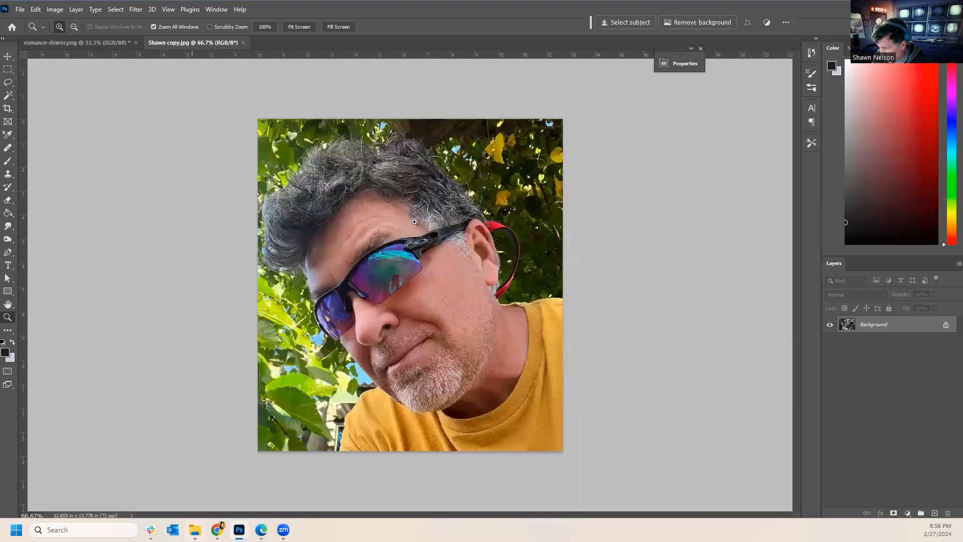
pyautogui.moveTo(191, 43); pyautogui.dragTo(134, 223)
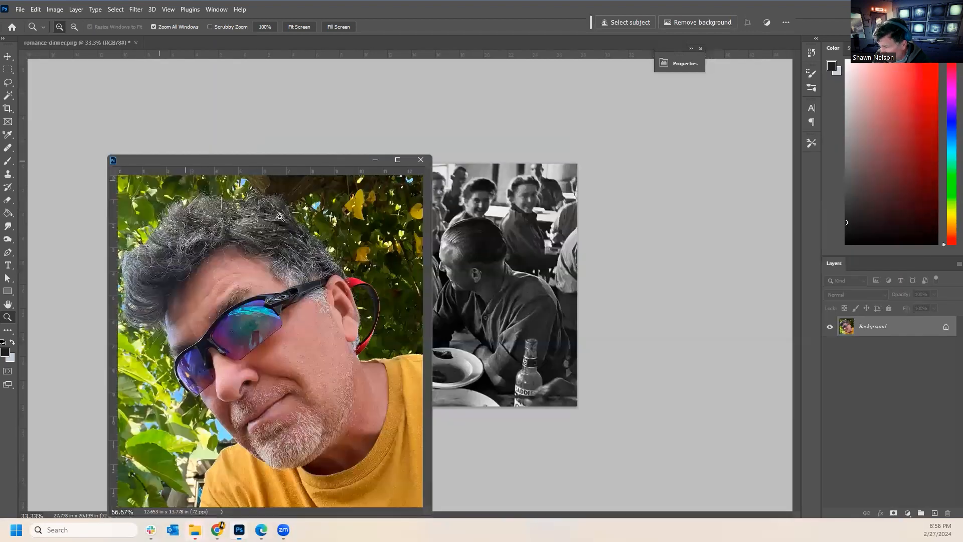
pyautogui.moveTo(299, 162); pyautogui.dragTo(639, 218)
pyautogui.moveTo(662, 119); pyautogui.dragTo(675, 120)
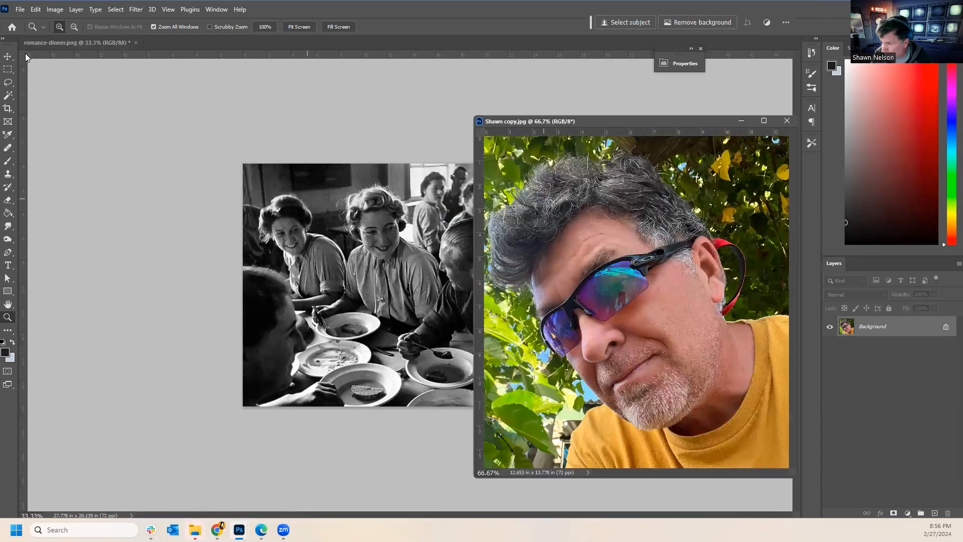
# Copy the entire color portrait photo and paste it into romance-dinner.png as a new layer.
pyautogui.click(8, 56)
pyautogui.press('ctrl')
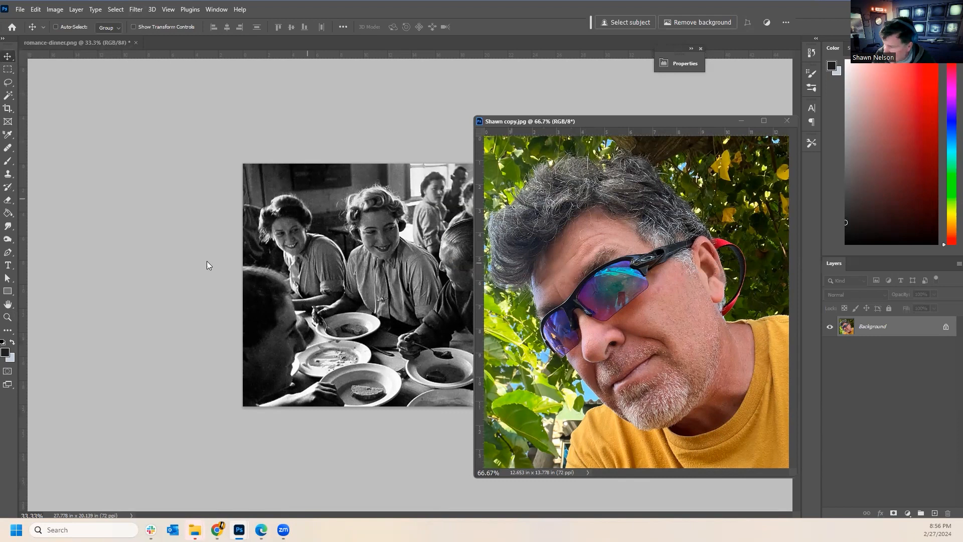
pyautogui.click(278, 138)
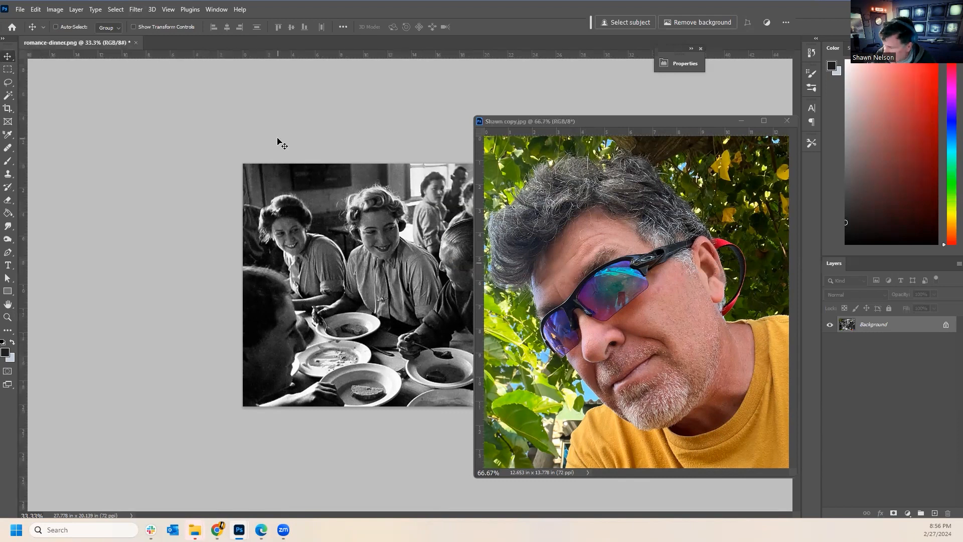
pyautogui.moveTo(719, 117); pyautogui.dragTo(638, 136)
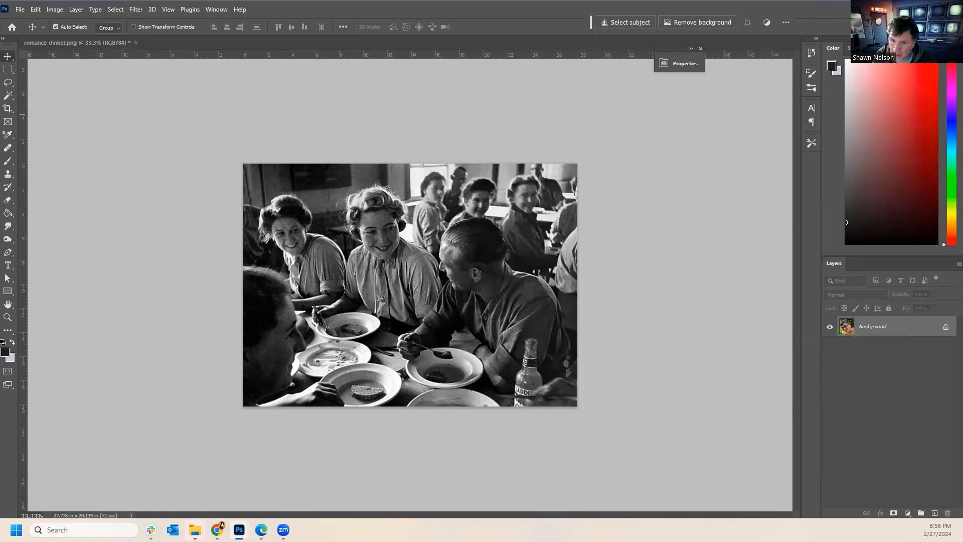
pyautogui.click(114, 10)
pyautogui.click(121, 23)
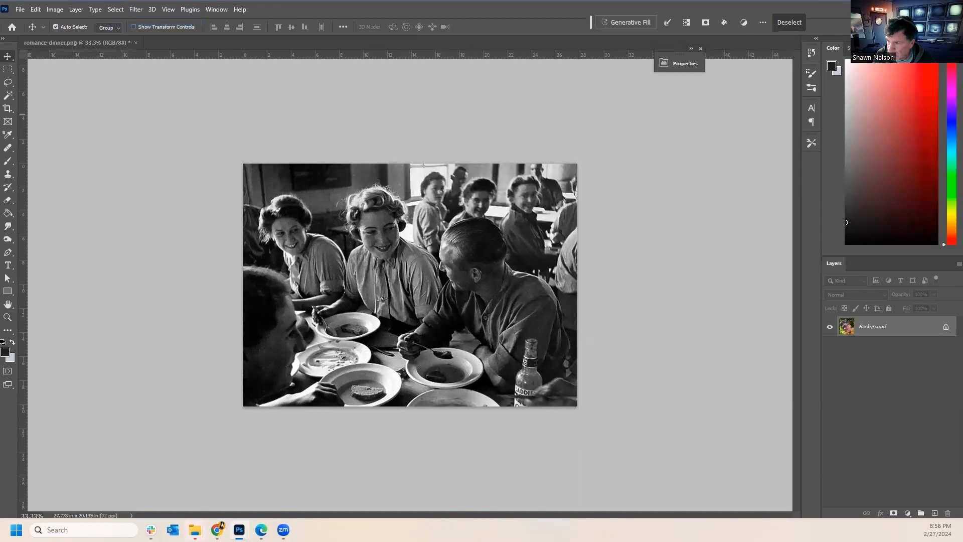
pyautogui.click(35, 9)
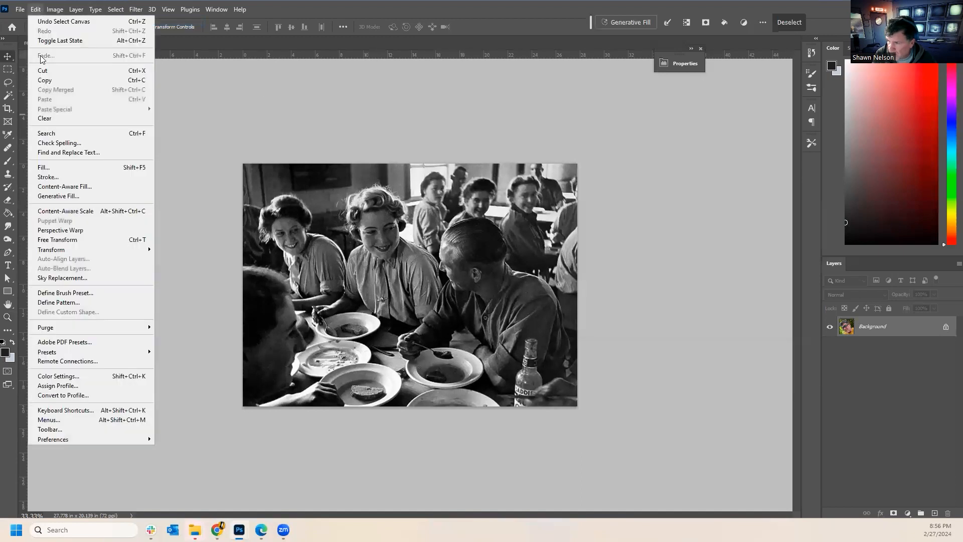
pyautogui.click(50, 80)
pyautogui.hotkey('ctrl', 'v')
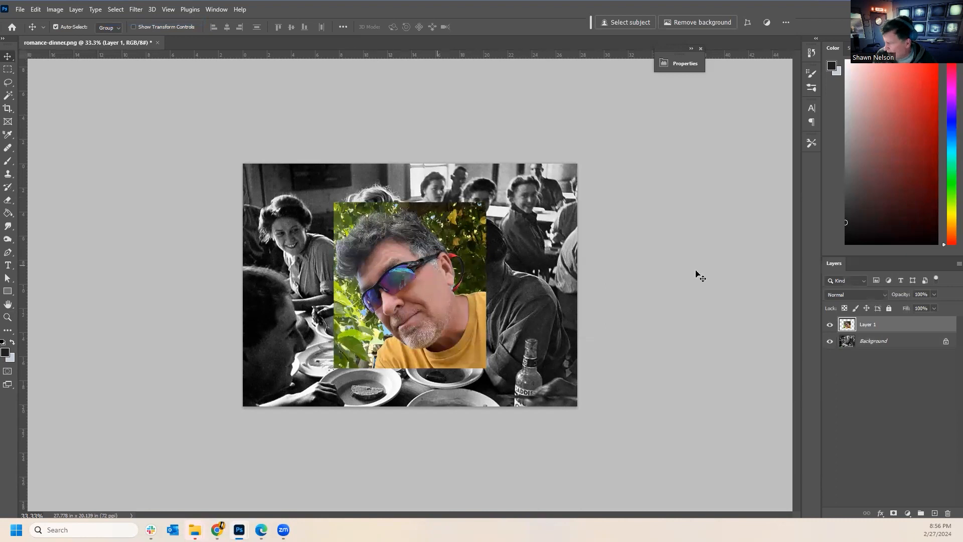
# Scale the pasted portrait to about 68%, rotate it about 20°, and position it over the head of the seated man holding the spoon.
pyautogui.moveTo(438, 307); pyautogui.dragTo(457, 293)
pyautogui.hotkey('ctrl', 't')
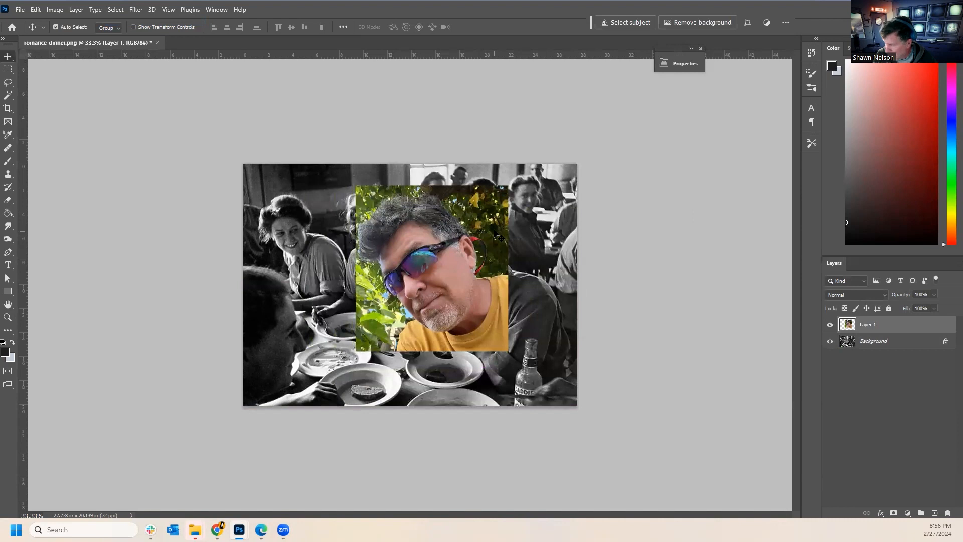
pyautogui.moveTo(509, 186); pyautogui.dragTo(480, 216)
pyautogui.moveTo(468, 217); pyautogui.dragTo(470, 217)
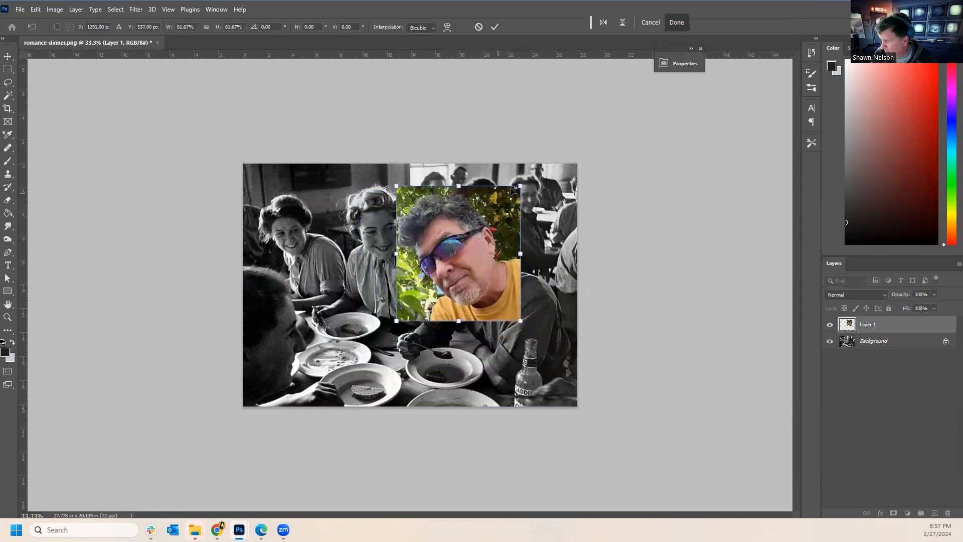
pyautogui.moveTo(527, 185); pyautogui.dragTo(508, 226)
pyautogui.moveTo(445, 276); pyautogui.dragTo(482, 276)
pyautogui.moveTo(508, 318); pyautogui.dragTo(476, 287)
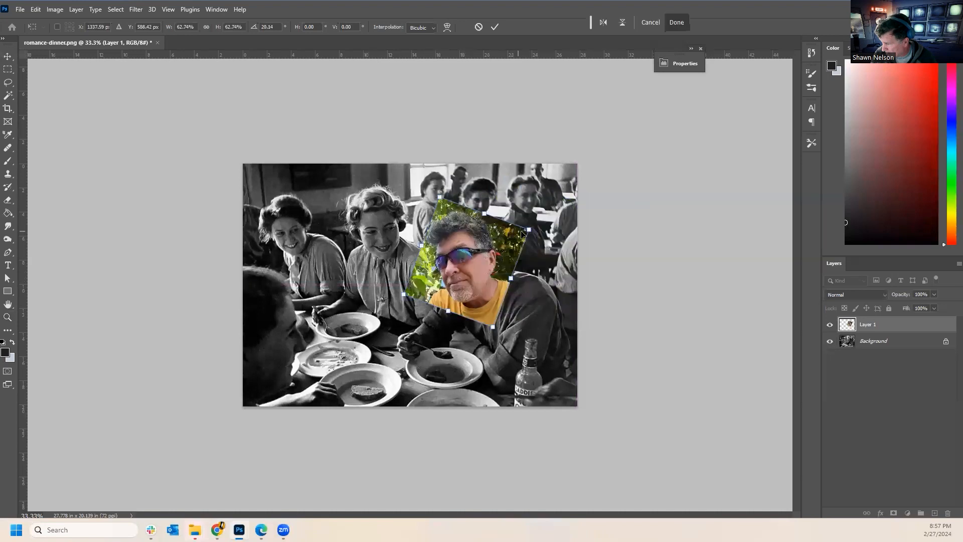
pyautogui.moveTo(528, 230); pyautogui.dragTo(539, 225)
pyautogui.moveTo(449, 293)
pyautogui.mouseDown()
pyautogui.moveTo(534, 246)
pyautogui.moveTo(457, 276)
pyautogui.moveTo(463, 288)
pyautogui.mouseUp()
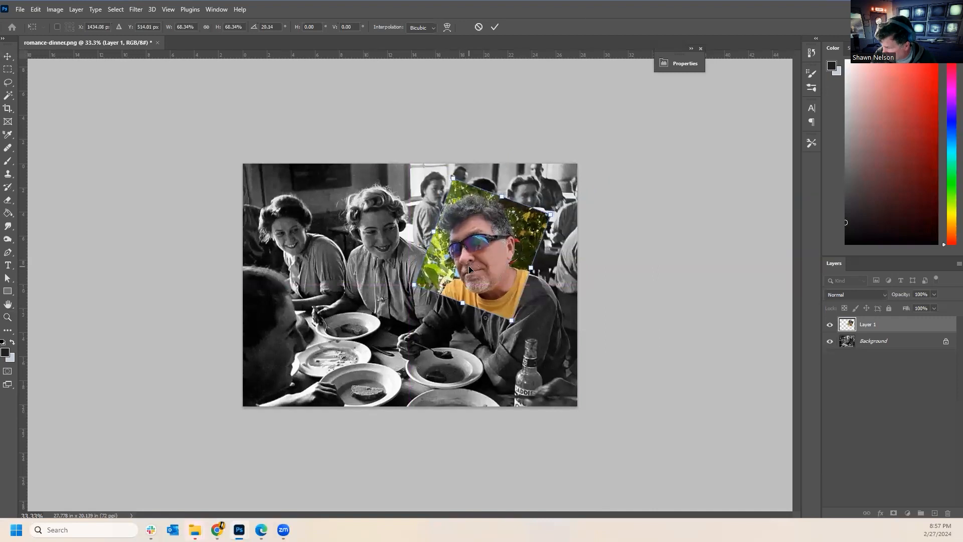
pyautogui.press('Return')
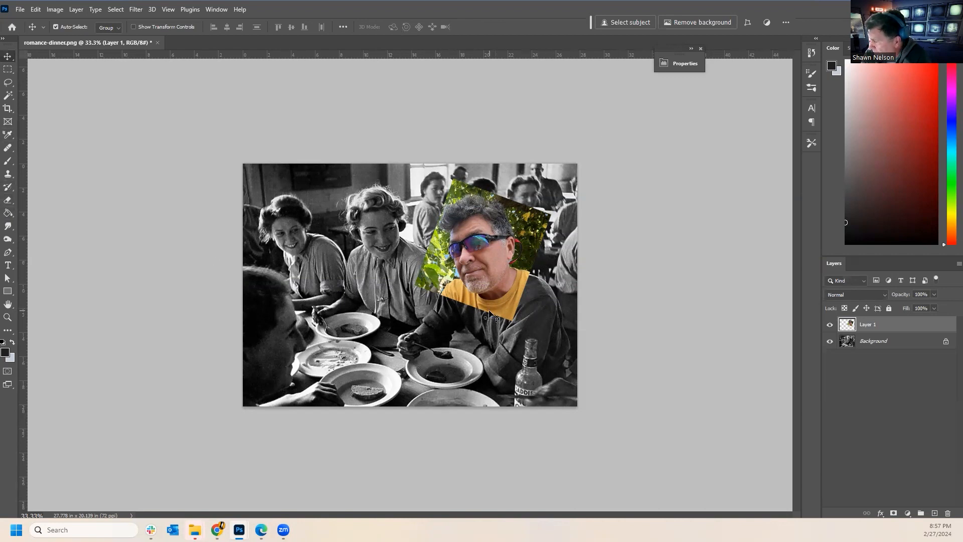
pyautogui.click(361, 290)
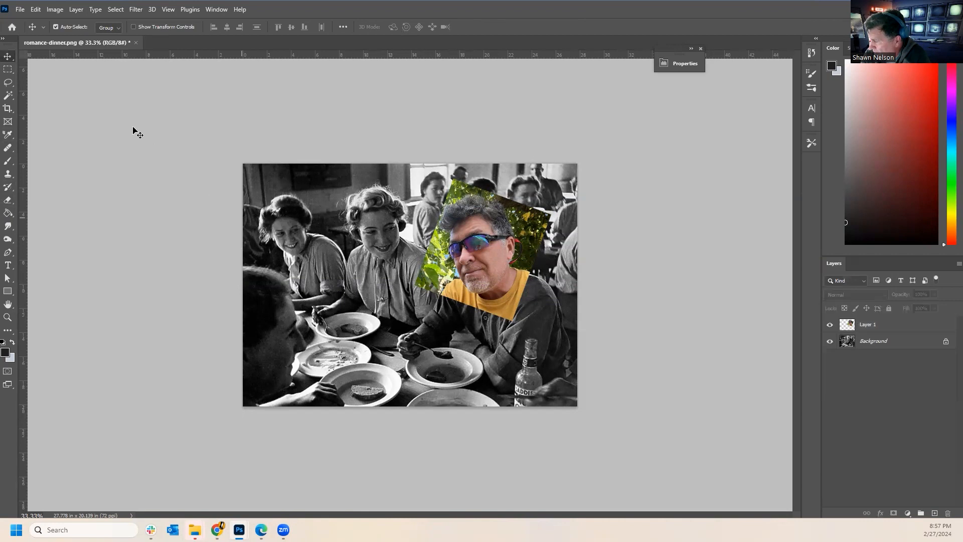
pyautogui.click(59, 12)
pyautogui.moveTo(78, 26)
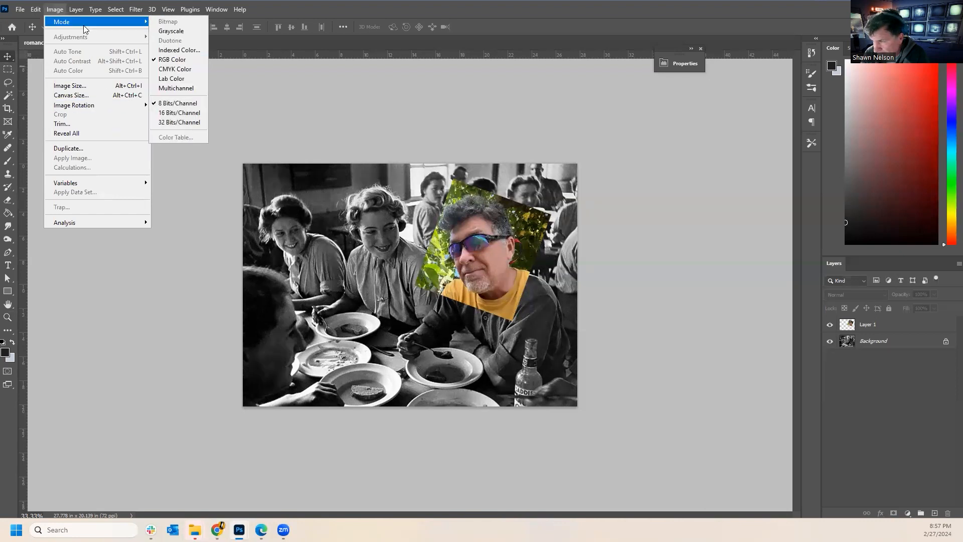
pyautogui.click(365, 4)
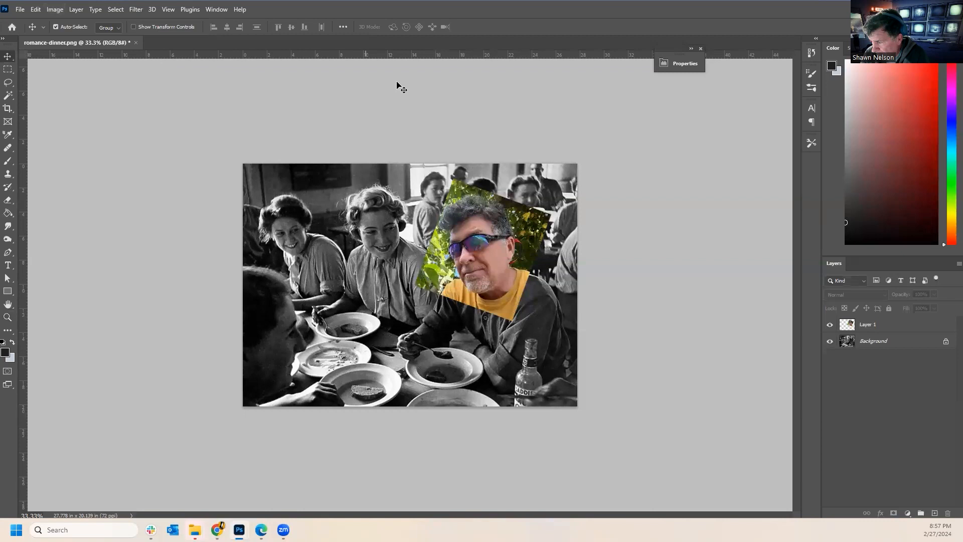
pyautogui.click(49, 11)
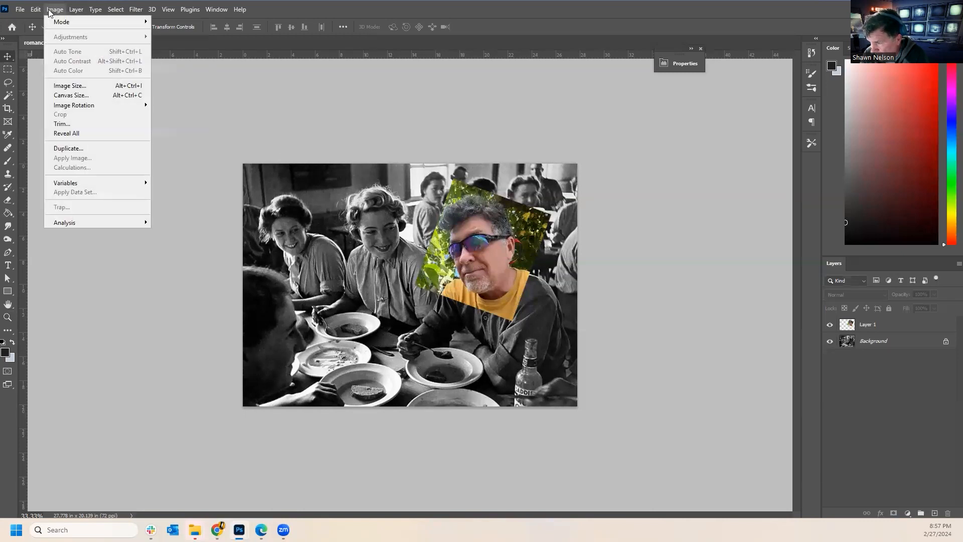
pyautogui.moveTo(68, 5)
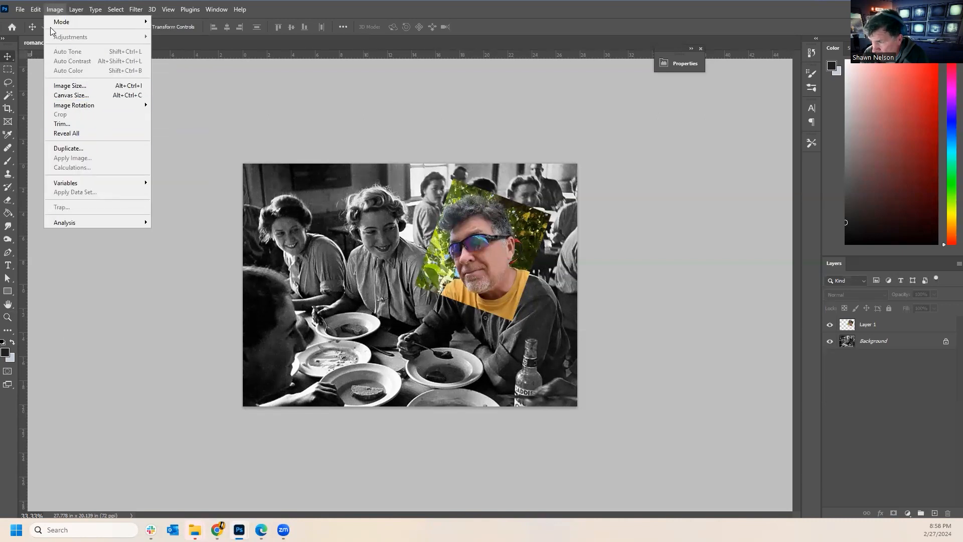
# Unlock the Background layer of romance-dinner.png to make it an editable layer.
pyautogui.click(947, 345)
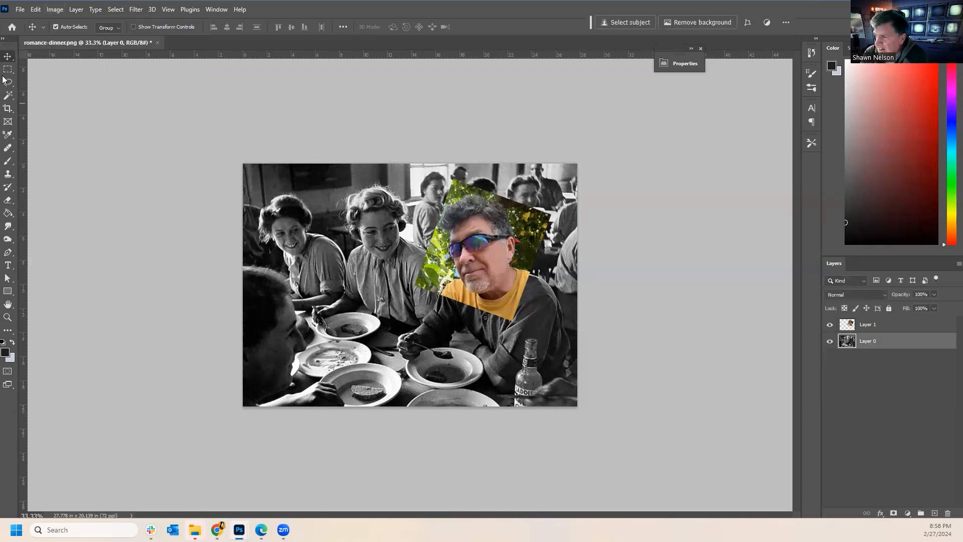
pyautogui.click(55, 9)
pyautogui.moveTo(90, 36)
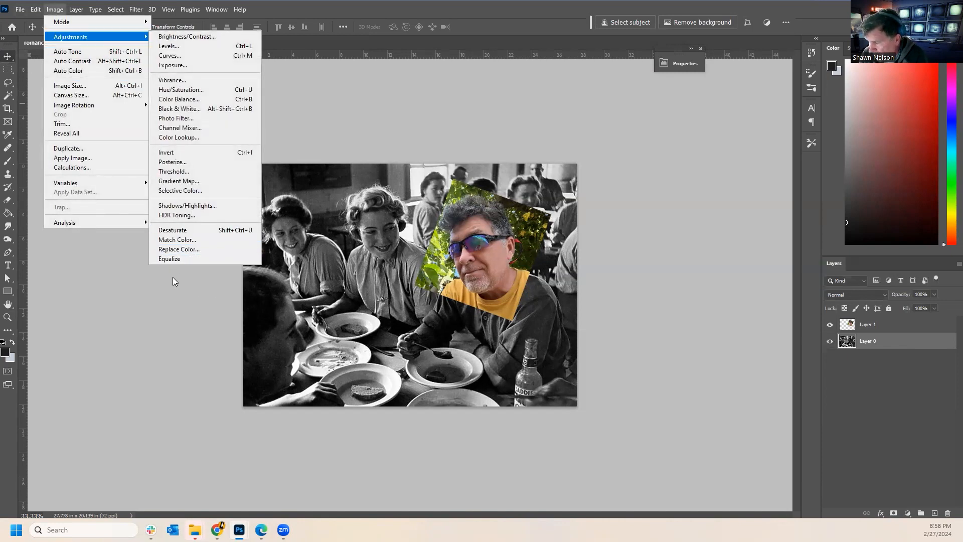
pyautogui.click(101, 306)
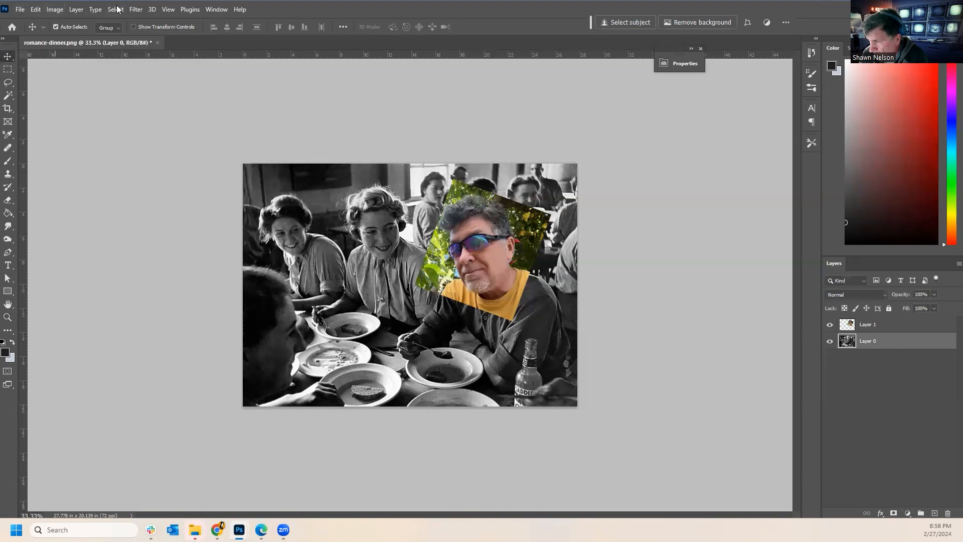
# Try the Colorize neural filter on the black-and-white dinner photo layer and switch it off again.
pyautogui.click(134, 9)
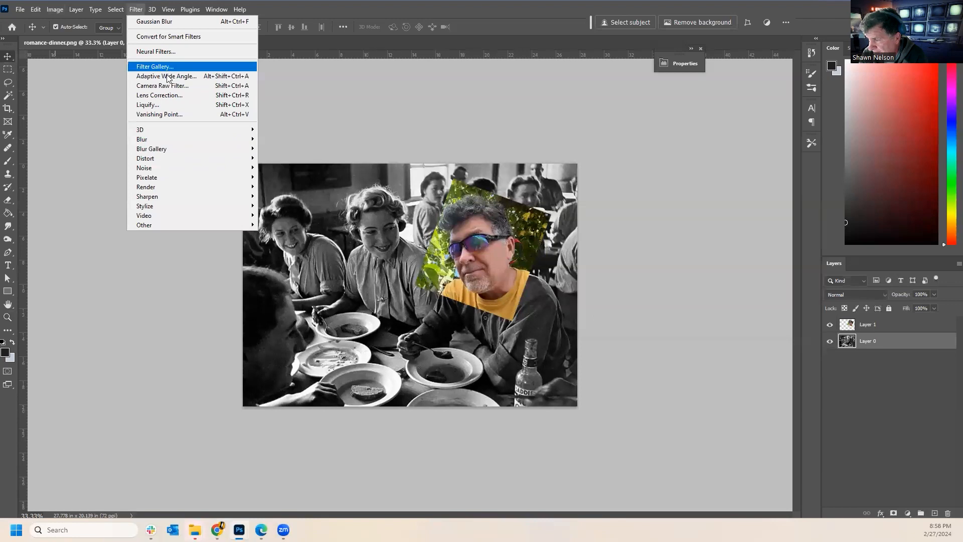
pyautogui.click(156, 51)
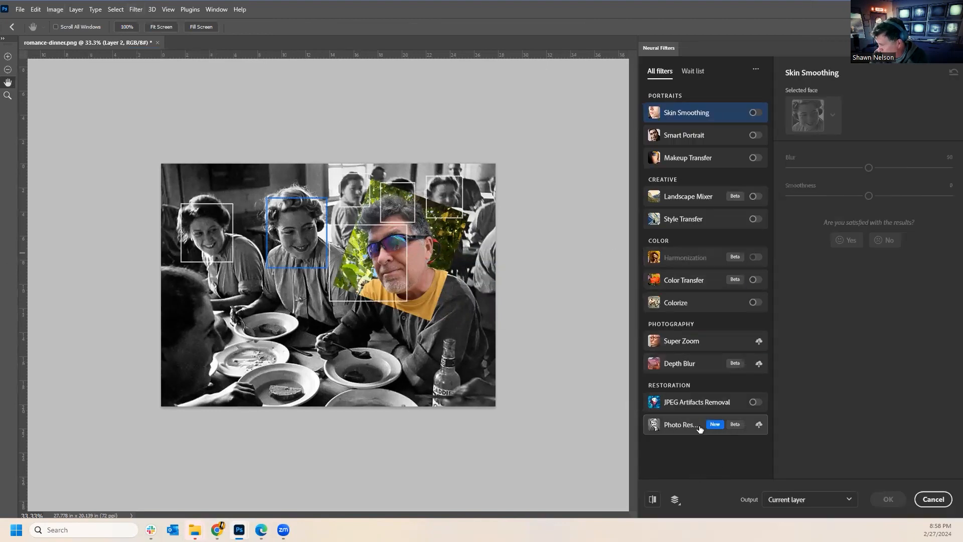
pyautogui.click(684, 427)
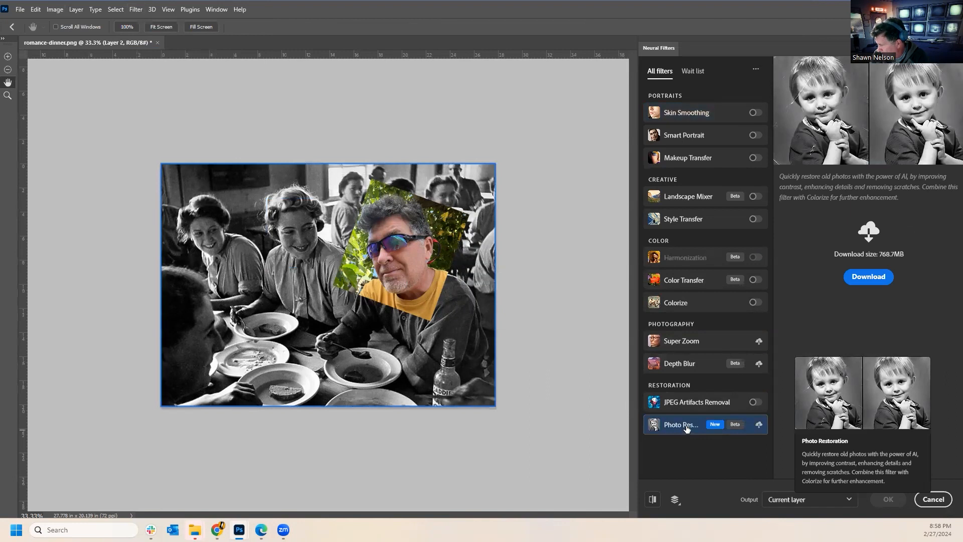
pyautogui.moveTo(677, 405)
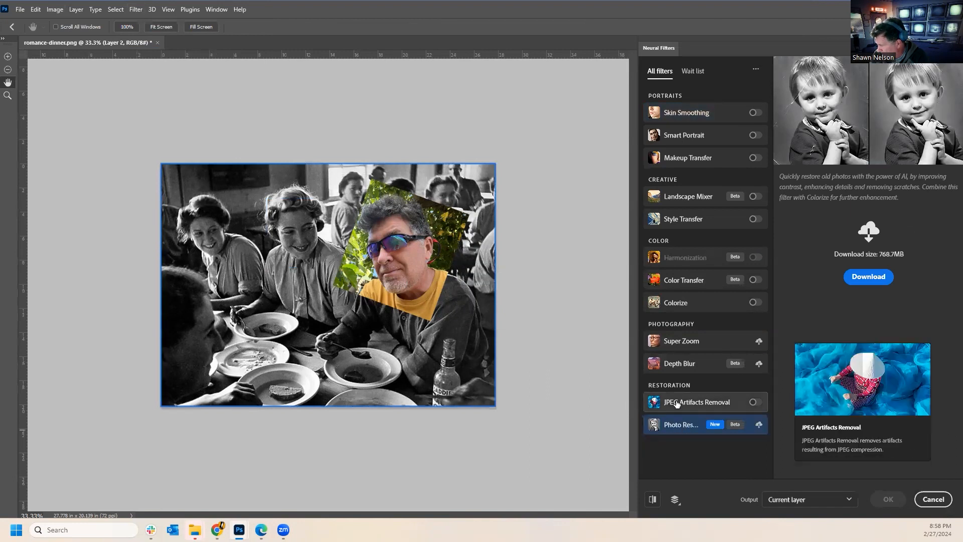
pyautogui.moveTo(684, 283)
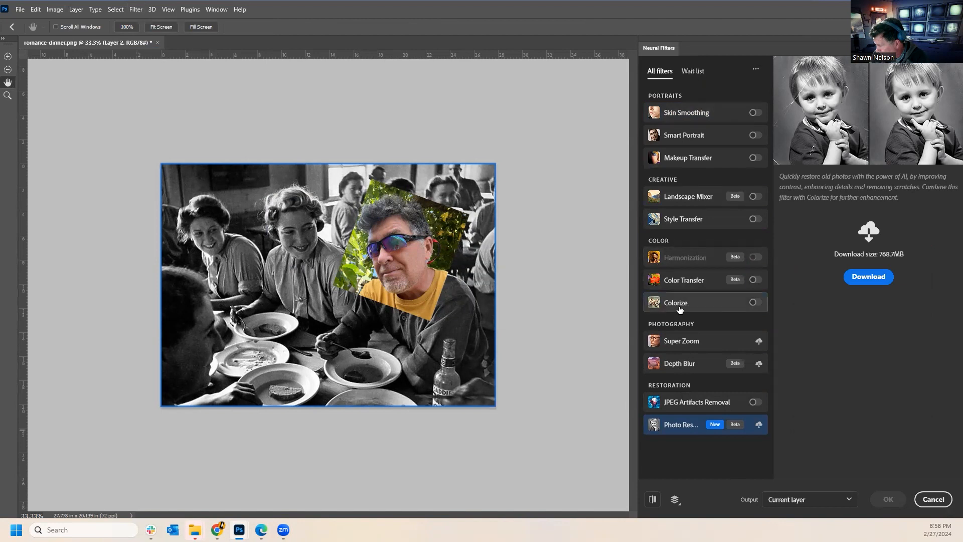
pyautogui.click(756, 302)
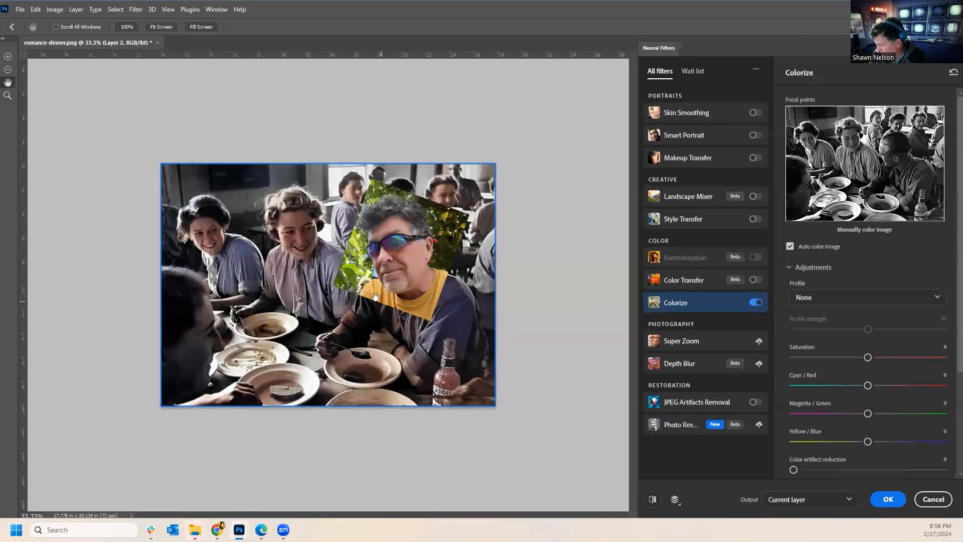
pyautogui.click(754, 303)
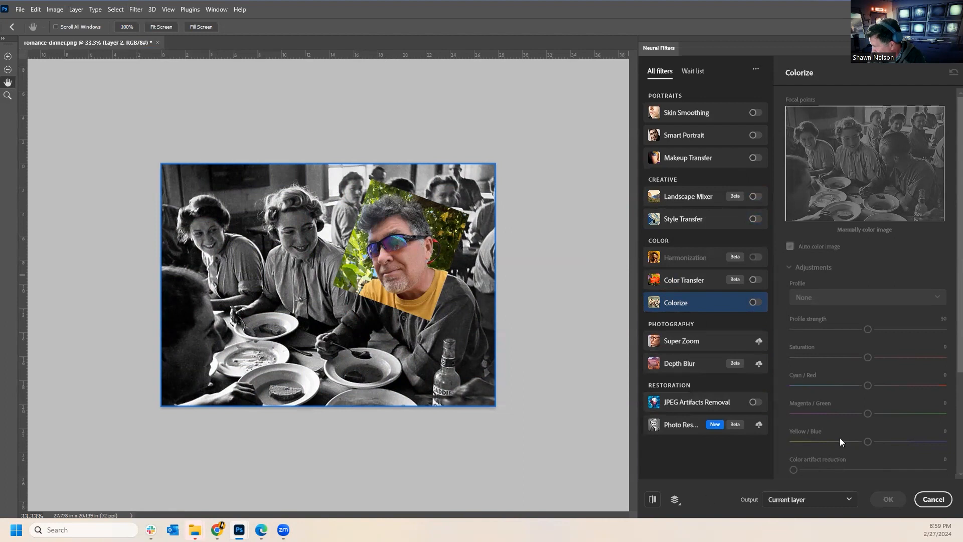
# Examine the Neural Filters wait list, the graphics processor option and the layer preview options.
pyautogui.click(698, 73)
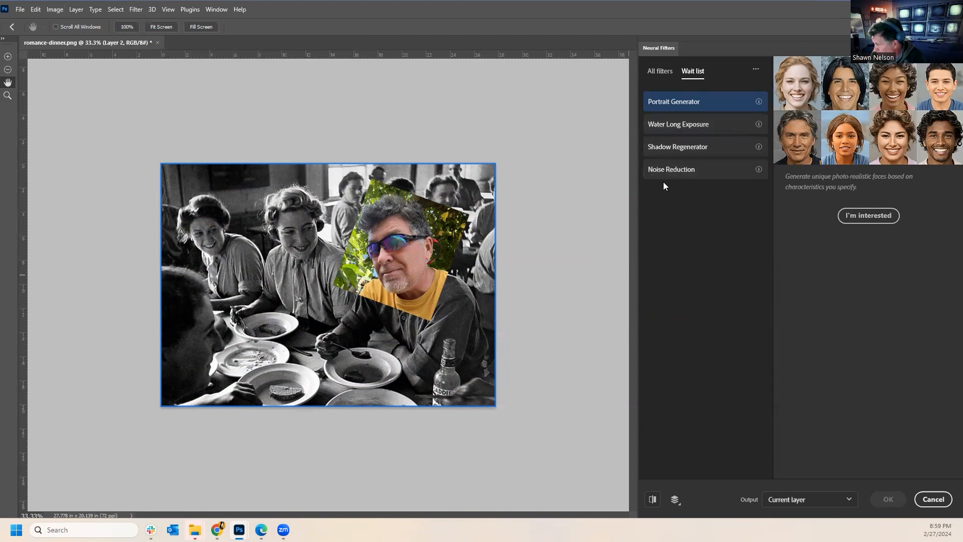
pyautogui.click(659, 71)
pyautogui.click(756, 72)
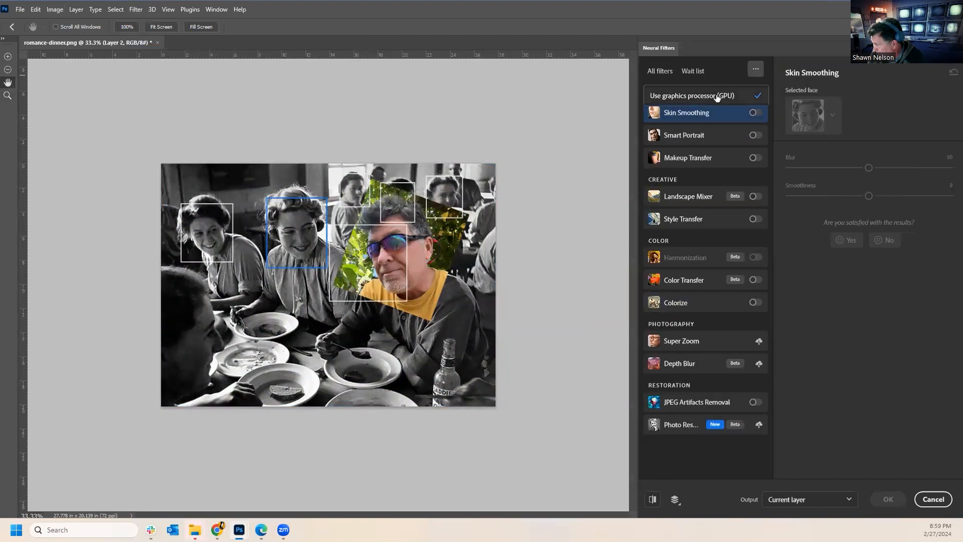
pyautogui.click(721, 67)
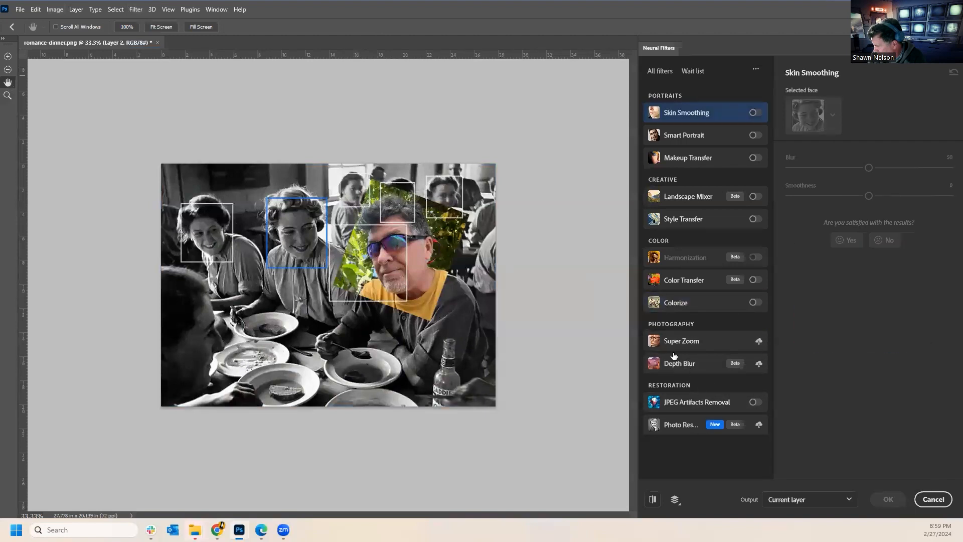
pyautogui.moveTo(677, 364)
pyautogui.click(676, 503)
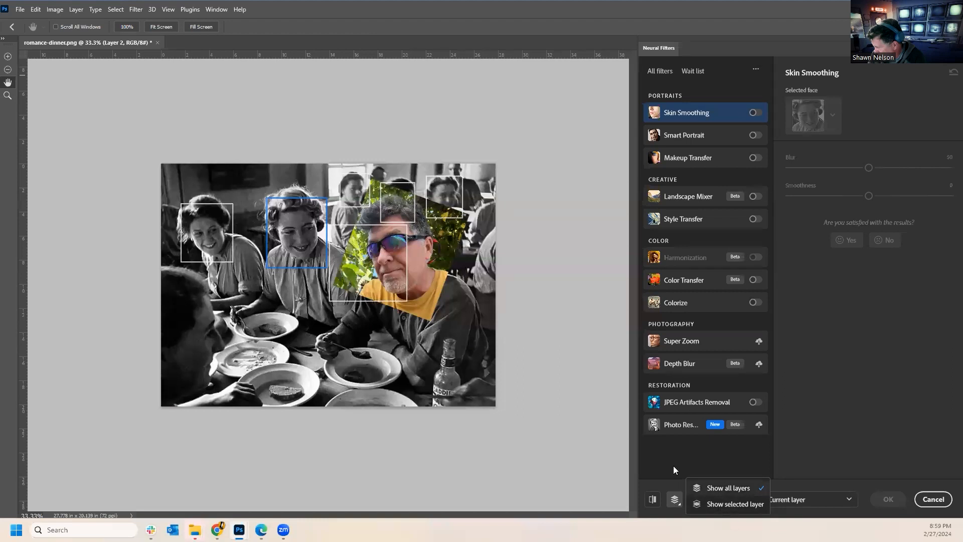
pyautogui.click(654, 504)
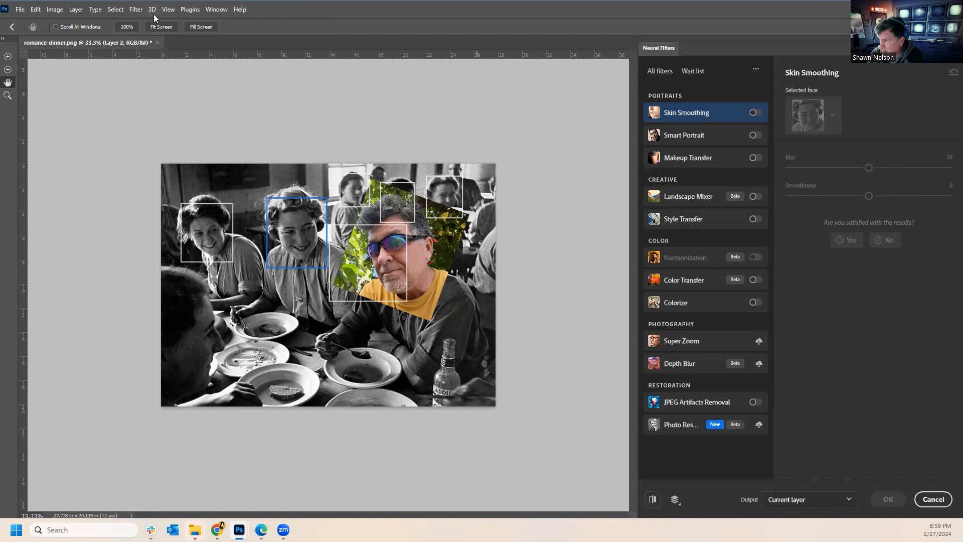
pyautogui.click(132, 10)
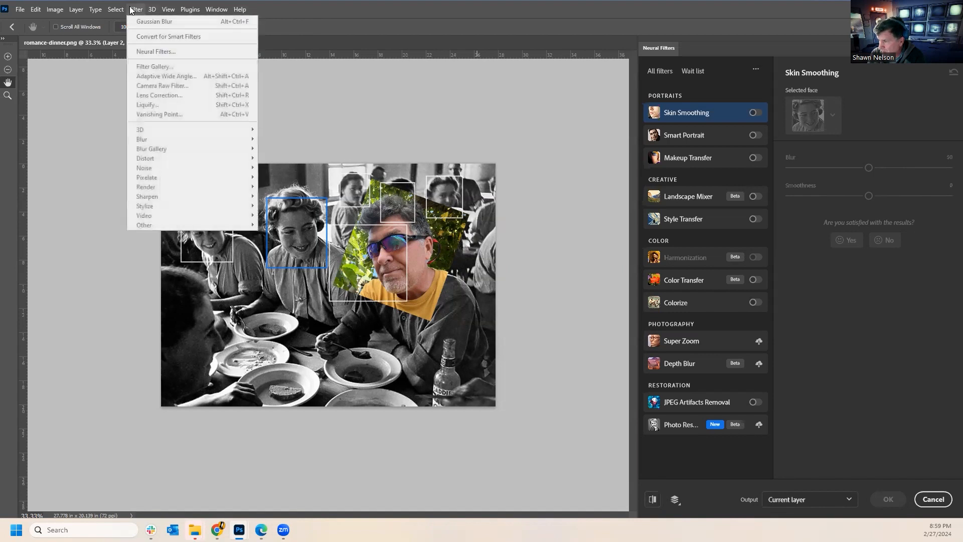
pyautogui.click(637, 40)
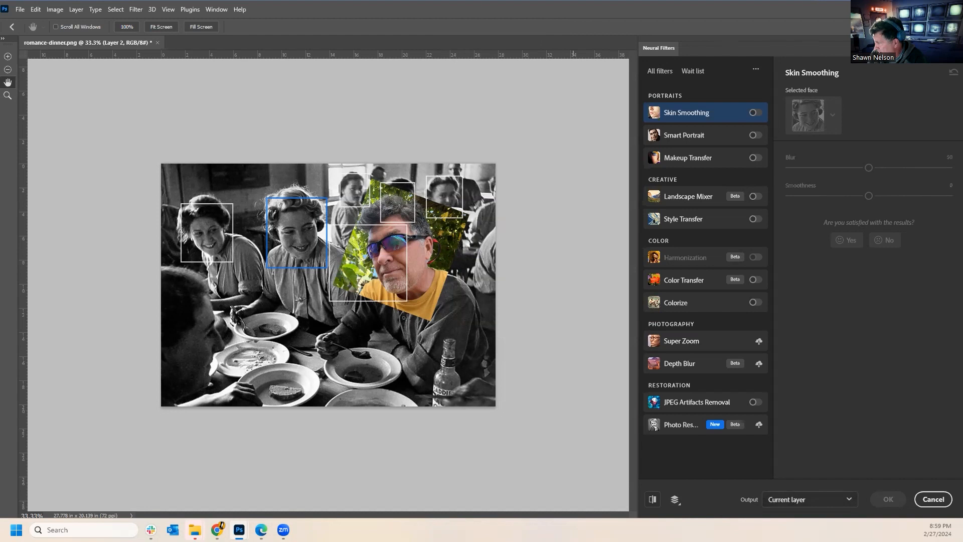
# Bring up the Discover list of quick actions, browse it, and cancel Neural Filters without applying anything.
pyautogui.hotkey('ctrl', 'f')
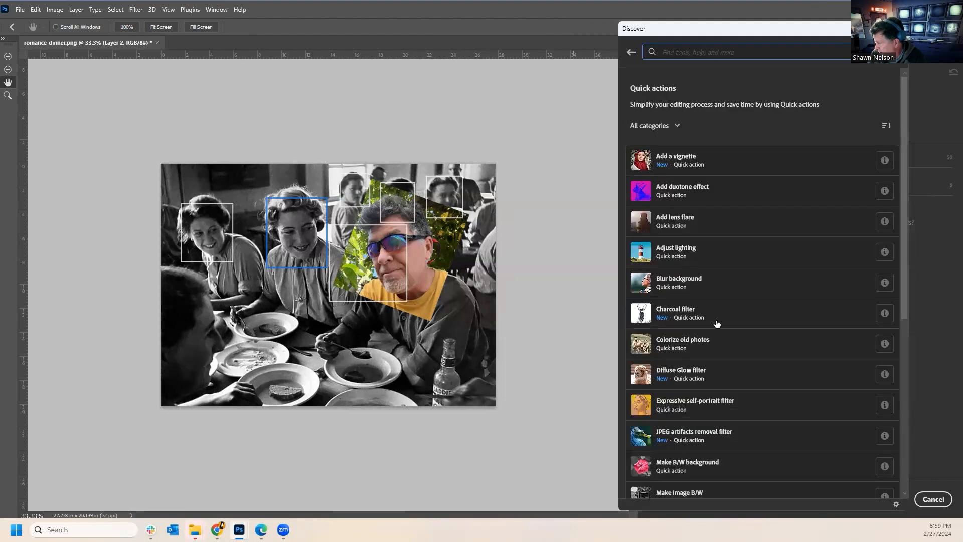
pyautogui.scroll(-4, 721, 364)
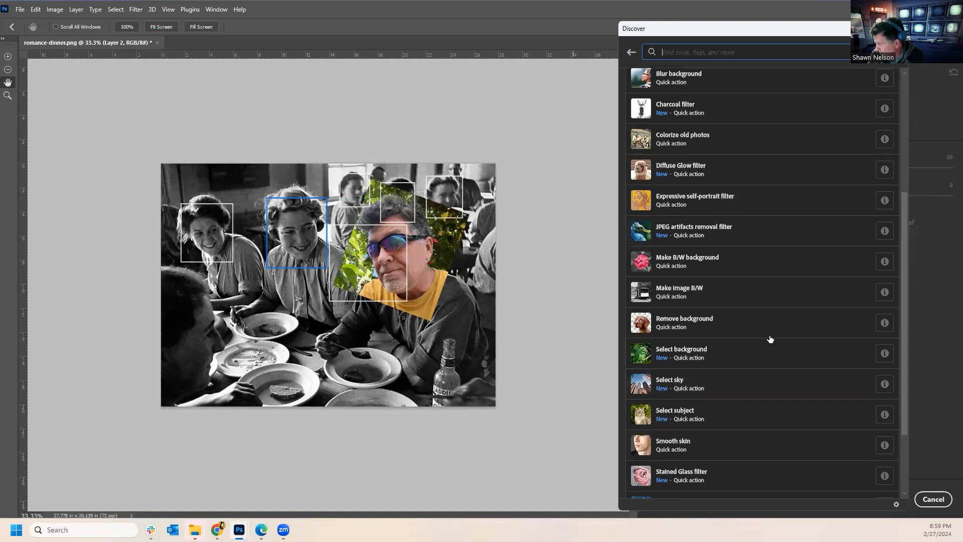
pyautogui.scroll(-2, 720, 357)
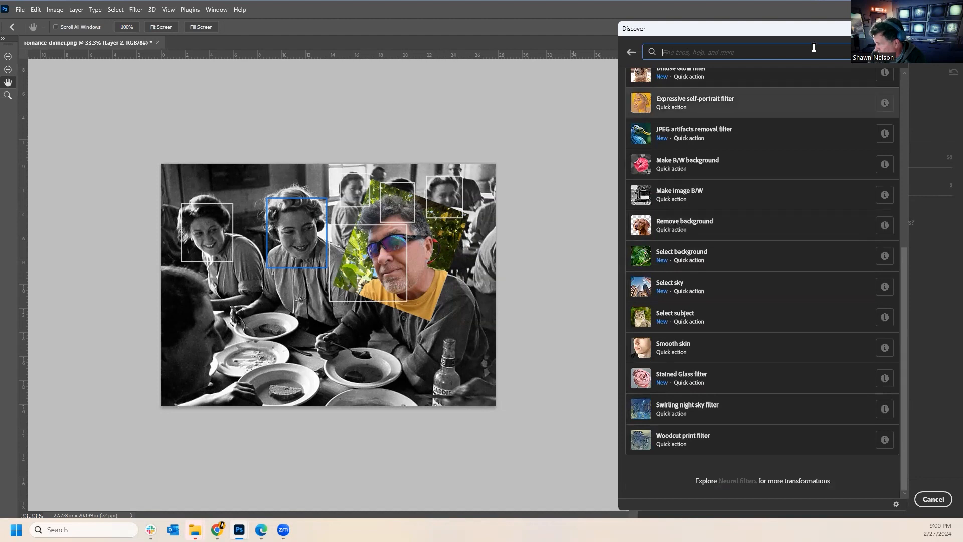
pyautogui.moveTo(806, 35); pyautogui.dragTo(654, 36)
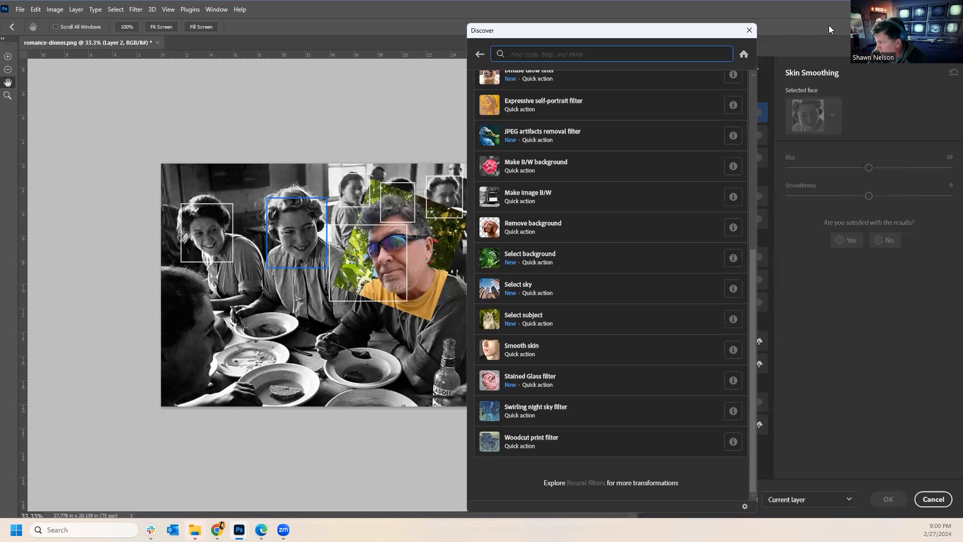
pyautogui.click(933, 500)
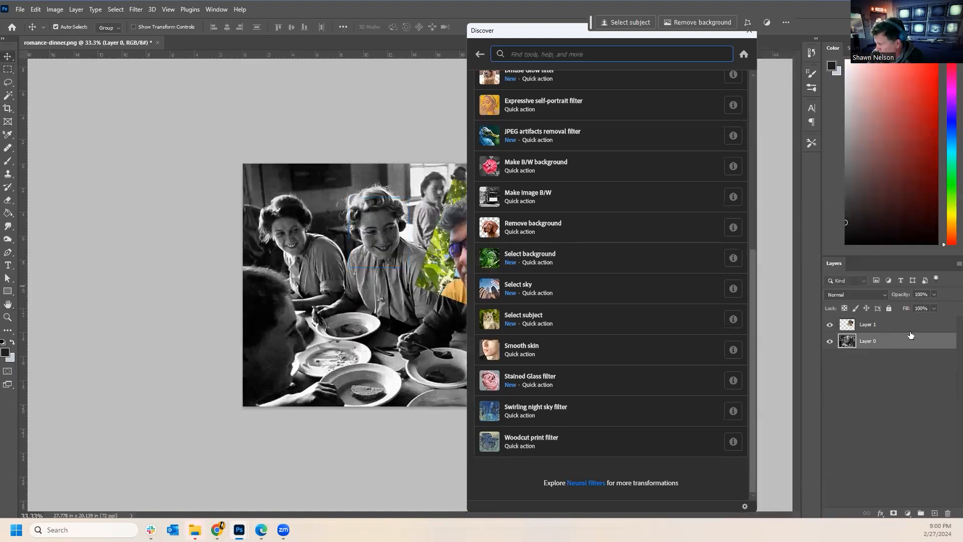
# Remove the background of the portrait on Layer 1 with the Remove background quick action.
pyautogui.click(901, 325)
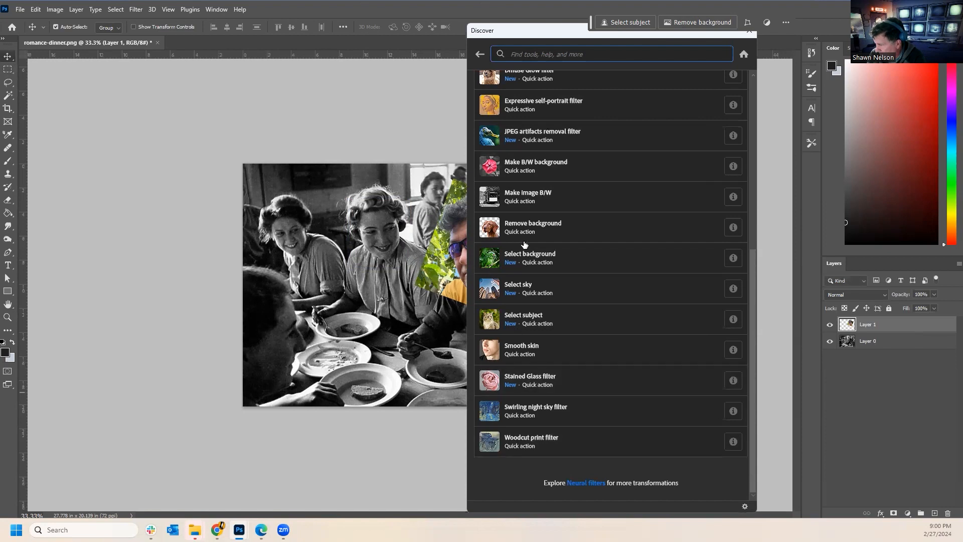
pyautogui.click(527, 224)
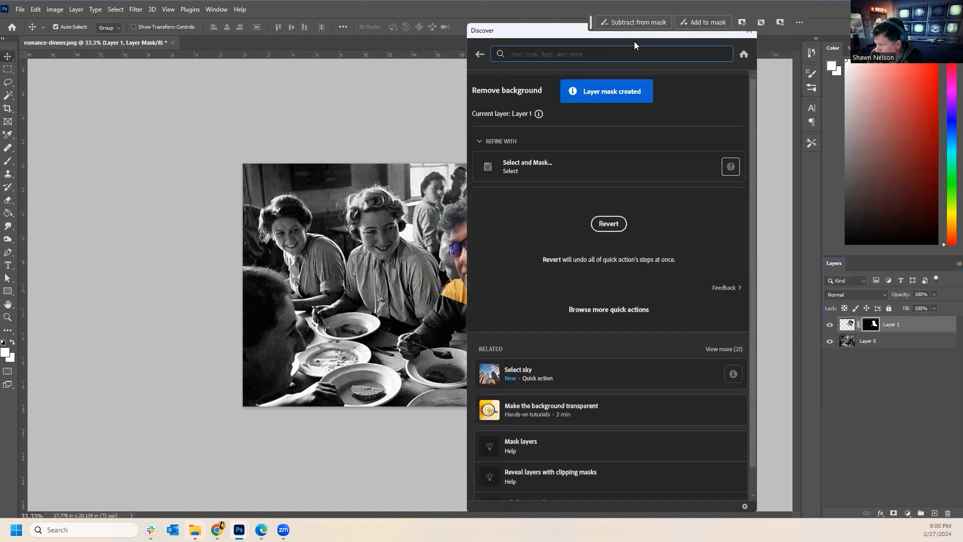
pyautogui.click(577, 37)
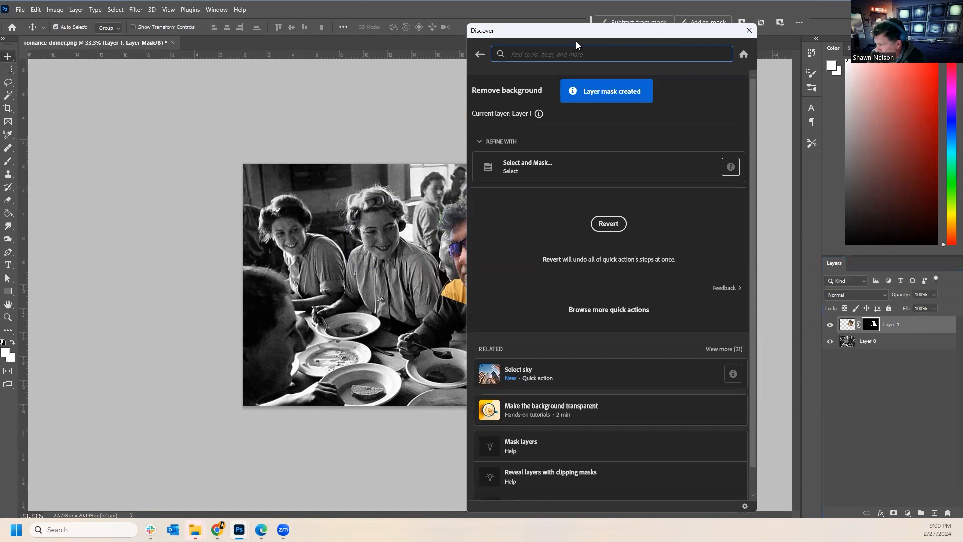
pyautogui.moveTo(576, 41); pyautogui.dragTo(681, 78)
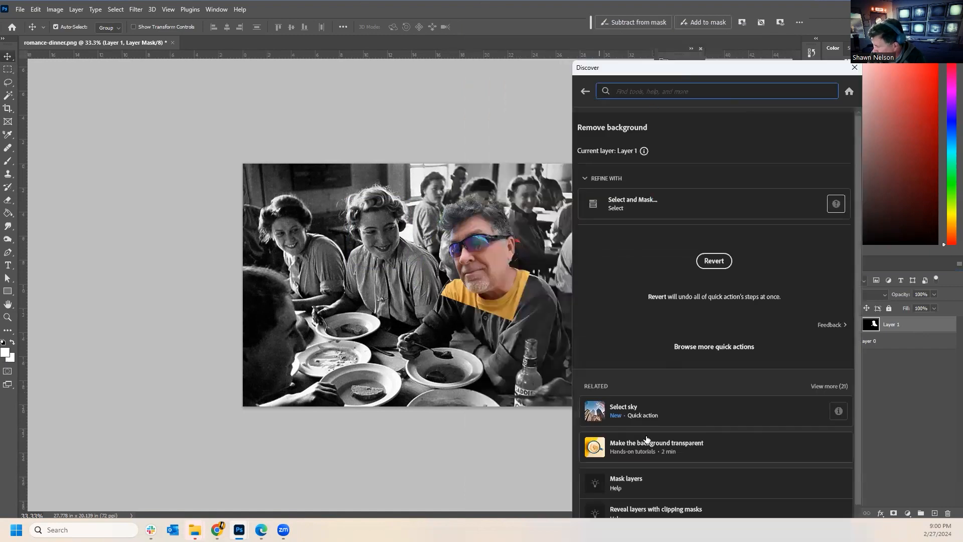
pyautogui.scroll(-1, 629, 285)
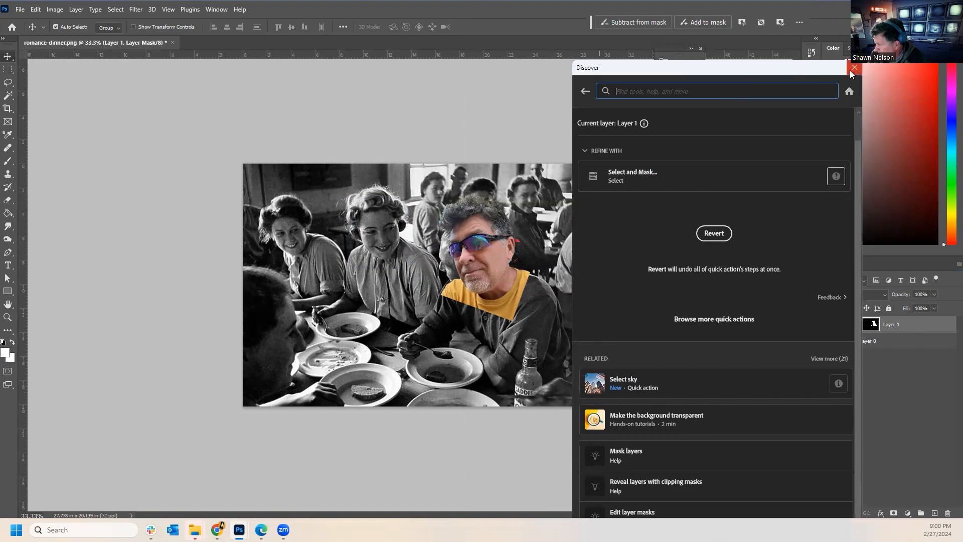
# Convert the portrait on Layer 1 to black and white with the Make image B/W quick action.
pyautogui.click(584, 95)
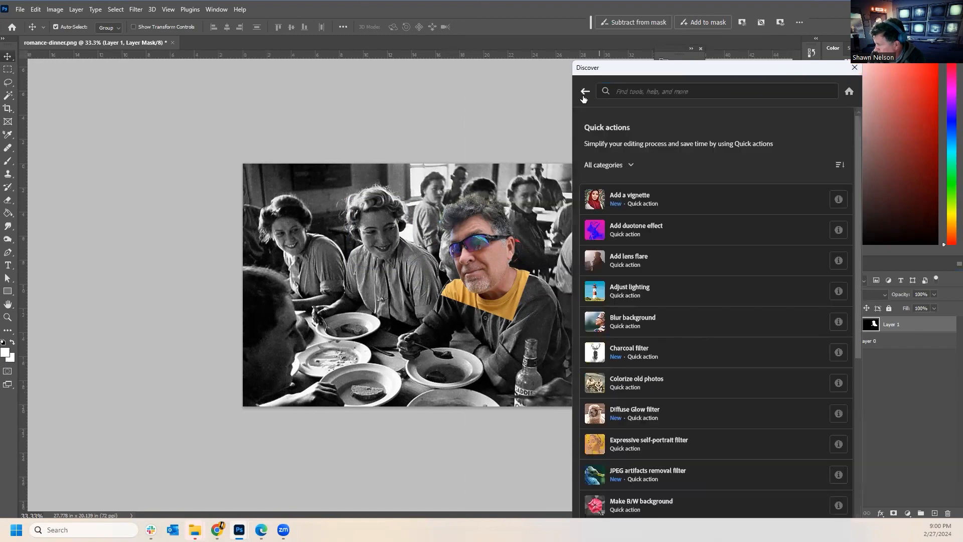
pyautogui.scroll(-2, 649, 390)
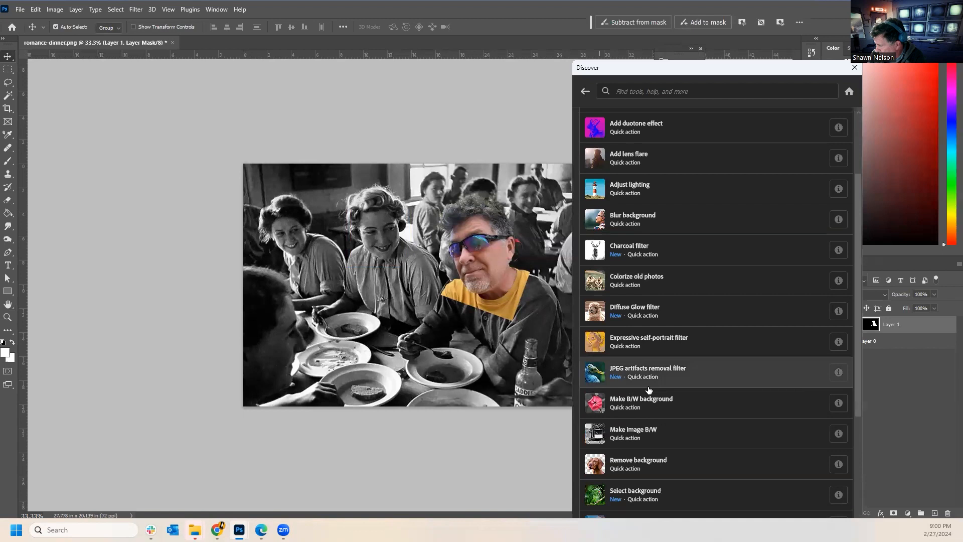
pyautogui.click(628, 439)
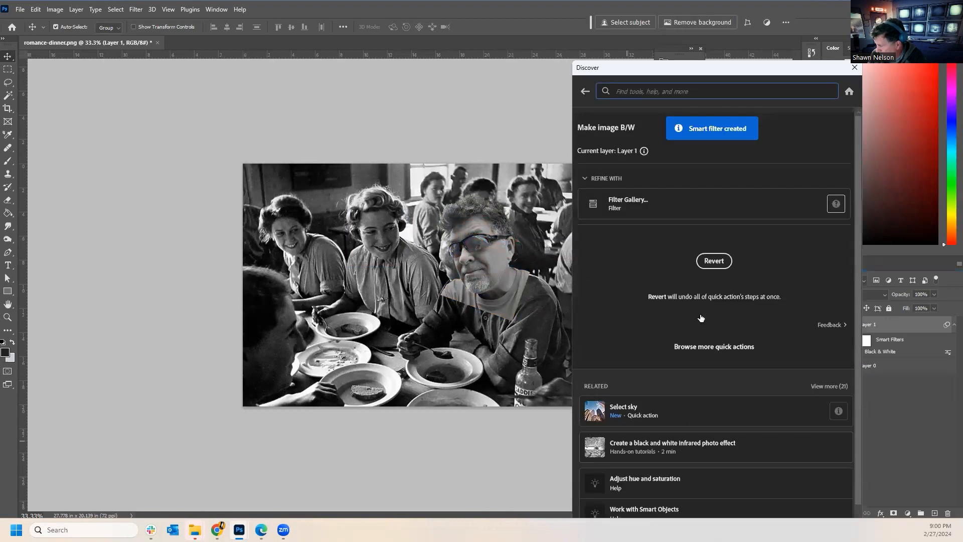
pyautogui.scroll(-1, 686, 412)
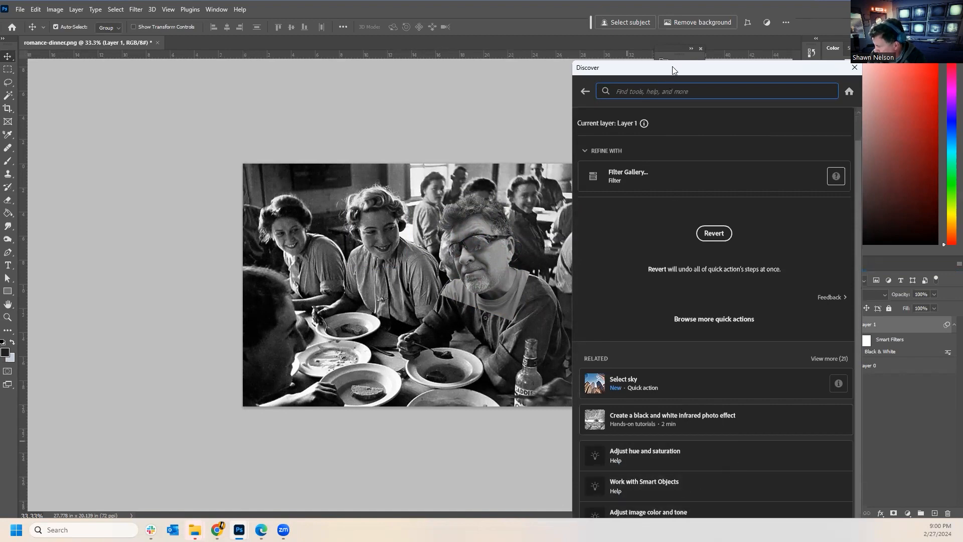
# Read through the "Adjust image color and tone" help article and return to the quick actions list.
pyautogui.moveTo(672, 66); pyautogui.dragTo(682, 10)
pyautogui.click(672, 461)
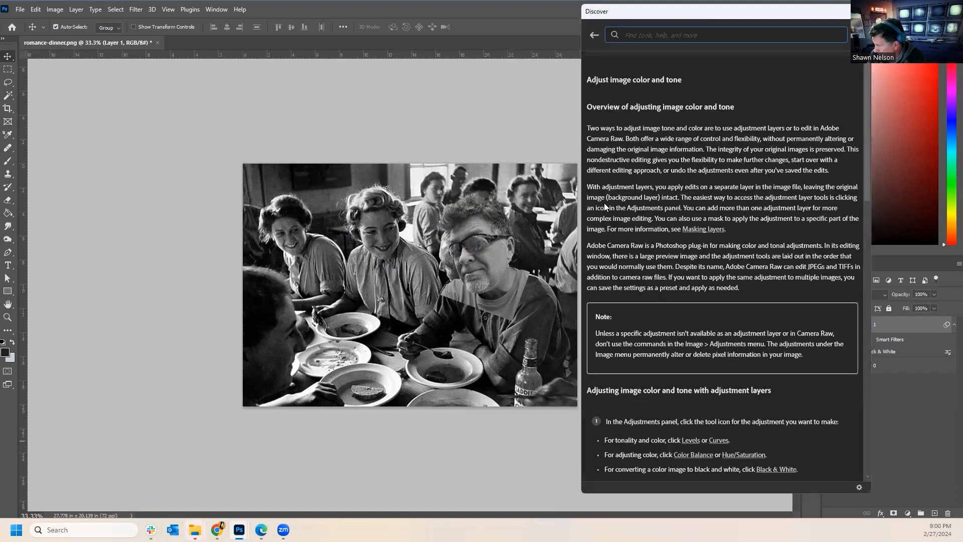
pyautogui.scroll(-7, 624, 405)
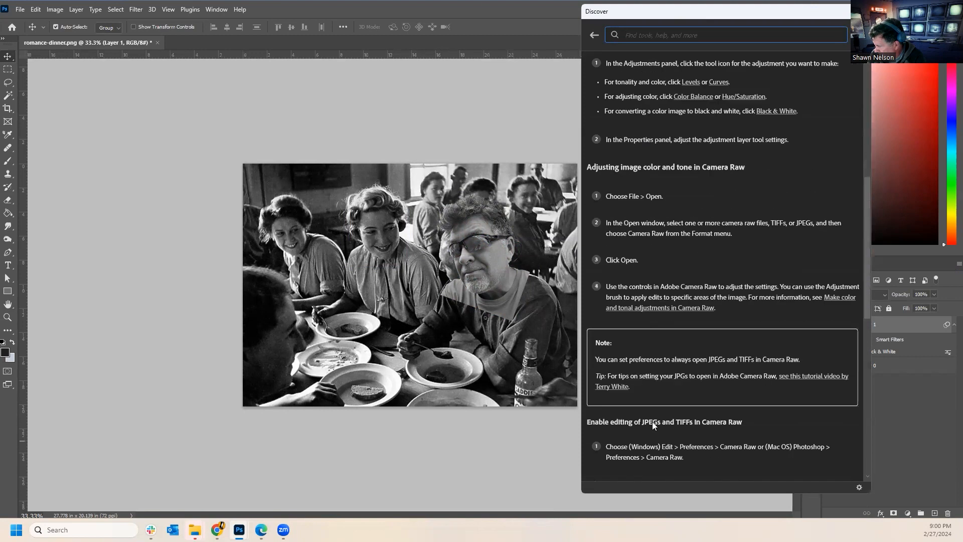
pyautogui.scroll(-7, 723, 359)
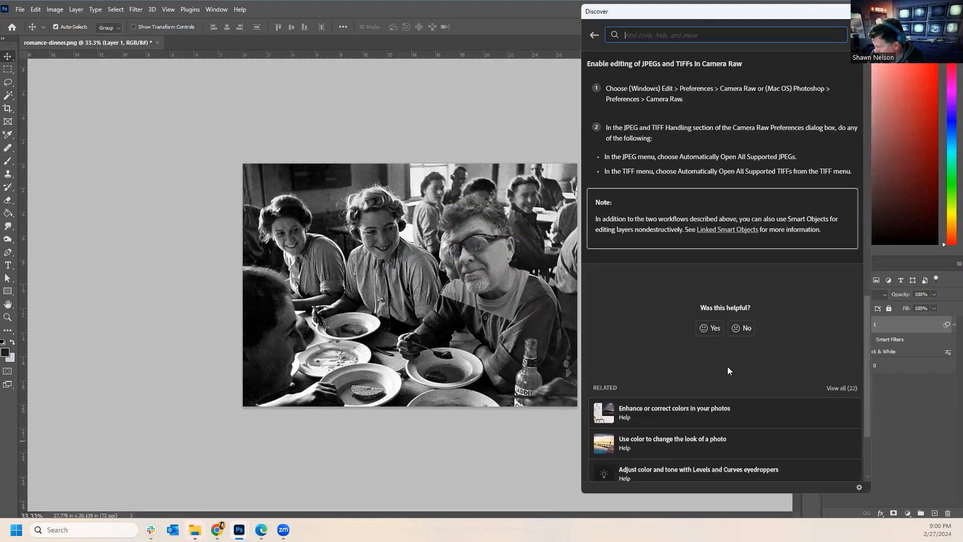
pyautogui.scroll(-2, 728, 370)
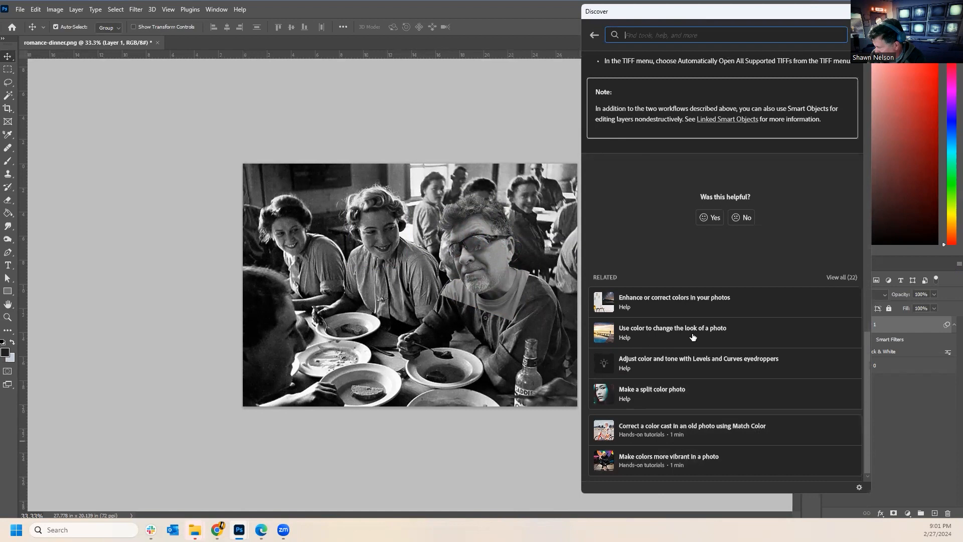
pyautogui.scroll(15, 698, 334)
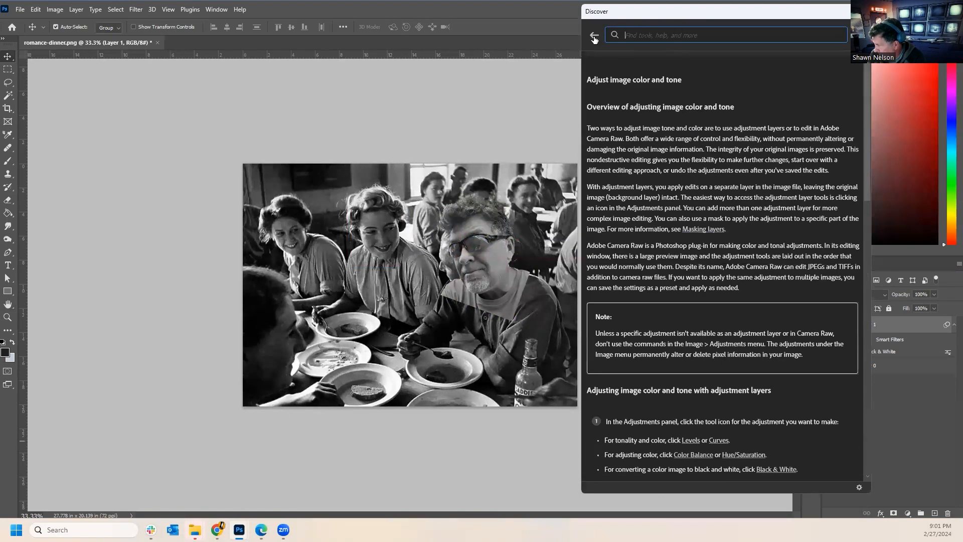
pyautogui.click(595, 37)
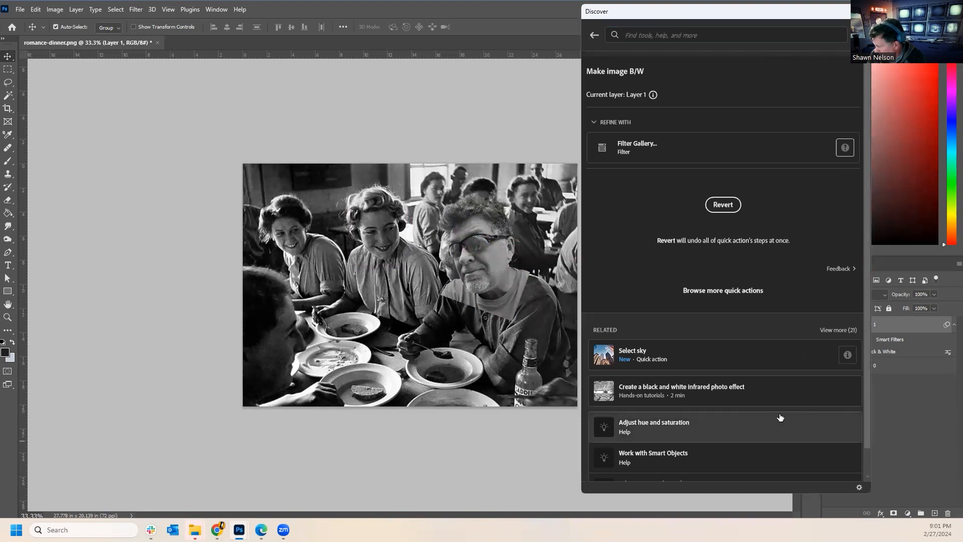
pyautogui.click(595, 36)
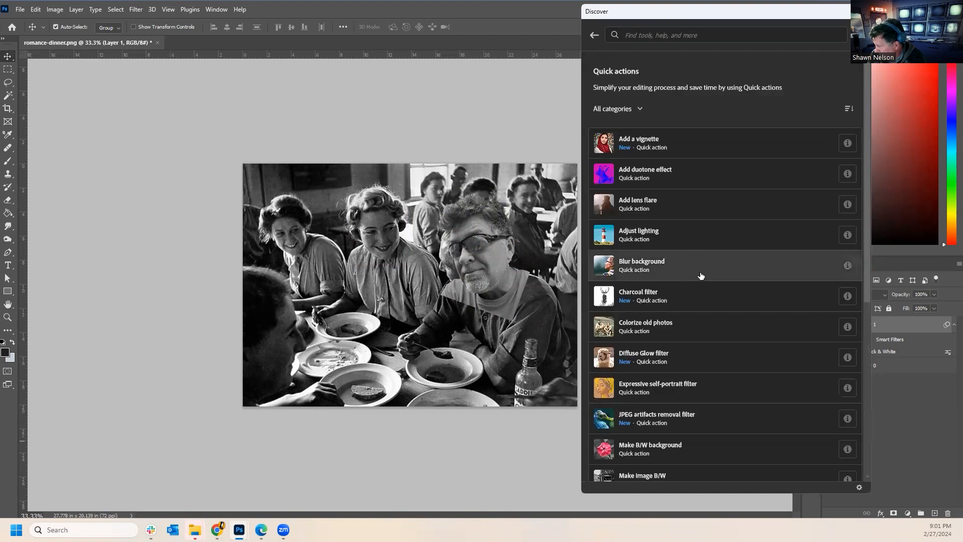
# Look through the rest of the quick actions list to its end and leave the Discover window.
pyautogui.scroll(-3, 718, 286)
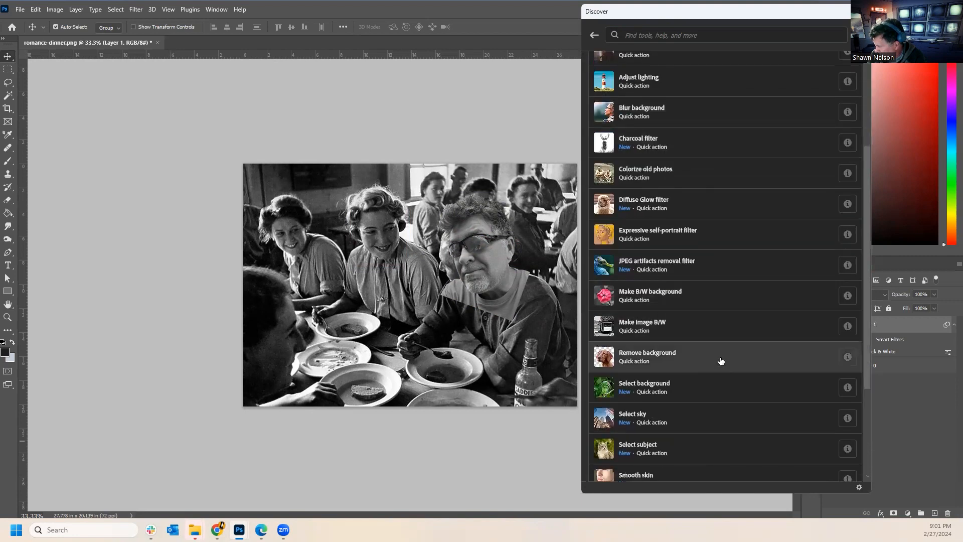
pyautogui.scroll(-3, 721, 362)
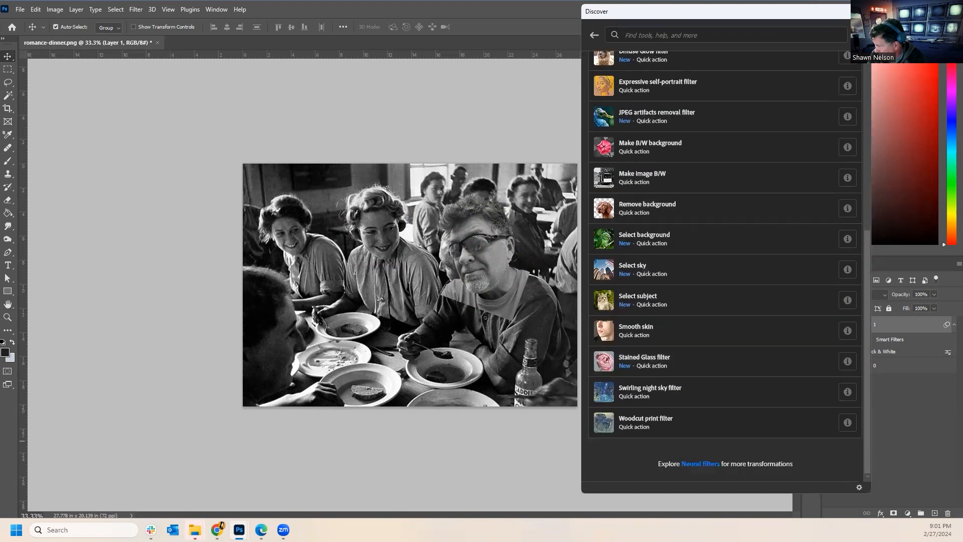
pyautogui.click(221, 494)
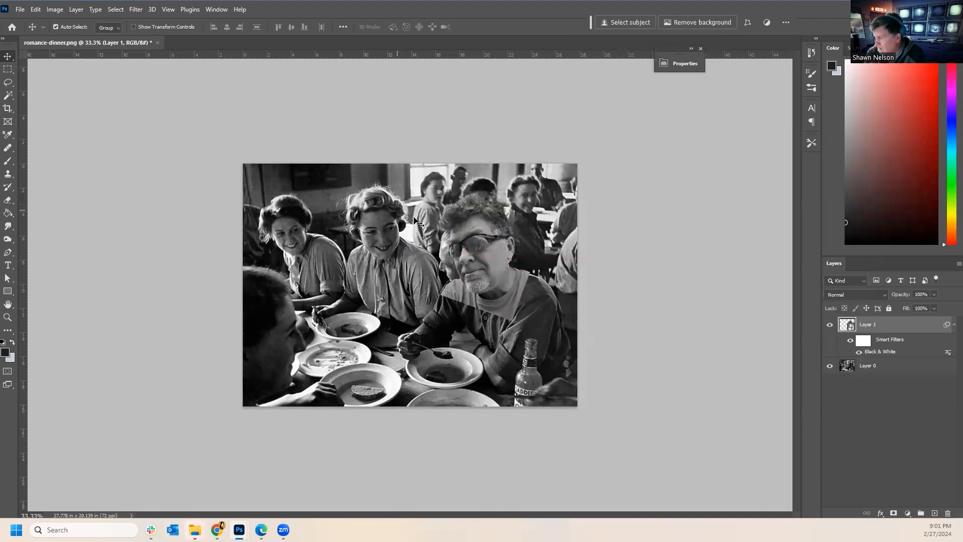
pyautogui.moveTo(527, 283); pyautogui.dragTo(529, 285)
pyautogui.click(504, 203)
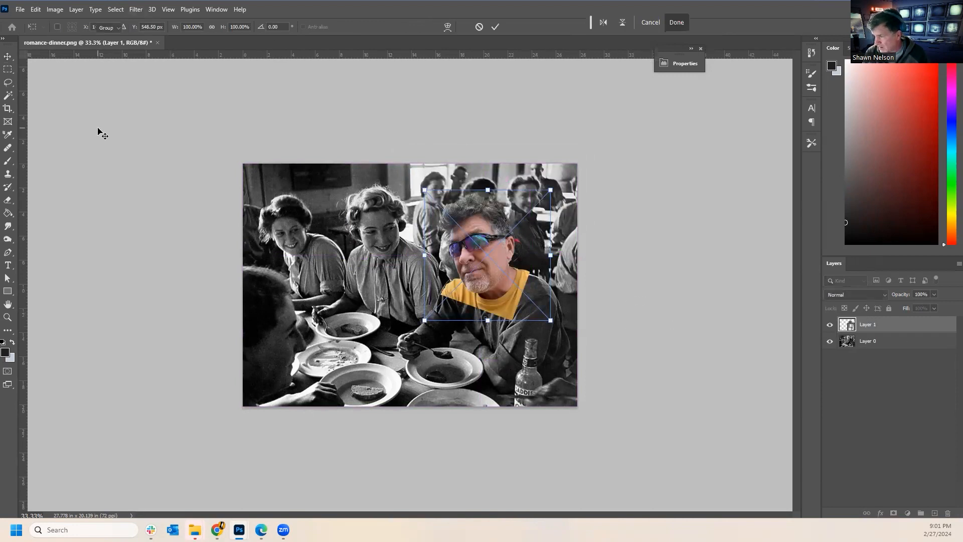
pyautogui.press('Return')
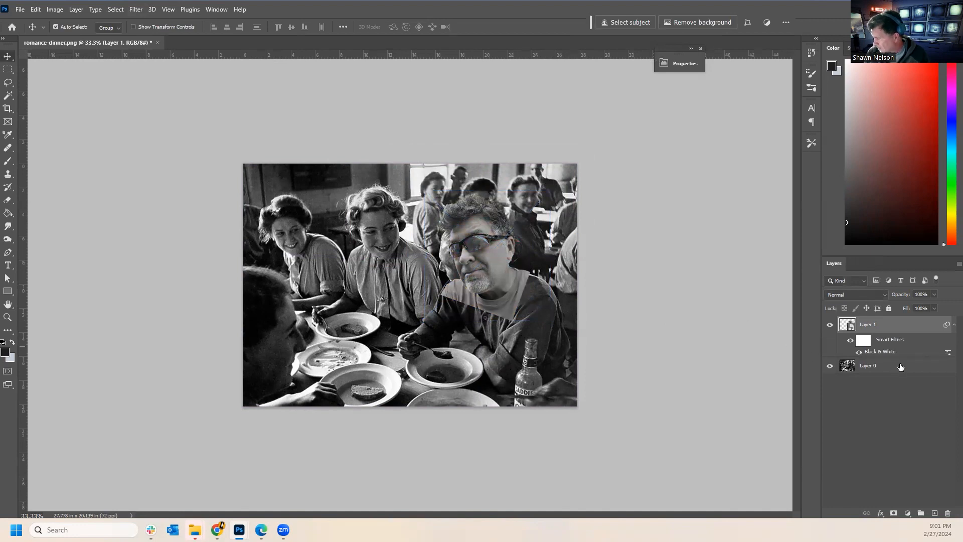
# Rasterize Layer 1 so the portrait and its Black & White smart filter become plain pixels.
pyautogui.rightClick(892, 326)
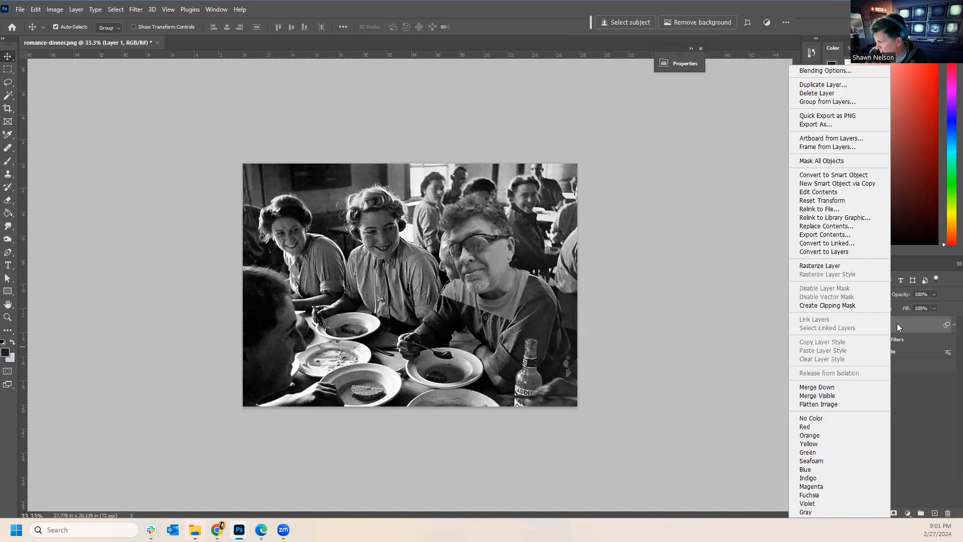
pyautogui.click(932, 411)
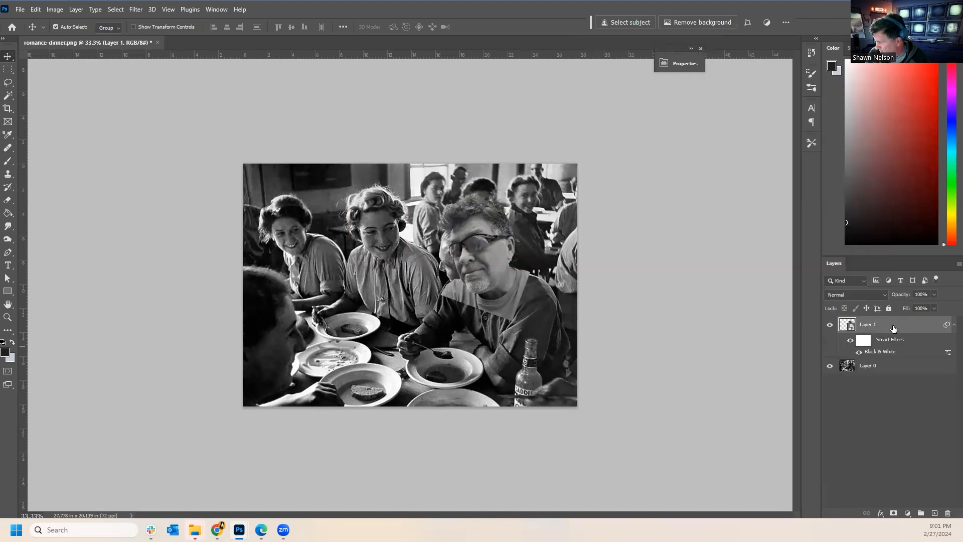
pyautogui.rightClick(862, 324)
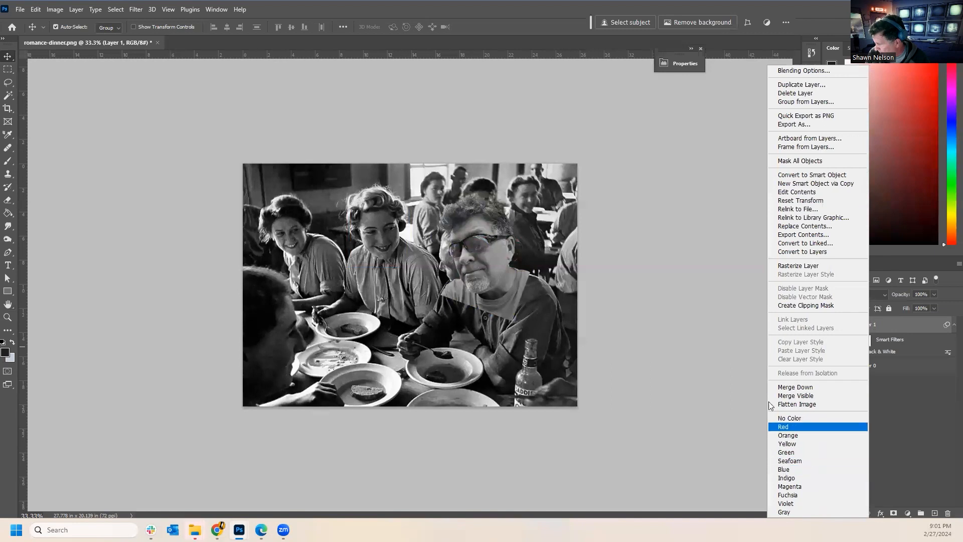
pyautogui.click(787, 267)
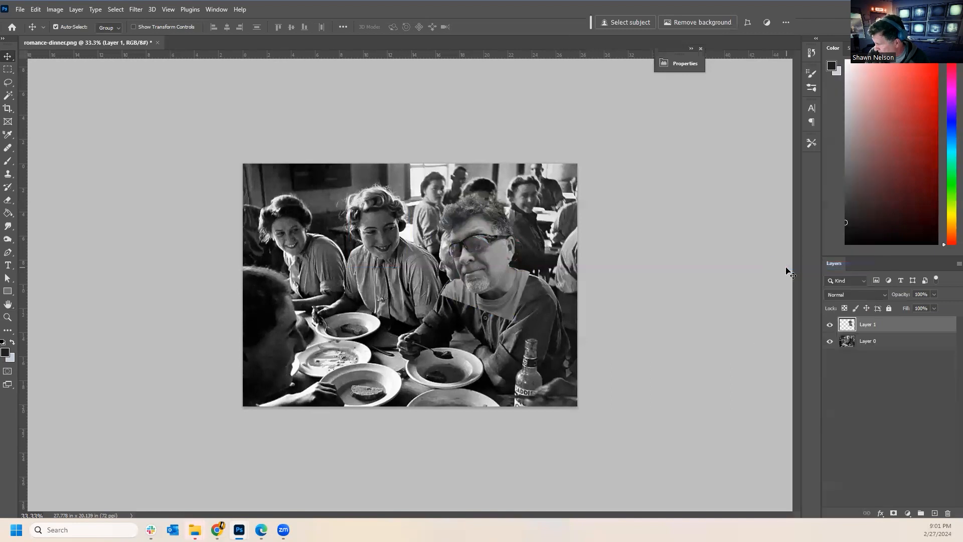
# Apply Brightness/Contrast with Use Legacy to the portrait on Layer 1, setting brightness to -10 and contrast to 26.
pyautogui.click(76, 10)
pyautogui.moveTo(55, 10)
pyautogui.moveTo(70, 37)
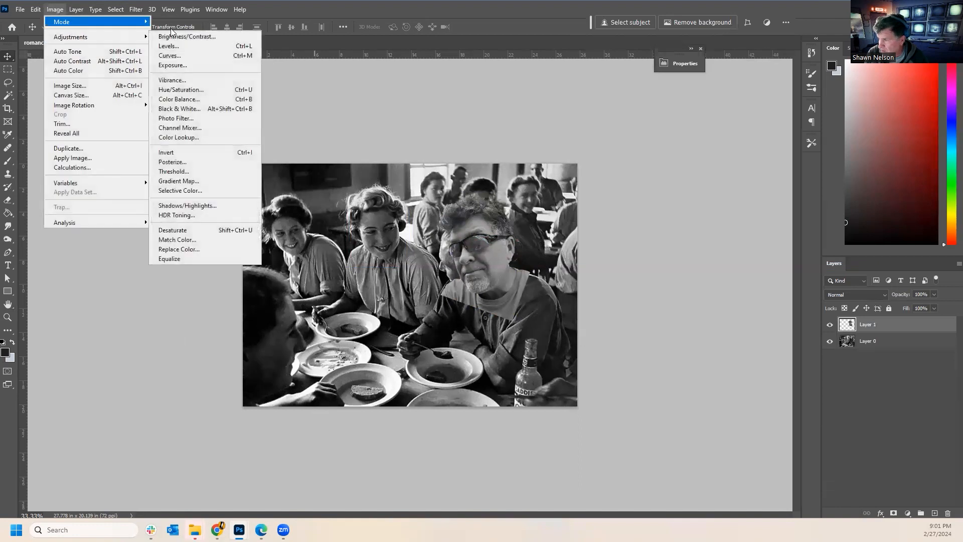
pyautogui.click(173, 37)
pyautogui.click(58, 177)
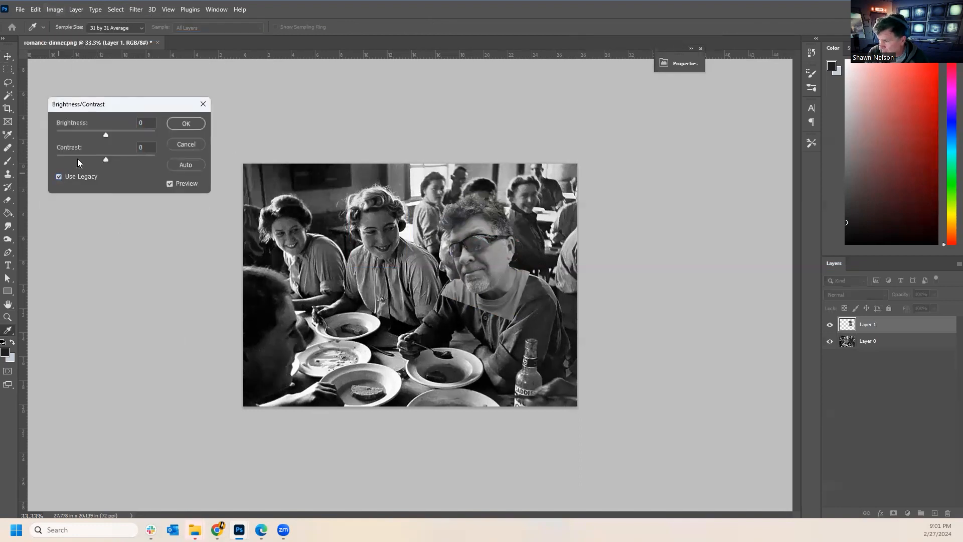
pyautogui.moveTo(106, 135)
pyautogui.mouseDown()
pyautogui.moveTo(114, 135)
pyautogui.moveTo(105, 160)
pyautogui.moveTo(121, 162)
pyautogui.moveTo(102, 124)
pyautogui.mouseUp()
pyautogui.moveTo(117, 160)
pyautogui.mouseDown()
pyautogui.moveTo(109, 154)
pyautogui.moveTo(122, 157)
pyautogui.moveTo(118, 147)
pyautogui.mouseUp()
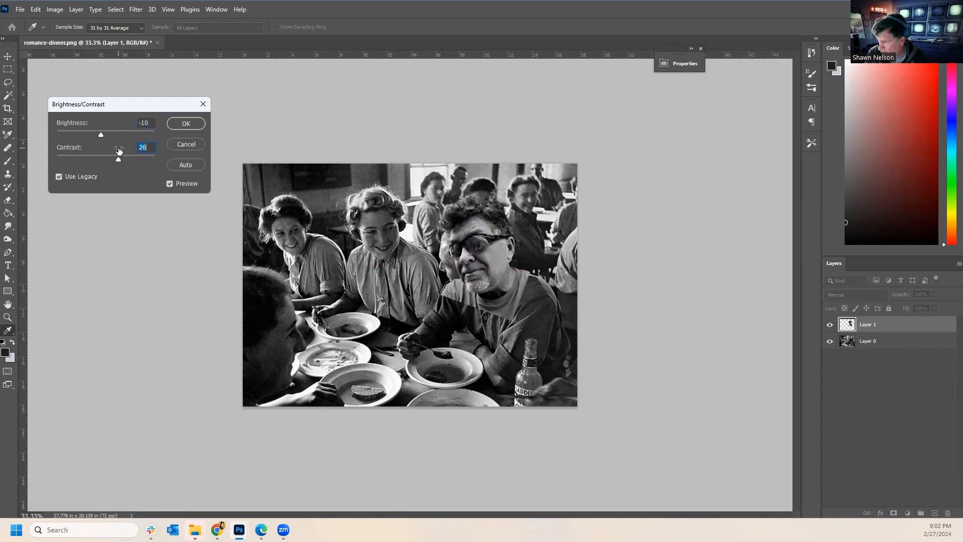
pyautogui.click(201, 123)
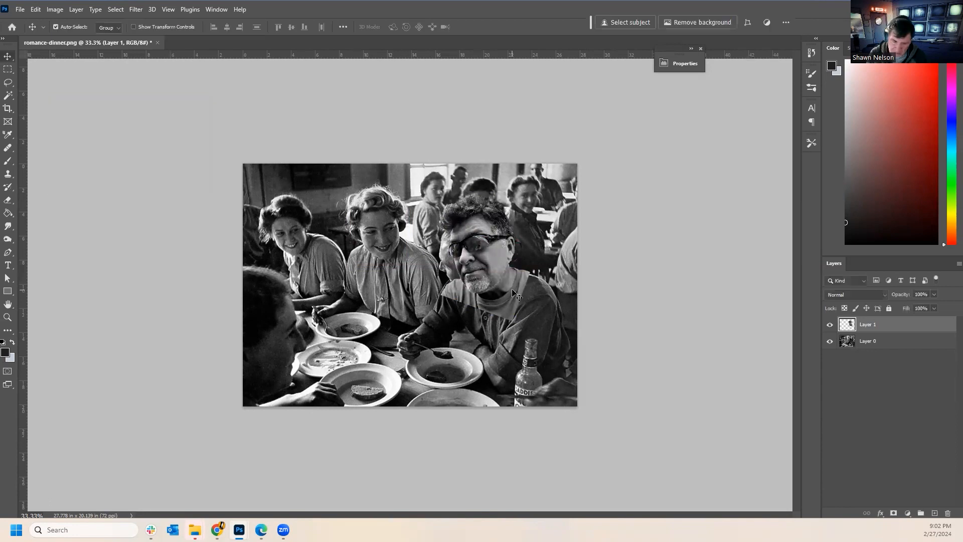
# Scale the portrait on Layer 1 down to about 91% and reposition it over the seated man's head and shoulders.
pyautogui.hotkey('ctrl', 't')
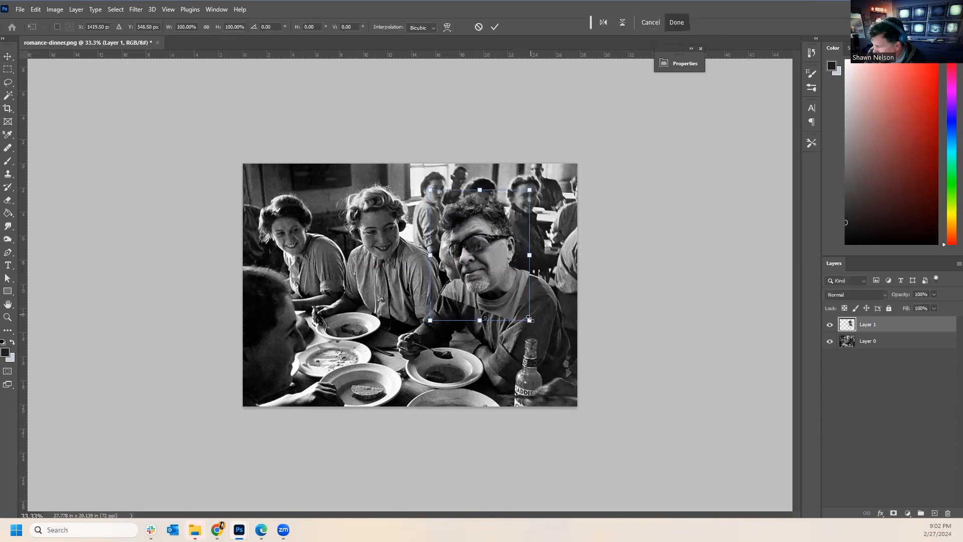
pyautogui.moveTo(530, 320); pyautogui.dragTo(521, 308)
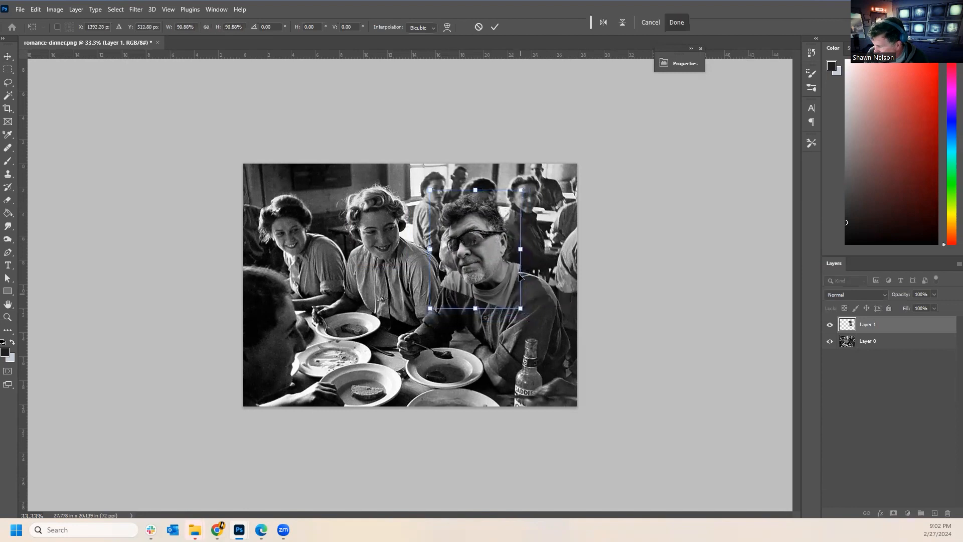
pyautogui.moveTo(494, 245)
pyautogui.mouseDown()
pyautogui.moveTo(502, 256)
pyautogui.moveTo(482, 243)
pyautogui.moveTo(490, 249)
pyautogui.mouseUp()
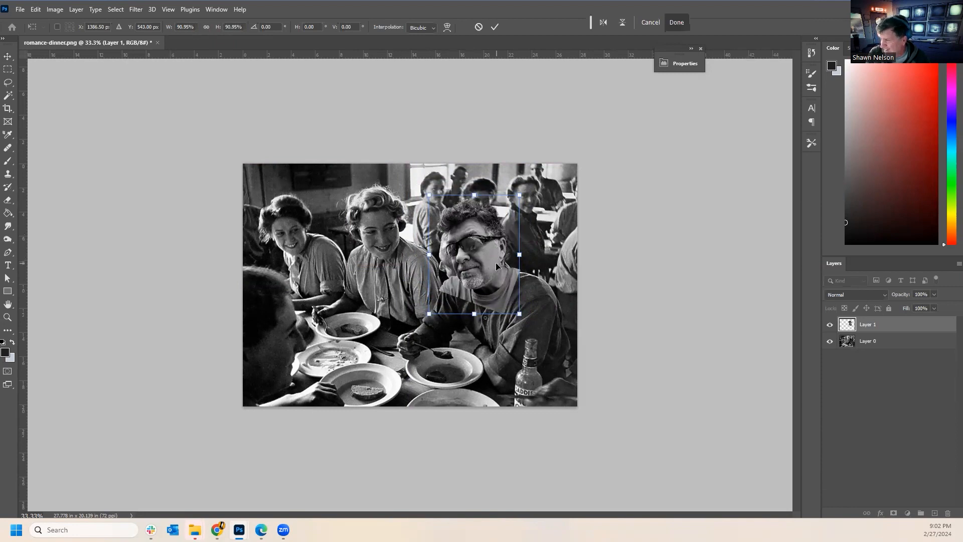
pyautogui.press('Return')
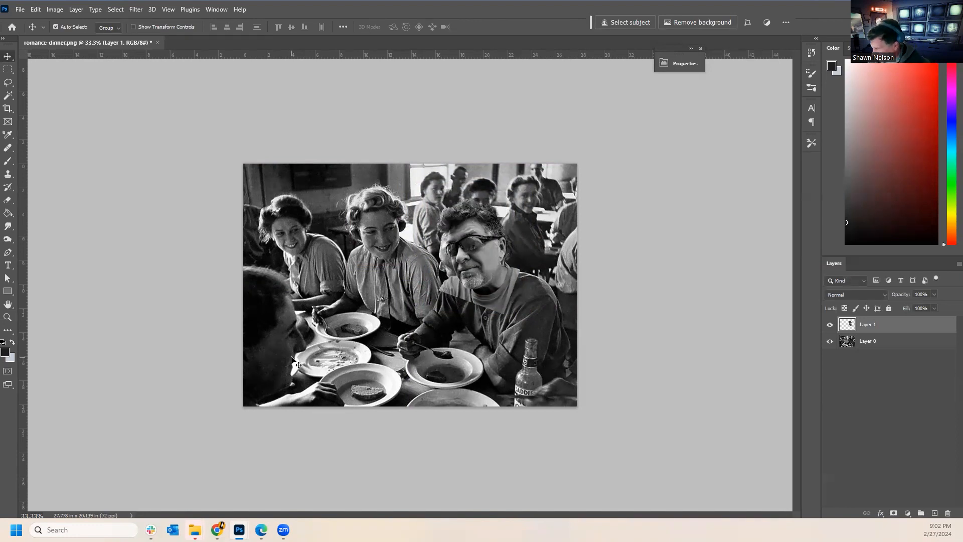
# Erase the portrait's leftover shirt around the neck and shoulders on Layer 1 with a size 30 Eraser.
pyautogui.click(10, 200)
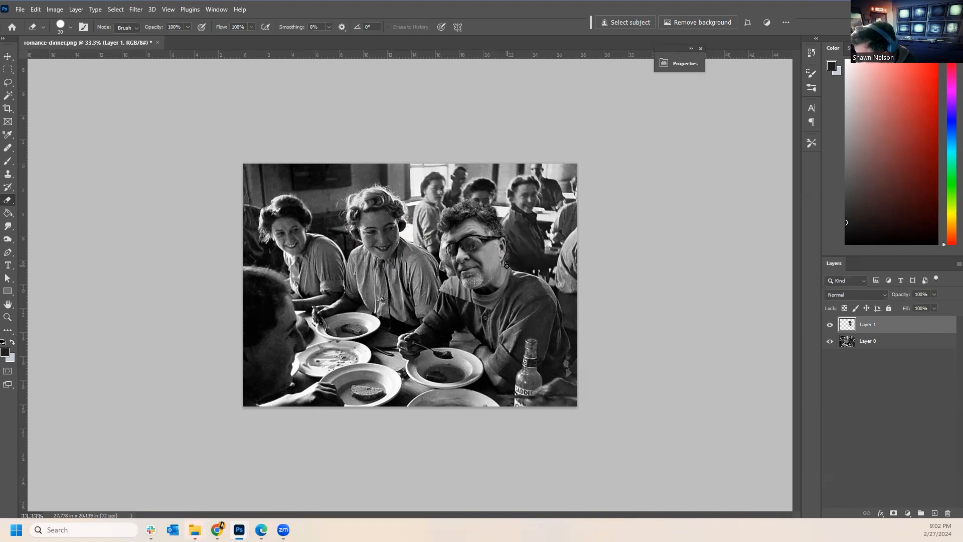
pyautogui.moveTo(448, 291)
pyautogui.mouseDown()
pyautogui.moveTo(452, 279)
pyautogui.moveTo(468, 294)
pyautogui.mouseUp()
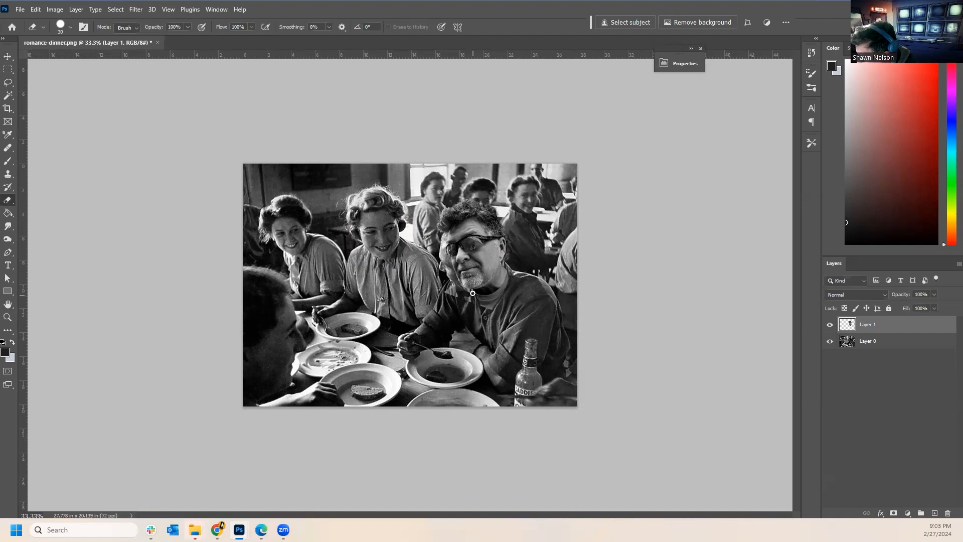
pyautogui.moveTo(462, 293); pyautogui.dragTo(449, 295)
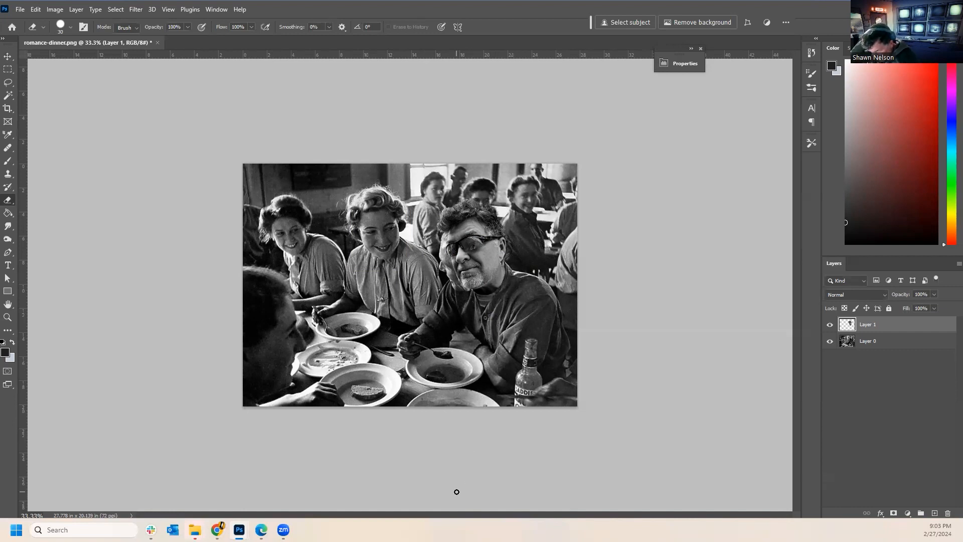
# Compare the image with and without Layer 1, and add a new empty layer between Layer 0 and Layer 1.
pyautogui.click(830, 324)
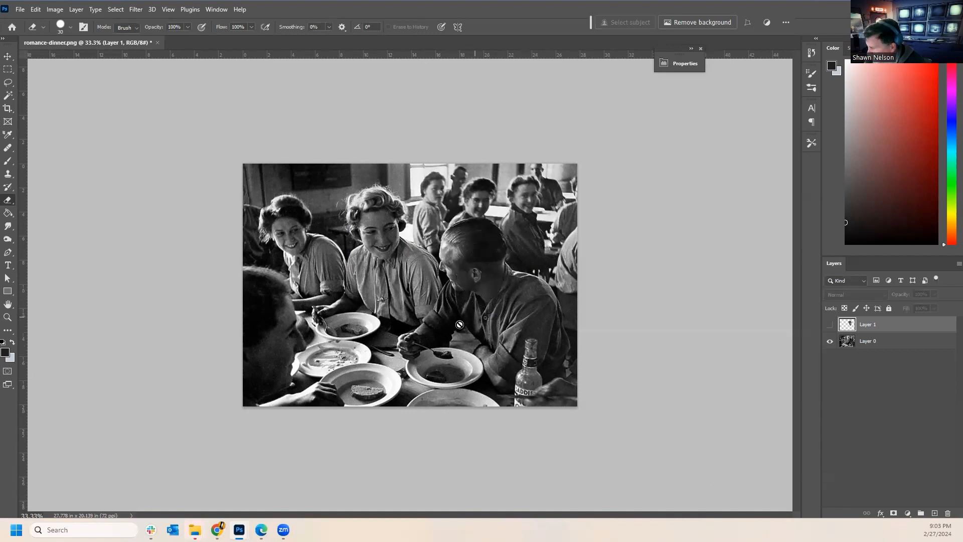
pyautogui.click(830, 325)
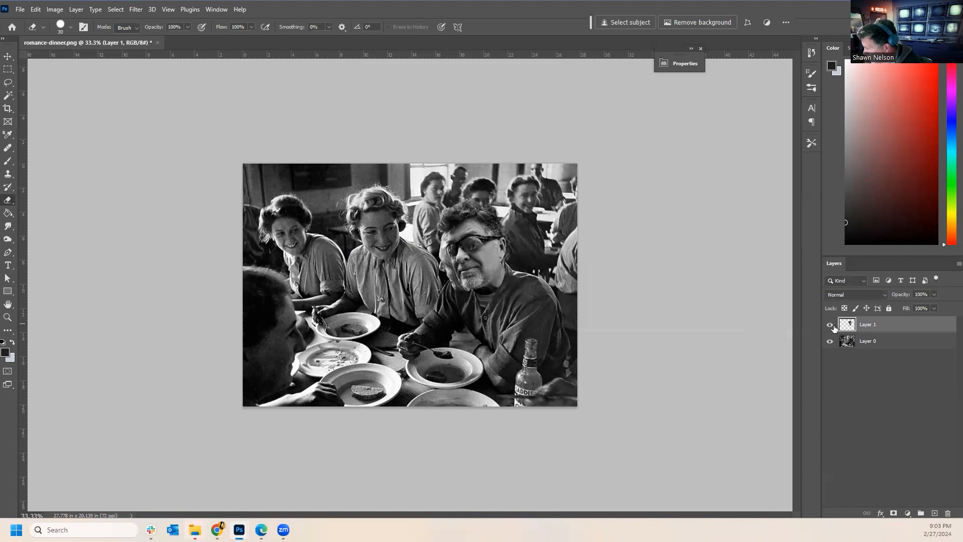
pyautogui.click(876, 345)
pyautogui.click(935, 513)
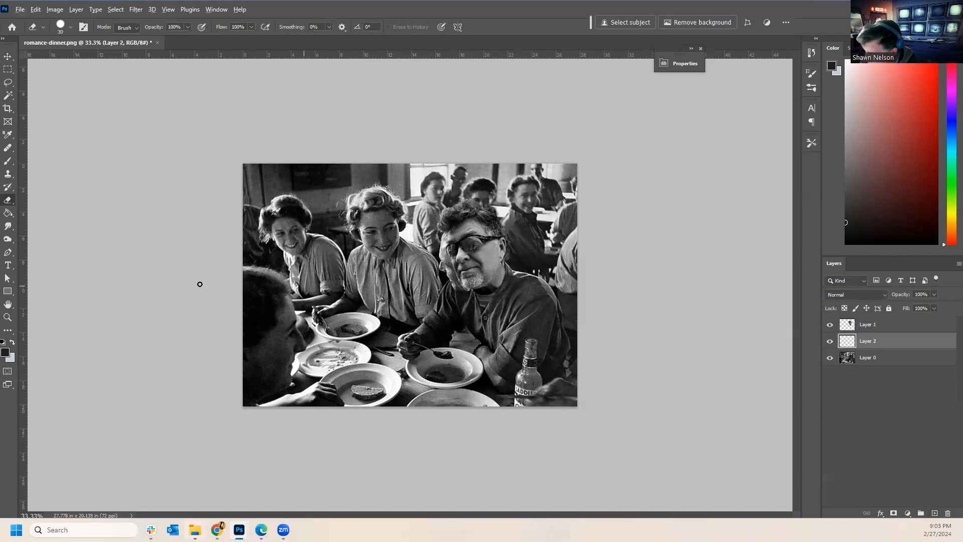
# Paint over the original man's exposed face and chin beside the portrait on the new layer, using black and sampled dark tones.
pyautogui.click(8, 161)
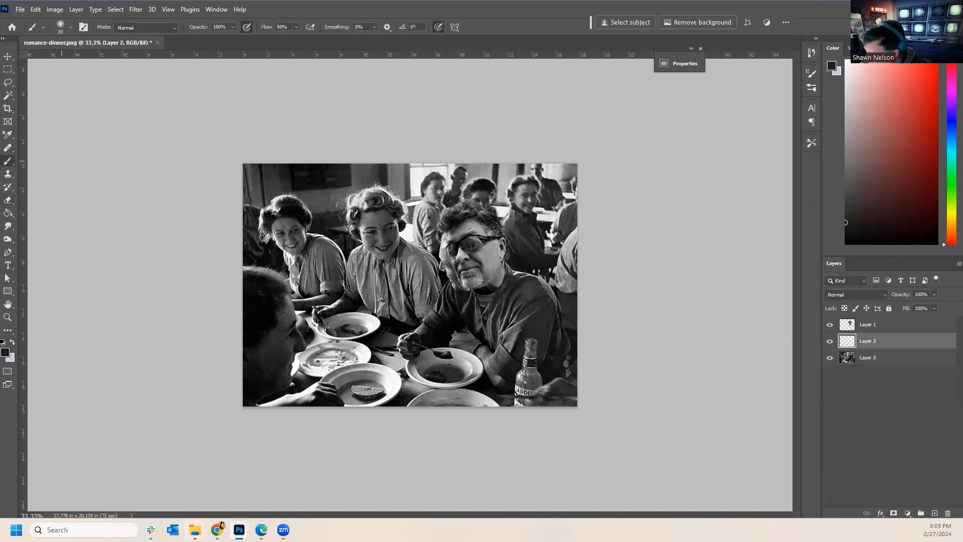
pyautogui.keyDown('alt'); pyautogui.click(441, 263); pyautogui.keyUp('alt')
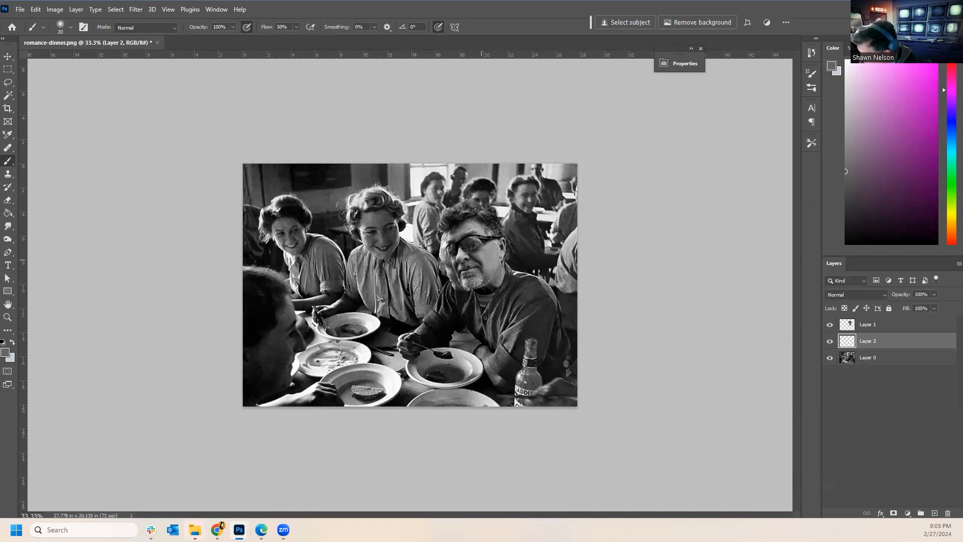
pyautogui.press('d')
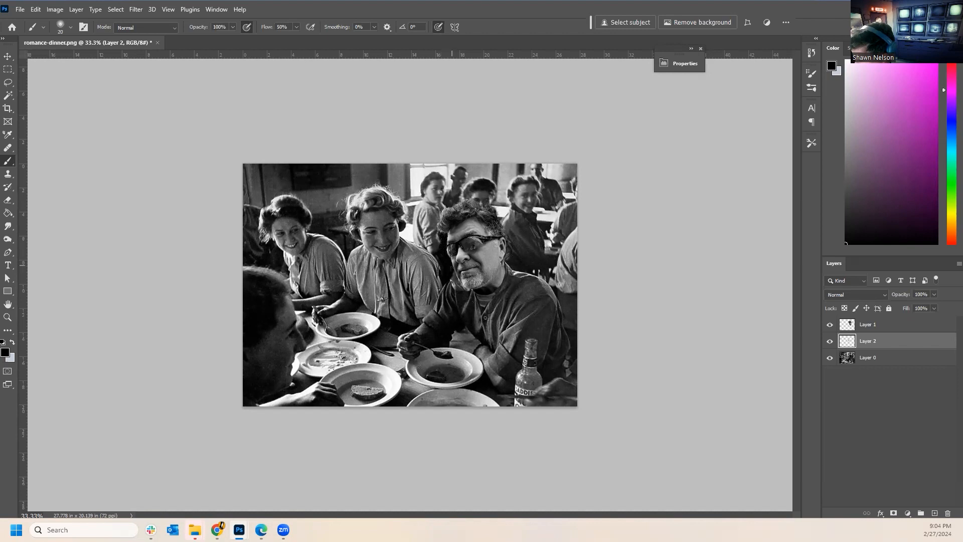
pyautogui.keyDown('alt'); pyautogui.click(460, 291); pyautogui.keyUp('alt')
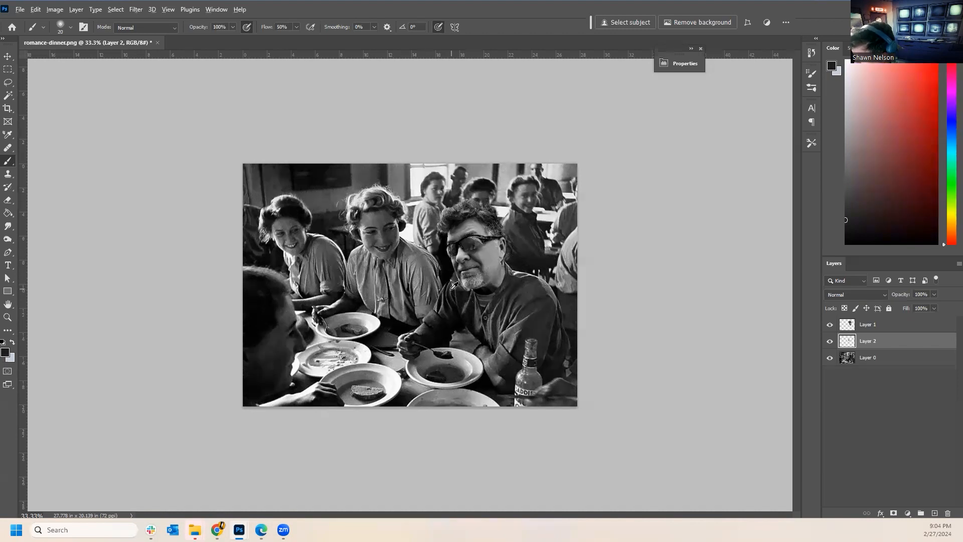
pyautogui.keyDown('alt'); pyautogui.click(454, 285); pyautogui.keyUp('alt')
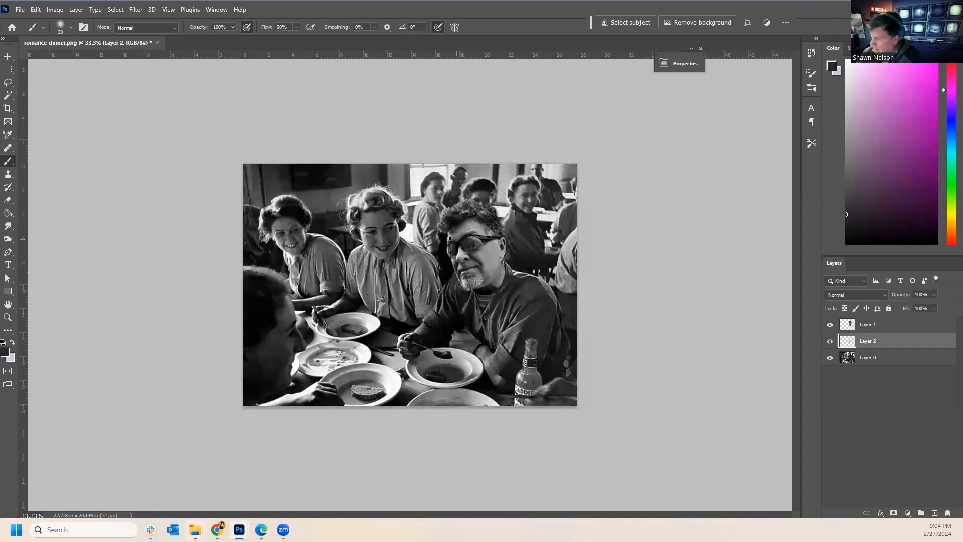
# Fill in the background between the portrait's face and the woman standing behind on Layer 2, using sampled grey tones and a size 30 brush.
pyautogui.keyDown('alt'); pyautogui.click(438, 243); pyautogui.keyUp('alt')
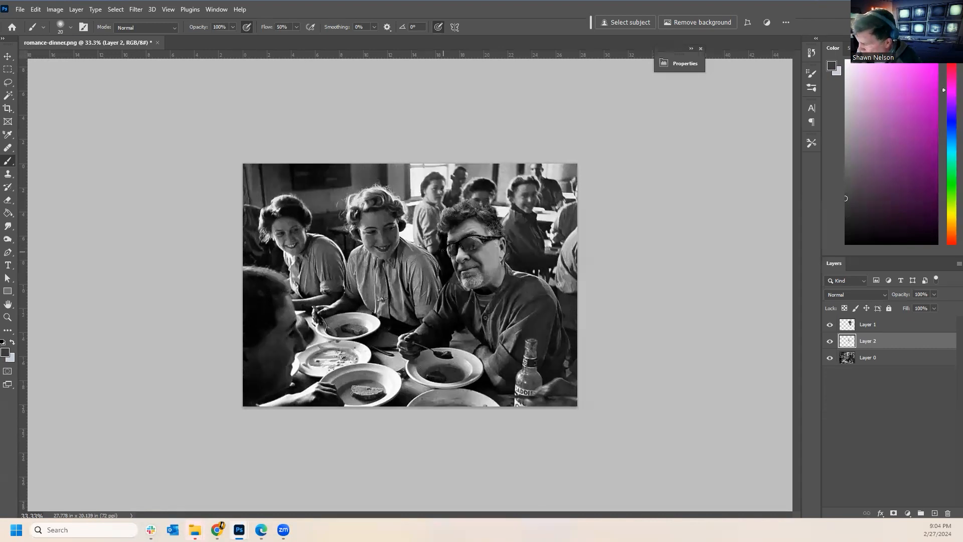
pyautogui.press('[')
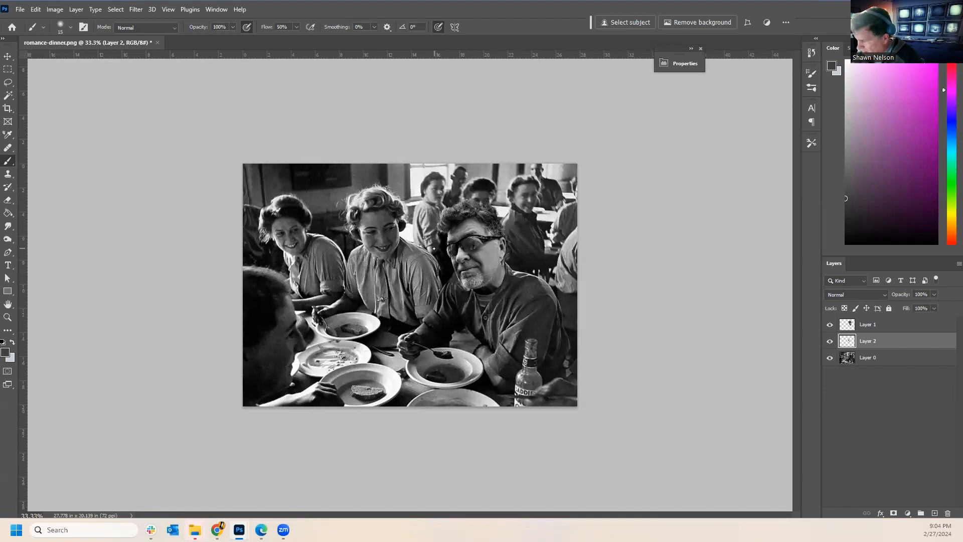
pyautogui.press(']')
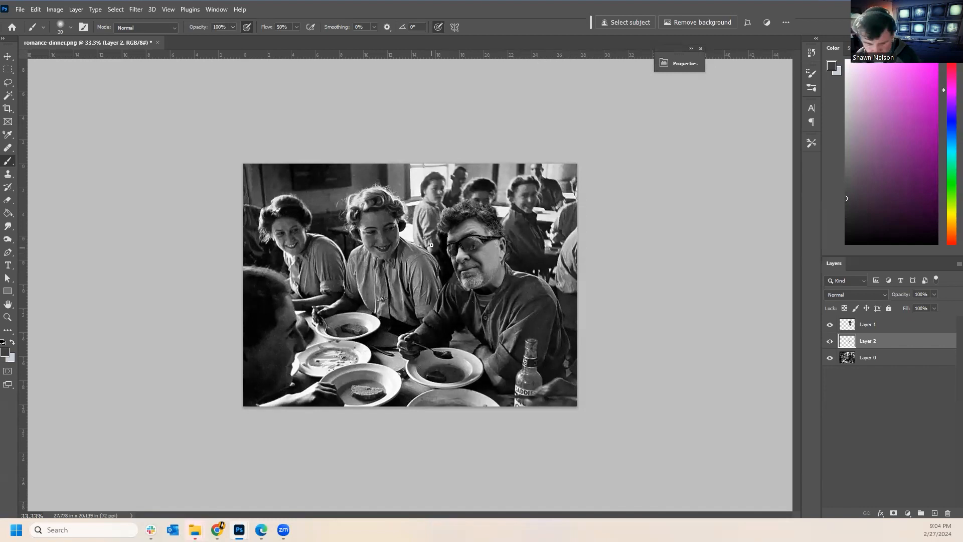
pyautogui.keyDown('alt'); pyautogui.click(435, 245); pyautogui.keyUp('alt')
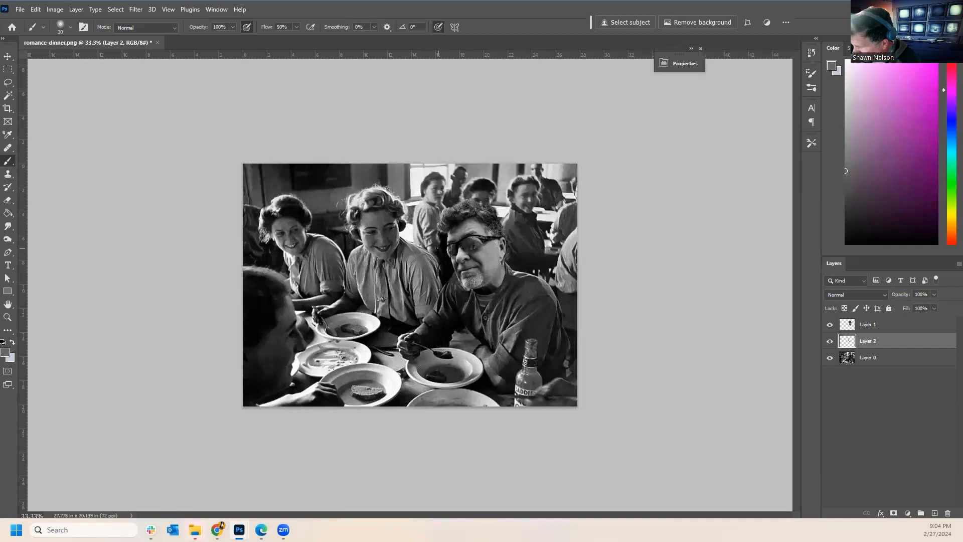
pyautogui.keyDown('alt'); pyautogui.click(434, 246); pyautogui.keyUp('alt')
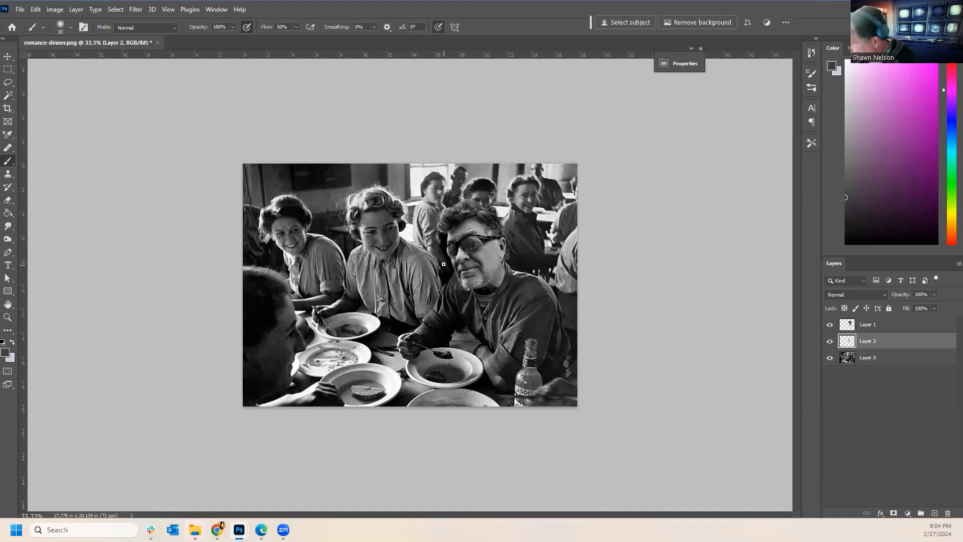
pyautogui.keyDown('alt'); pyautogui.click(440, 234); pyautogui.keyUp('alt')
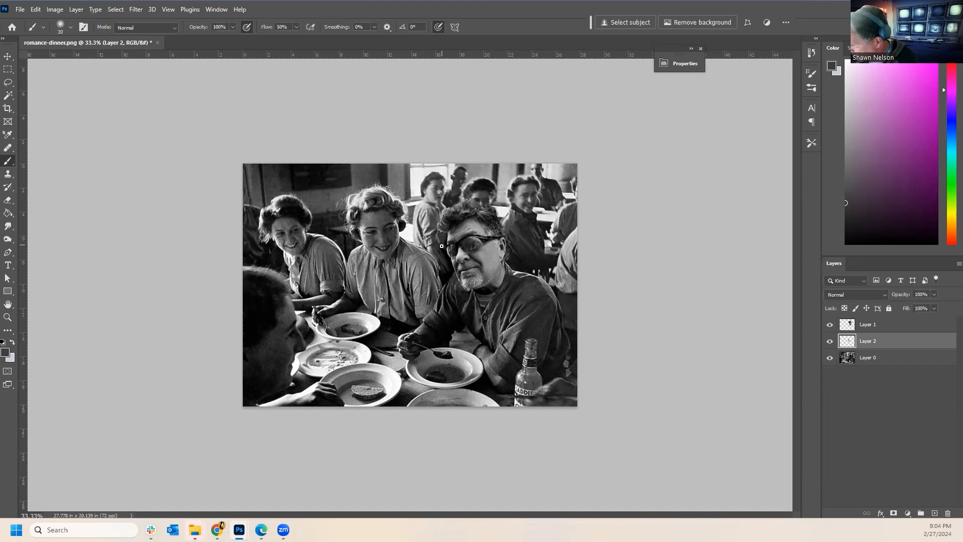
pyautogui.keyDown('alt'); pyautogui.click(427, 205); pyautogui.keyUp('alt')
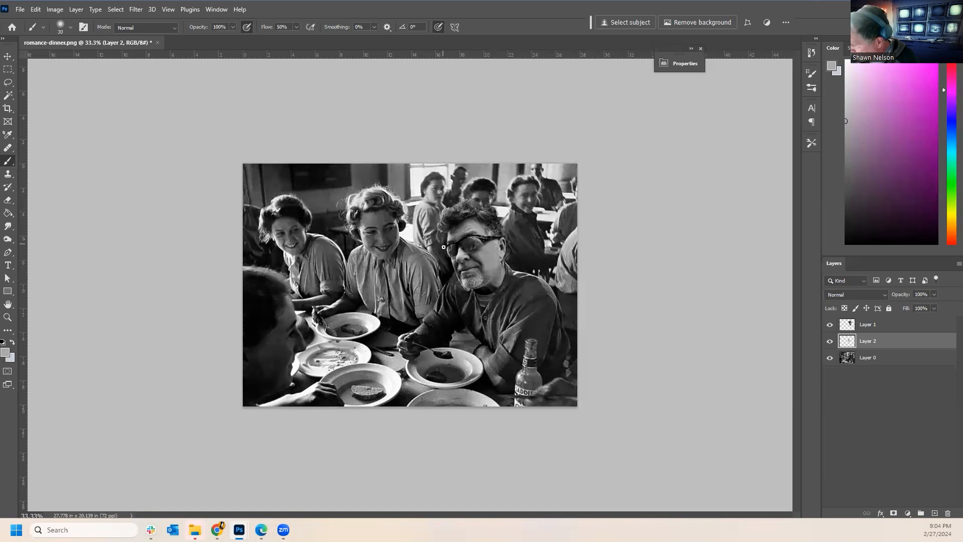
pyautogui.keyDown('alt'); pyautogui.click(431, 246); pyautogui.keyUp('alt')
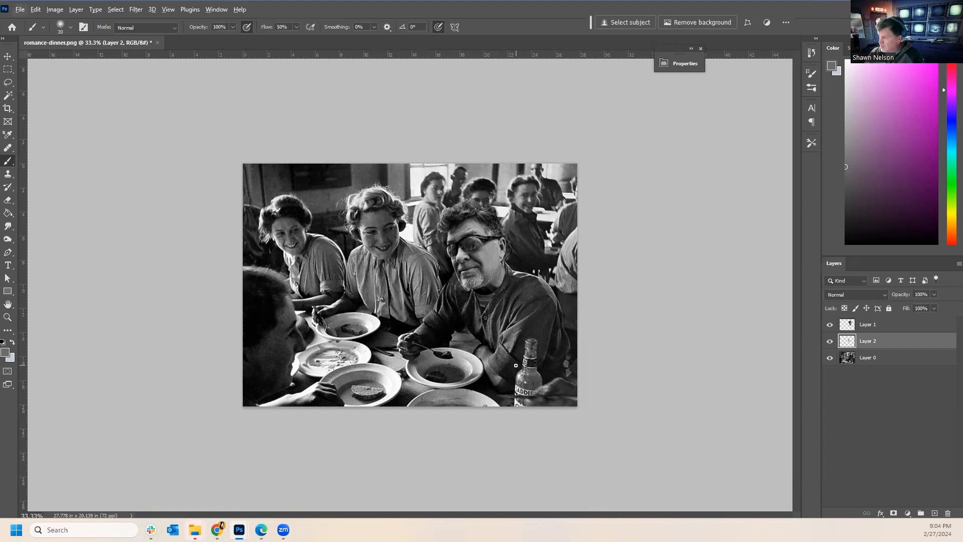
pyautogui.keyDown('alt'); pyautogui.click(447, 234); pyautogui.keyUp('alt')
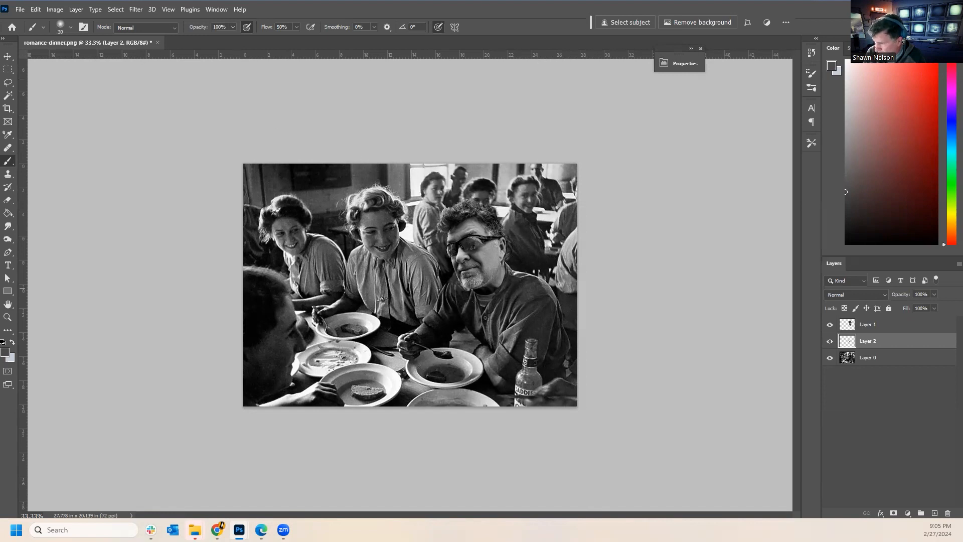
# Sample a dark tone beside the portrait's neck and add a new empty layer above Layer 1.
pyautogui.click(8, 317)
pyautogui.click(454, 253)
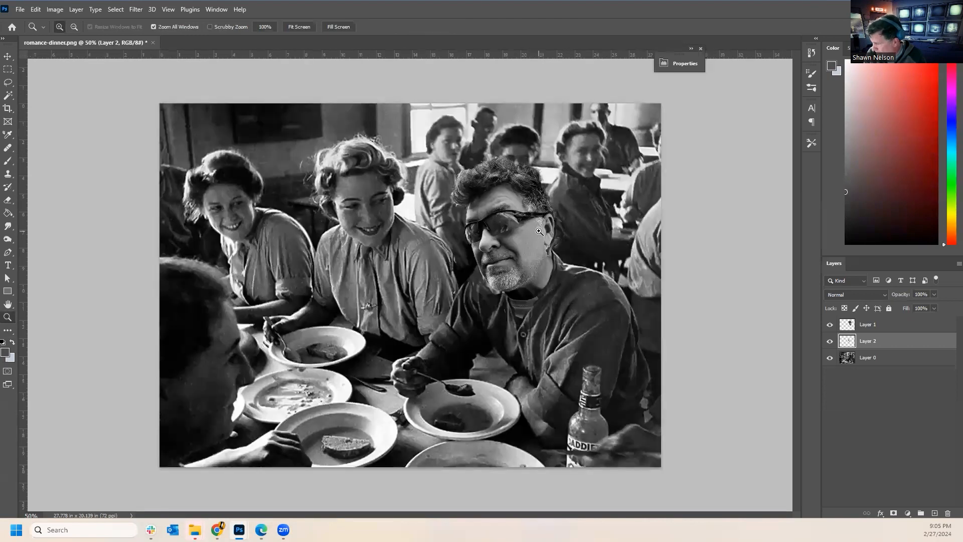
pyautogui.click(454, 253)
pyautogui.scroll(-2, 323, 427)
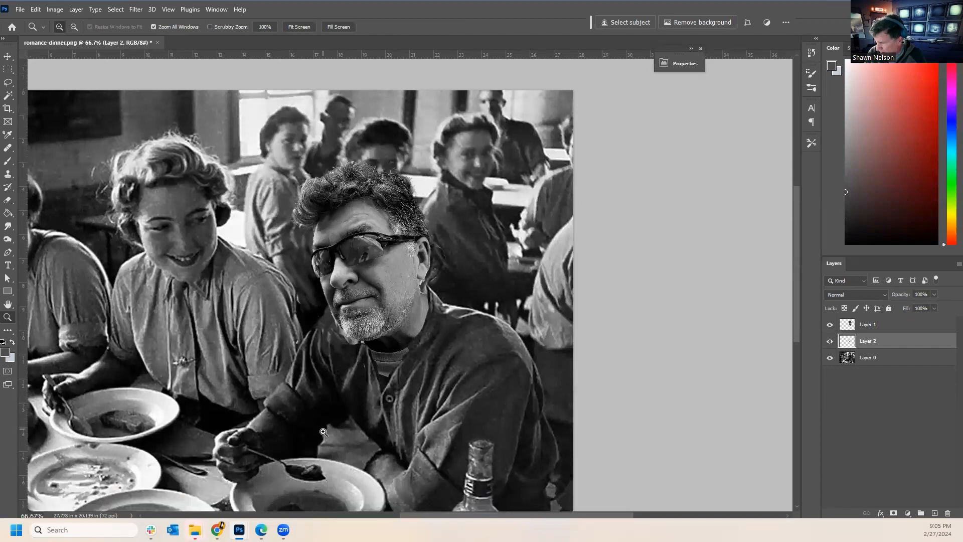
pyautogui.click(324, 303)
pyautogui.scroll(2, 336, 289)
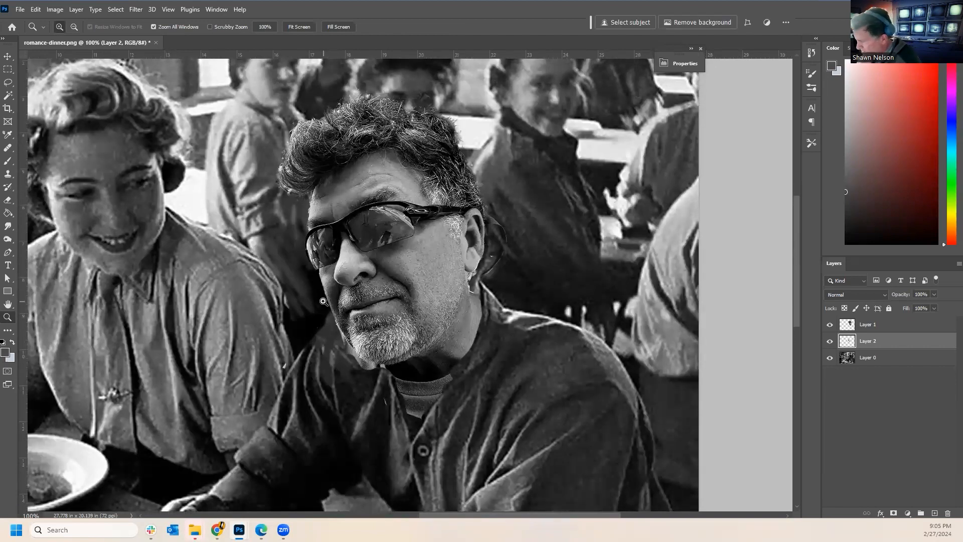
pyautogui.press('b')
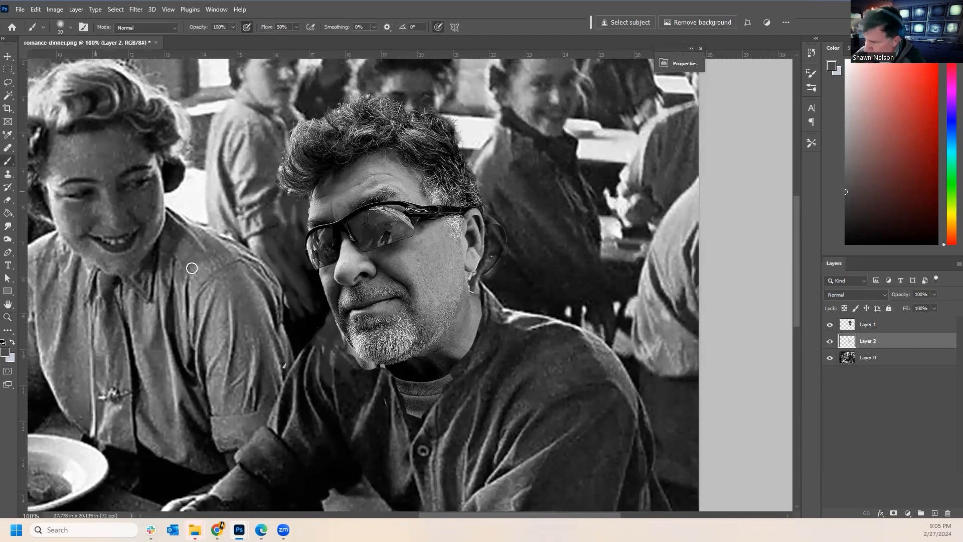
pyautogui.keyDown('alt'); pyautogui.click(466, 341); pyautogui.keyUp('alt')
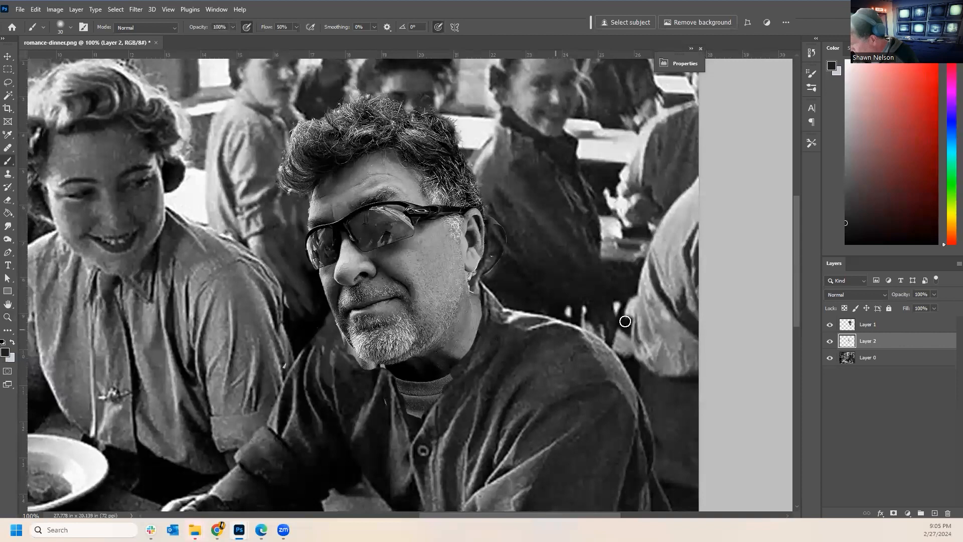
pyautogui.click(868, 325)
pyautogui.click(934, 514)
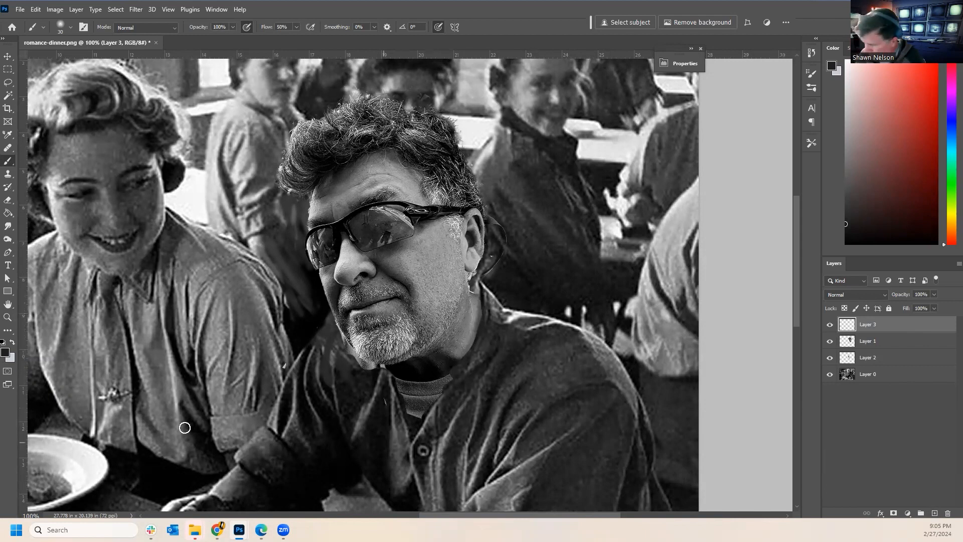
# Darken the portrait's neck along the collar on Layer 1 with the Burn tool, using Midtones at 50% exposure.
pyautogui.click(11, 242)
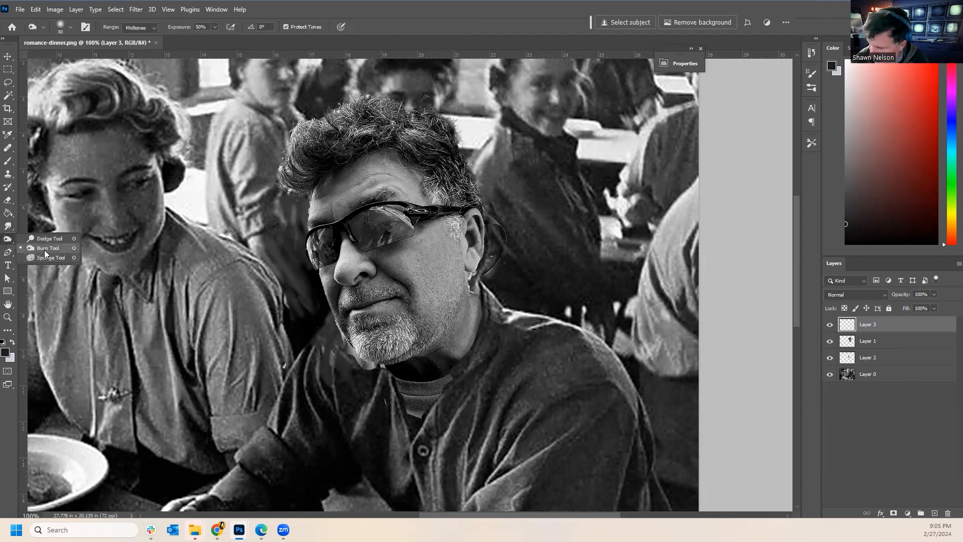
pyautogui.click(44, 250)
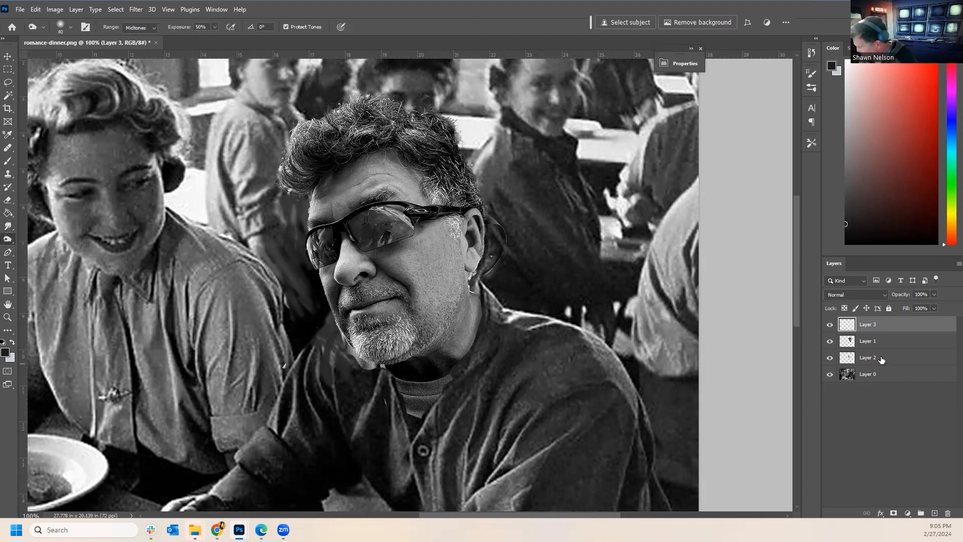
pyautogui.click(891, 344)
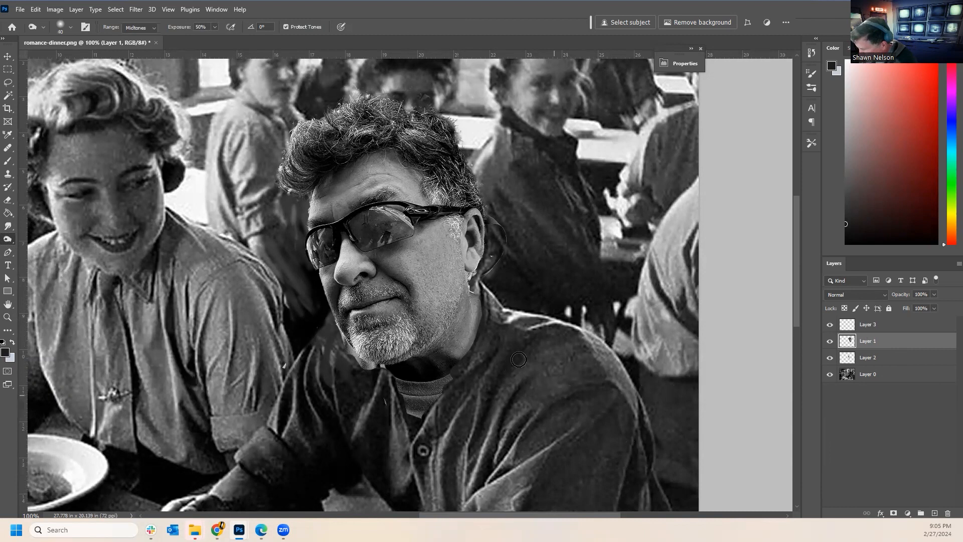
pyautogui.moveTo(475, 328)
pyautogui.mouseDown()
pyautogui.moveTo(450, 365)
pyautogui.moveTo(484, 321)
pyautogui.moveTo(453, 363)
pyautogui.moveTo(485, 294)
pyautogui.moveTo(451, 362)
pyautogui.mouseUp()
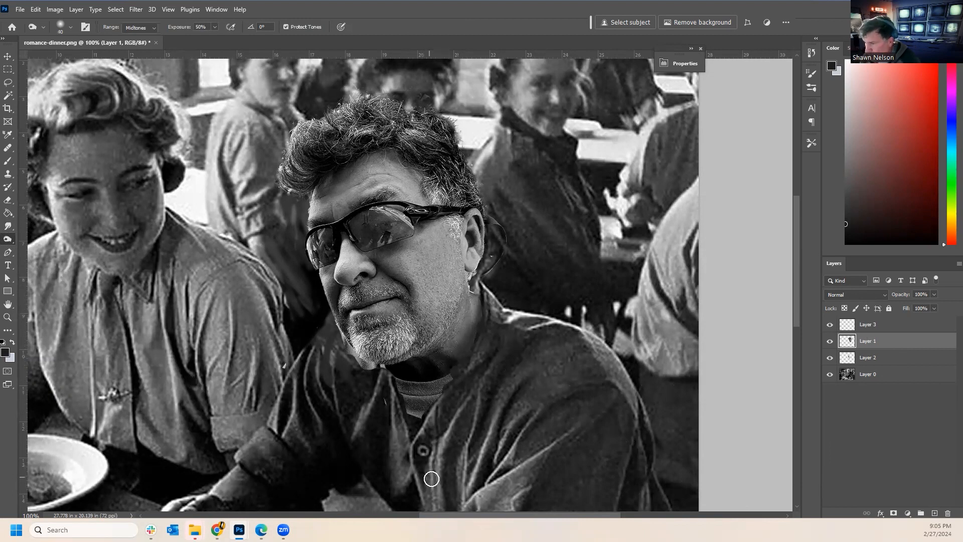
# Burn the areas below the portrait's ear and under the nose, and erase the stray hair behind the ear on Layer 1.
pyautogui.rightClick(11, 241)
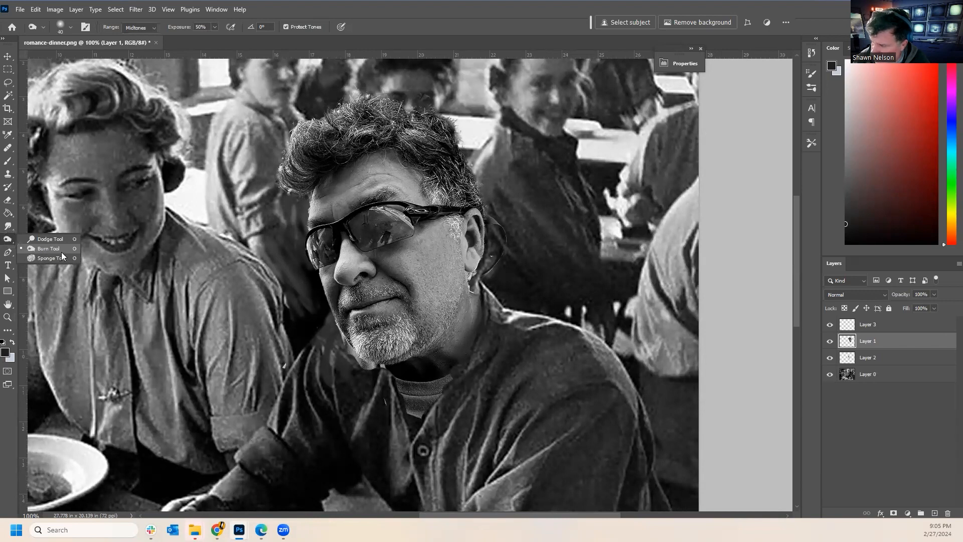
pyautogui.click(61, 251)
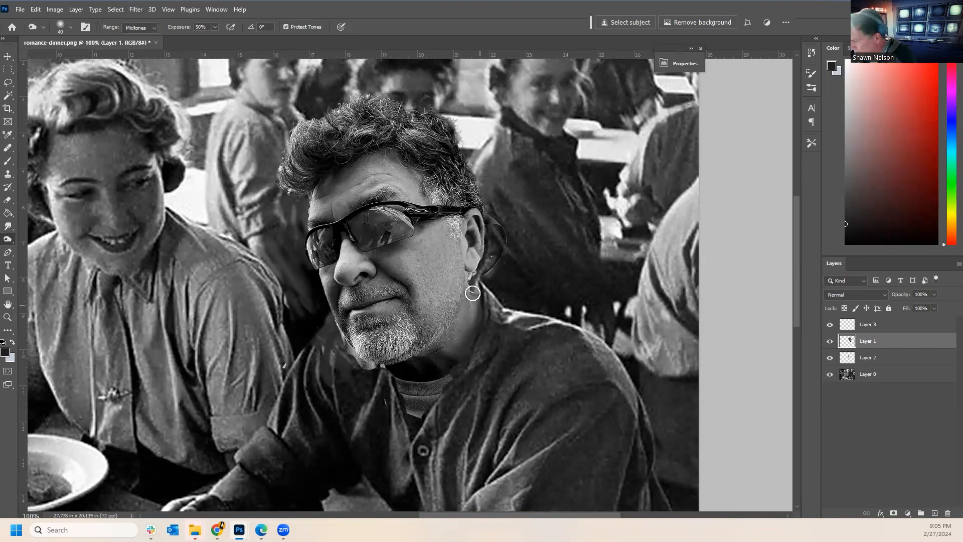
pyautogui.moveTo(478, 279)
pyautogui.mouseDown()
pyautogui.moveTo(419, 401)
pyautogui.moveTo(454, 374)
pyautogui.moveTo(389, 386)
pyautogui.moveTo(391, 366)
pyautogui.moveTo(342, 346)
pyautogui.moveTo(383, 371)
pyautogui.moveTo(350, 358)
pyautogui.moveTo(362, 358)
pyautogui.moveTo(338, 333)
pyautogui.moveTo(387, 372)
pyautogui.moveTo(339, 335)
pyautogui.moveTo(364, 356)
pyautogui.moveTo(324, 300)
pyautogui.moveTo(359, 355)
pyautogui.moveTo(318, 278)
pyautogui.moveTo(358, 343)
pyautogui.moveTo(315, 199)
pyautogui.moveTo(313, 240)
pyautogui.moveTo(304, 217)
pyautogui.moveTo(318, 179)
pyautogui.moveTo(308, 219)
pyautogui.moveTo(320, 183)
pyautogui.moveTo(304, 220)
pyautogui.moveTo(317, 185)
pyautogui.moveTo(301, 205)
pyautogui.moveTo(307, 216)
pyautogui.moveTo(321, 179)
pyautogui.moveTo(322, 287)
pyautogui.moveTo(310, 191)
pyautogui.moveTo(331, 306)
pyautogui.moveTo(358, 348)
pyautogui.moveTo(364, 386)
pyautogui.moveTo(471, 293)
pyautogui.moveTo(511, 501)
pyautogui.mouseUp()
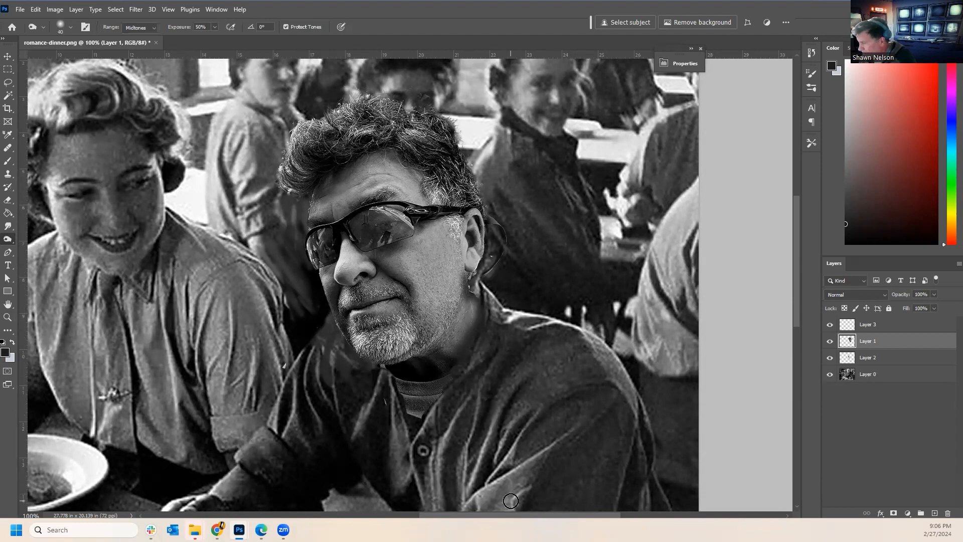
pyautogui.moveTo(349, 276)
pyautogui.mouseDown()
pyautogui.moveTo(346, 261)
pyautogui.moveTo(336, 281)
pyautogui.moveTo(339, 259)
pyautogui.moveTo(352, 290)
pyautogui.mouseUp()
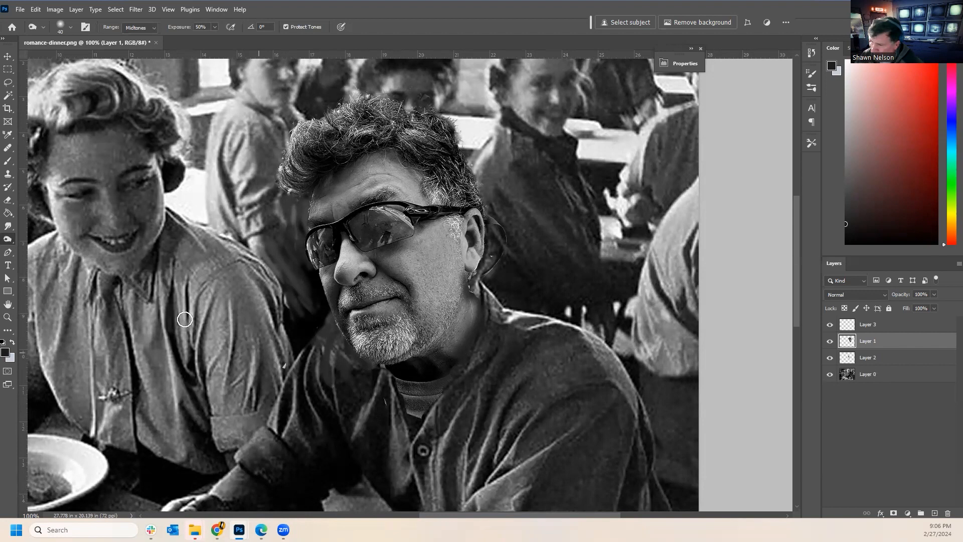
pyautogui.click(8, 200)
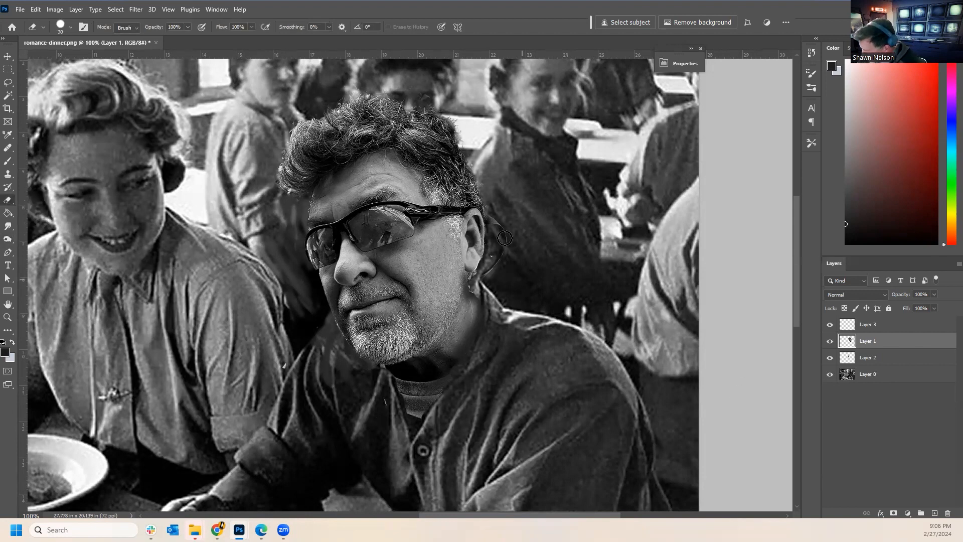
pyautogui.moveTo(496, 220)
pyautogui.mouseDown()
pyautogui.moveTo(503, 245)
pyautogui.moveTo(485, 278)
pyautogui.mouseUp()
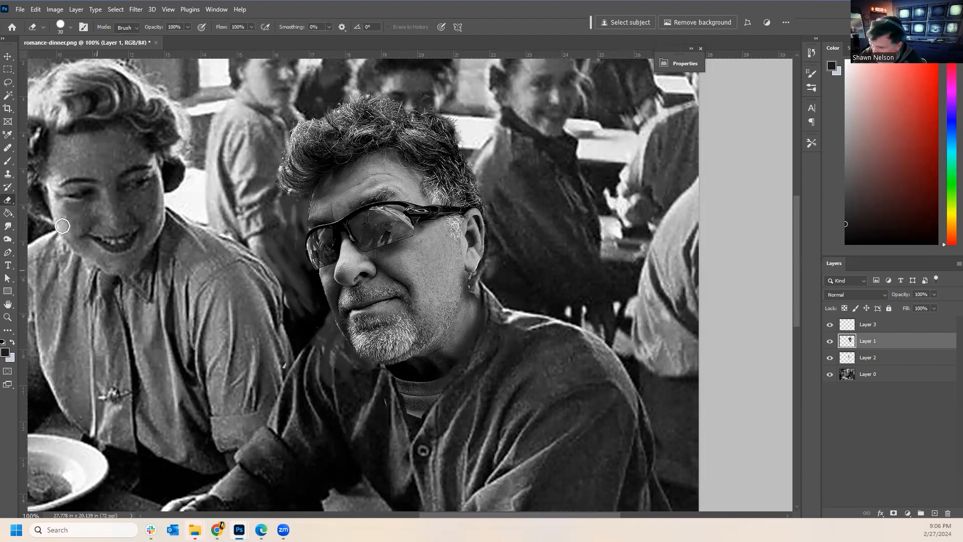
# Try to paint over the earring and bright spots below the portrait's ear on Layer 3 with sampled grey tones.
pyautogui.click(8, 161)
pyautogui.click(894, 332)
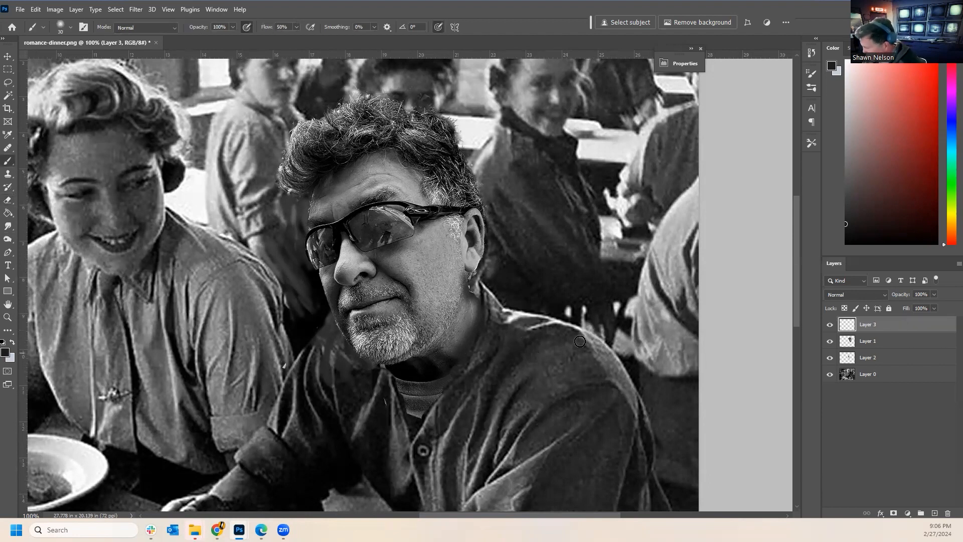
pyautogui.keyDown('alt'); pyautogui.click(471, 278); pyautogui.keyUp('alt')
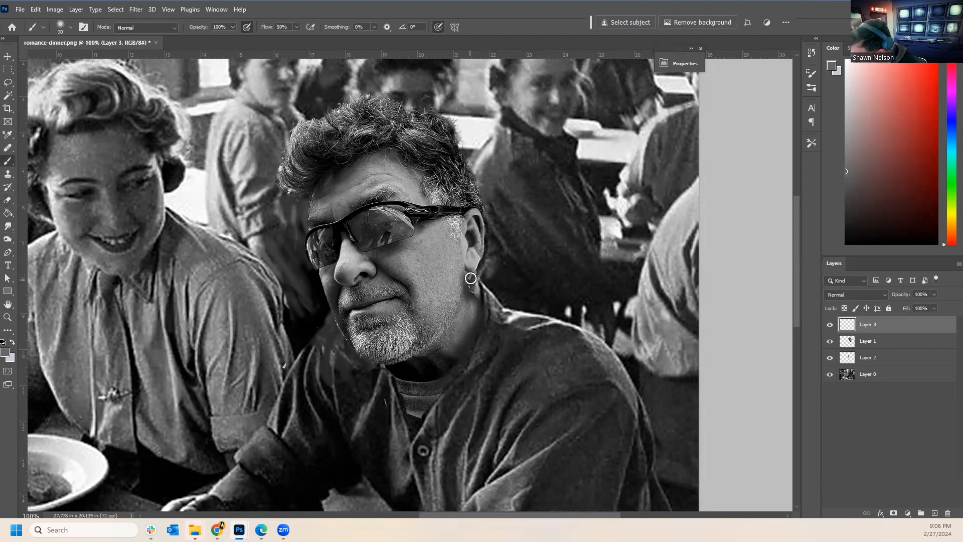
pyautogui.moveTo(471, 278); pyautogui.dragTo(477, 259)
pyautogui.keyDown('alt'); pyautogui.click(483, 285); pyautogui.keyUp('alt')
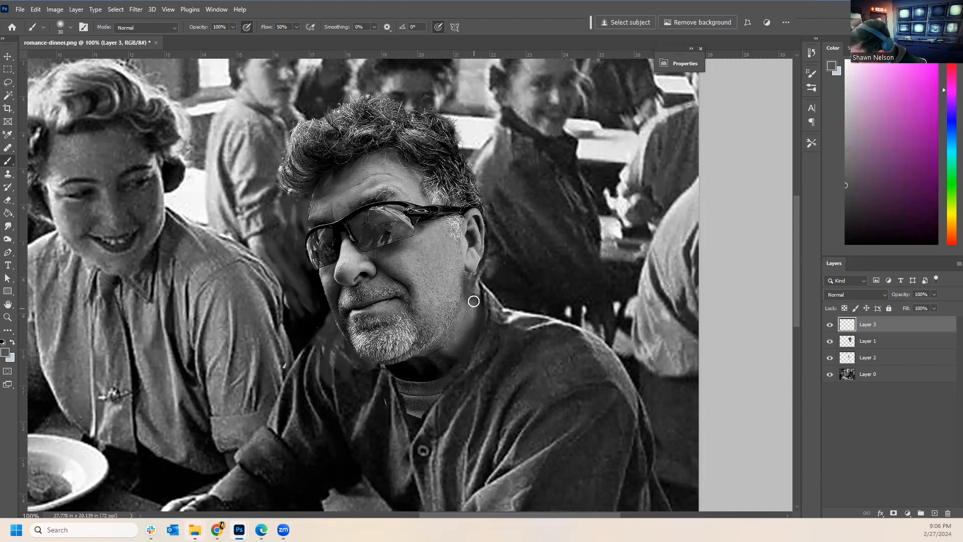
pyautogui.keyDown('alt'); pyautogui.click(469, 291); pyautogui.keyUp('alt')
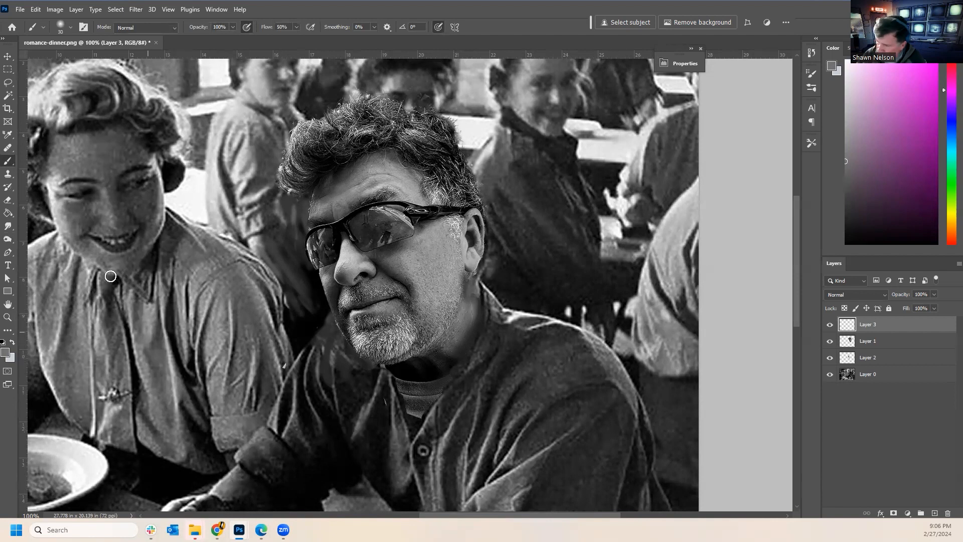
pyautogui.click(7, 200)
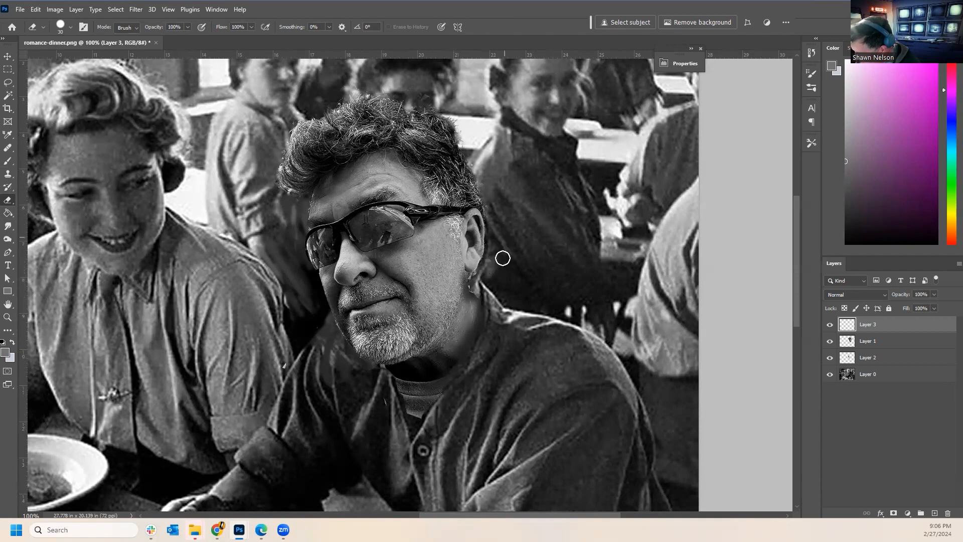
# Paint a sampled dark tone over the bright collar edge behind the ear on Layer 3, and soften it with the Eraser at 23% opacity.
pyautogui.click(7, 161)
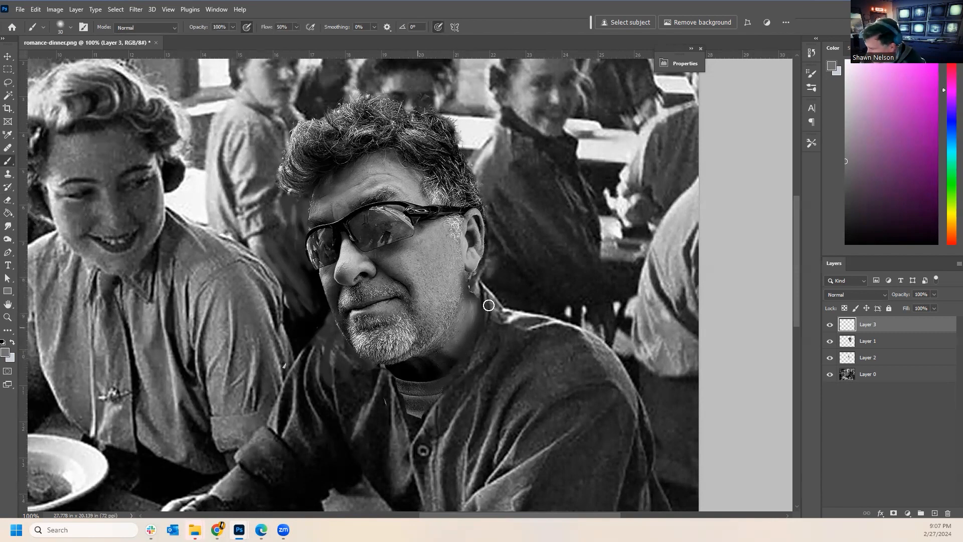
pyautogui.keyDown('alt'); pyautogui.click(484, 273); pyautogui.keyUp('alt')
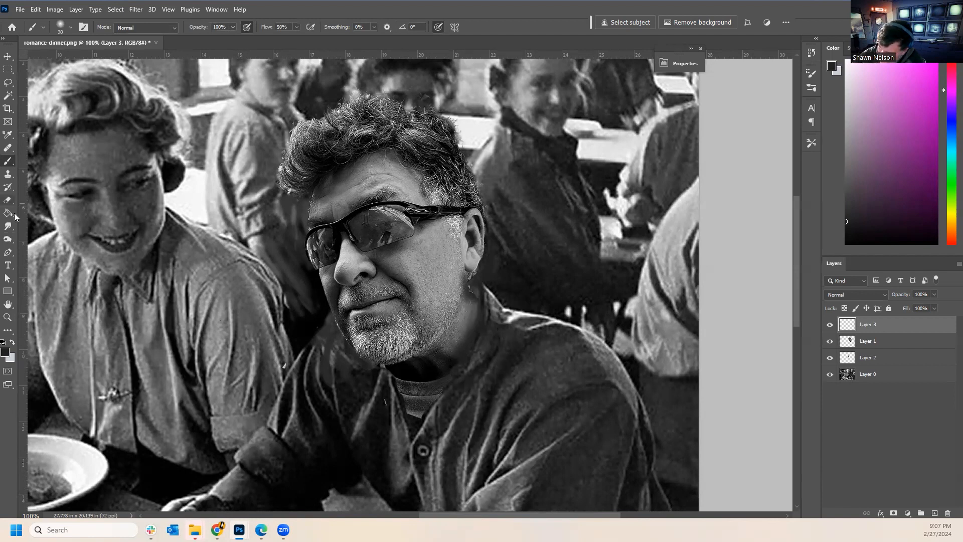
pyautogui.click(8, 200)
pyautogui.click(187, 27)
pyautogui.click(470, 296)
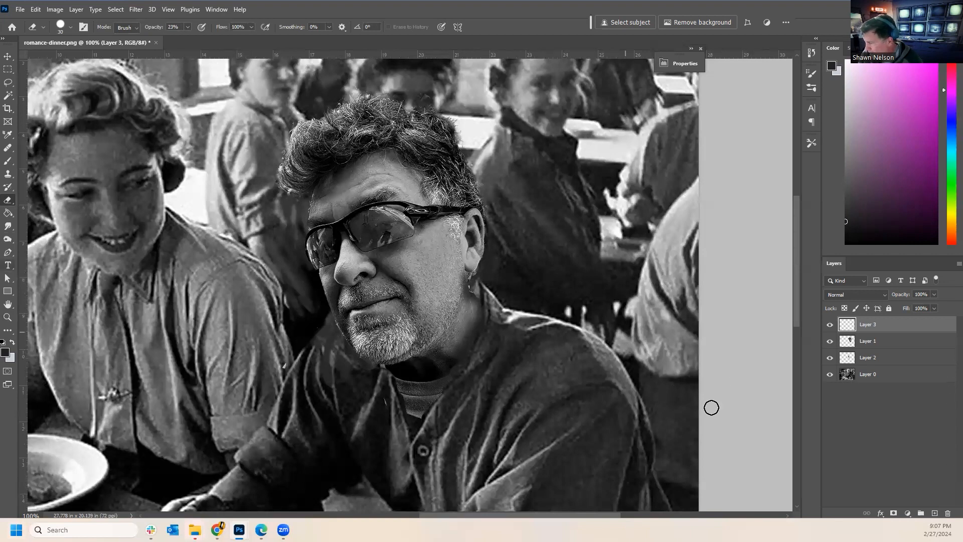
pyautogui.moveTo(550, 512); pyautogui.dragTo(506, 505)
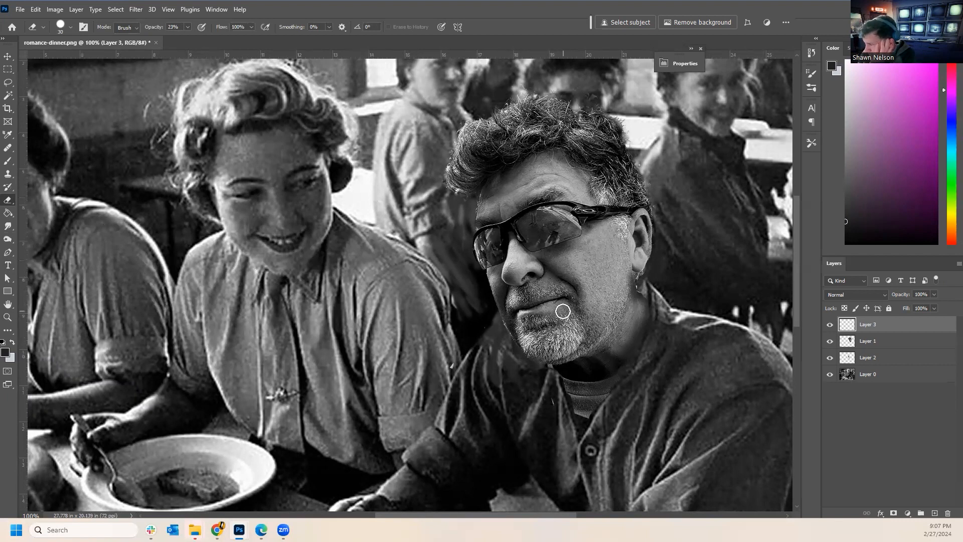
pyautogui.click(136, 9)
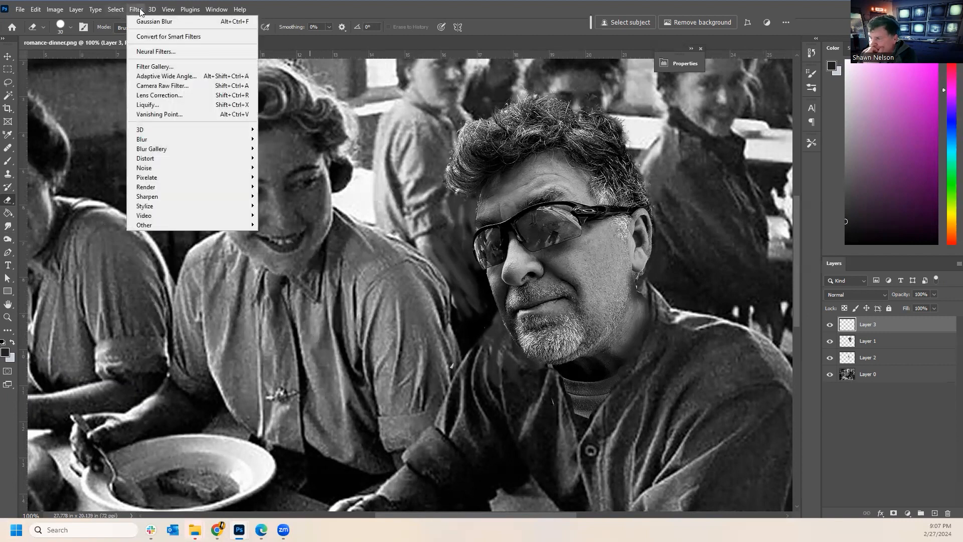
pyautogui.click(49, 9)
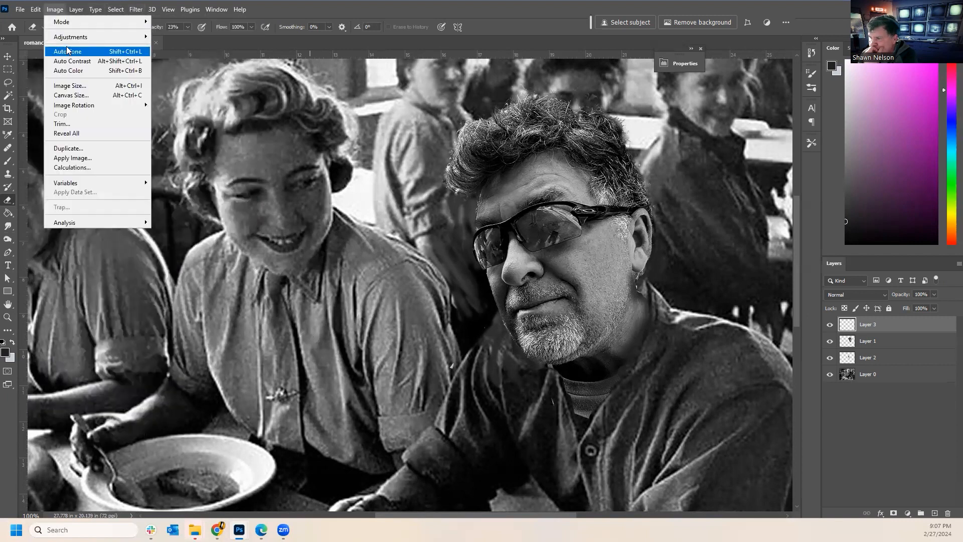
pyautogui.moveTo(70, 37)
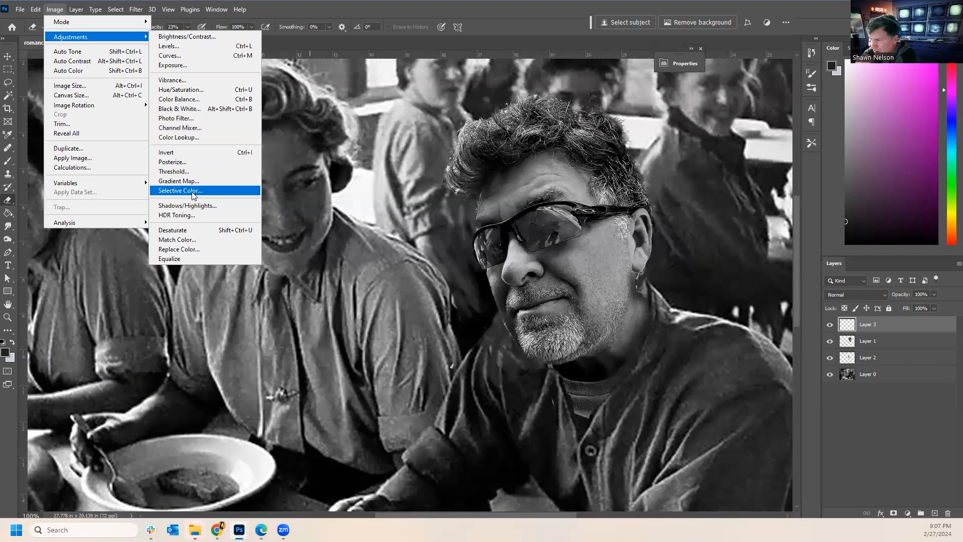
pyautogui.click(186, 130)
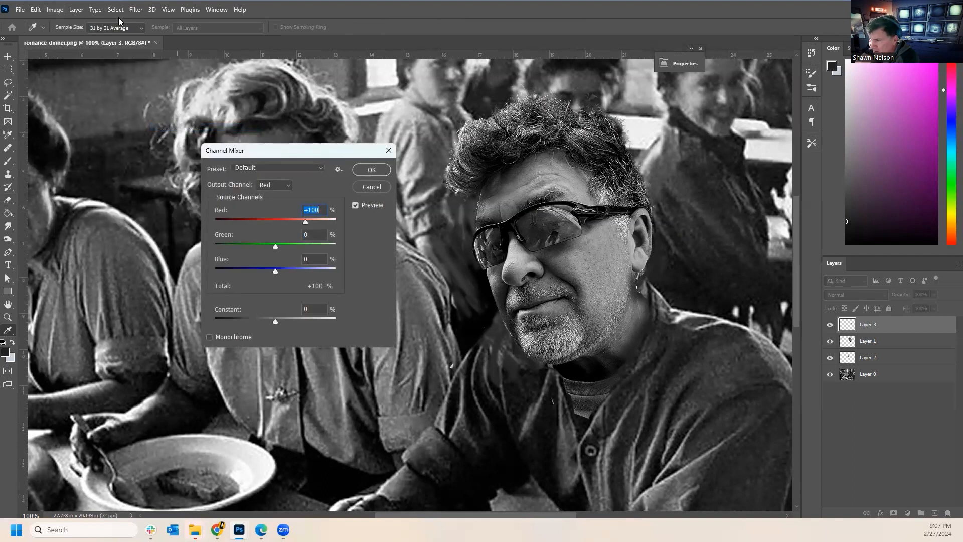
pyautogui.click(361, 182)
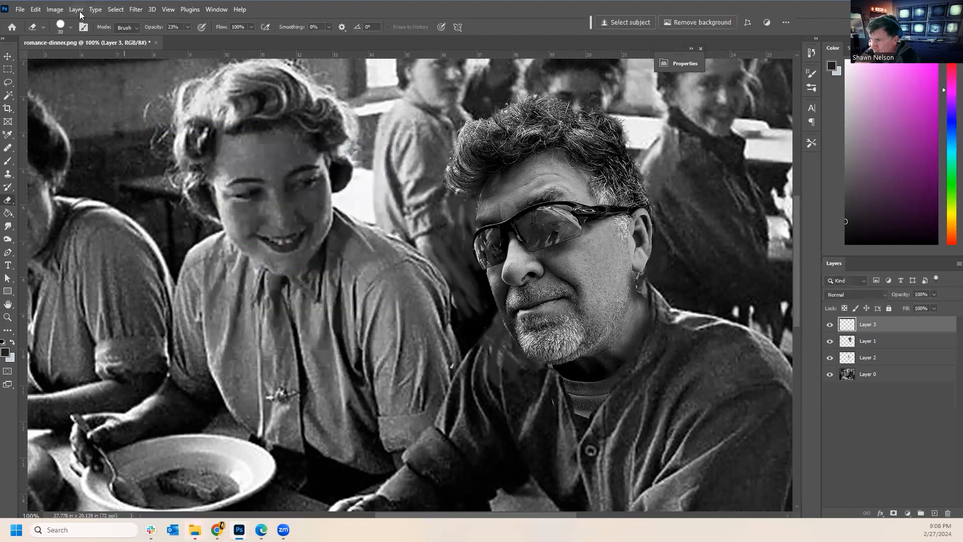
pyautogui.click(55, 9)
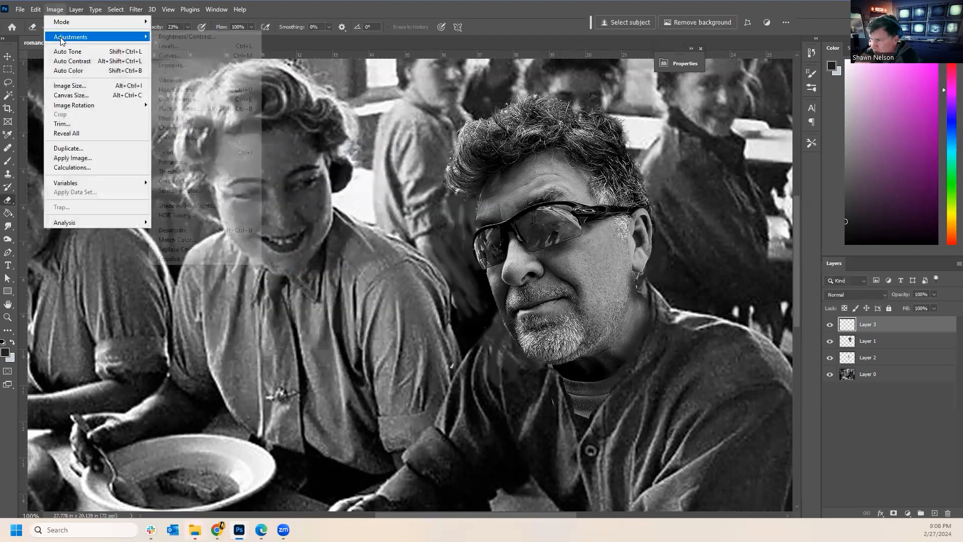
pyautogui.click(187, 118)
pyautogui.click(476, 151)
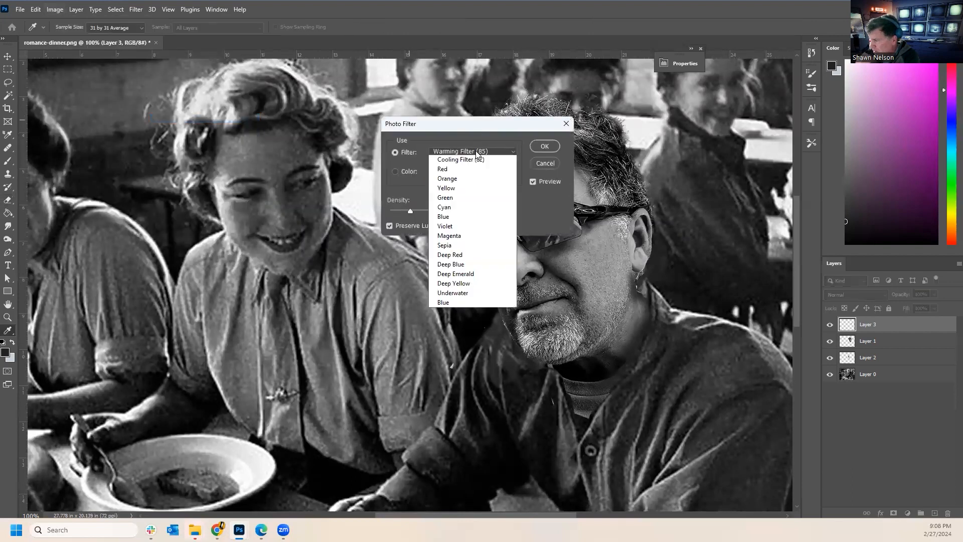
pyautogui.click(478, 131)
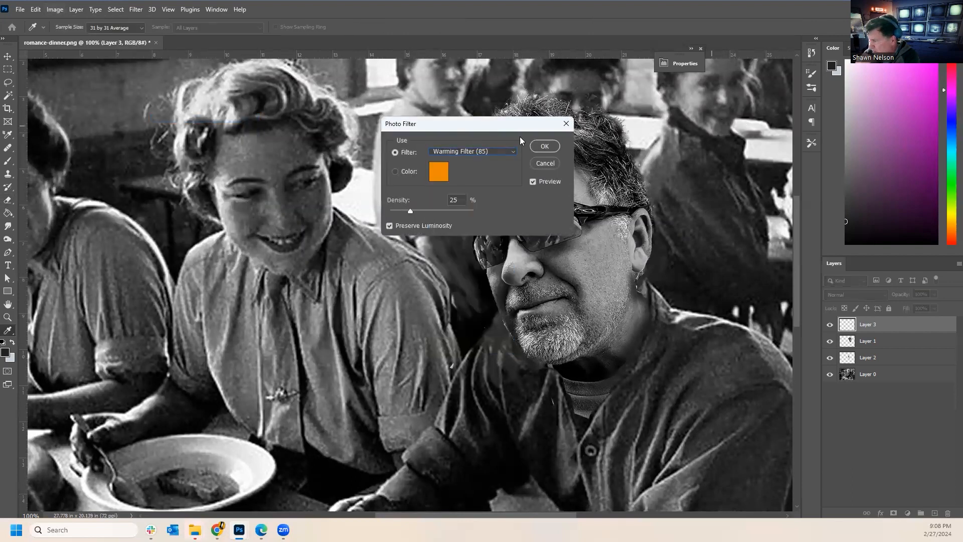
pyautogui.moveTo(490, 123); pyautogui.dragTo(735, 113)
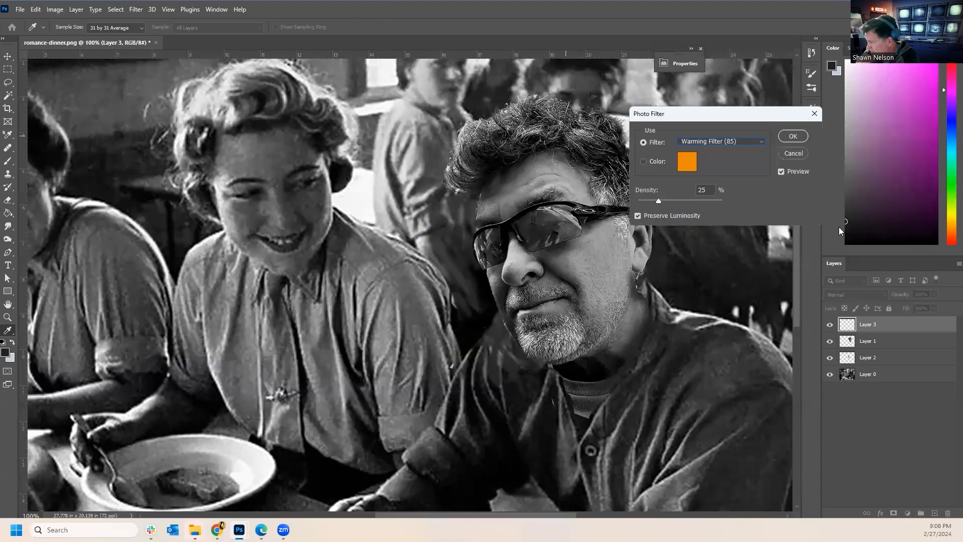
pyautogui.click(785, 152)
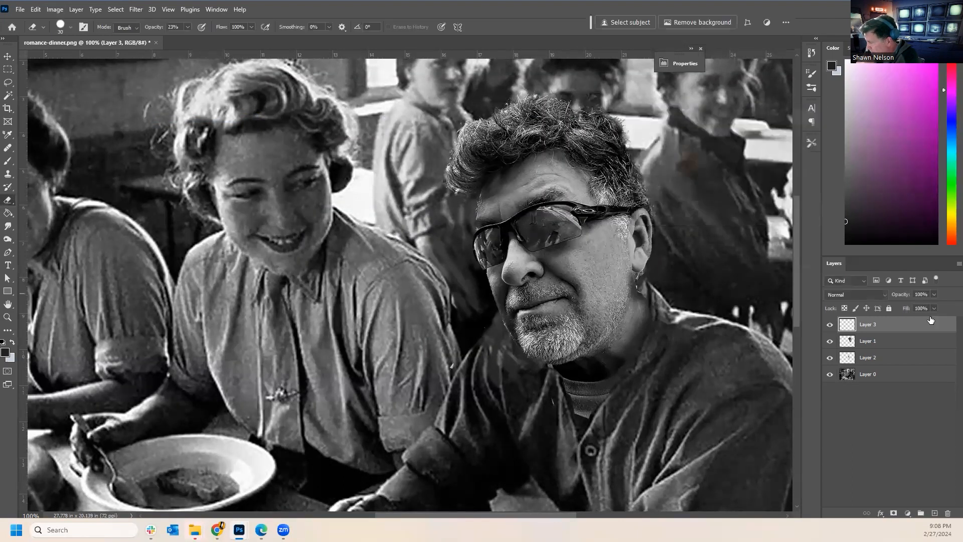
# Merge Layer 1 with Layer 3 so the portrait and its paint touch-ups share one layer.
pyautogui.keyDown('ctrl'); pyautogui.click(913, 342); pyautogui.keyUp('ctrl')
pyautogui.rightClick(912, 339)
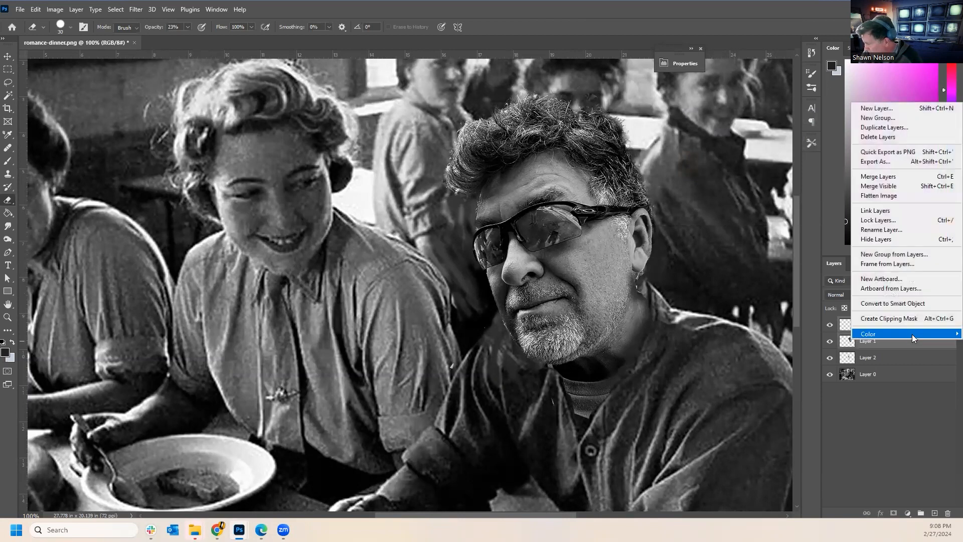
pyautogui.click(878, 177)
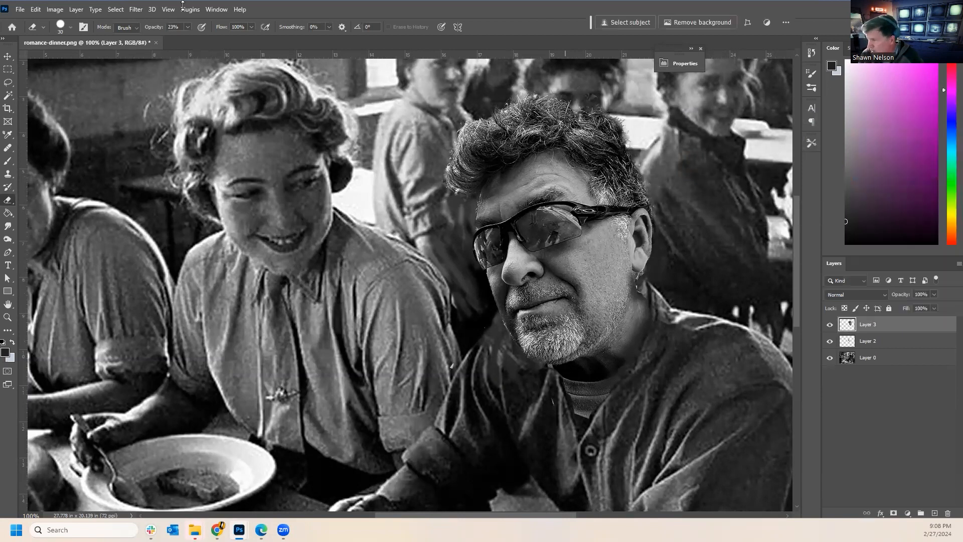
# Apply a Photo Filter with Warming Filter (85) at a reduced density to the merged portrait layer.
pyautogui.click(72, 10)
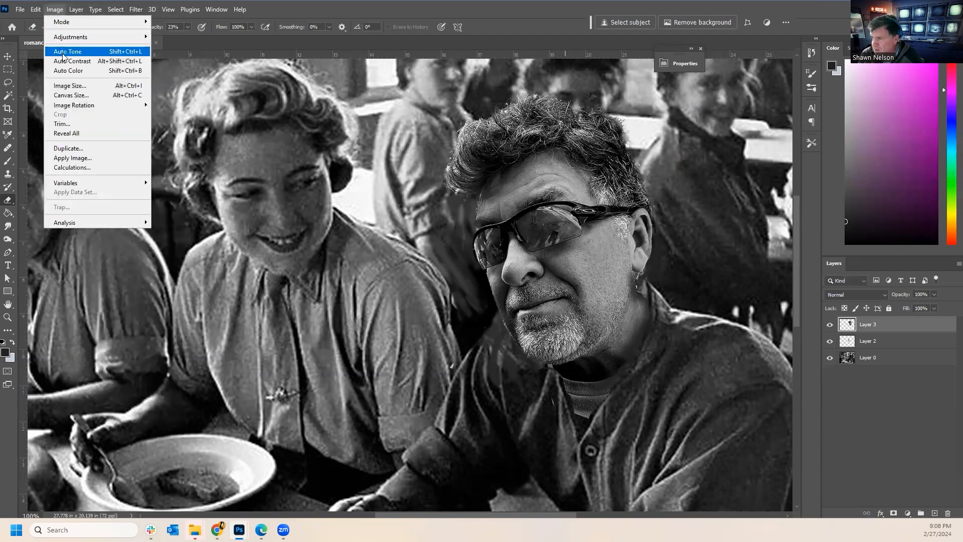
pyautogui.moveTo(90, 37)
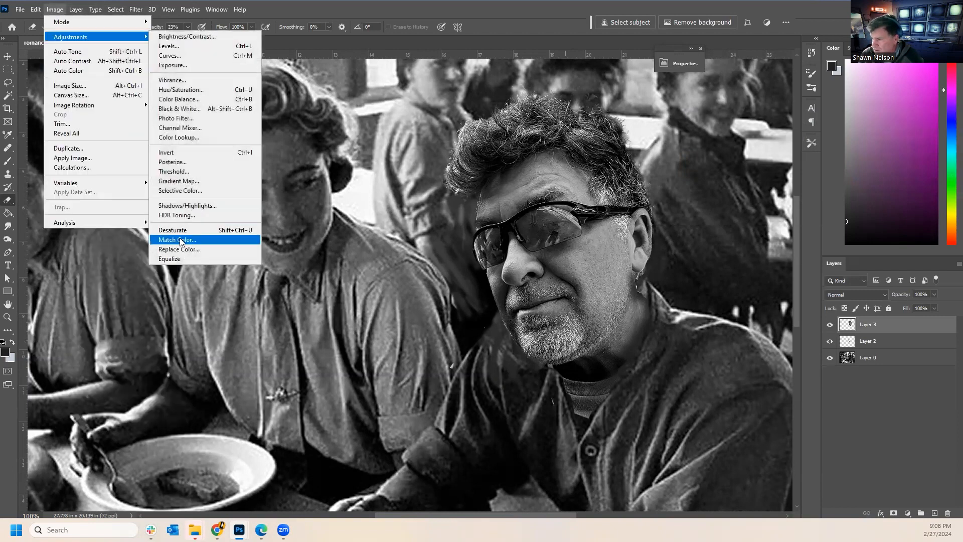
pyautogui.click(176, 118)
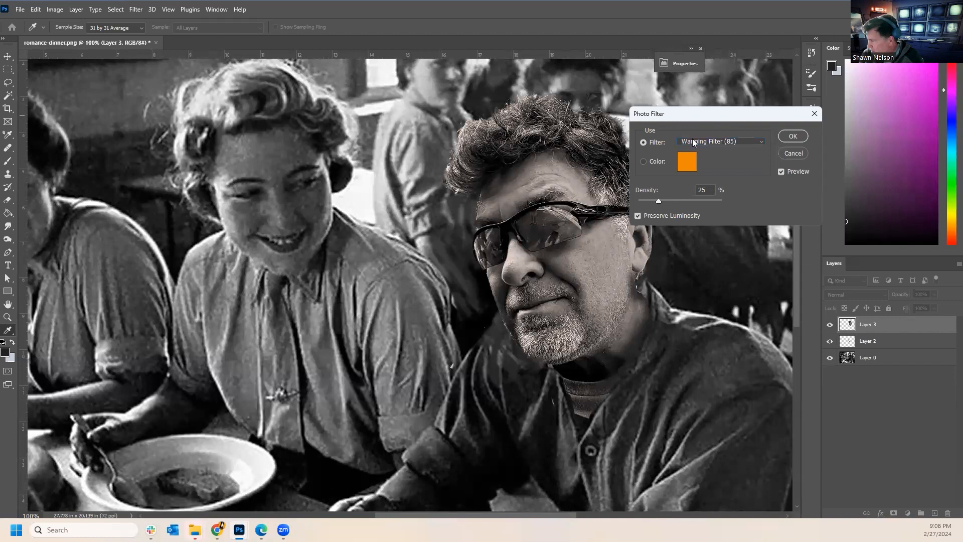
pyautogui.click(696, 141)
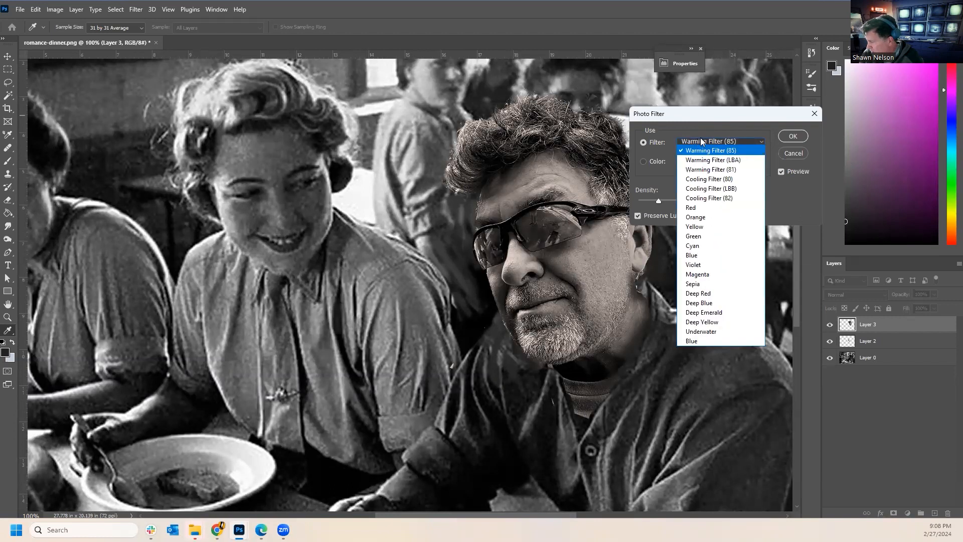
pyautogui.click(773, 157)
pyautogui.click(719, 142)
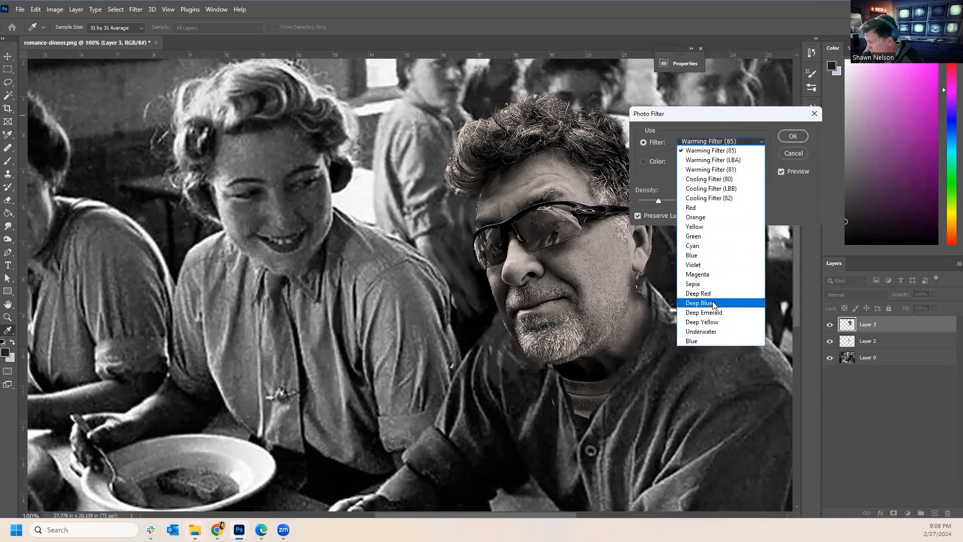
pyautogui.click(688, 119)
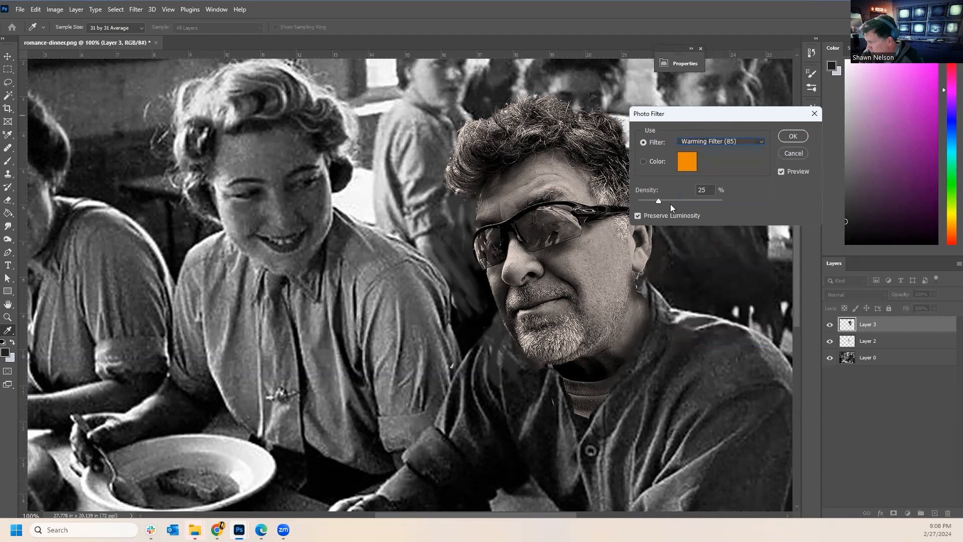
pyautogui.moveTo(651, 201); pyautogui.dragTo(648, 202)
pyautogui.moveTo(647, 202); pyautogui.dragTo(644, 201)
pyautogui.click(792, 139)
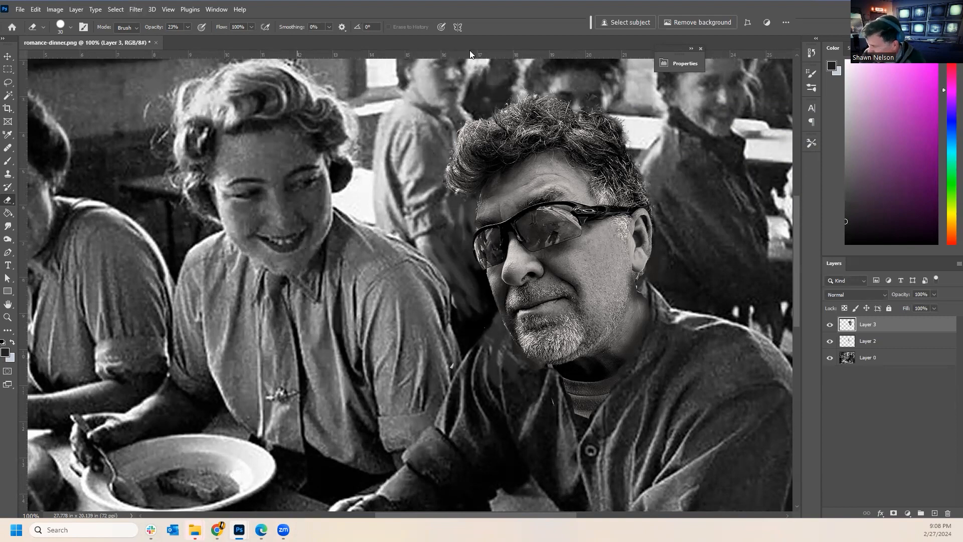
# Soften the portrait on Layer 3 with a Gaussian Blur of about 0.9 pixels, checking the face in the filter preview.
pyautogui.click(137, 10)
pyautogui.click(141, 12)
pyautogui.click(140, 11)
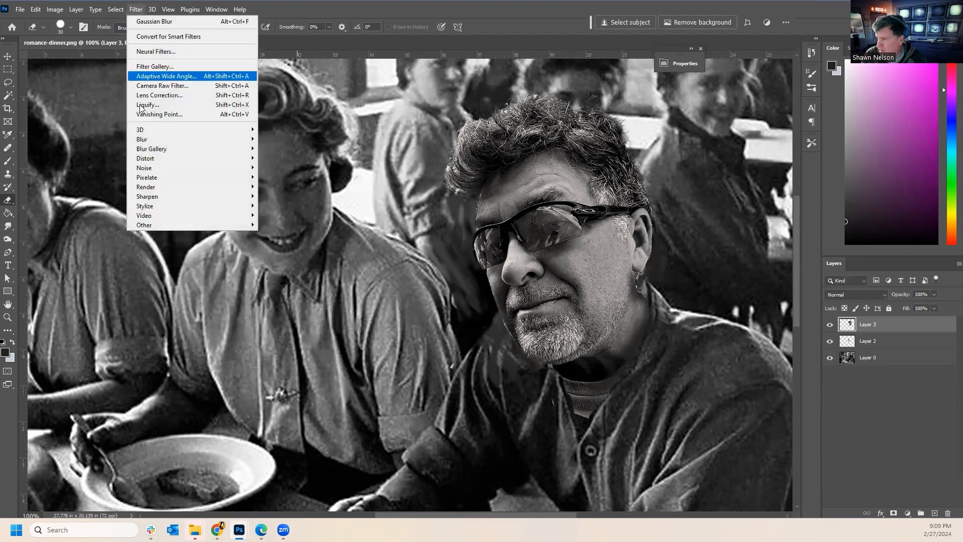
pyautogui.moveTo(155, 137)
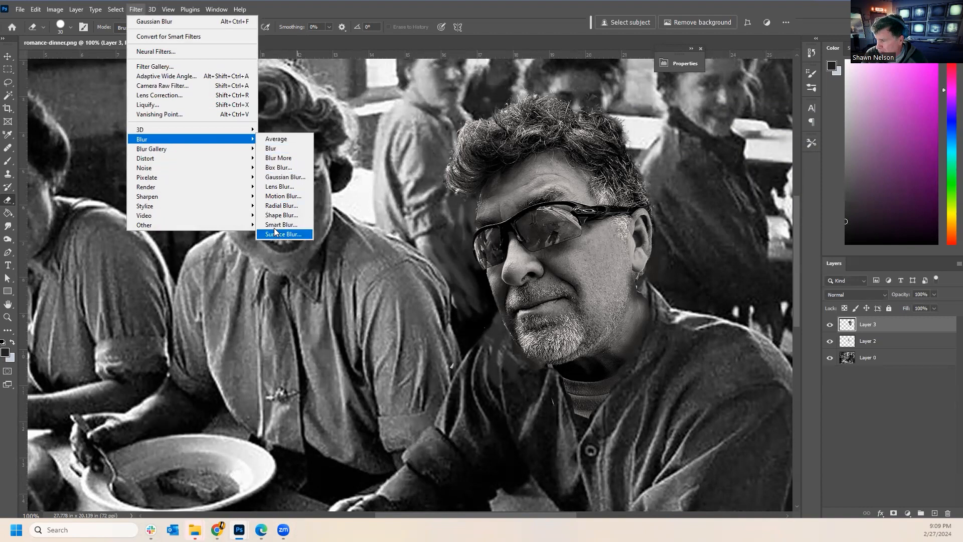
pyautogui.click(285, 178)
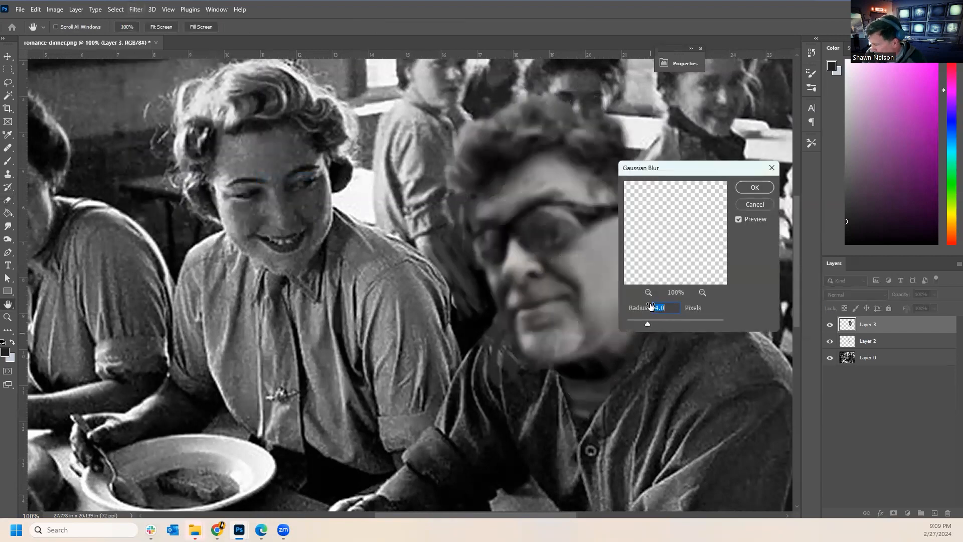
pyautogui.click(649, 293)
pyautogui.click(649, 292)
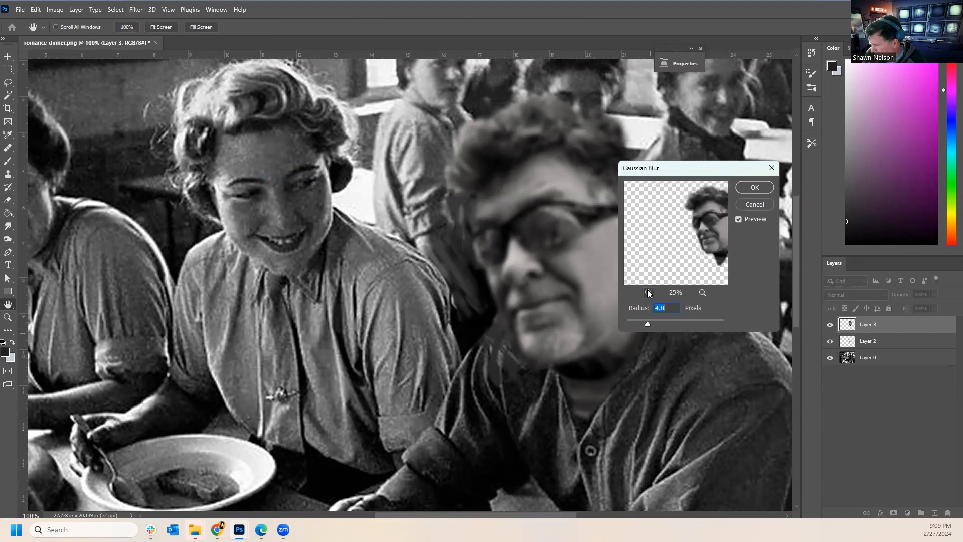
pyautogui.moveTo(702, 241); pyautogui.dragTo(661, 248)
pyautogui.click(703, 292)
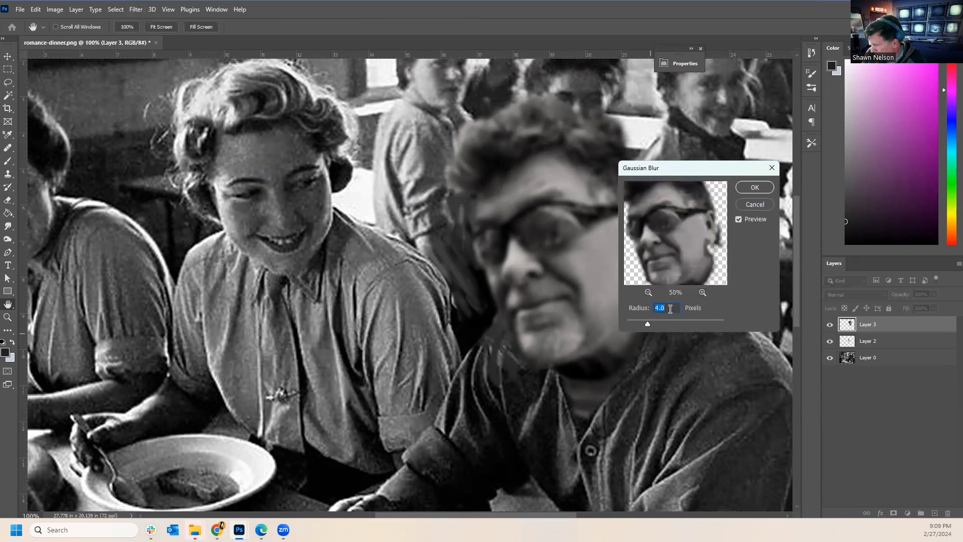
pyautogui.moveTo(649, 320); pyautogui.dragTo(631, 326)
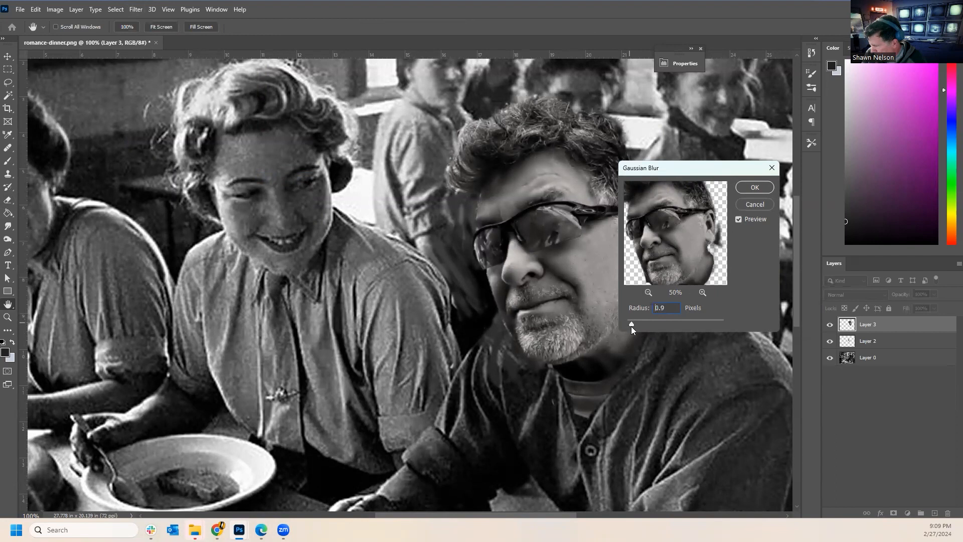
pyautogui.click(633, 326)
pyautogui.click(745, 190)
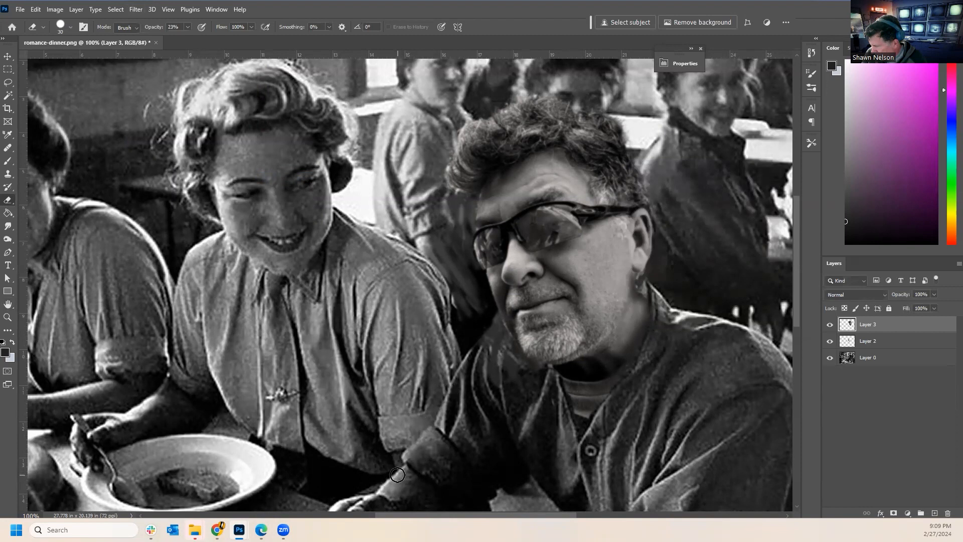
# Reduce the portrait layer's saturation to -18 with a Hue/Saturation adjustment.
pyautogui.click(54, 9)
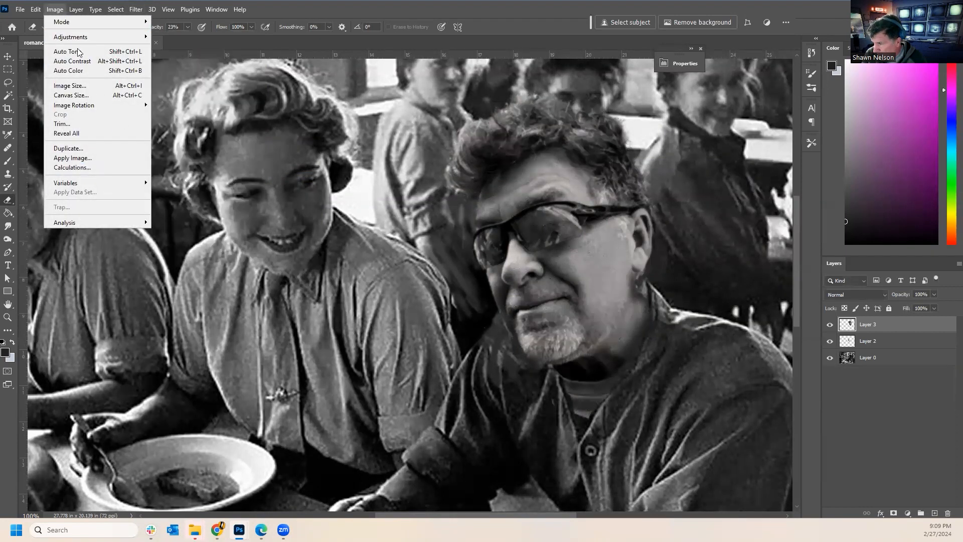
pyautogui.moveTo(70, 36)
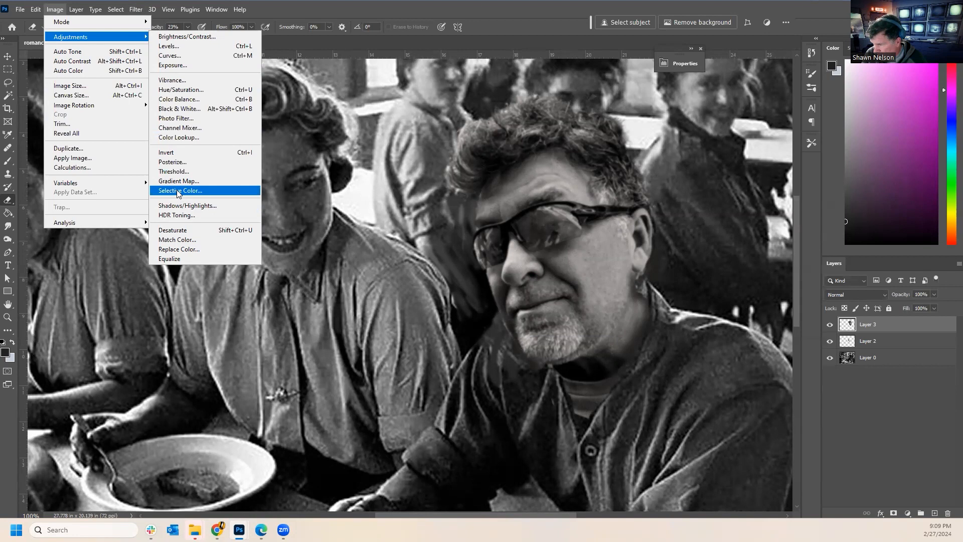
pyautogui.click(175, 93)
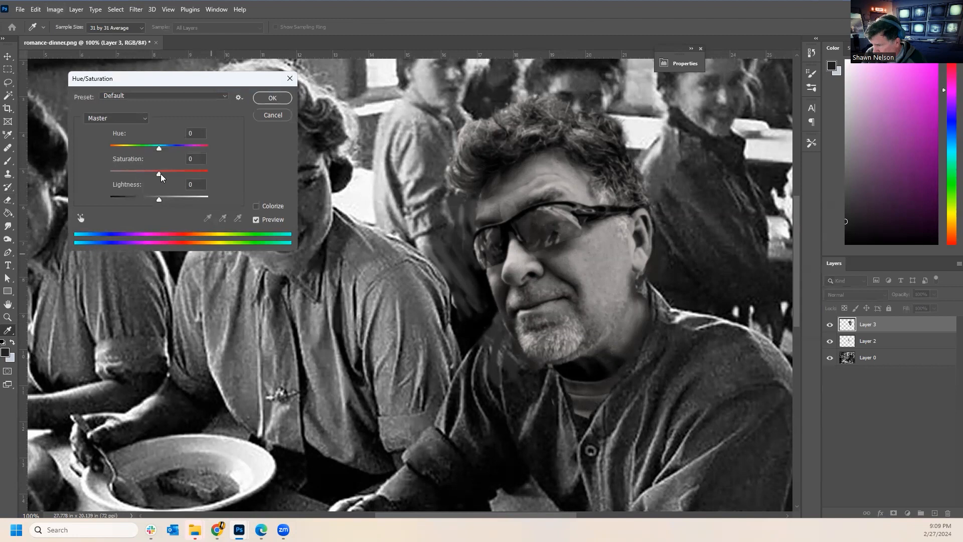
pyautogui.moveTo(160, 173)
pyautogui.mouseDown()
pyautogui.moveTo(122, 172)
pyautogui.moveTo(117, 163)
pyautogui.moveTo(131, 174)
pyautogui.moveTo(113, 161)
pyautogui.moveTo(185, 176)
pyautogui.moveTo(219, 202)
pyautogui.moveTo(87, 167)
pyautogui.moveTo(142, 188)
pyautogui.moveTo(127, 183)
pyautogui.moveTo(159, 185)
pyautogui.moveTo(146, 179)
pyautogui.moveTo(152, 187)
pyautogui.mouseUp()
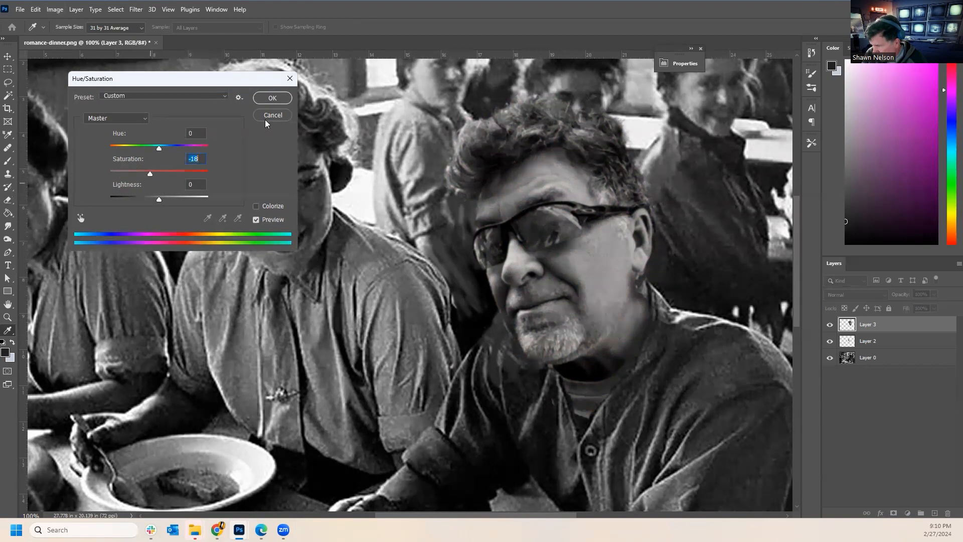
pyautogui.click(272, 98)
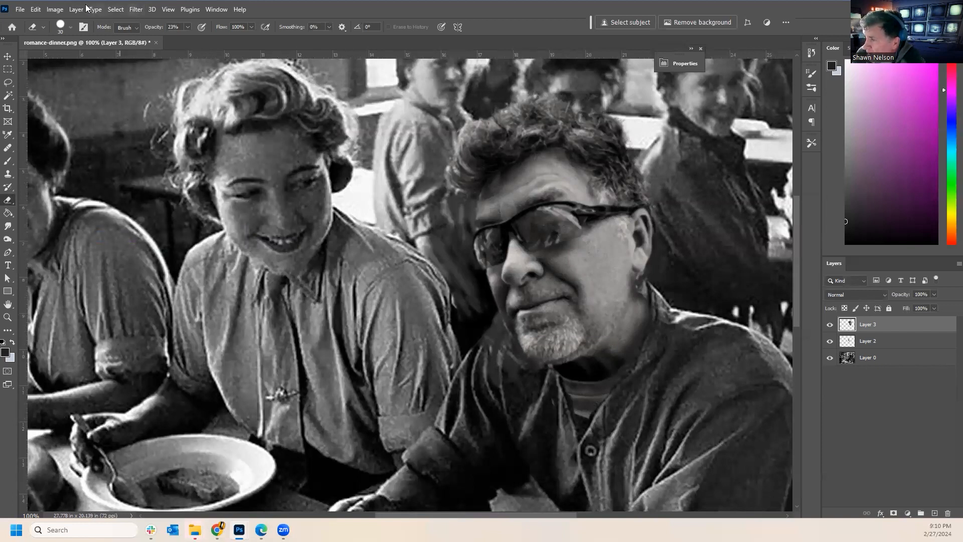
# Start the Add Noise filter on Layer 3 and frame the portrait's face in the filter preview at 67%.
pyautogui.click(136, 10)
pyautogui.moveTo(150, 187)
pyautogui.moveTo(154, 171)
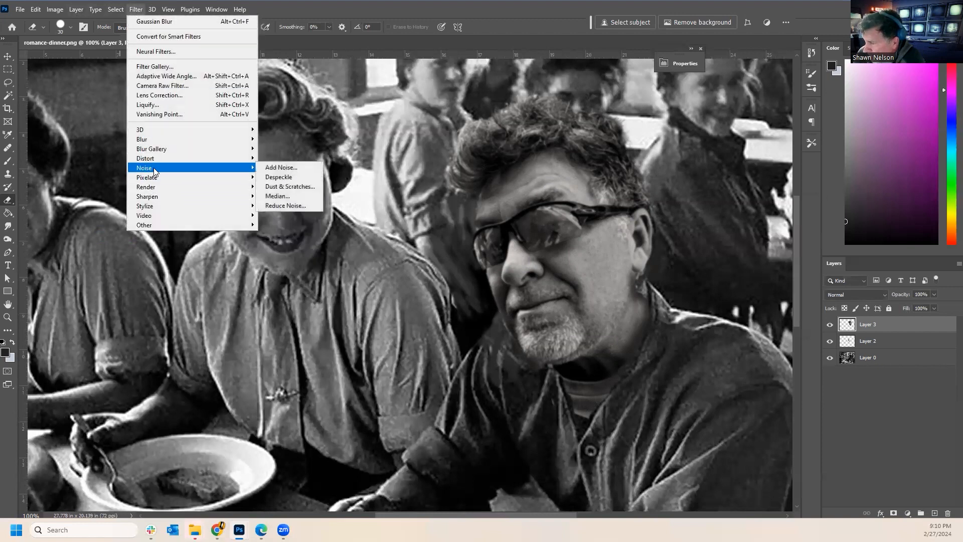
pyautogui.click(282, 168)
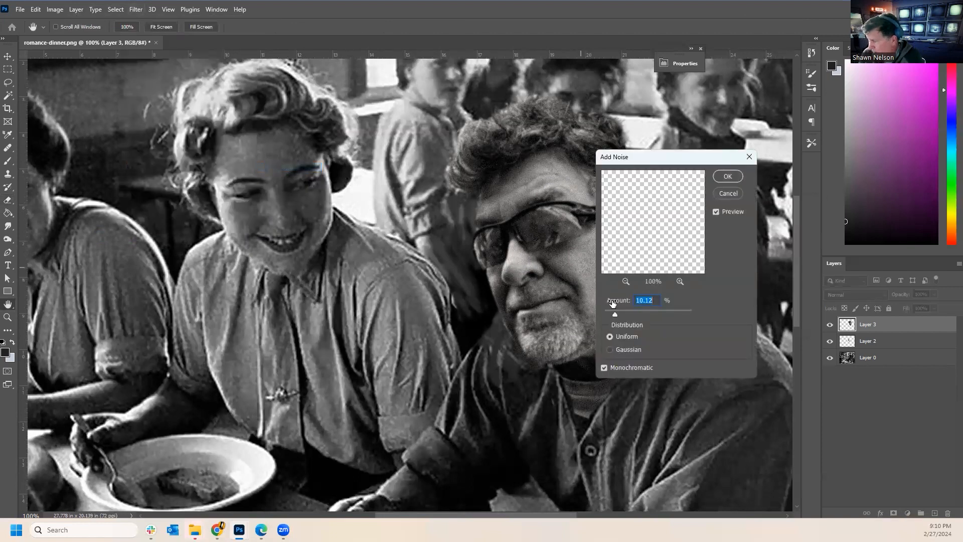
pyautogui.click(625, 282)
pyautogui.click(626, 282)
pyautogui.click(626, 282)
pyautogui.click(626, 281)
pyautogui.click(680, 281)
pyautogui.click(680, 282)
pyautogui.click(680, 282)
pyautogui.click(680, 281)
pyautogui.moveTo(669, 251); pyautogui.dragTo(661, 250)
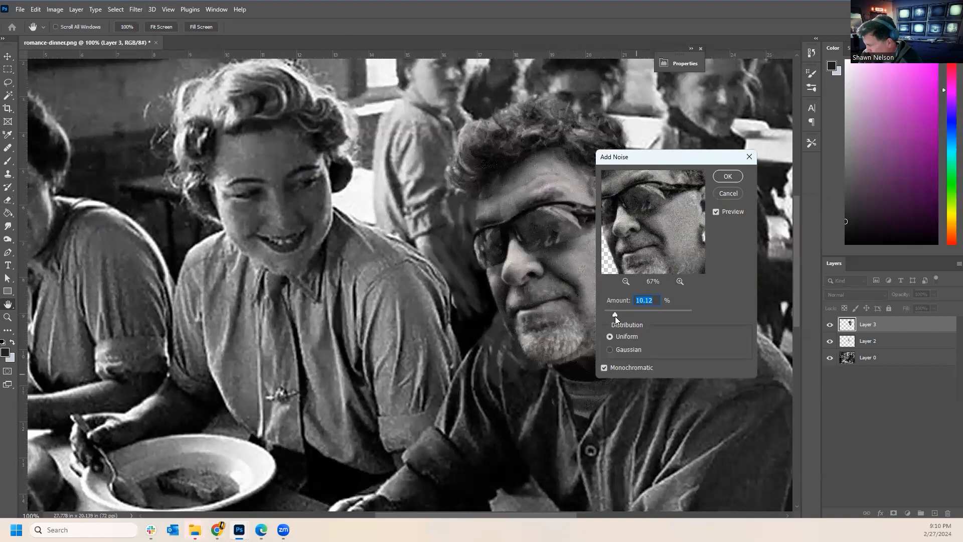
# Apply a small amount of monochromatic noise with Gaussian distribution to the portrait layer to match the photo's grain.
pyautogui.moveTo(614, 315)
pyautogui.mouseDown()
pyautogui.moveTo(636, 314)
pyautogui.moveTo(614, 312)
pyautogui.mouseUp()
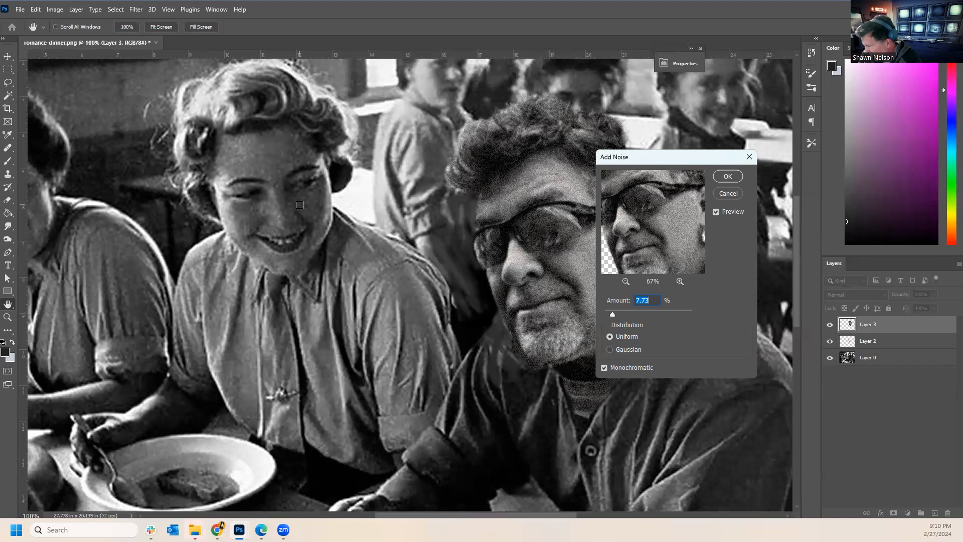
pyautogui.click(609, 350)
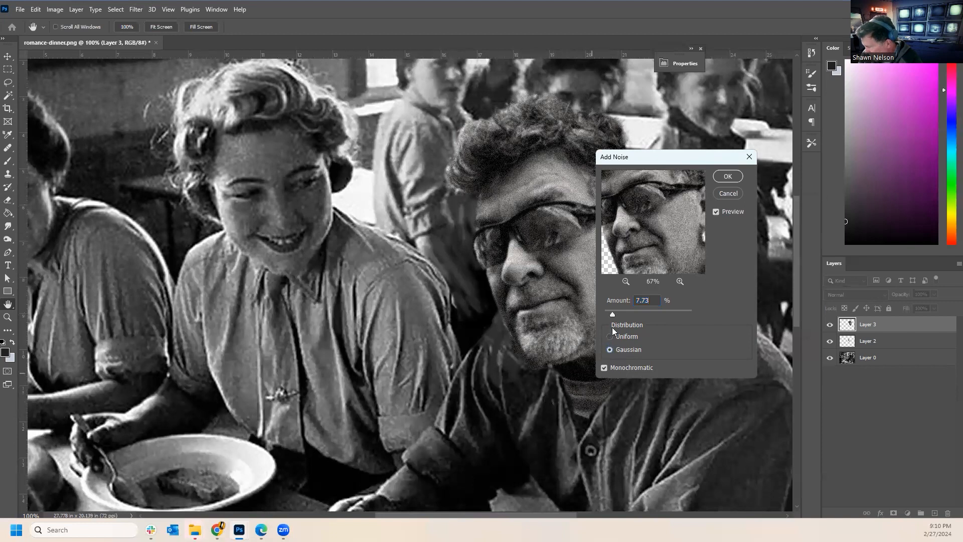
pyautogui.moveTo(613, 315); pyautogui.dragTo(618, 319)
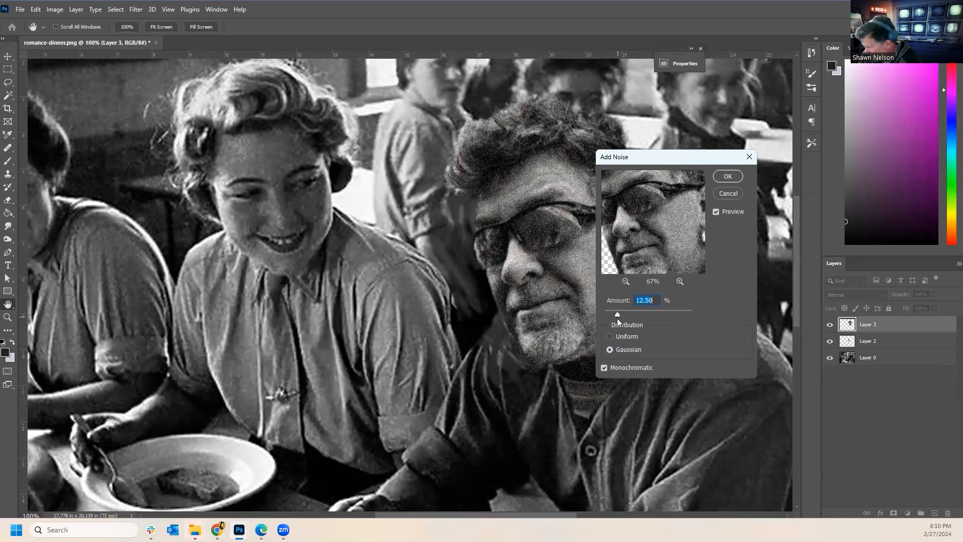
pyautogui.click(608, 313)
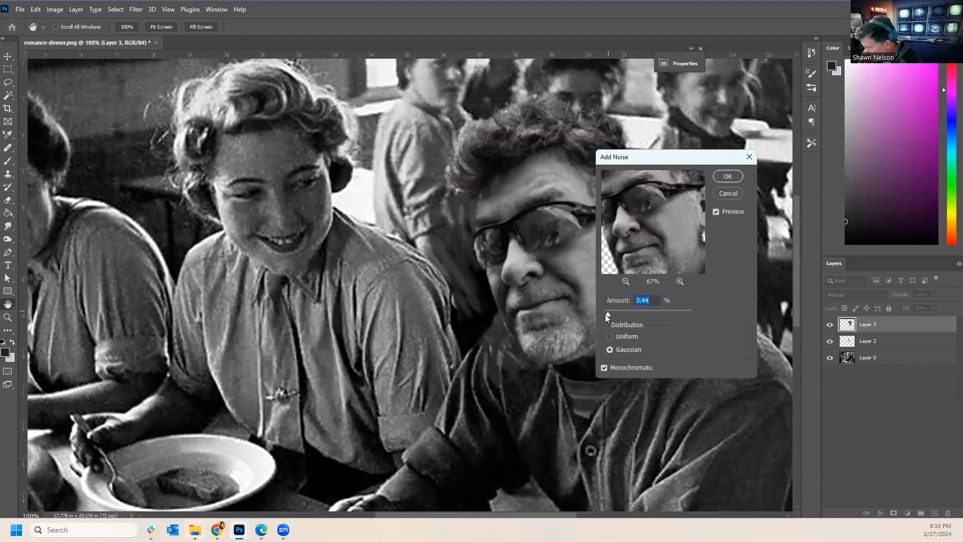
pyautogui.moveTo(608, 315); pyautogui.dragTo(610, 316)
pyautogui.click(727, 177)
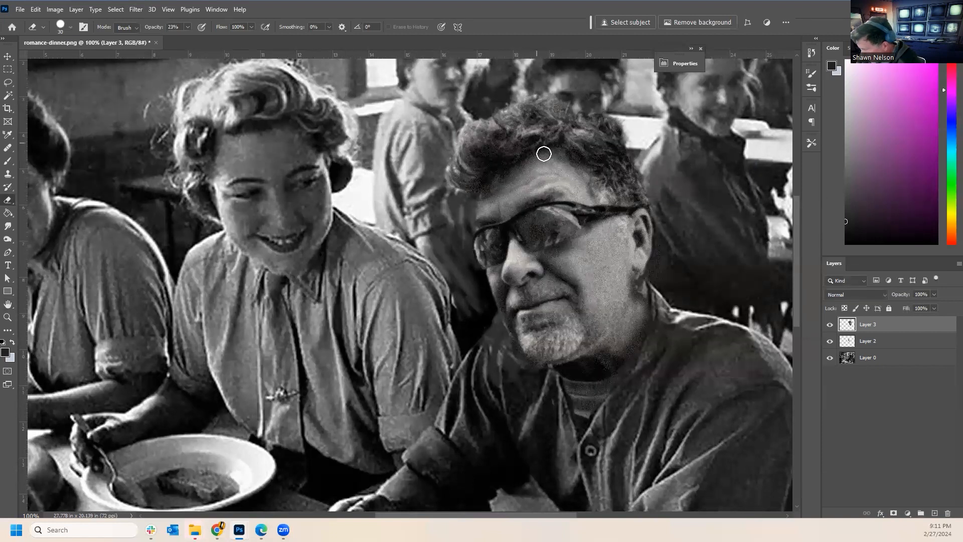
# Examine the whole composite at several zoom levels to judge how the grainy portrait blends with the surrounding photo.
pyautogui.click(8, 318)
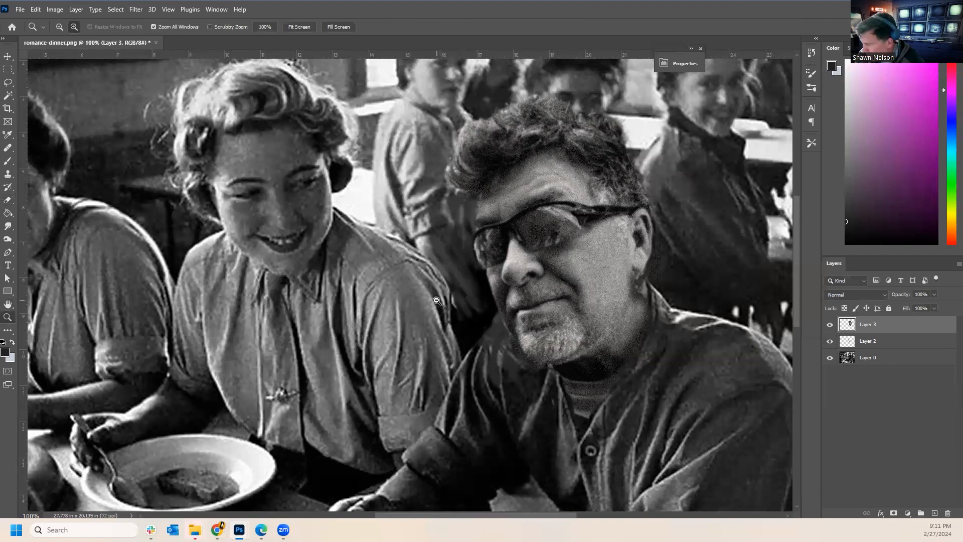
pyautogui.keyDown('alt'); pyautogui.click(444, 311); pyautogui.keyUp('alt')
pyautogui.keyDown('alt'); pyautogui.click(438, 301); pyautogui.keyUp('alt')
pyautogui.keyDown('alt'); pyautogui.click(417, 293); pyautogui.keyUp('alt')
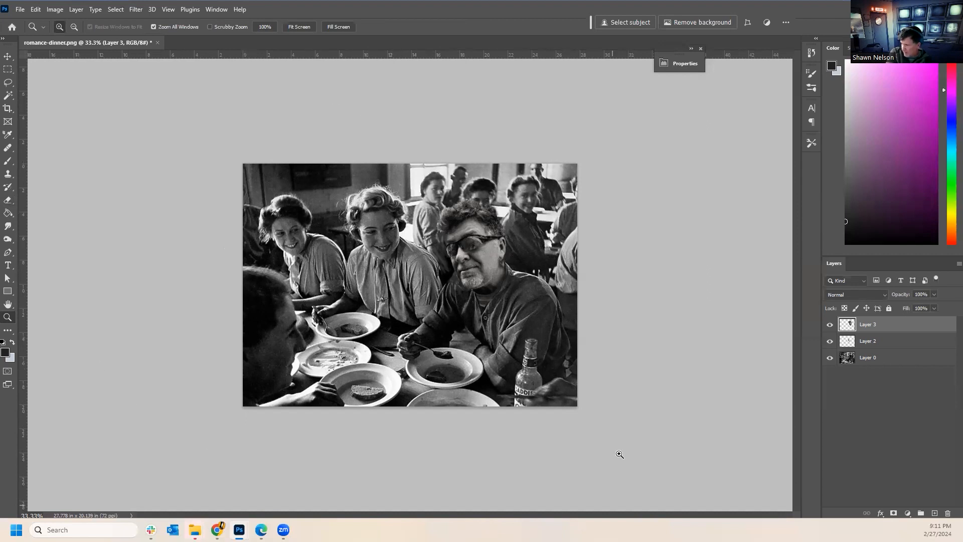
pyautogui.click(472, 259)
pyautogui.click(645, 208)
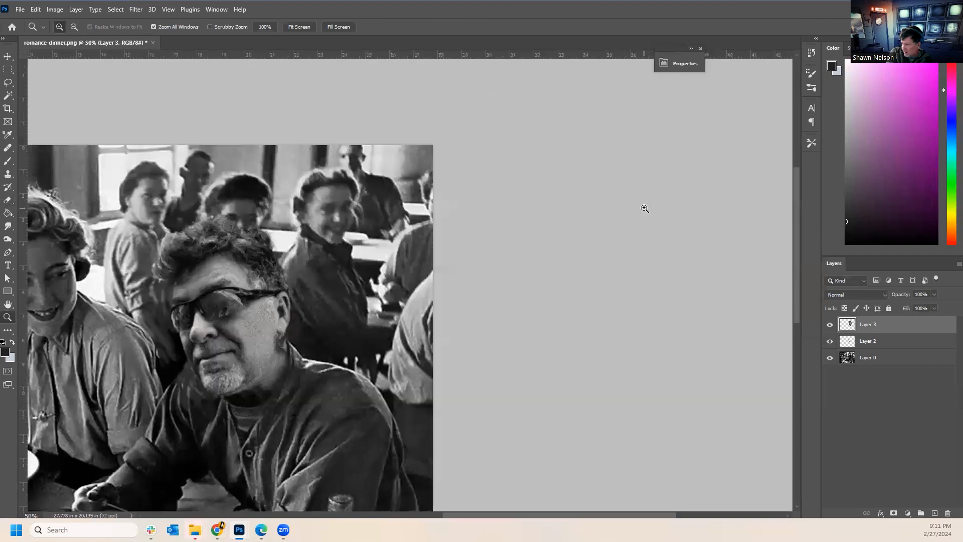
pyautogui.keyDown('alt'); pyautogui.click(266, 368); pyautogui.keyUp('alt')
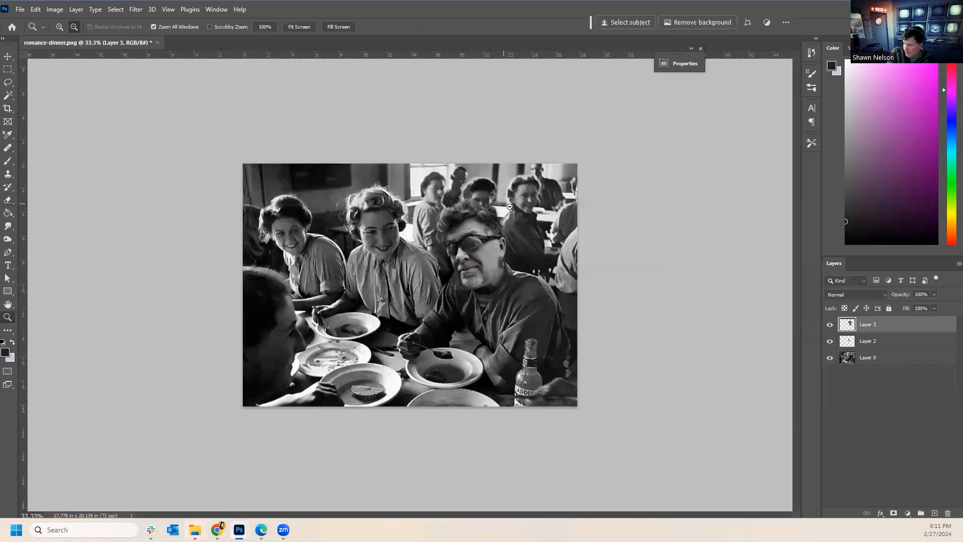
pyautogui.click(508, 233)
pyautogui.click(498, 235)
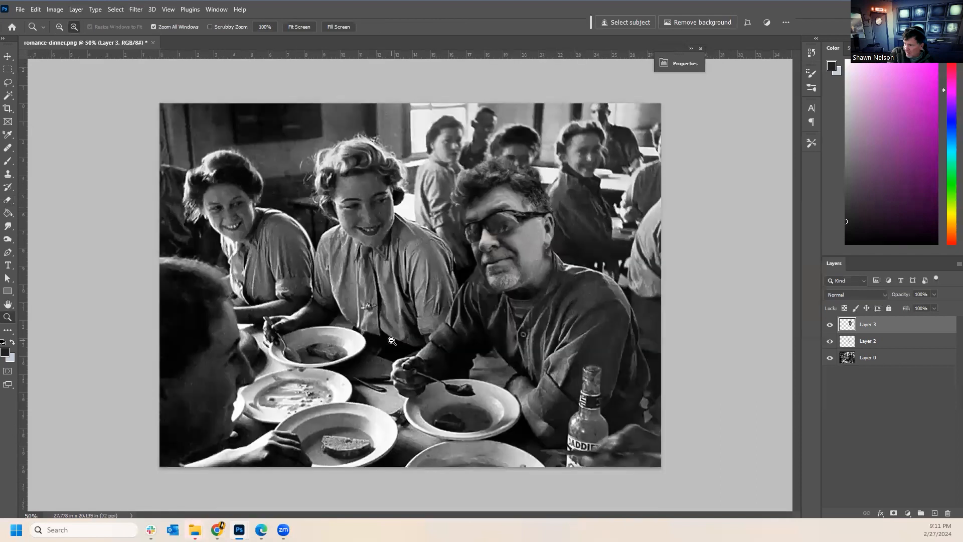
pyautogui.keyDown('alt'); pyautogui.click(390, 345); pyautogui.keyUp('alt')
pyautogui.keyDown('alt'); pyautogui.click(460, 322); pyautogui.keyUp('alt')
pyautogui.keyDown('alt'); pyautogui.click(460, 322); pyautogui.keyUp('alt')
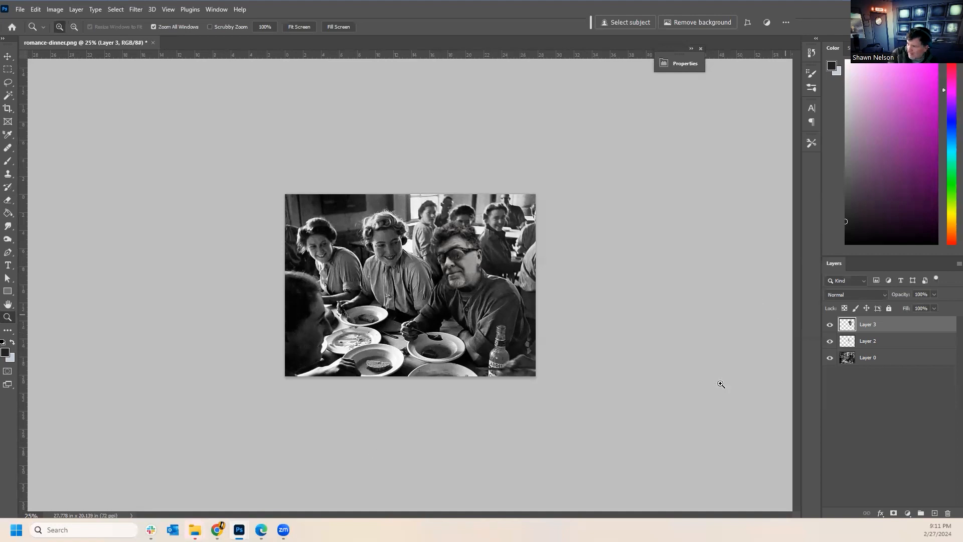
# Try darkening the portrait layer with Brightness/Contrast at brightness -24 and a raised contrast, then with legacy mode.
pyautogui.click(55, 9)
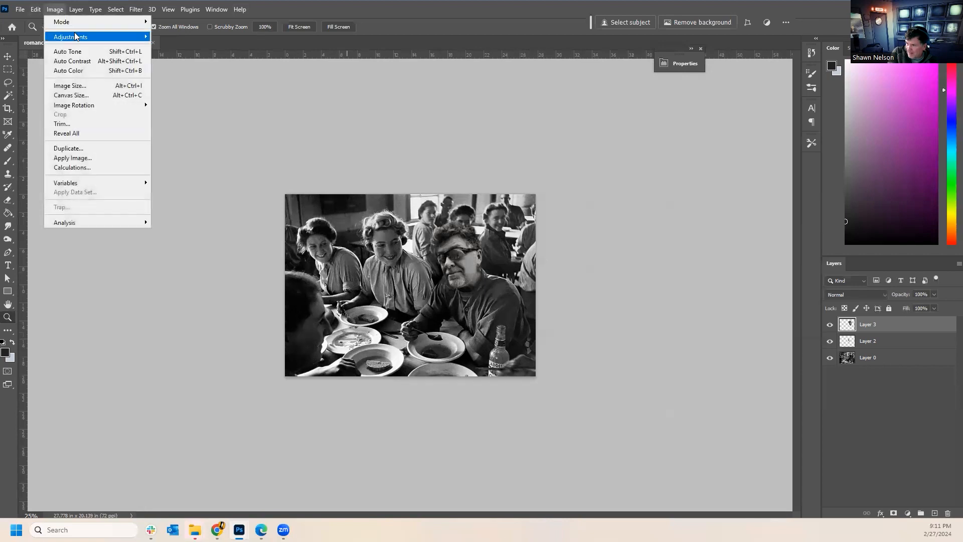
pyautogui.moveTo(70, 36)
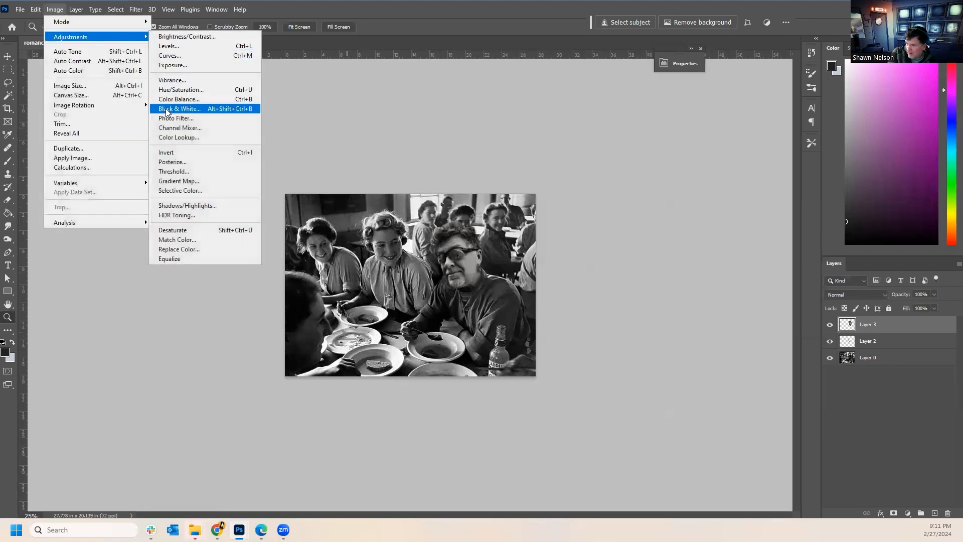
pyautogui.click(179, 38)
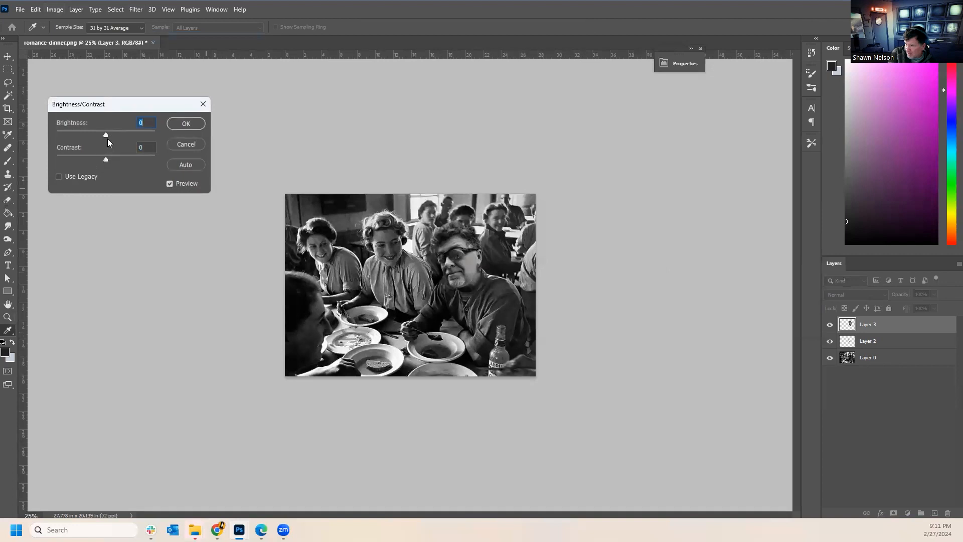
pyautogui.moveTo(106, 139); pyautogui.dragTo(98, 140)
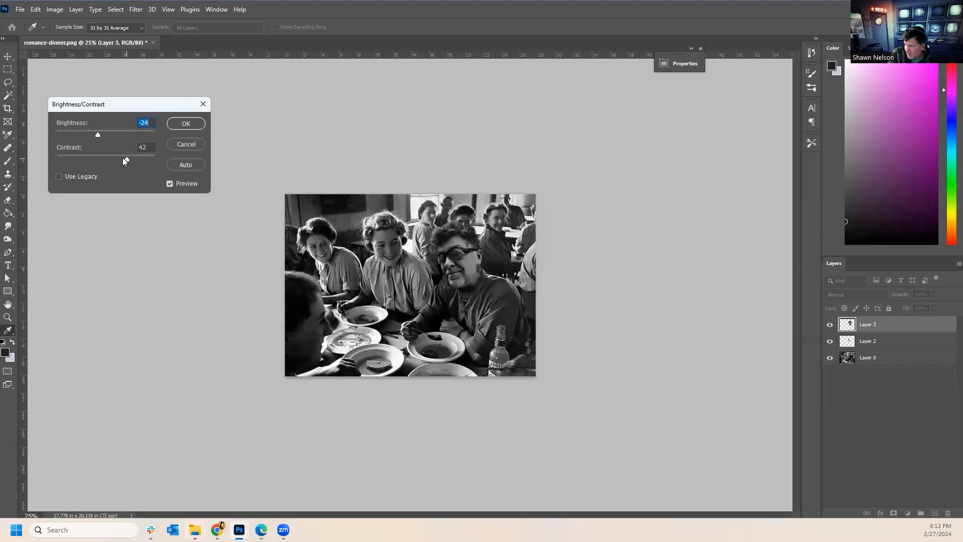
pyautogui.click(75, 178)
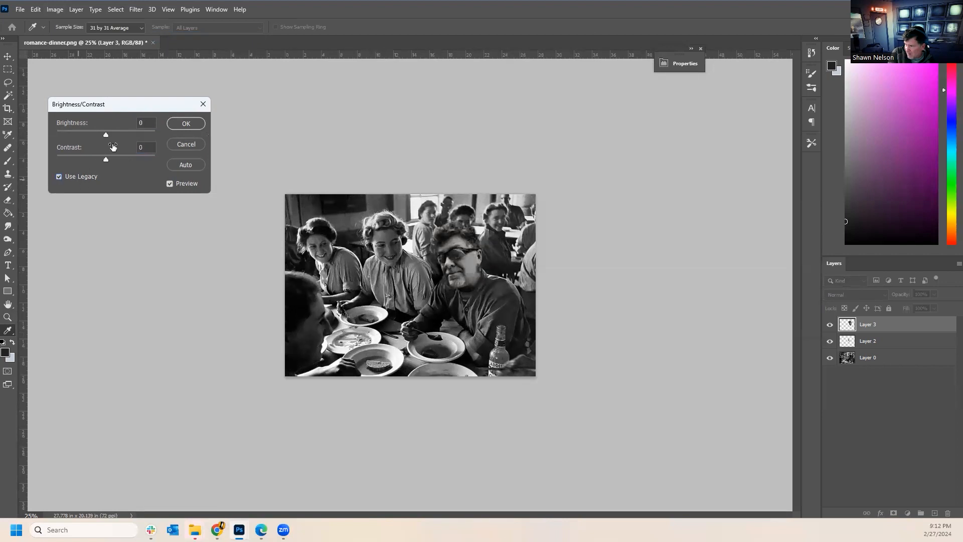
pyautogui.moveTo(106, 159); pyautogui.dragTo(100, 154)
pyautogui.click(192, 145)
# Retouch the light patch on the neck below the portrait's ear with the Healing Brush, sampling clean skin nearby.
pyautogui.press('z')
pyautogui.click(496, 279)
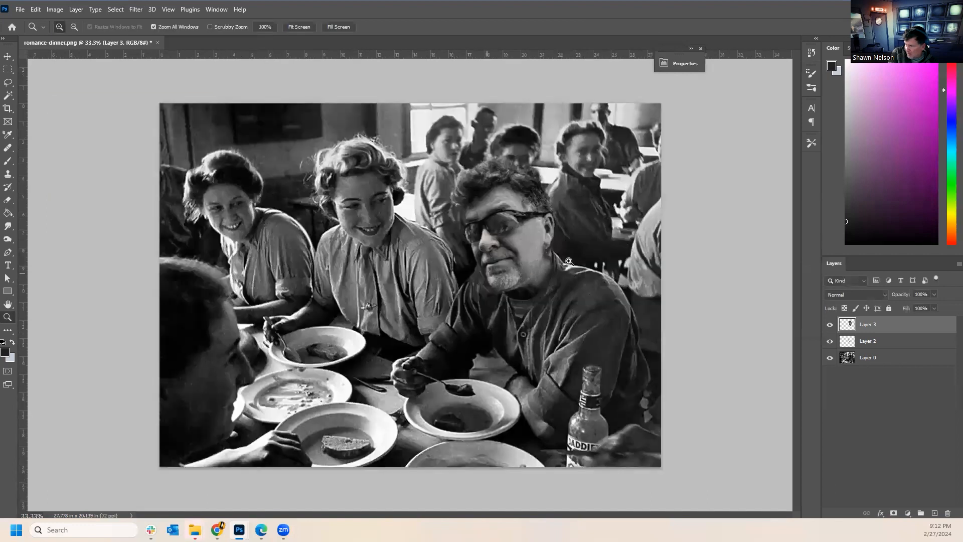
pyautogui.click(569, 260)
pyautogui.click(393, 306)
pyautogui.click(392, 311)
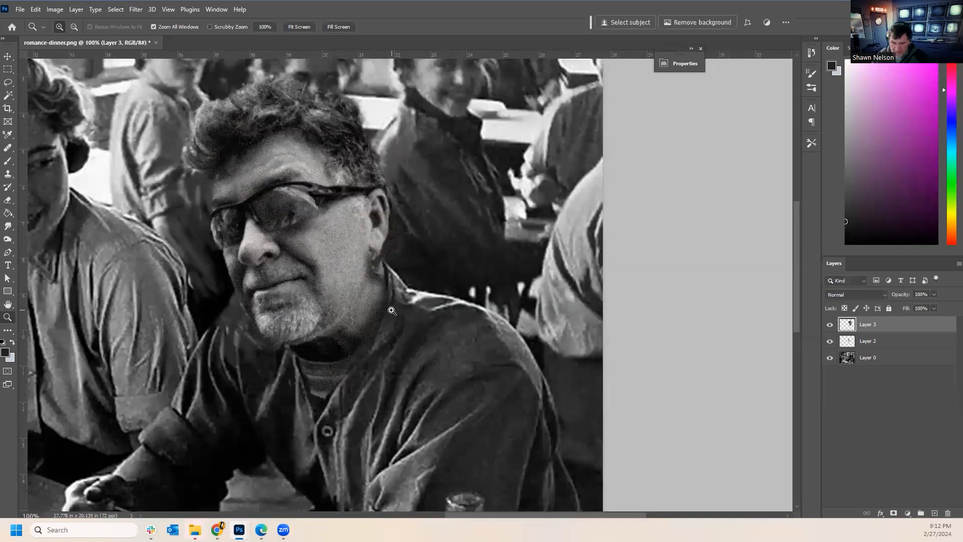
pyautogui.click(30, 220)
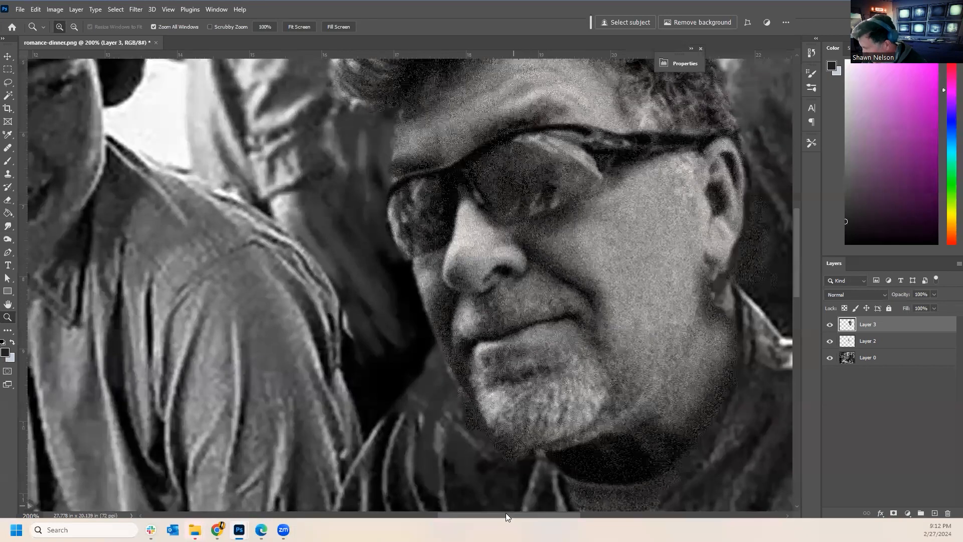
pyautogui.moveTo(519, 516); pyautogui.dragTo(562, 515)
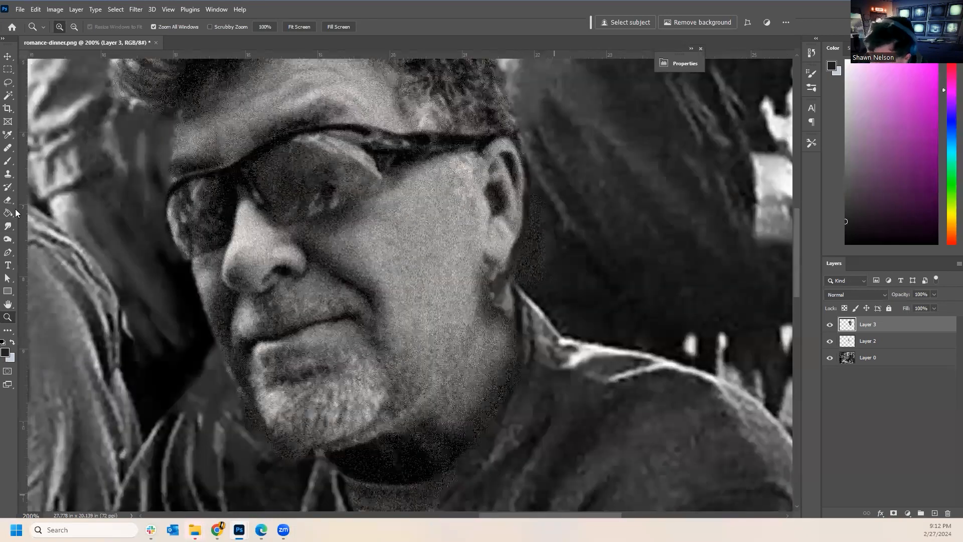
pyautogui.click(8, 147)
pyautogui.click(494, 304)
pyautogui.click(497, 199)
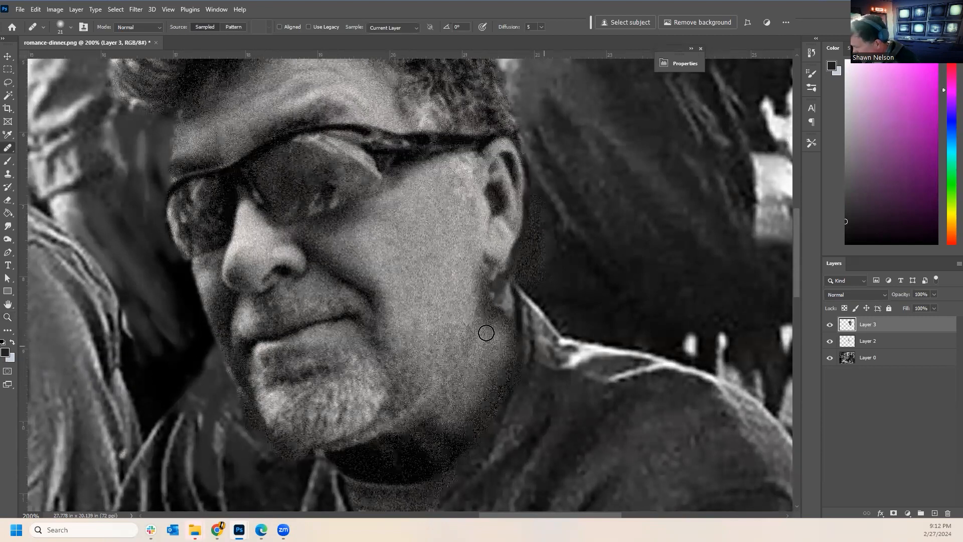
pyautogui.keyDown('alt'); pyautogui.click(488, 347); pyautogui.keyUp('alt')
pyautogui.click(498, 291)
pyautogui.moveTo(499, 291)
pyautogui.mouseDown()
pyautogui.moveTo(501, 316)
pyautogui.moveTo(510, 296)
pyautogui.moveTo(505, 324)
pyautogui.moveTo(535, 311)
pyautogui.moveTo(520, 292)
pyautogui.mouseUp()
pyautogui.keyDown('alt'); pyautogui.click(535, 307); pyautogui.keyUp('alt')
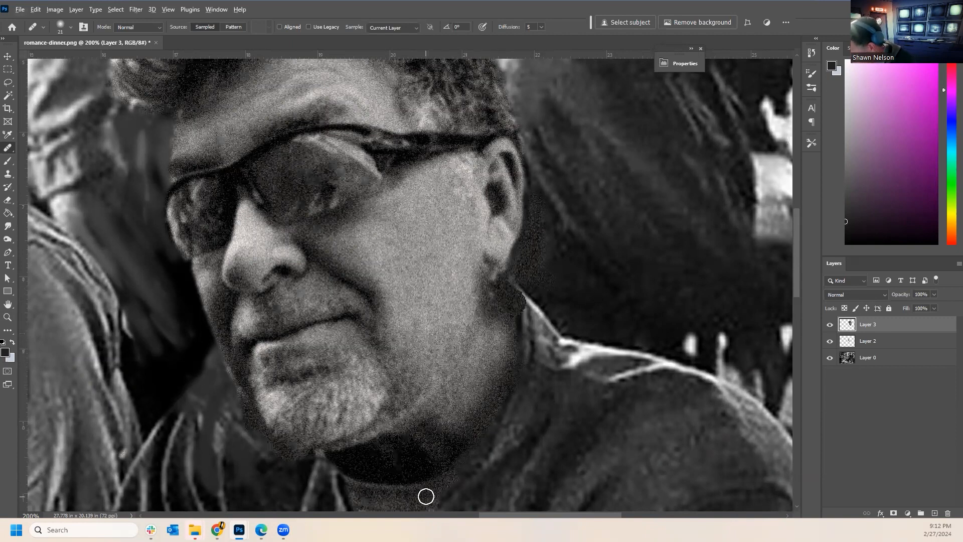
pyautogui.keyDown('alt'); pyautogui.click(434, 247); pyautogui.keyUp('alt')
pyautogui.moveTo(495, 308)
pyautogui.mouseDown()
pyautogui.moveTo(517, 374)
pyautogui.moveTo(520, 441)
pyautogui.moveTo(504, 304)
pyautogui.mouseUp()
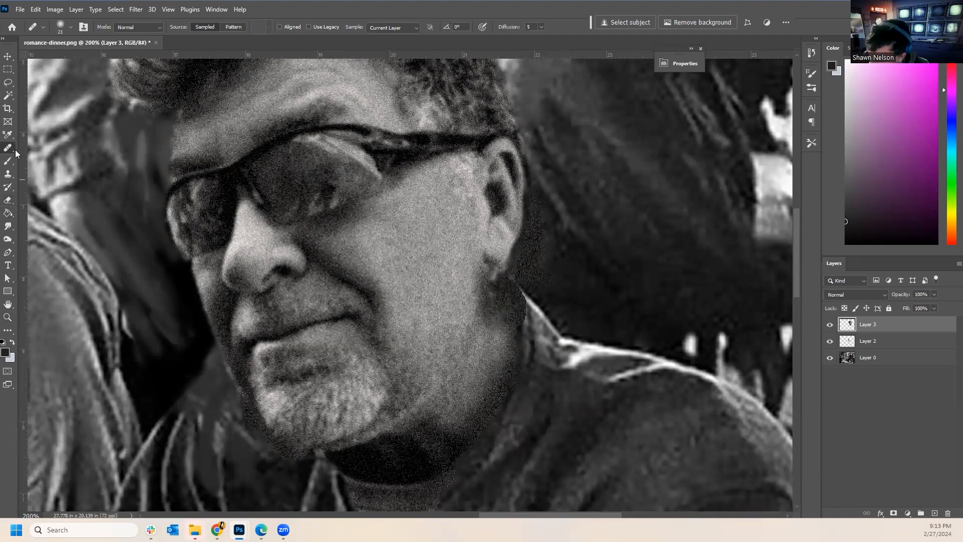
# Try to smooth the skin below the ear with the Spot Healing Brush set to Proximity Match.
pyautogui.rightClick(13, 148)
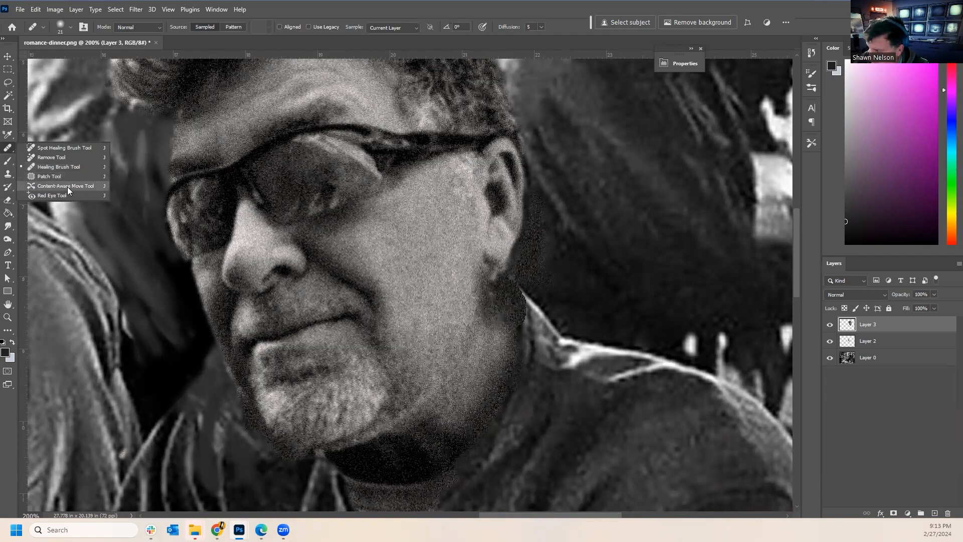
pyautogui.click(75, 149)
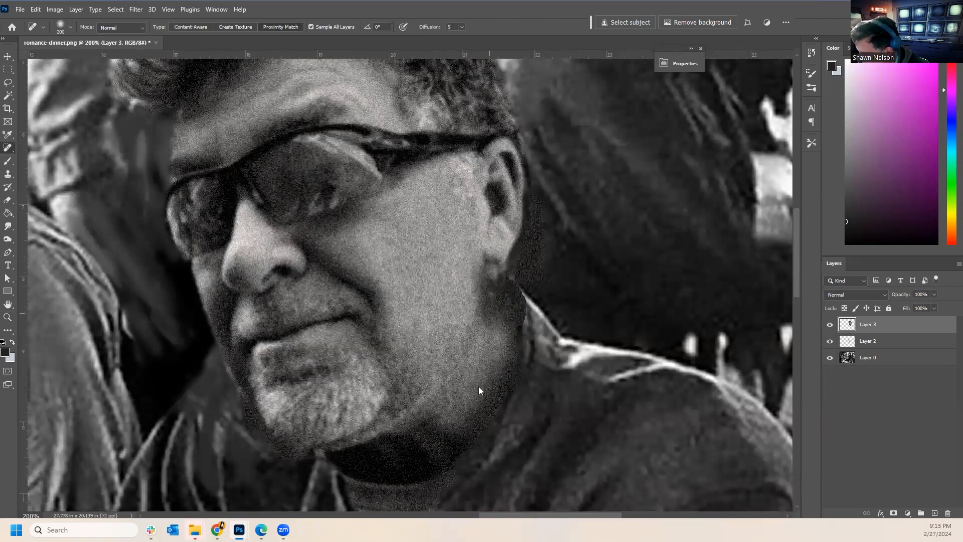
pyautogui.moveTo(500, 298); pyautogui.dragTo(502, 299)
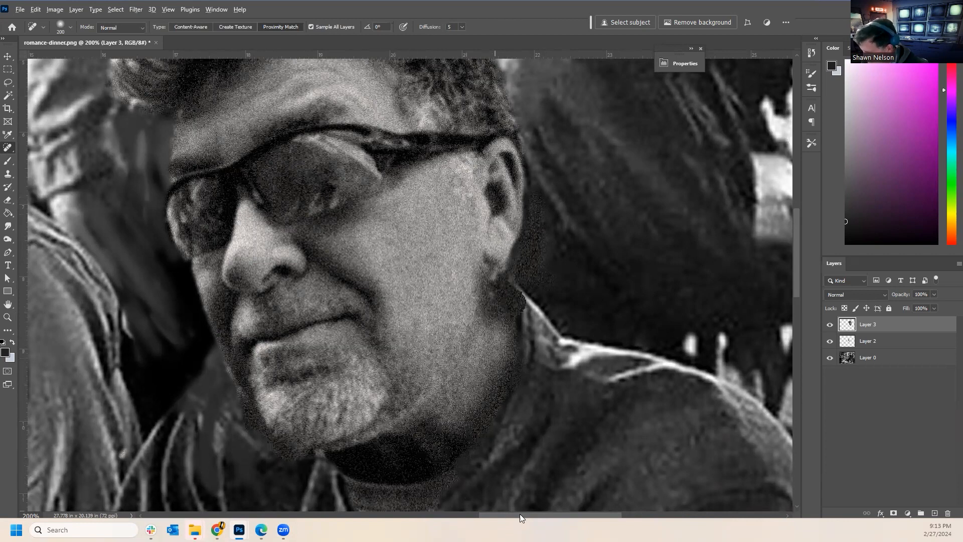
# Soften the added grain on the portrait layer with a Gaussian Blur of very small radius.
pyautogui.moveTo(519, 514); pyautogui.dragTo(473, 502)
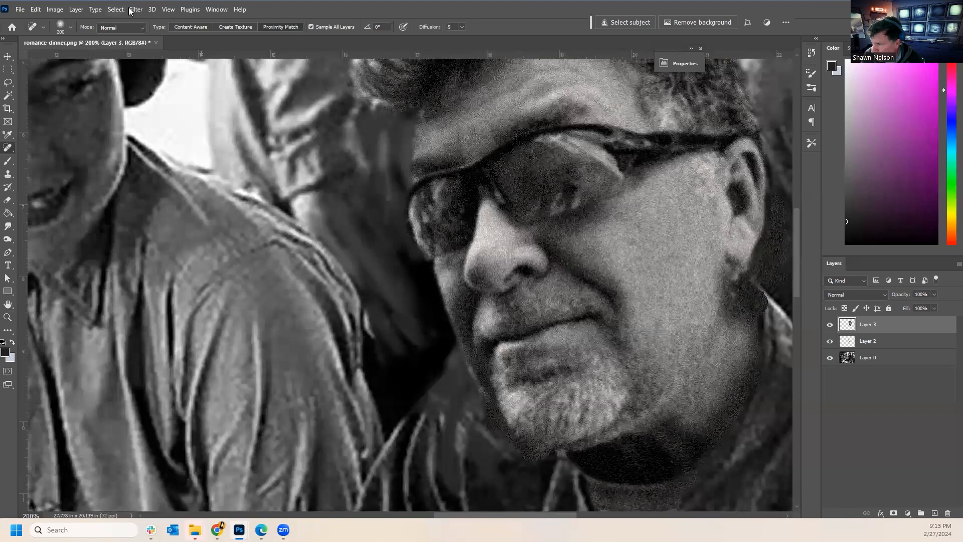
pyautogui.click(116, 10)
pyautogui.click(136, 10)
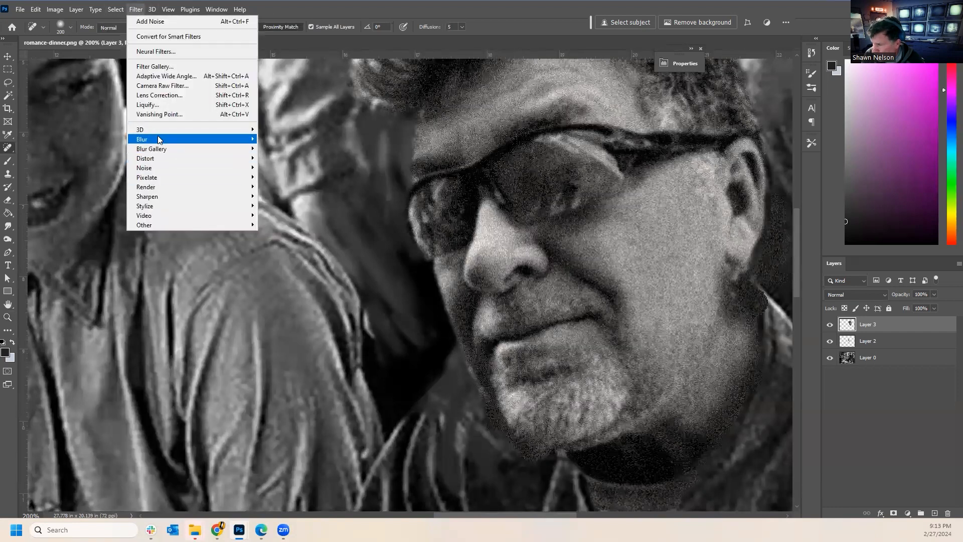
pyautogui.moveTo(285, 143)
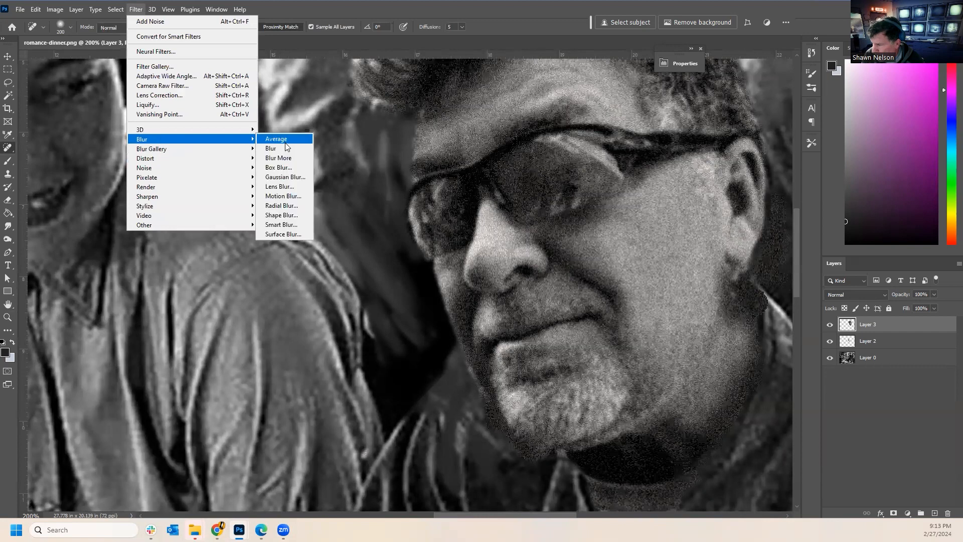
pyautogui.click(281, 176)
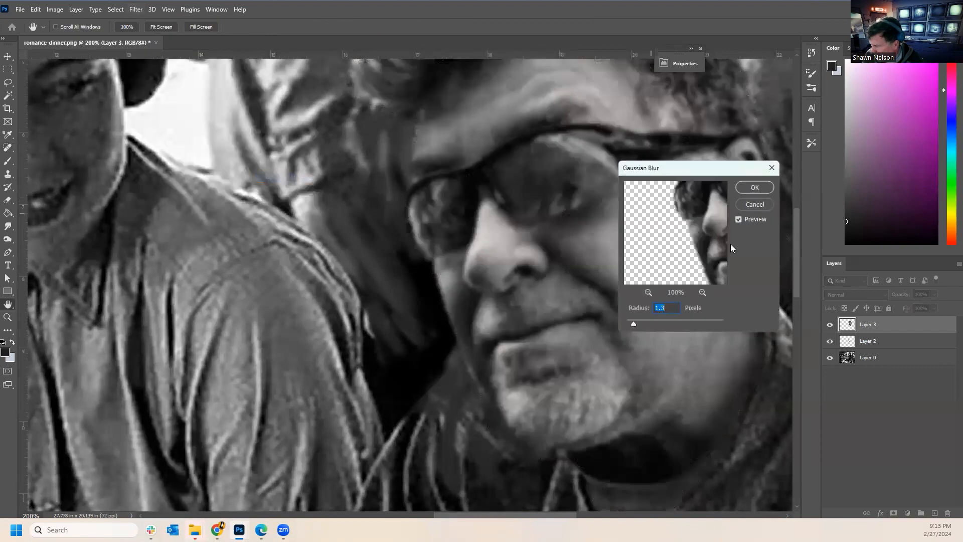
pyautogui.click(635, 324)
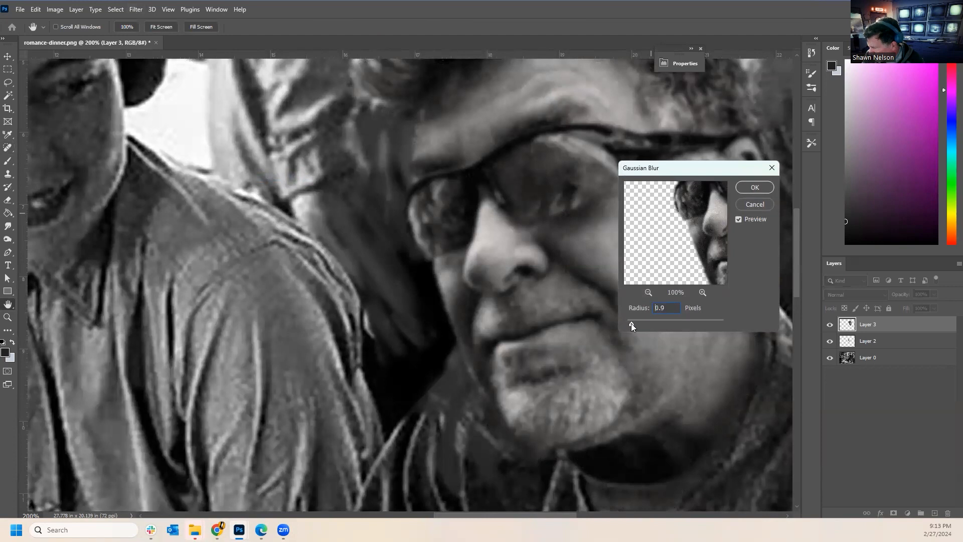
pyautogui.moveTo(632, 324); pyautogui.dragTo(630, 321)
pyautogui.click(755, 188)
pyautogui.press('j')
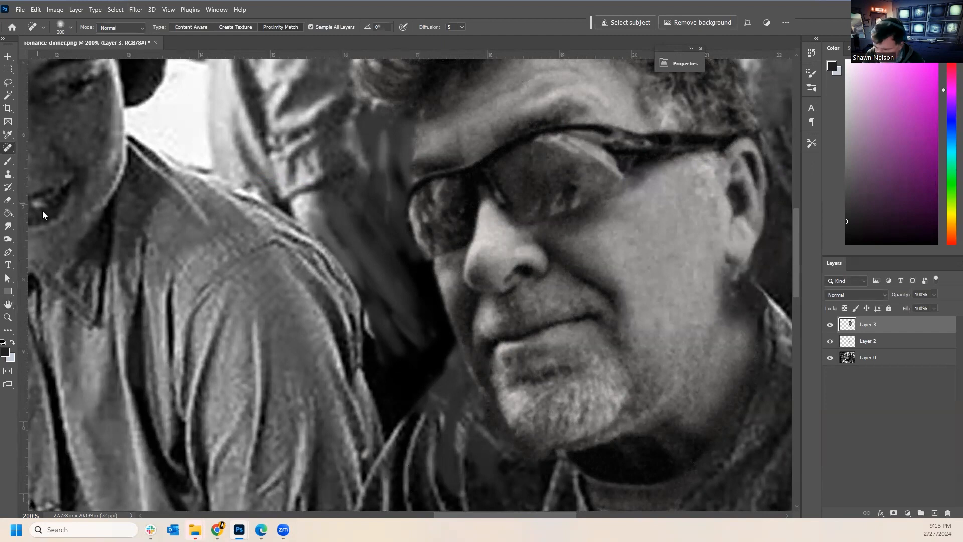
# Start the Neural Filters on the portrait layer with the whole composite in view.
pyautogui.click(8, 317)
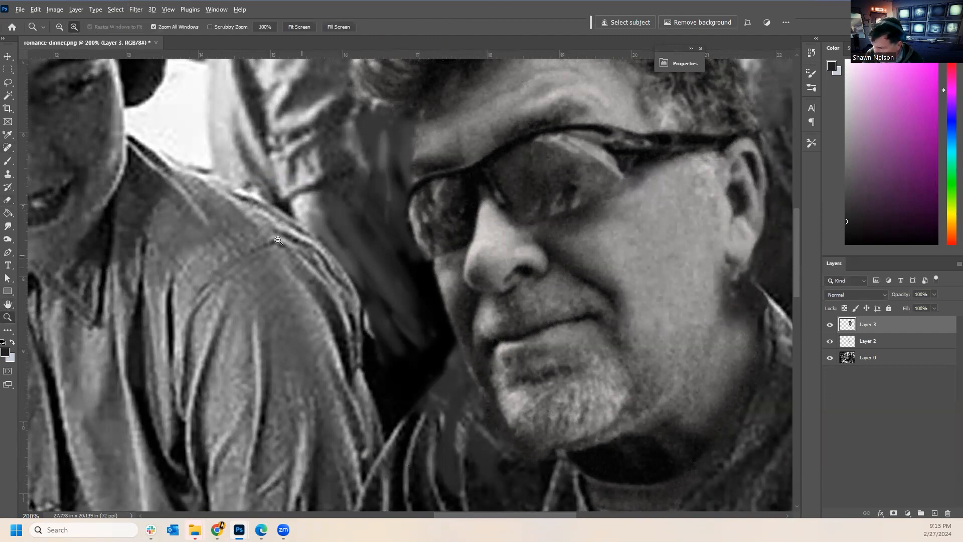
pyautogui.keyDown('alt'); pyautogui.click(391, 266); pyautogui.keyUp('alt')
pyautogui.keyDown('alt'); pyautogui.click(402, 270); pyautogui.keyUp('alt')
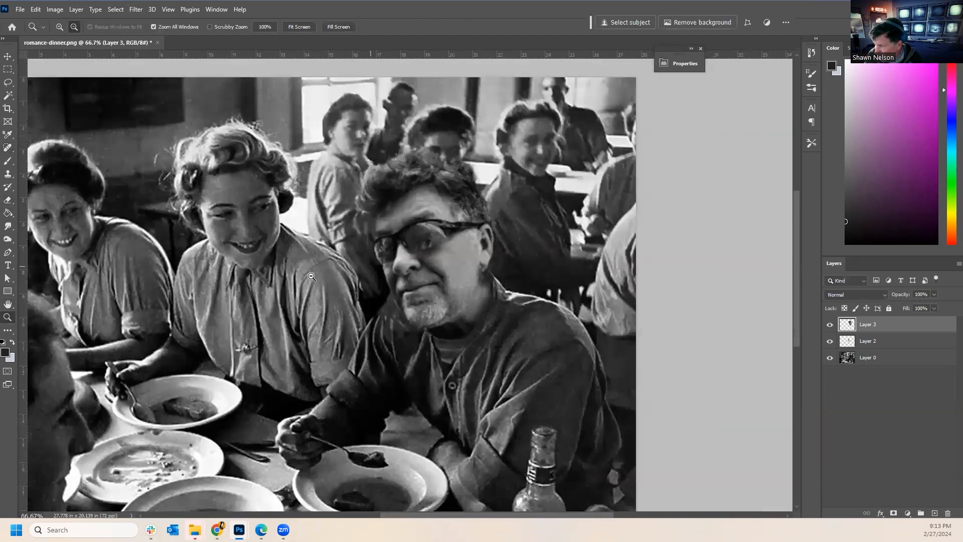
pyautogui.keyDown('alt'); pyautogui.click(405, 242); pyautogui.keyUp('alt')
pyautogui.keyDown('alt'); pyautogui.click(399, 245); pyautogui.keyUp('alt')
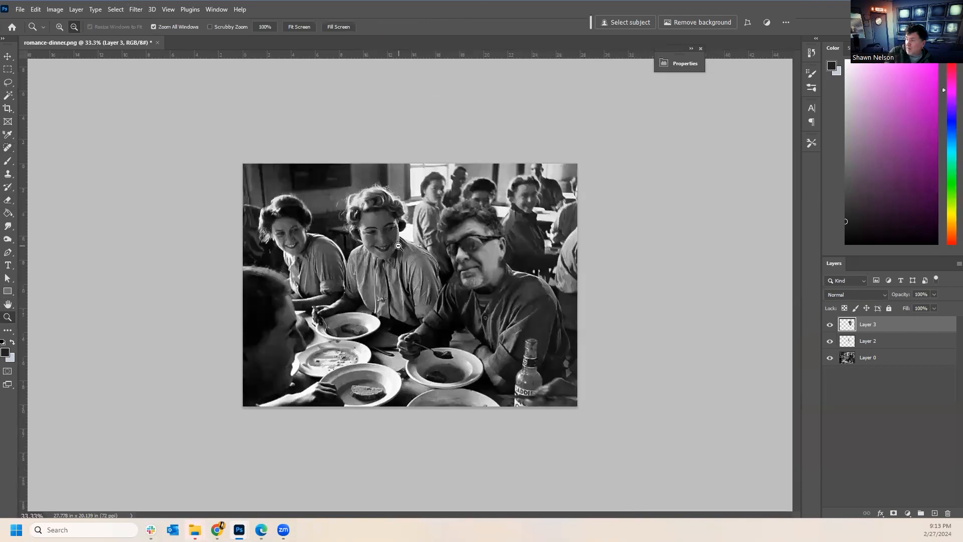
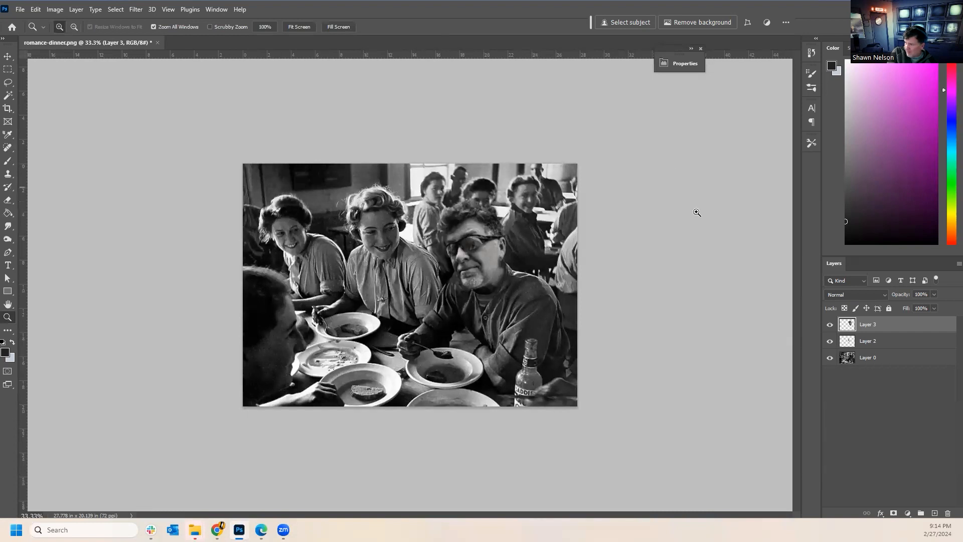
pyautogui.click(137, 10)
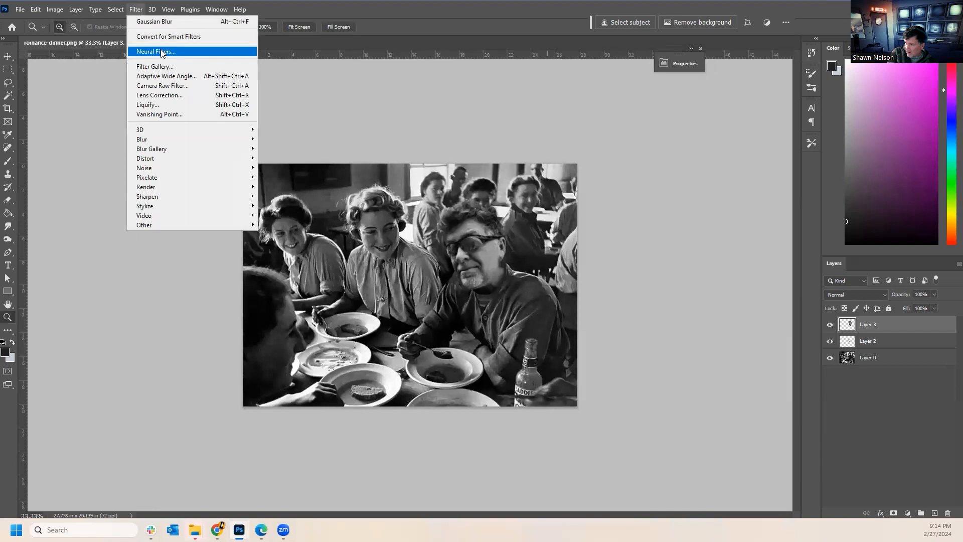
pyautogui.click(160, 52)
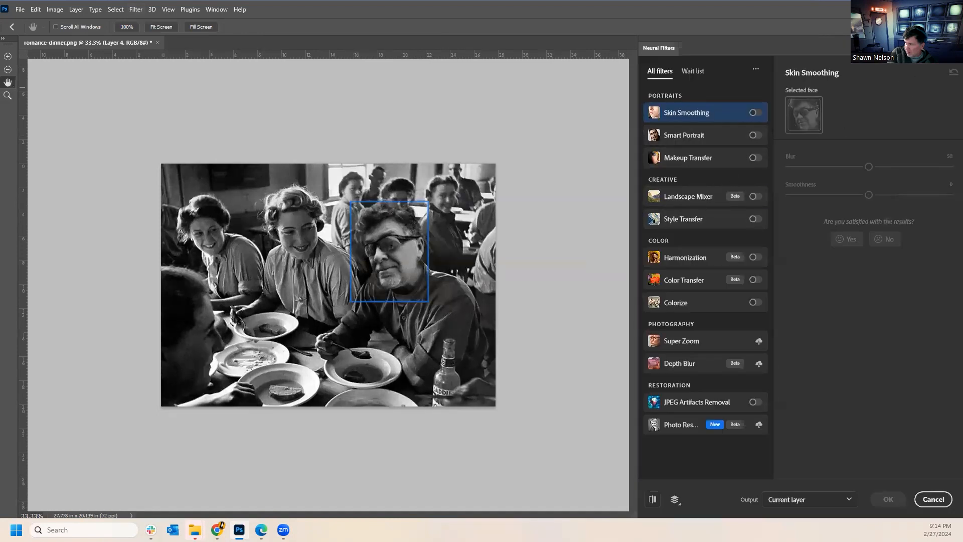
# Look through the available quick actions for one that colorizes old photos.
pyautogui.hotkey('ctrl', 'f')
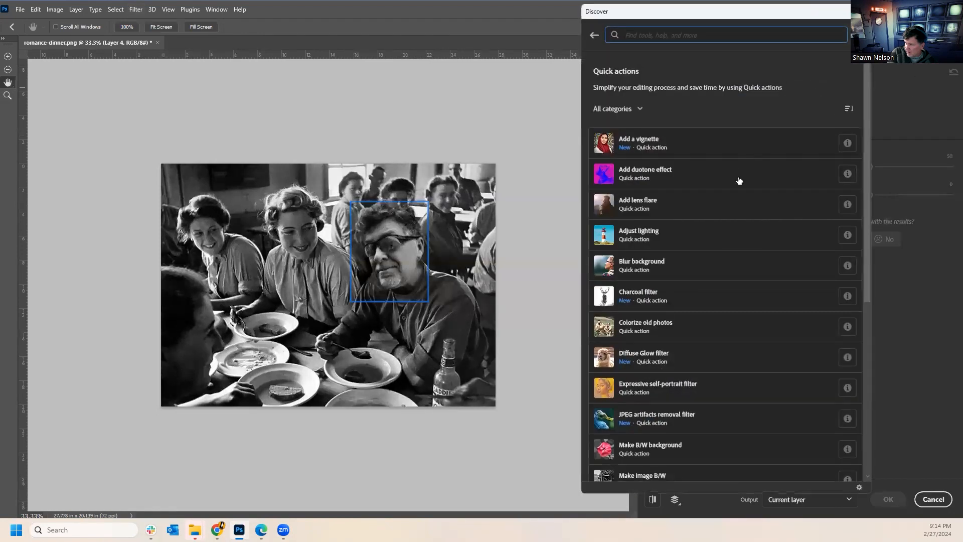
pyautogui.scroll(-6, 770, 331)
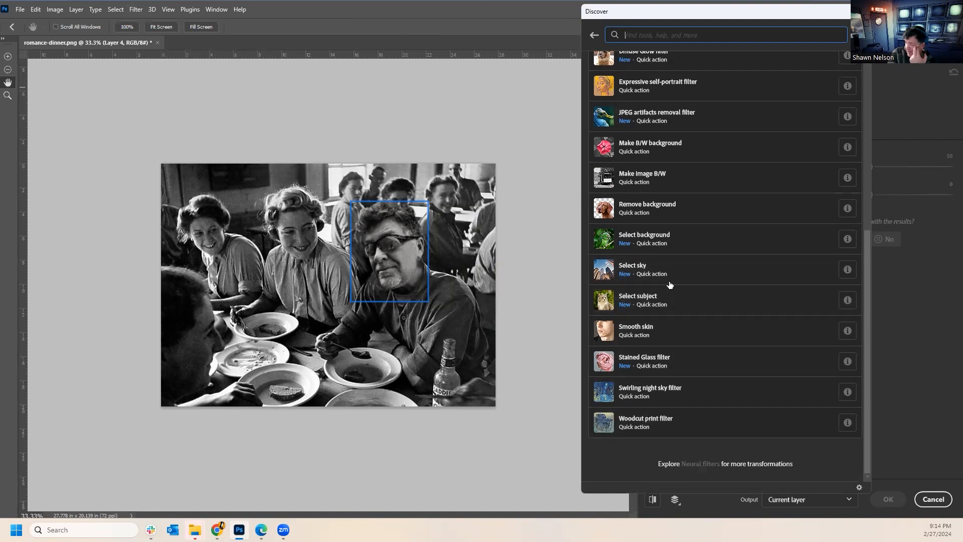
pyautogui.scroll(4, 670, 284)
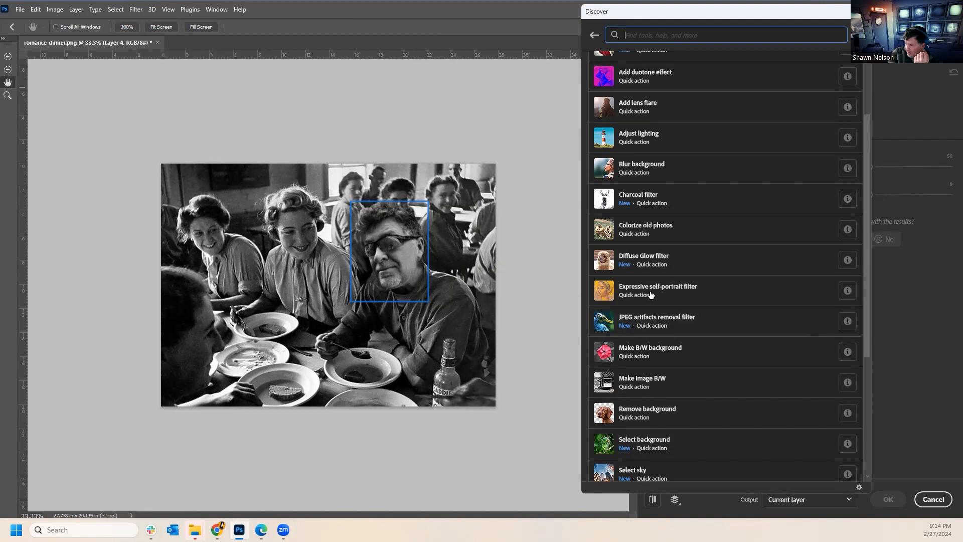
pyautogui.scroll(3, 656, 300)
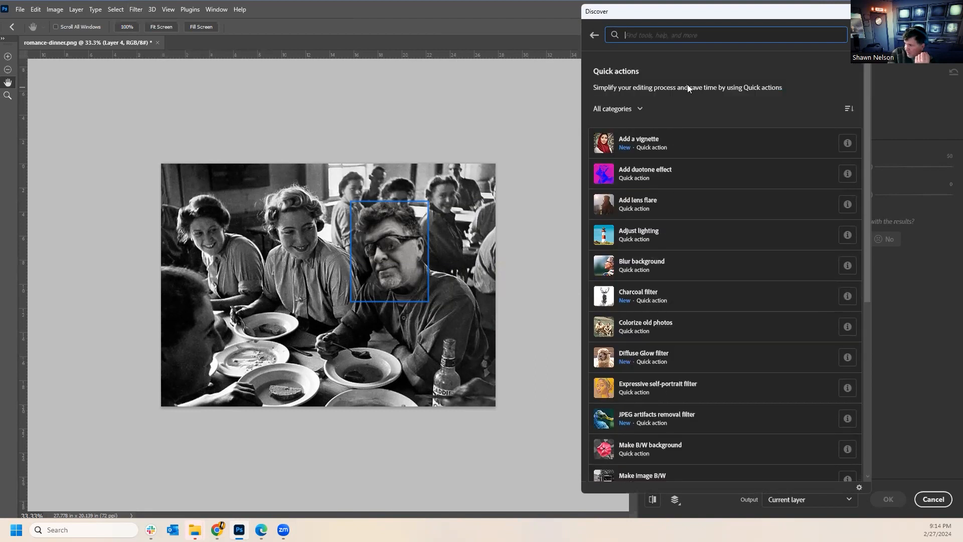
pyautogui.press('Escape')
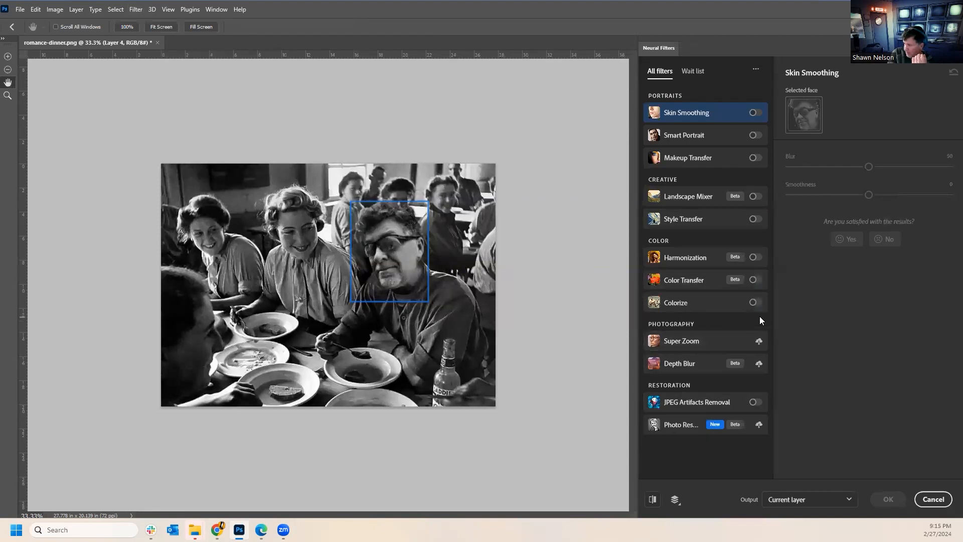
# Try the Colorize neural filter on the portrait layer alone, then cancel the Neural Filters.
pyautogui.click(756, 303)
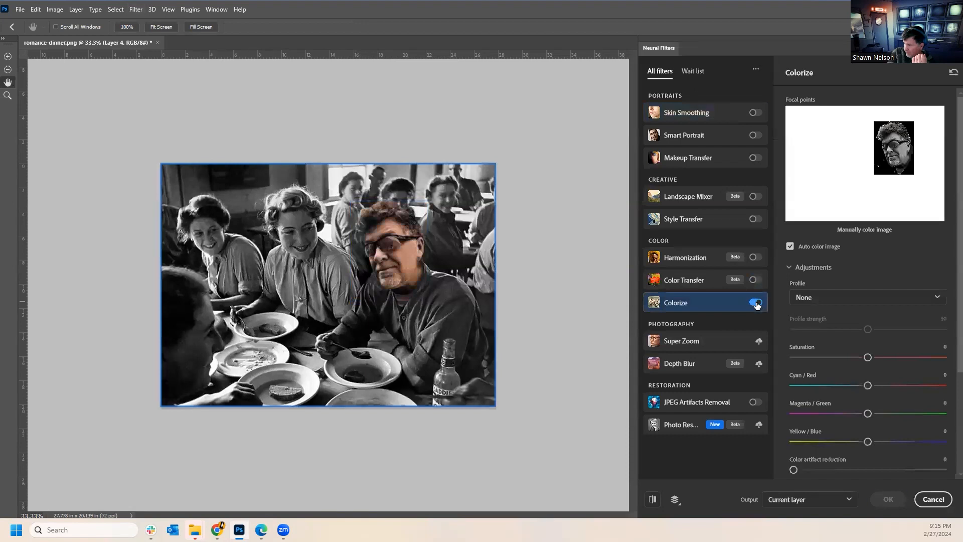
pyautogui.click(755, 303)
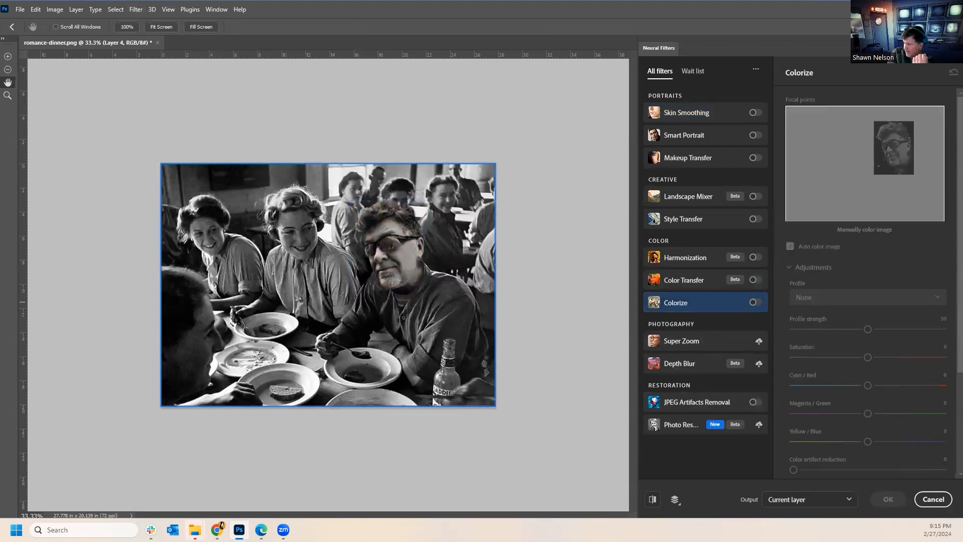
pyautogui.press('Escape')
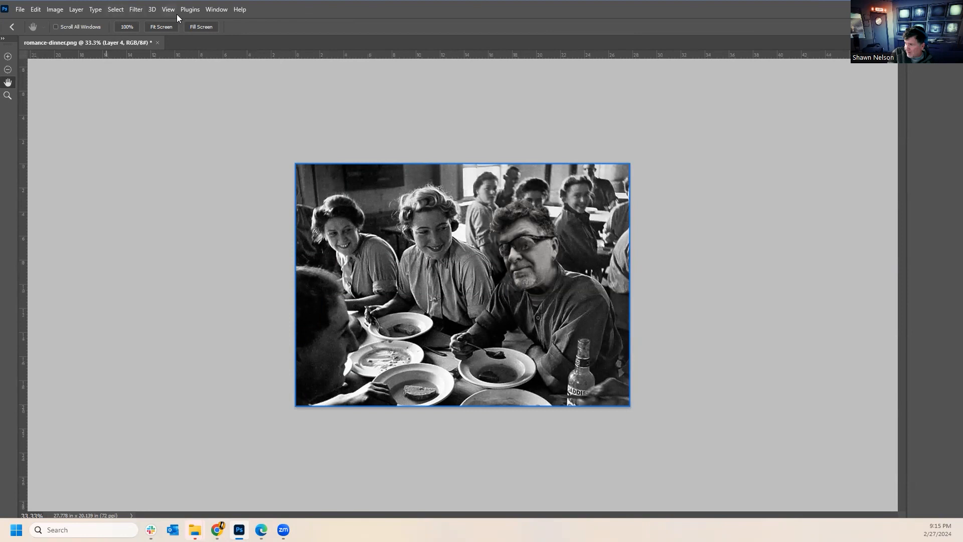
pyautogui.click(218, 9)
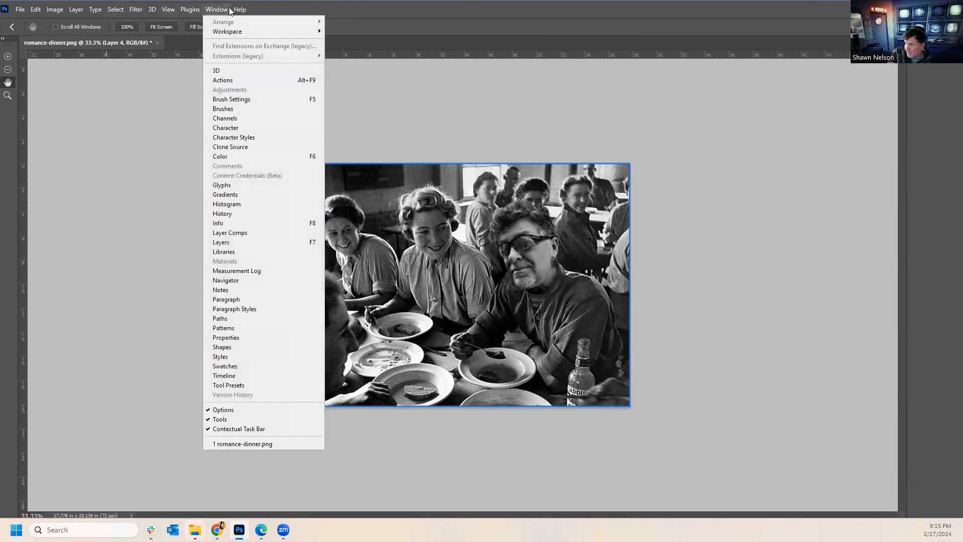
pyautogui.moveTo(232, 31)
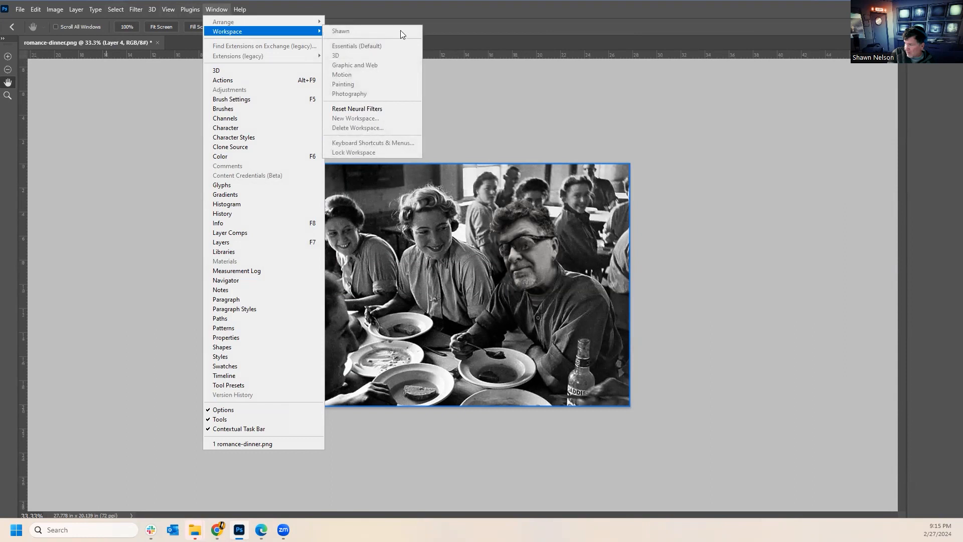
pyautogui.click(350, 32)
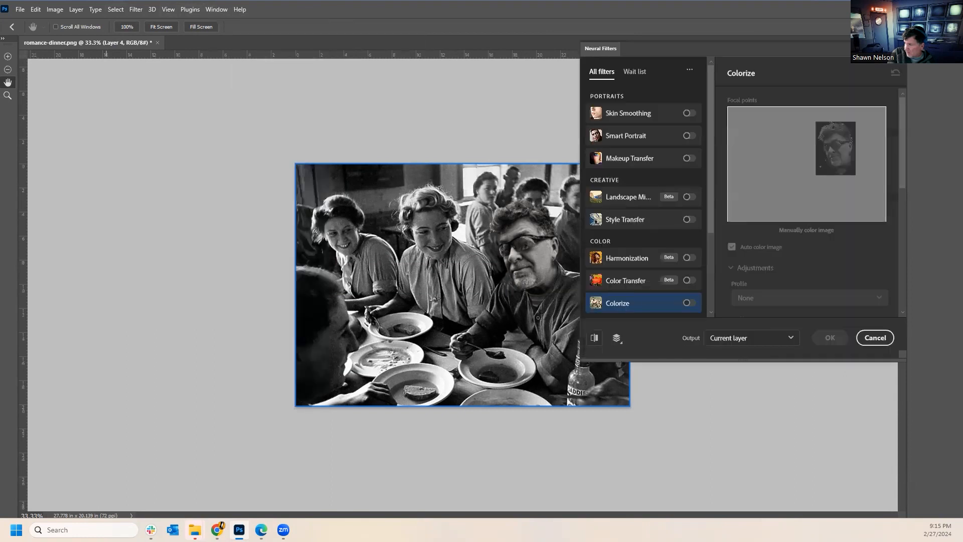
pyautogui.press('Escape')
pyautogui.click(874, 338)
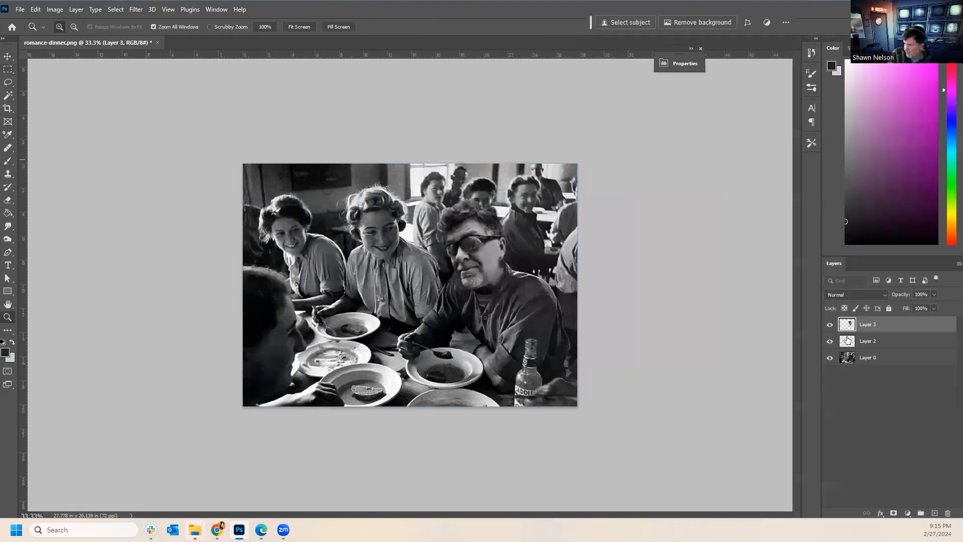
# Merge Layer 3, Layer 2 and Layer 0 into a single layer.
pyautogui.click(893, 358)
pyautogui.rightClick(893, 357)
pyautogui.press('Escape')
pyautogui.click(889, 331)
pyautogui.keyDown('shift'); pyautogui.click(883, 364); pyautogui.keyUp('shift')
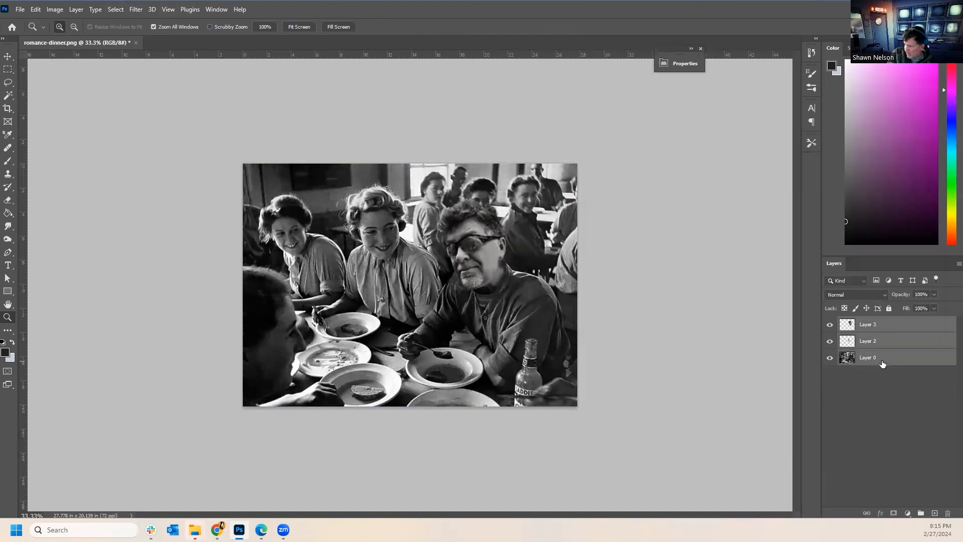
pyautogui.rightClick(883, 364)
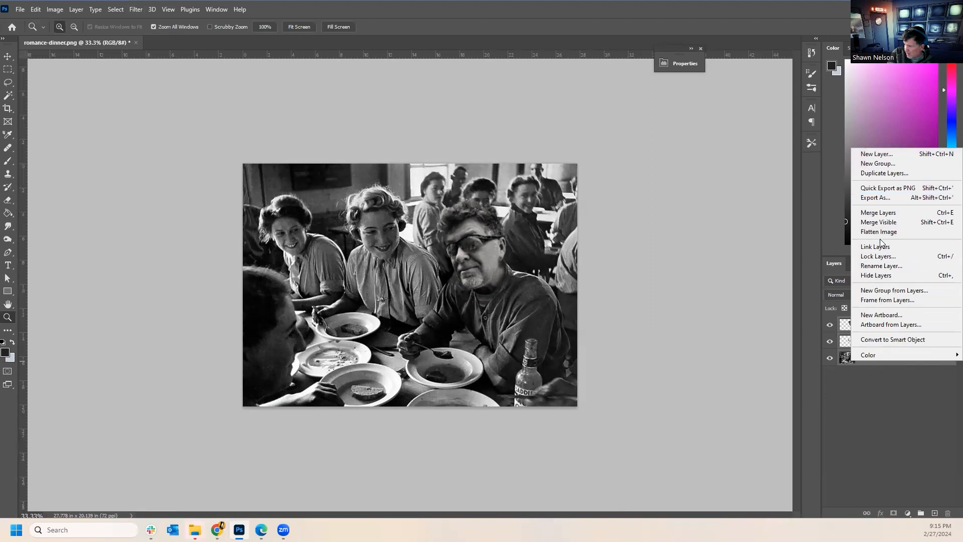
pyautogui.click(879, 213)
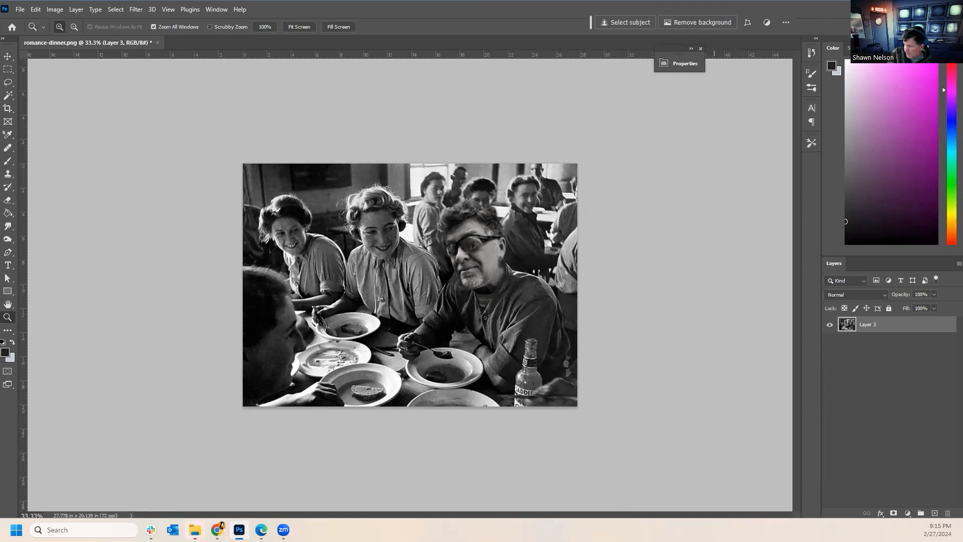
# Colorize the merged photo with the Colorize old photos quick action and accept the Colorize neural filter as a smart filter.
pyautogui.hotkey('ctrl', 'f')
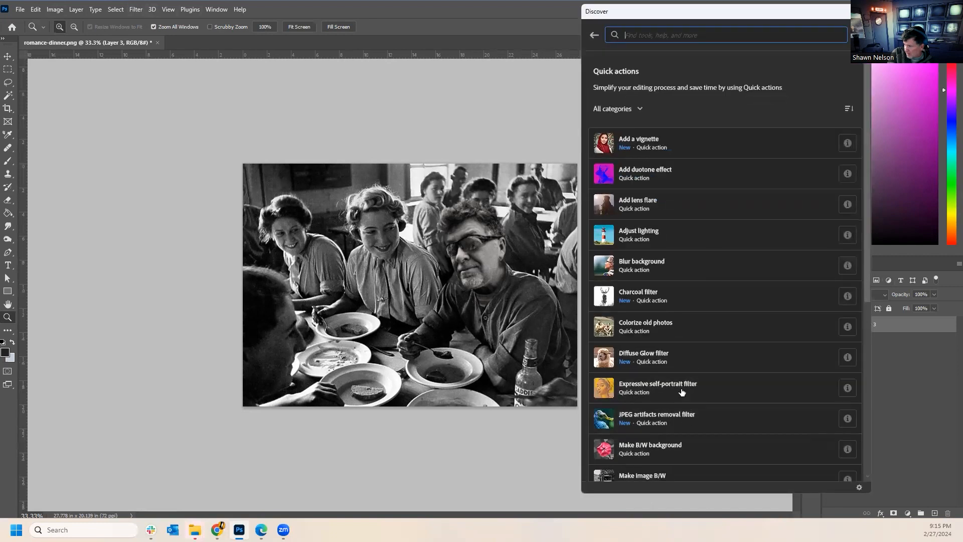
pyautogui.click(689, 331)
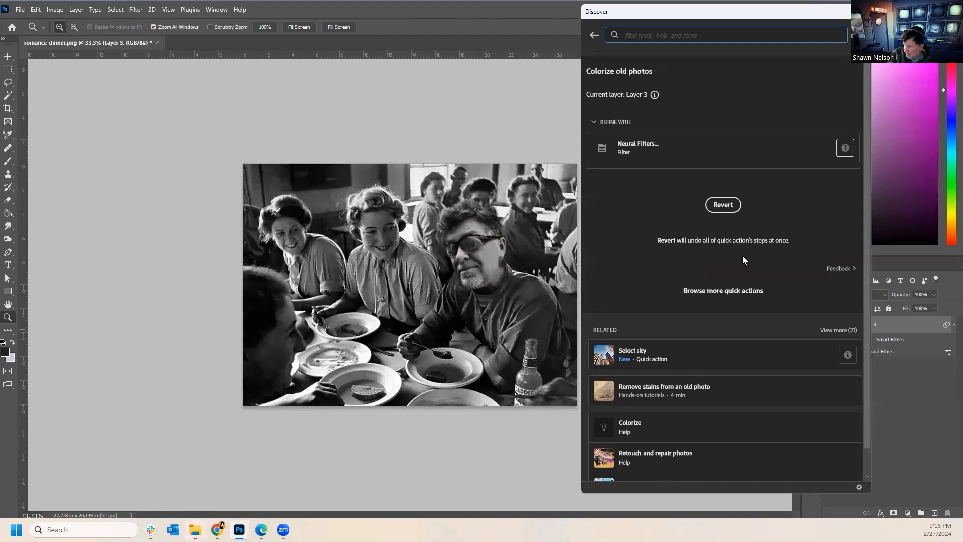
pyautogui.click(692, 153)
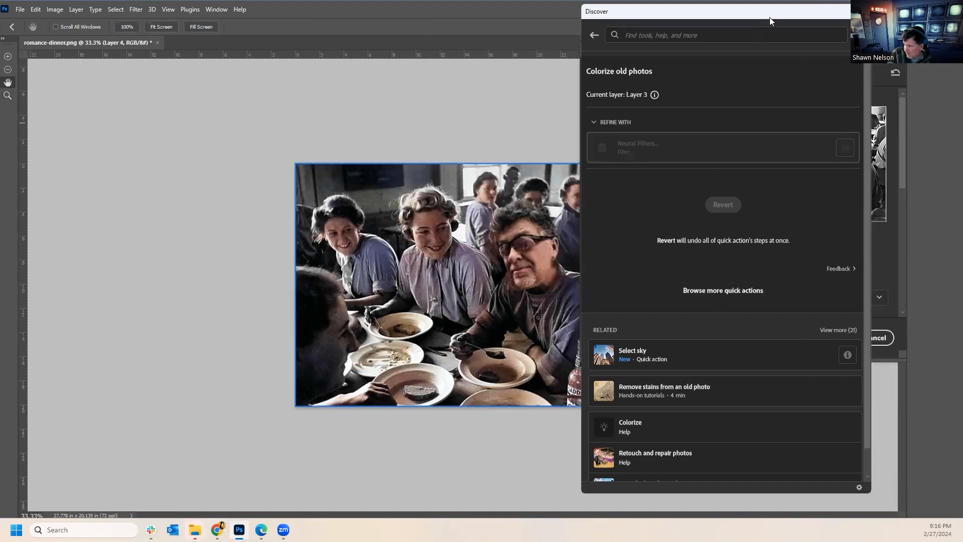
pyautogui.moveTo(770, 20); pyautogui.dragTo(773, 418)
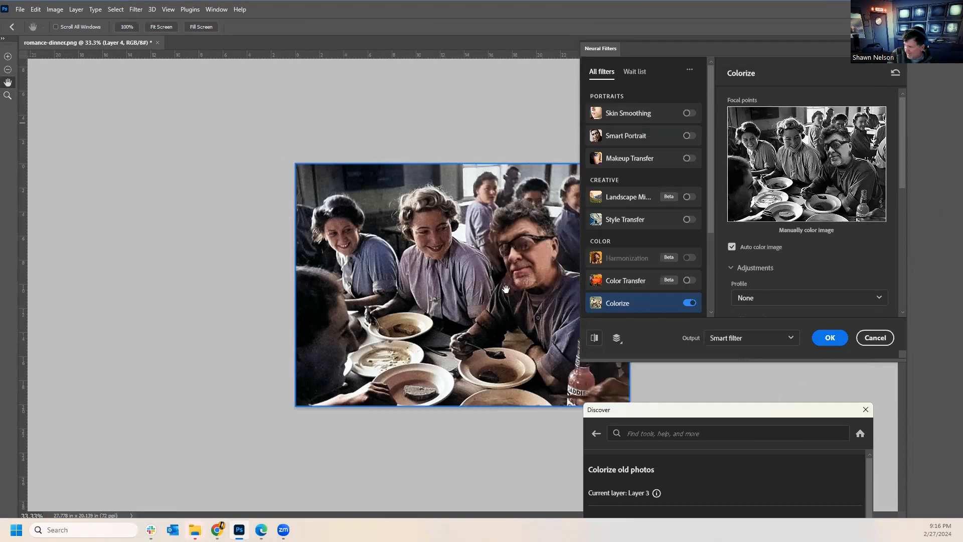
pyautogui.click(830, 338)
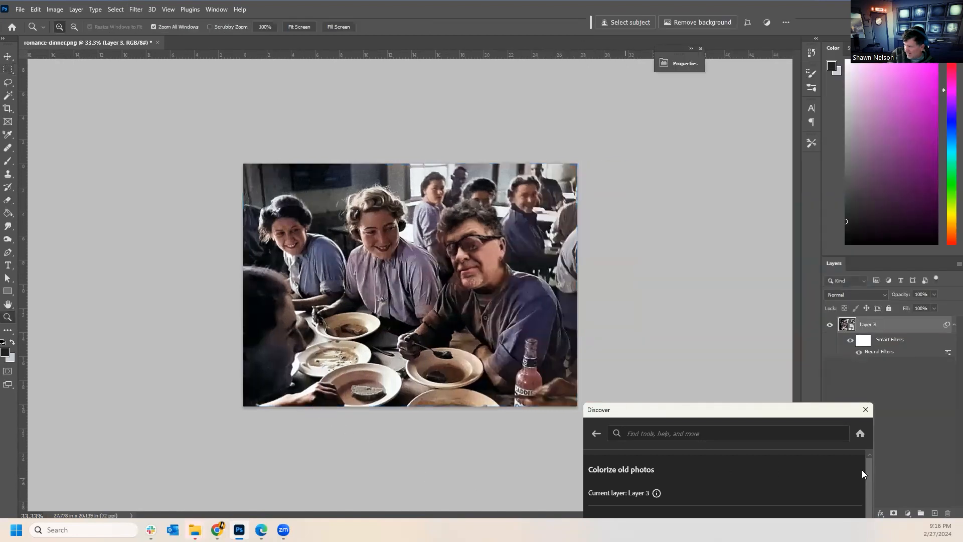
pyautogui.click(871, 409)
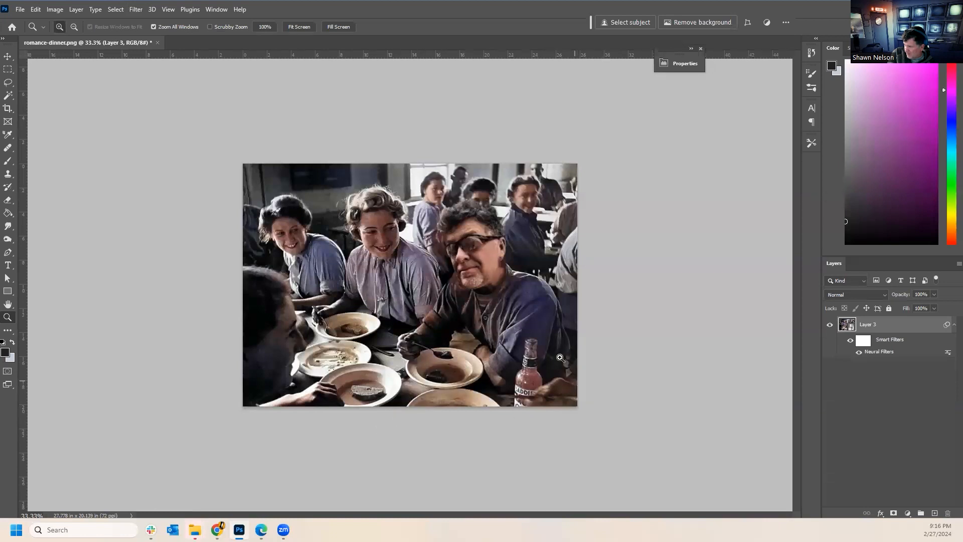
# Inspect the colorized composite, then hide its Neural Filters effect to compare the black-and-white version.
pyautogui.click(531, 383)
pyautogui.click(598, 445)
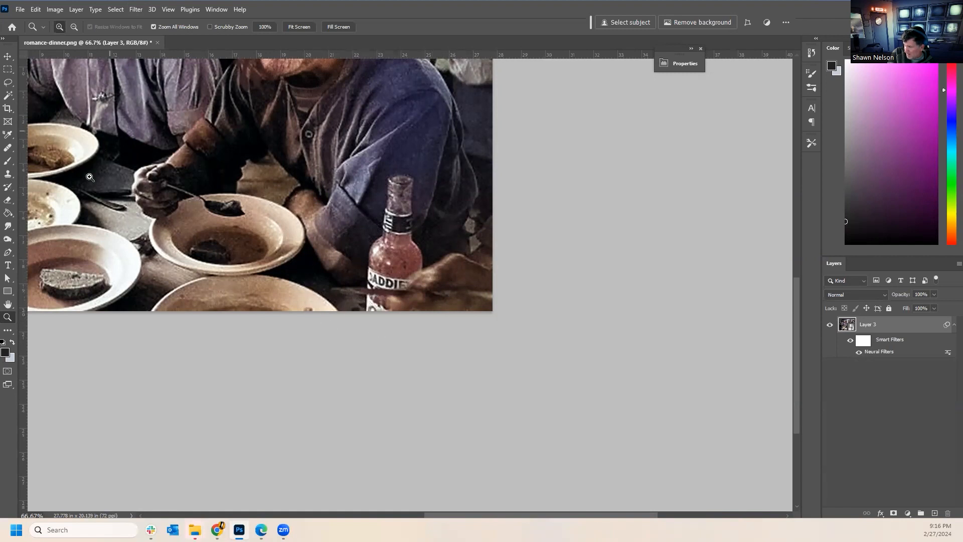
pyautogui.keyDown('alt'); pyautogui.click(502, 301); pyautogui.keyUp('alt')
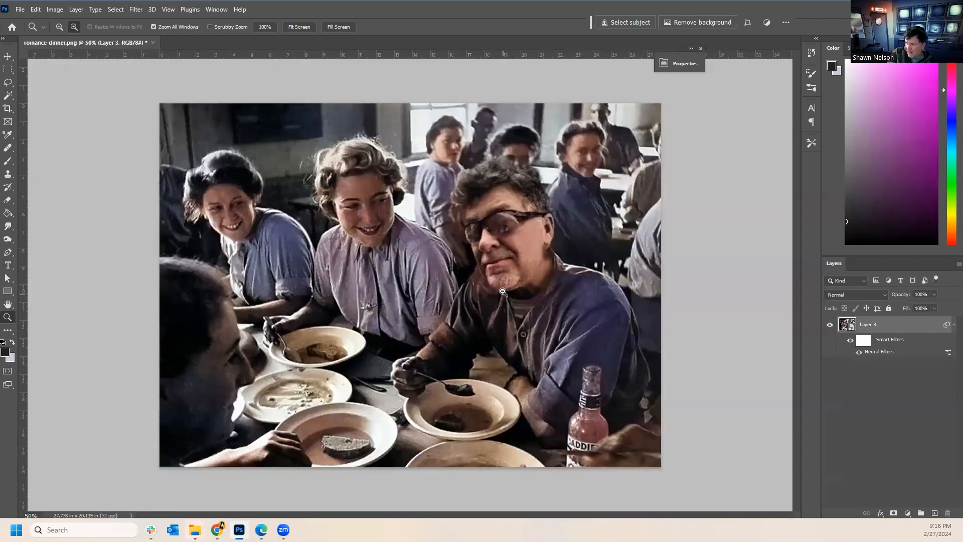
pyautogui.keyDown('alt'); pyautogui.click(517, 321); pyautogui.keyUp('alt')
pyautogui.keyDown('alt'); pyautogui.click(521, 328); pyautogui.keyUp('alt')
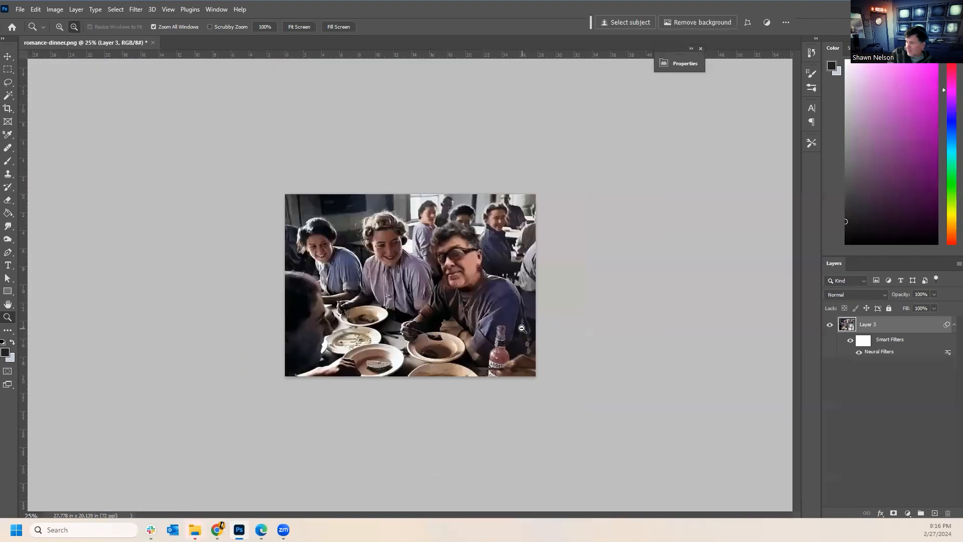
pyautogui.keyDown('alt'); pyautogui.click(480, 344); pyautogui.keyUp('alt')
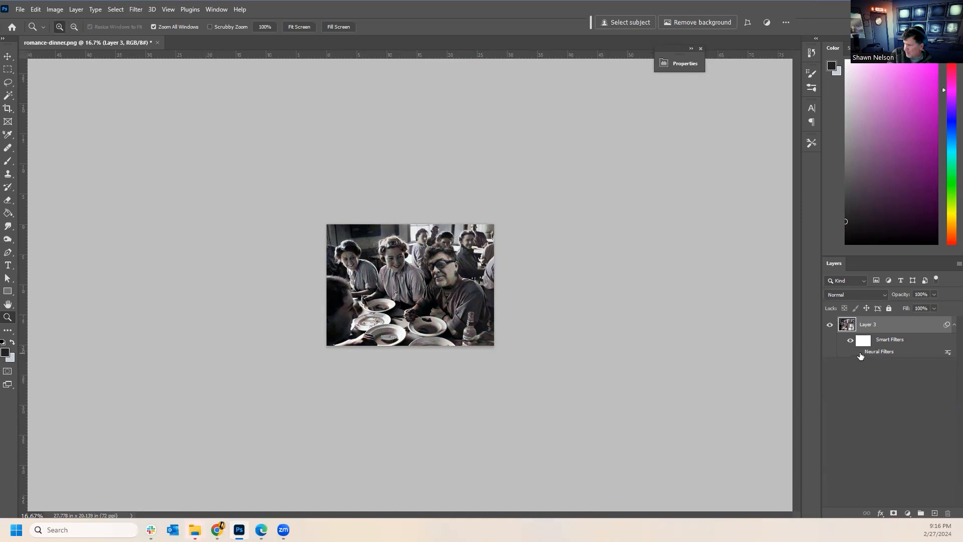
pyautogui.click(424, 278)
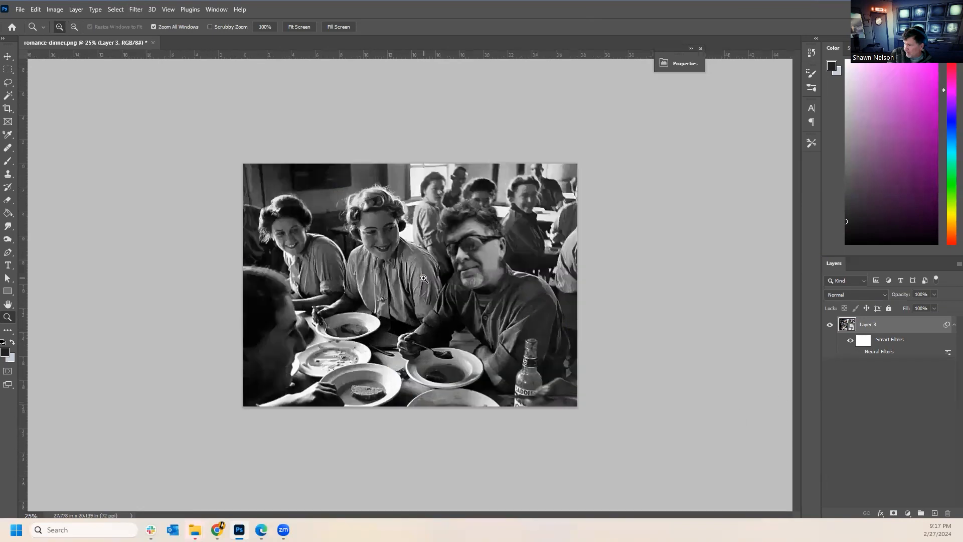
pyautogui.click(427, 279)
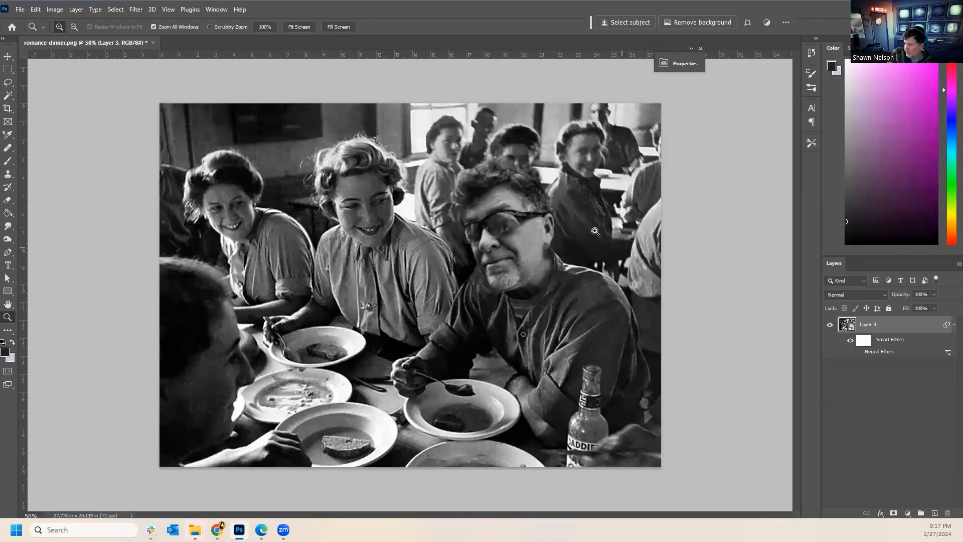